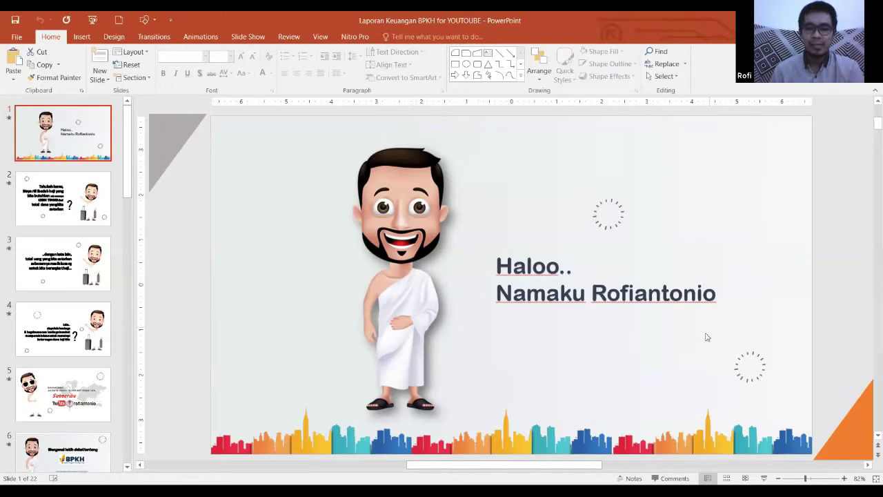
# - Zoom out on slide 1 and display its existing animation effects on the Animations tab
pyautogui.click(778, 478)
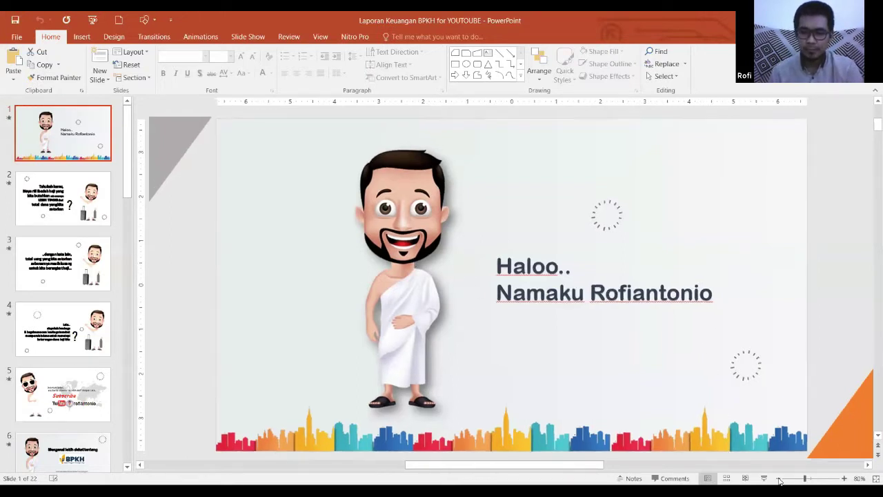
pyautogui.click(778, 478)
pyautogui.click(778, 478)
pyautogui.click(777, 479)
pyautogui.click(777, 478)
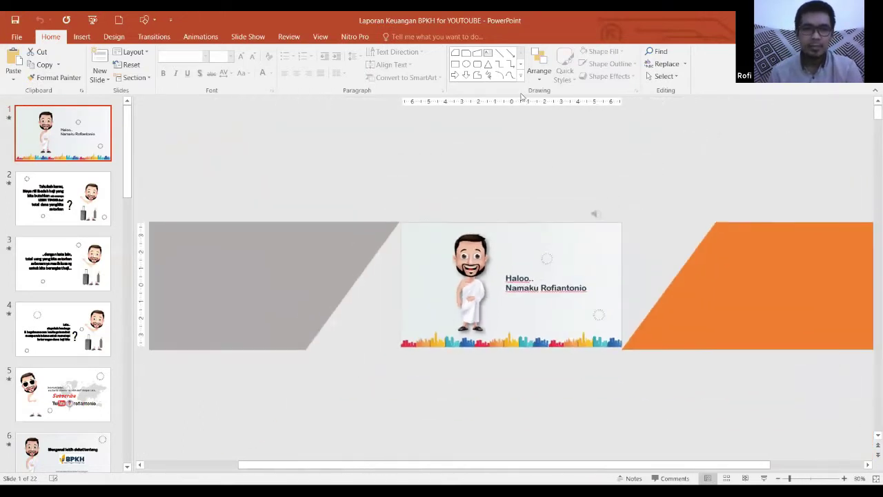
pyautogui.click(392, 131)
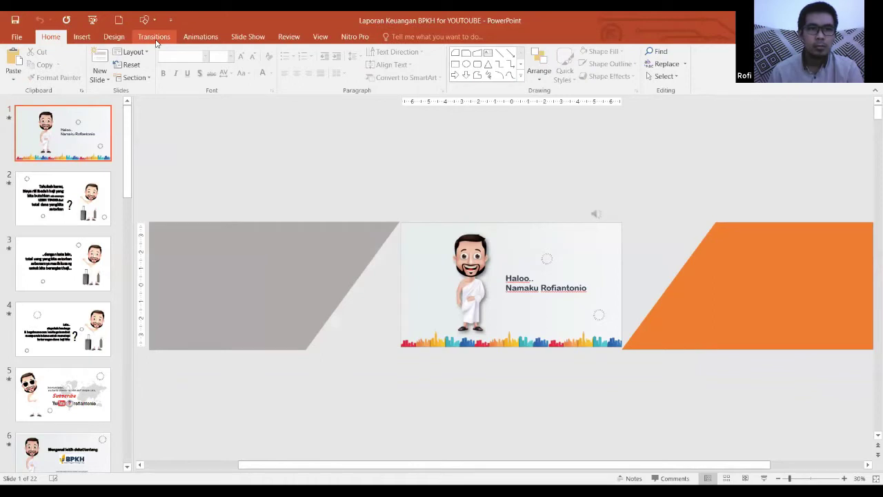
pyautogui.click(154, 38)
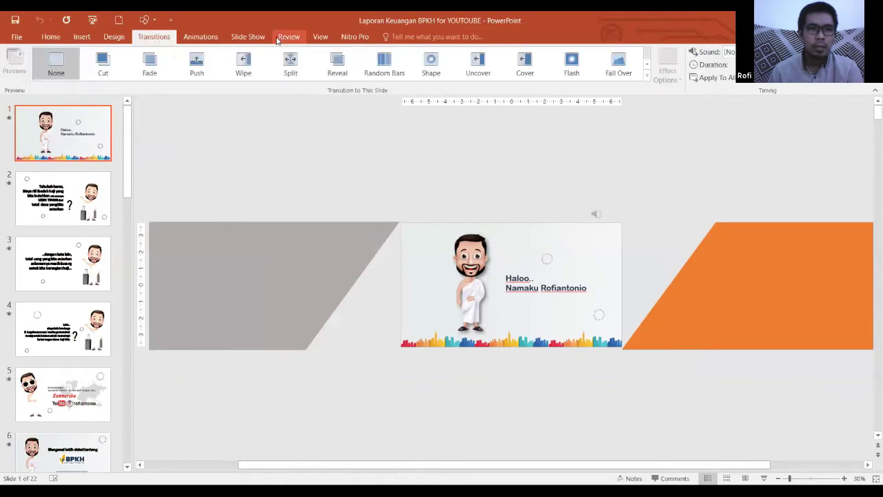
pyautogui.click(203, 38)
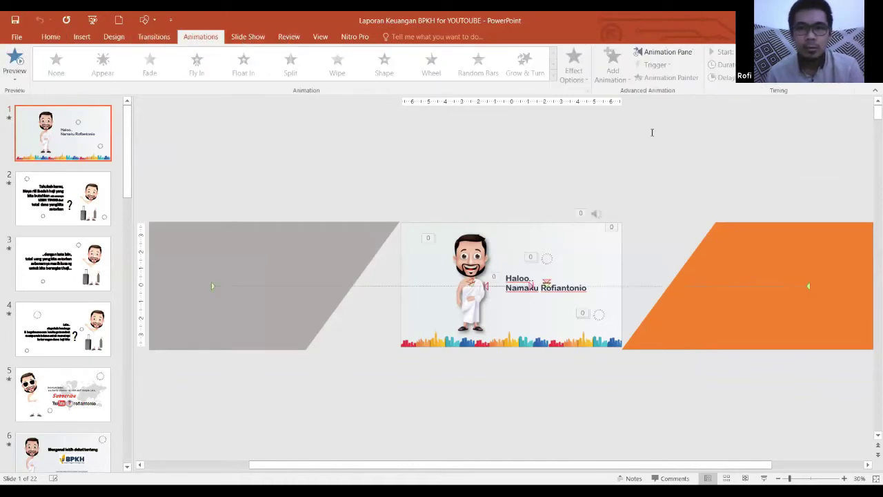
# - Open the Animation Pane and select the orange and grey side panels in turn
pyautogui.click(666, 49)
pyautogui.moveTo(452, 465); pyautogui.dragTo(500, 465)
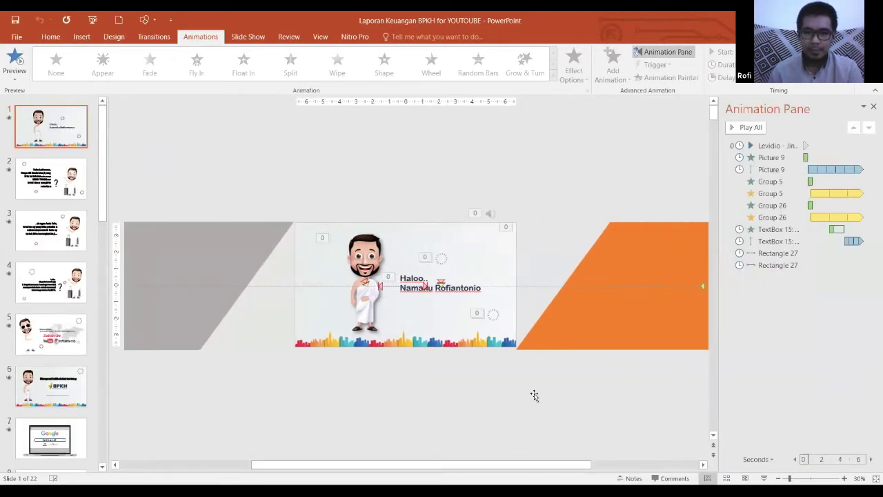
pyautogui.click(637, 233)
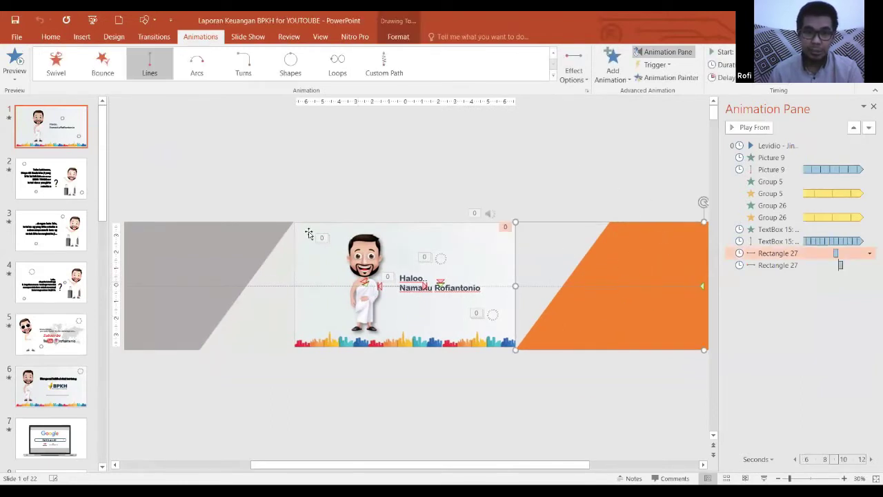
pyautogui.click(196, 235)
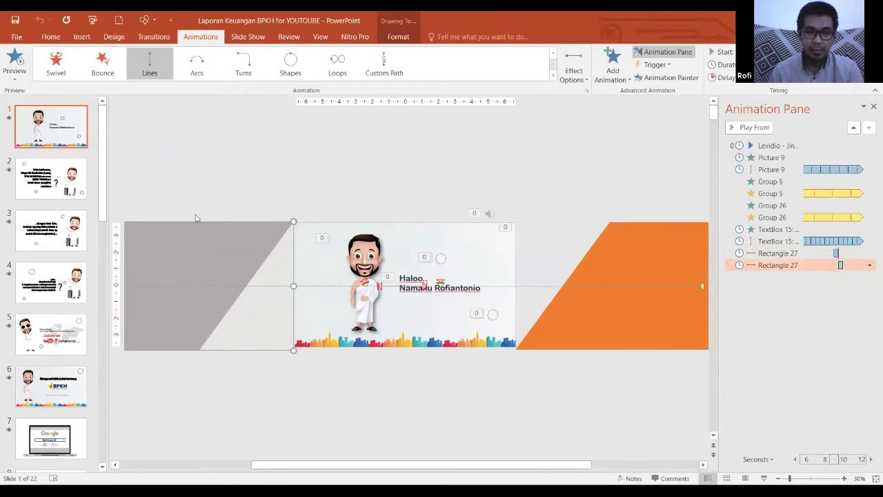
pyautogui.click(359, 187)
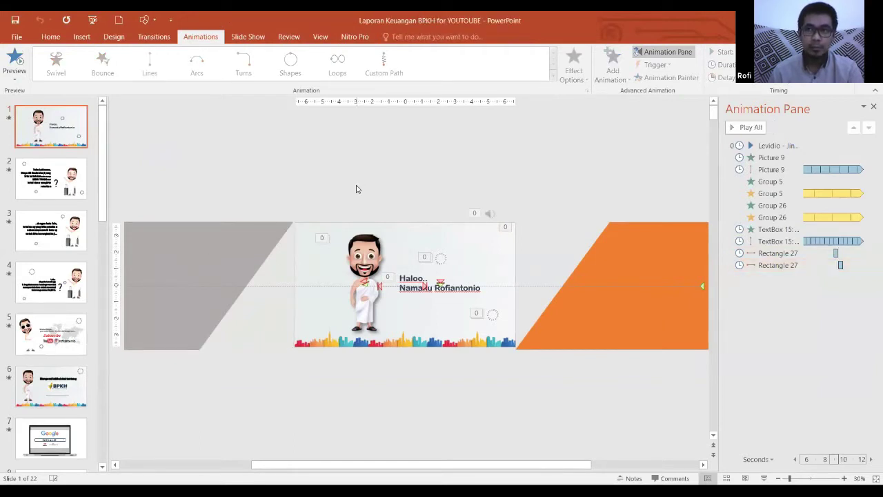
pyautogui.click(270, 227)
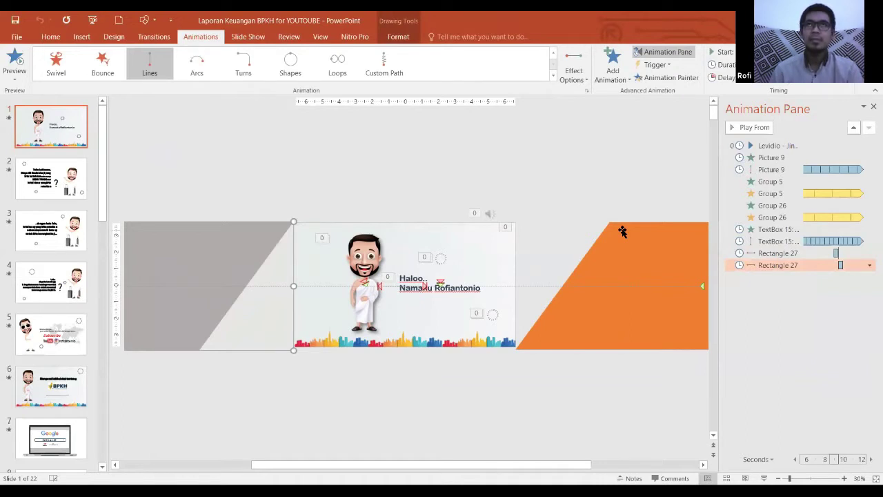
# - Preview slide 1's animations, playing from the orange right-hand panel
pyautogui.click(623, 179)
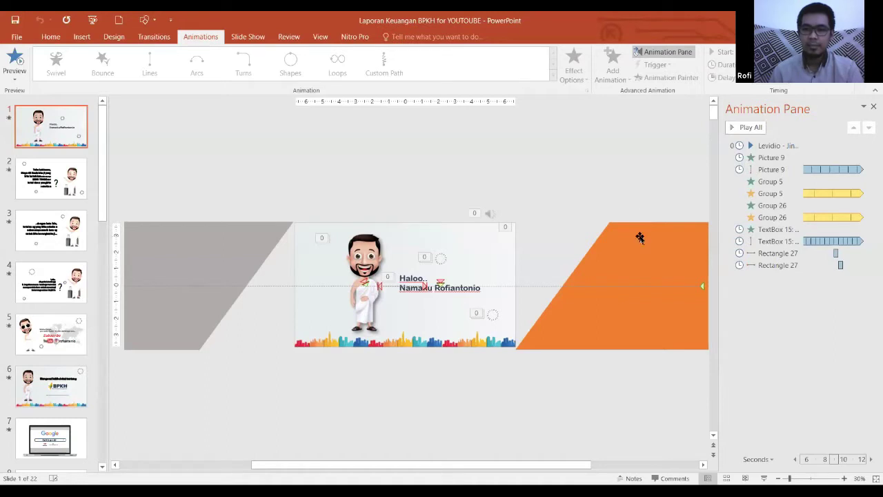
pyautogui.click(639, 237)
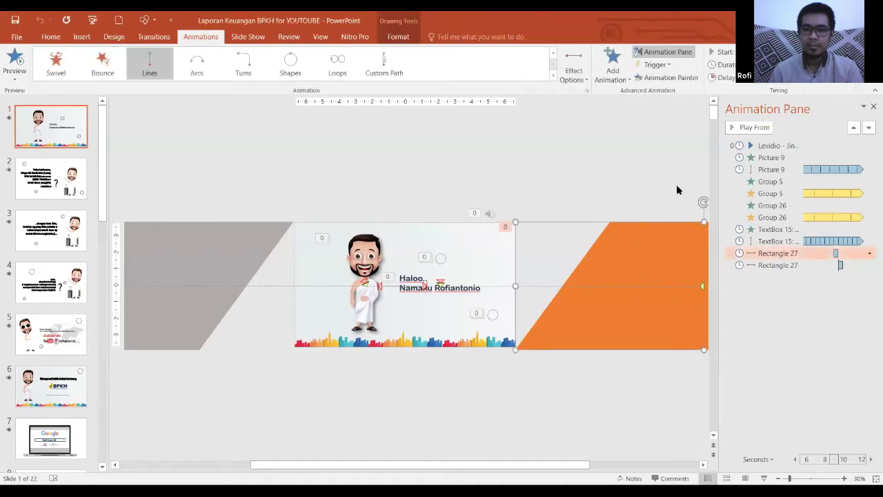
pyautogui.click(748, 127)
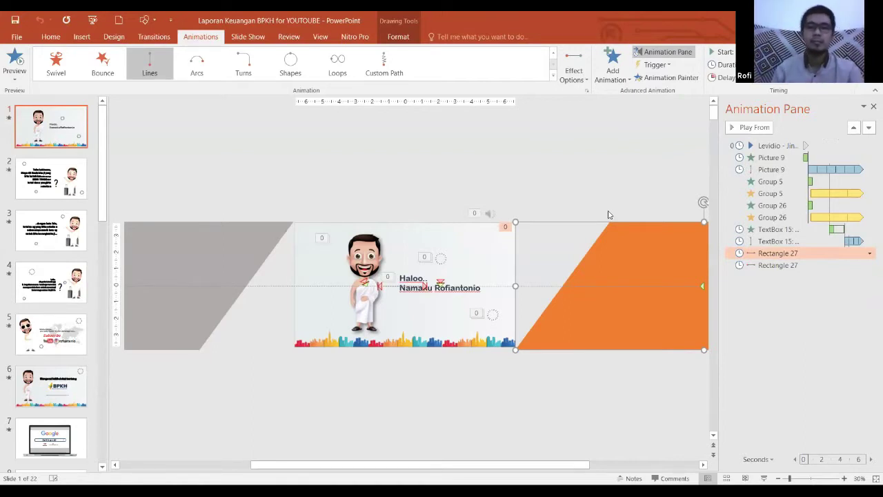
pyautogui.click(522, 163)
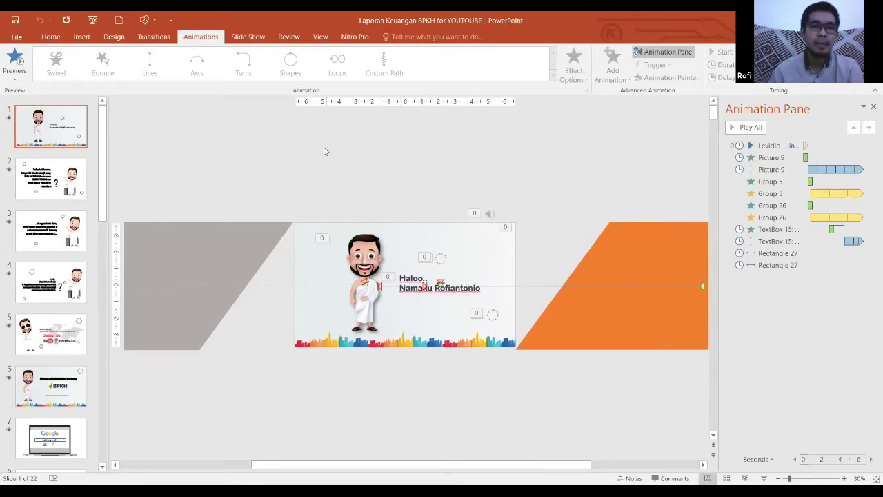
# - Apply the Split transition to slide 1, then change it to Shape
pyautogui.click(153, 36)
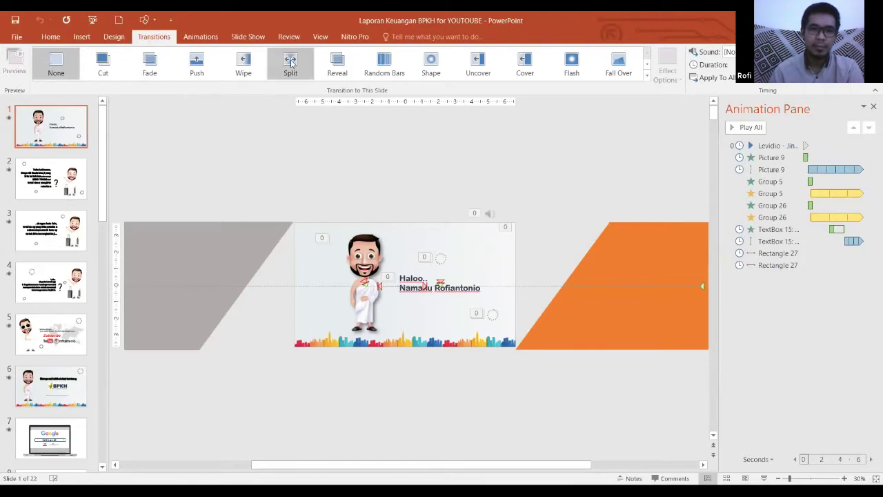
pyautogui.click(291, 62)
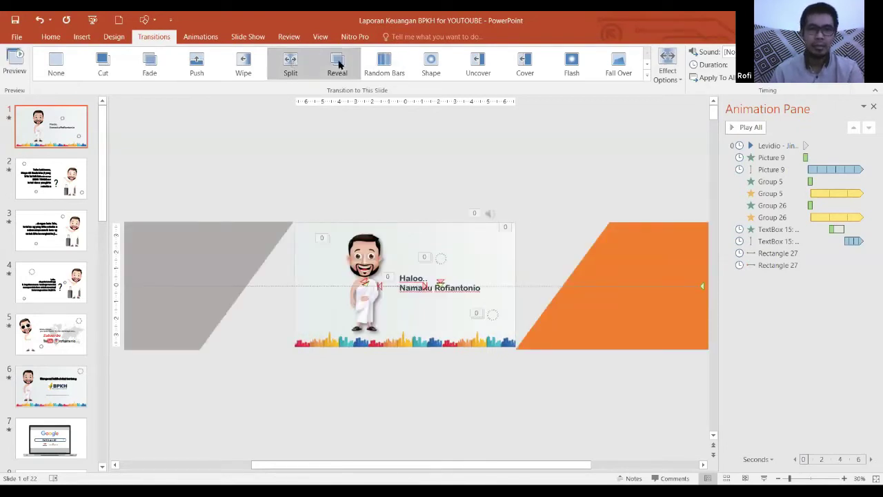
pyautogui.click(434, 64)
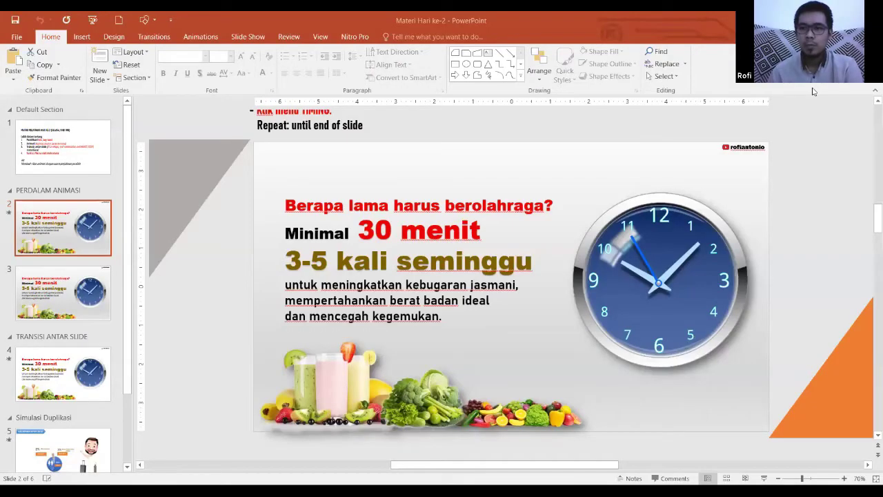
# - Open slide 1 of Materi Hari ke-2 and check its day-2 training outline text box
pyautogui.click(82, 146)
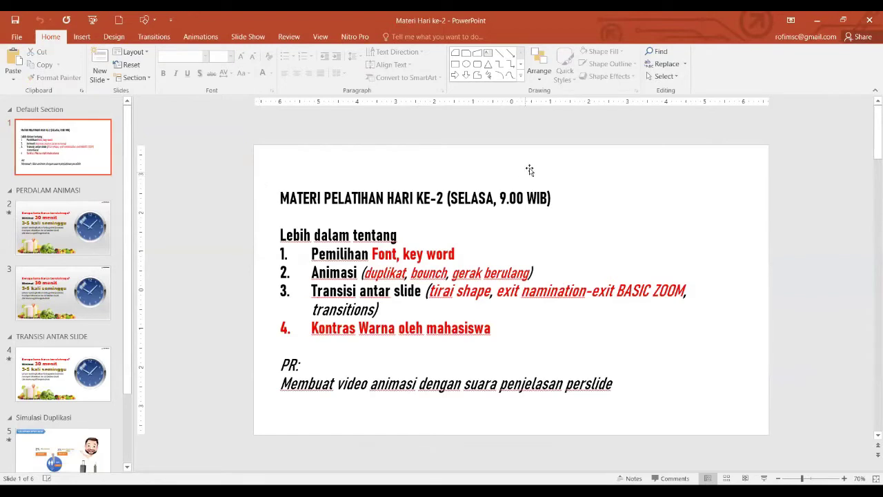
pyautogui.click(606, 279)
pyautogui.click(664, 149)
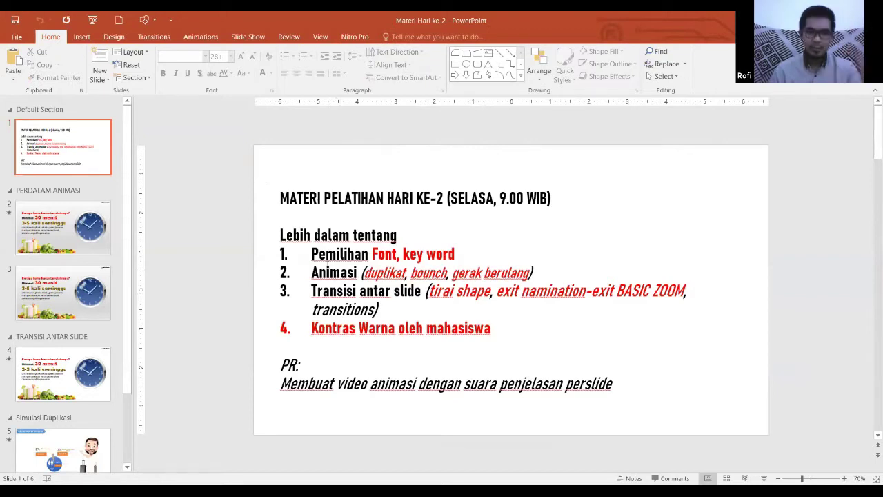
# - Review the outline list text and place the cursor inside 'namination' in item 3
pyautogui.moveTo(314, 255); pyautogui.dragTo(365, 255)
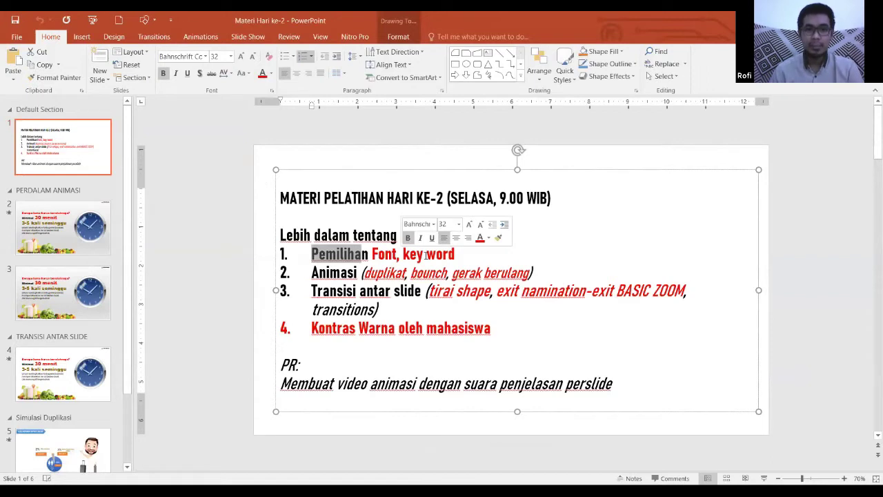
pyautogui.click(427, 255)
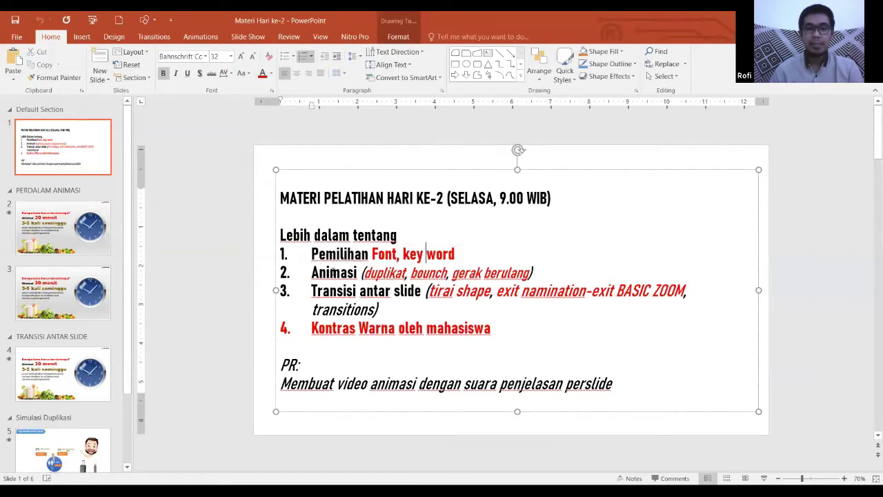
pyautogui.click(330, 271)
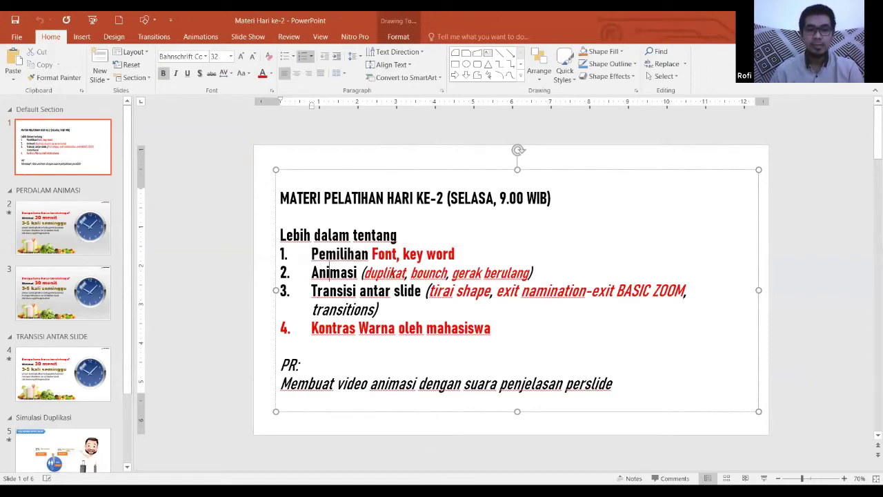
pyautogui.click(389, 273)
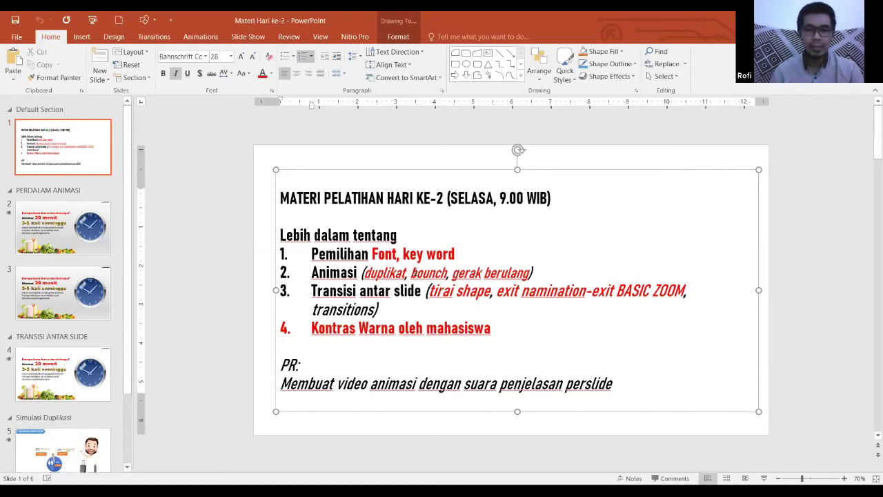
pyautogui.moveTo(411, 274); pyautogui.dragTo(528, 274)
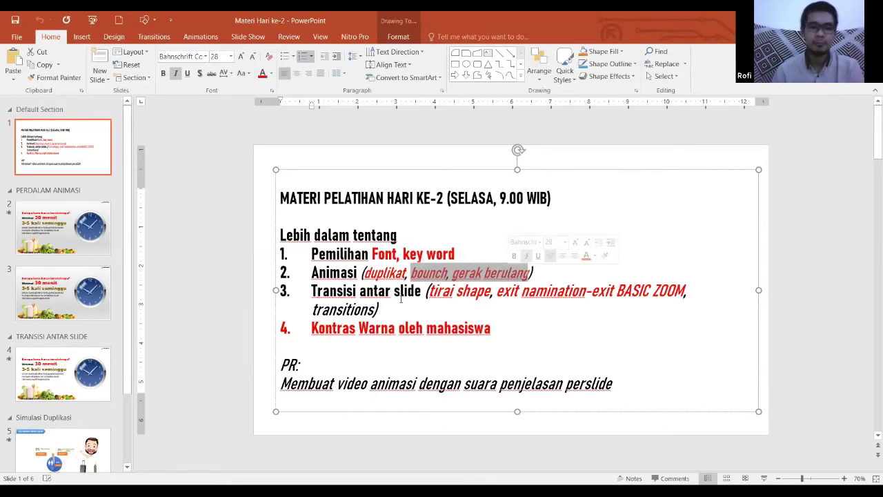
pyautogui.click(354, 292)
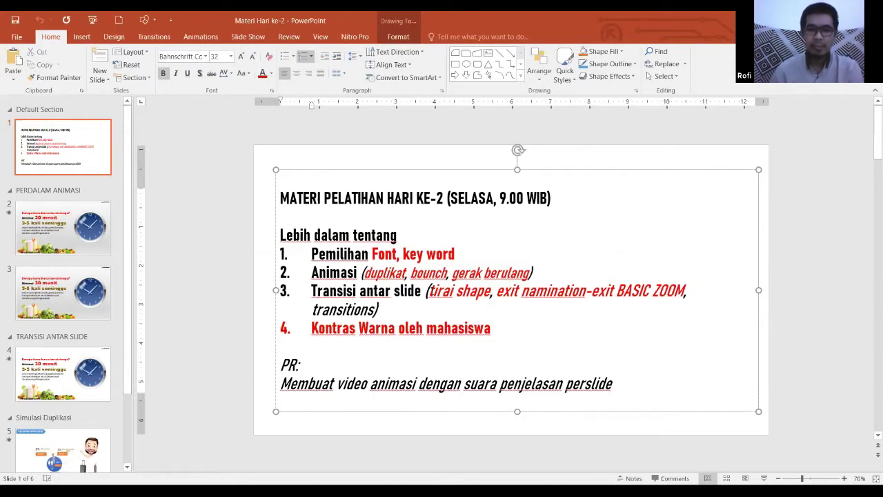
pyautogui.moveTo(431, 290); pyautogui.dragTo(492, 291)
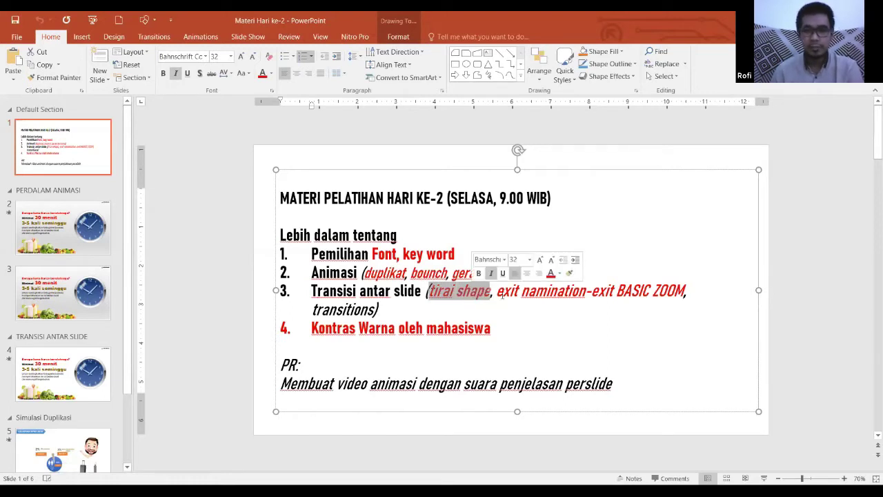
pyautogui.click(497, 290)
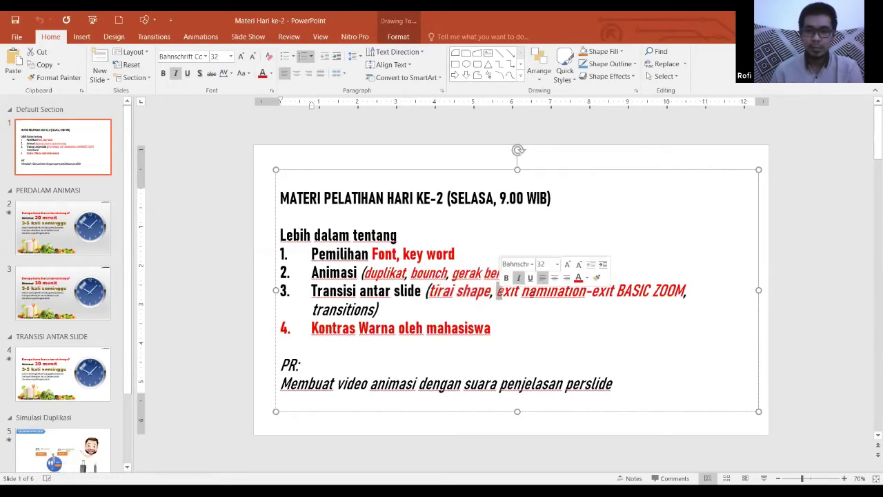
pyautogui.click(534, 291)
# - Fix the misspelled word so item 3 reads 'exit Animation-exit BASIC ZOOM'
pyautogui.press('BackSpace')
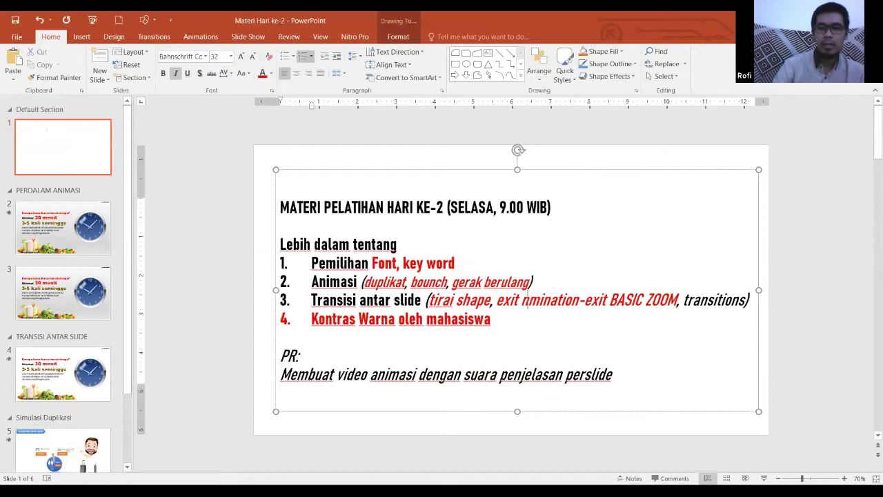
pyautogui.write('AN')
pyautogui.press('Delete')
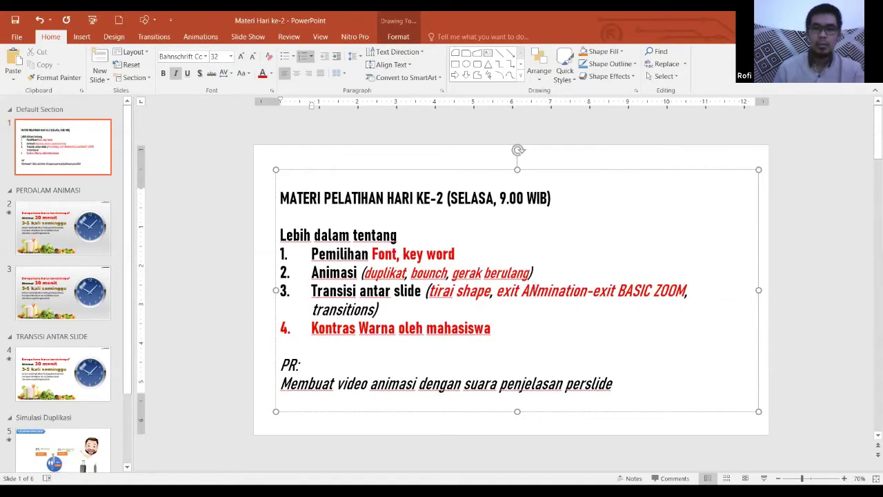
pyautogui.press('BackSpace')
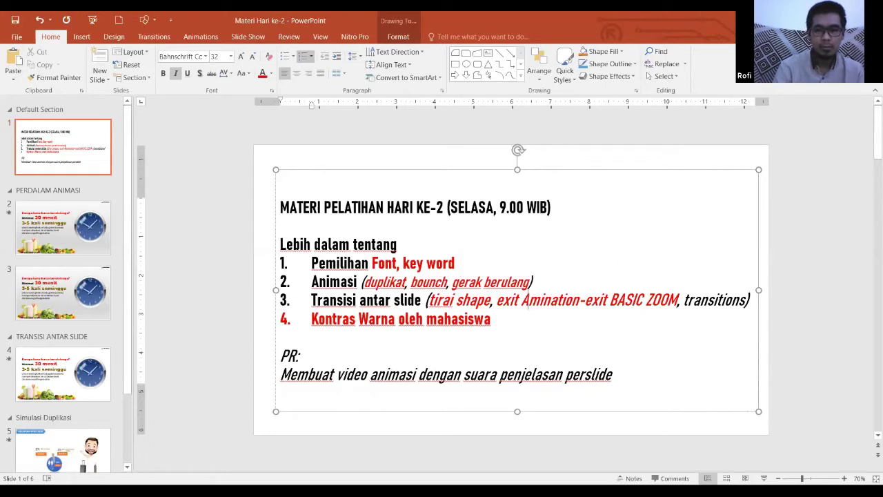
pyautogui.write('ni')
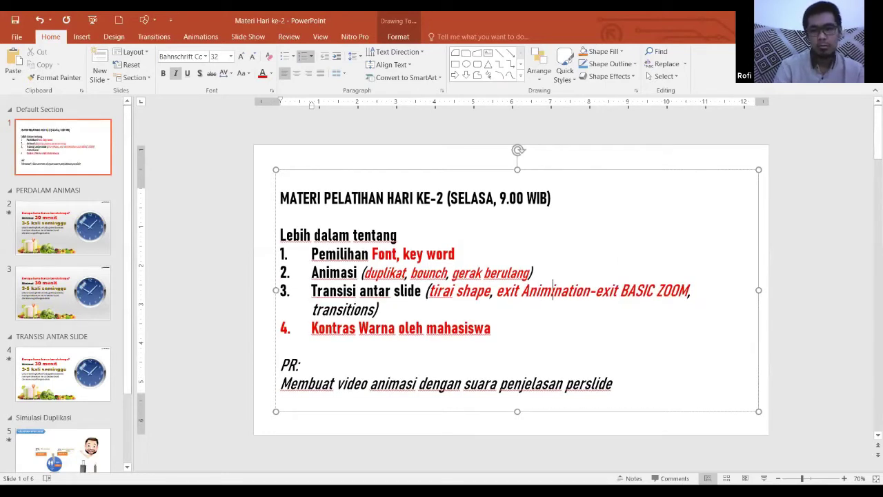
pyautogui.press('BackSpace')
pyautogui.press('BackSpace')
pyautogui.press('BackSpace')
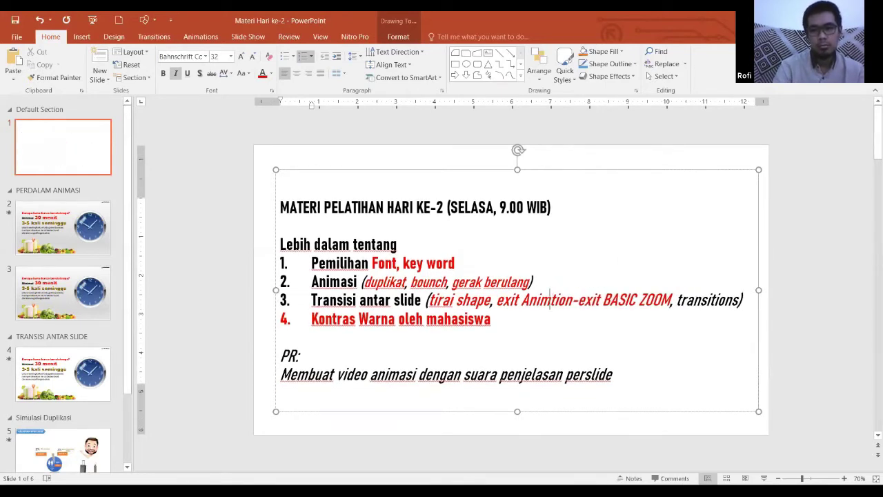
pyautogui.write('a')
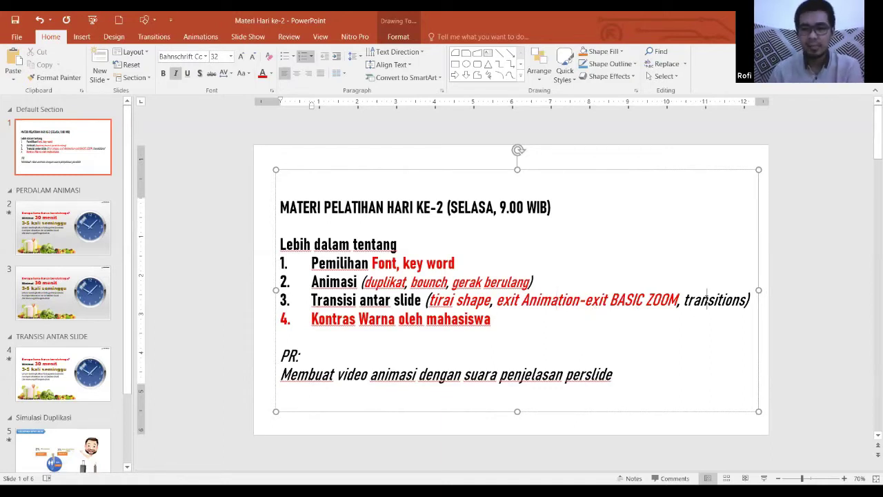
# - Check the corrected item 3 text, including the words 'tirai shape'
pyautogui.moveTo(499, 301); pyautogui.dragTo(679, 300)
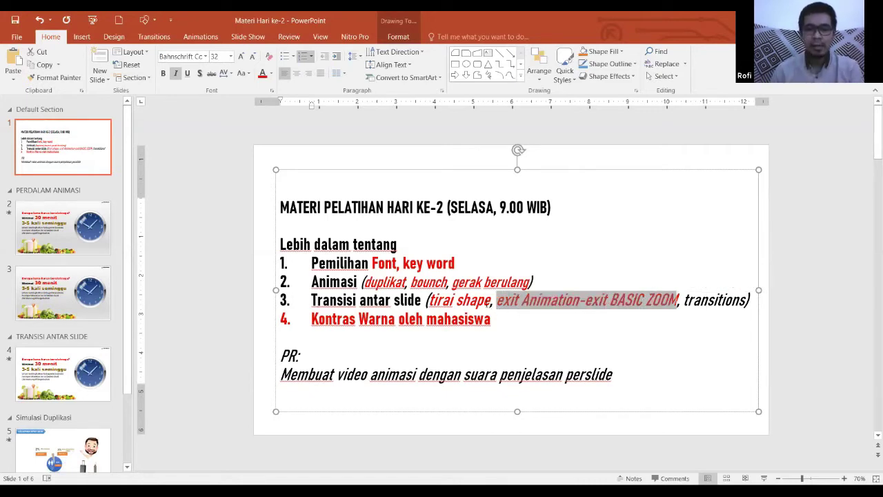
pyautogui.click(483, 299)
pyautogui.moveTo(430, 300); pyautogui.dragTo(486, 299)
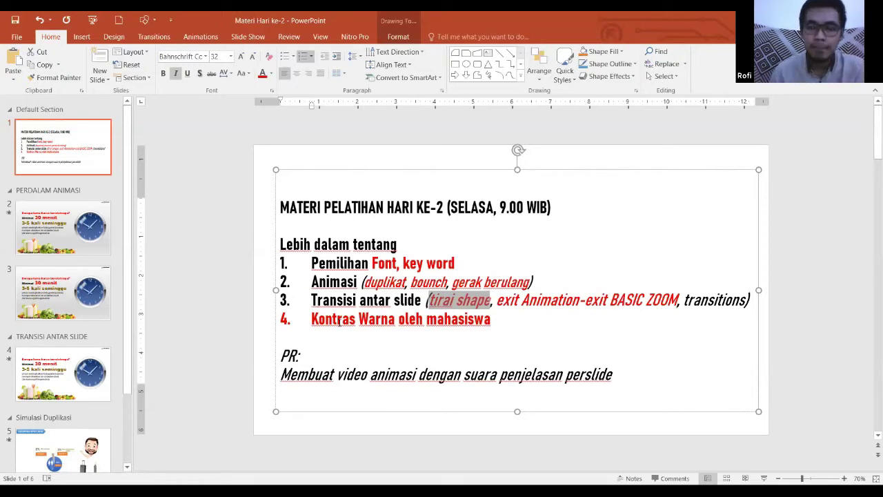
pyautogui.click(297, 166)
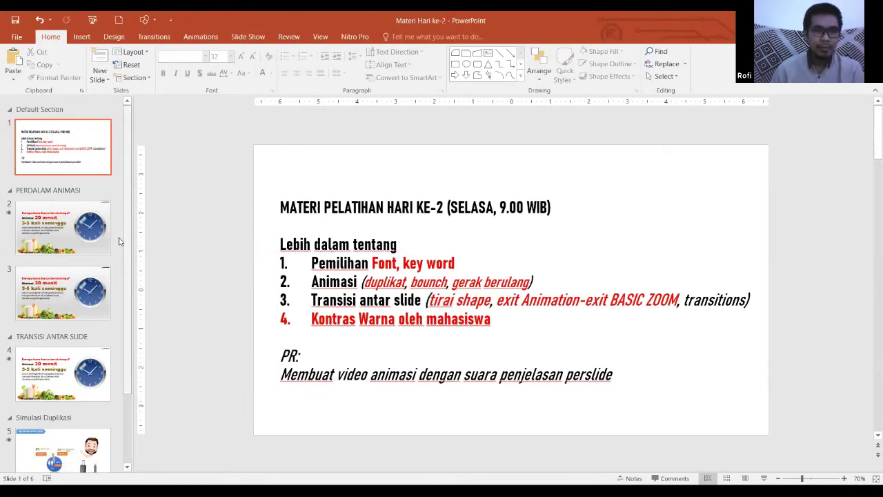
# - Open slide 2 with the clock and zoom out
pyautogui.click(69, 233)
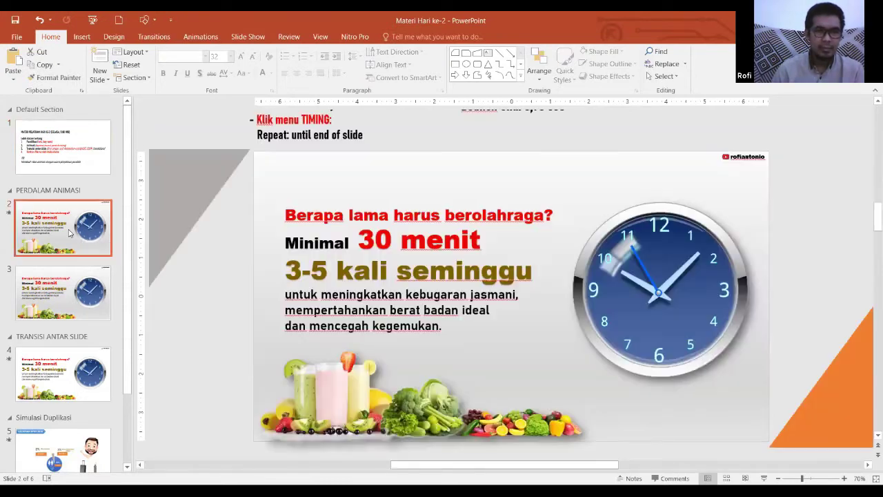
pyautogui.click(778, 478)
pyautogui.click(778, 478)
pyautogui.click(778, 478)
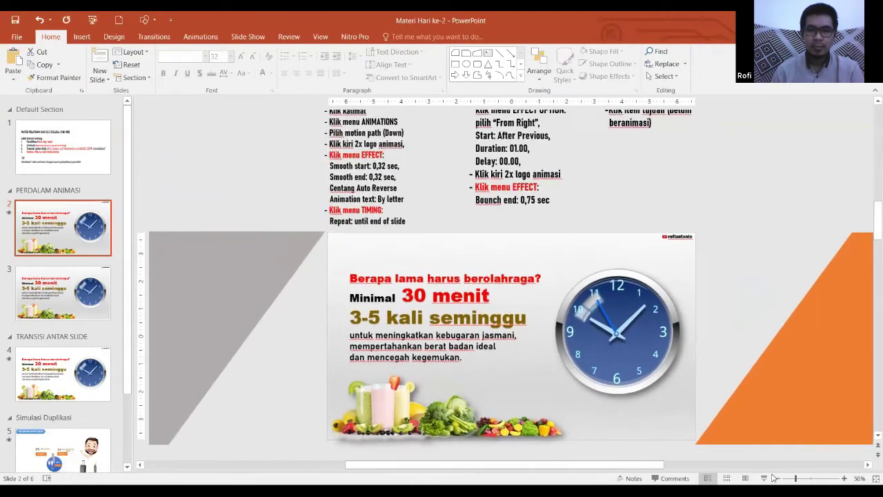
pyautogui.click(778, 479)
pyautogui.click(777, 479)
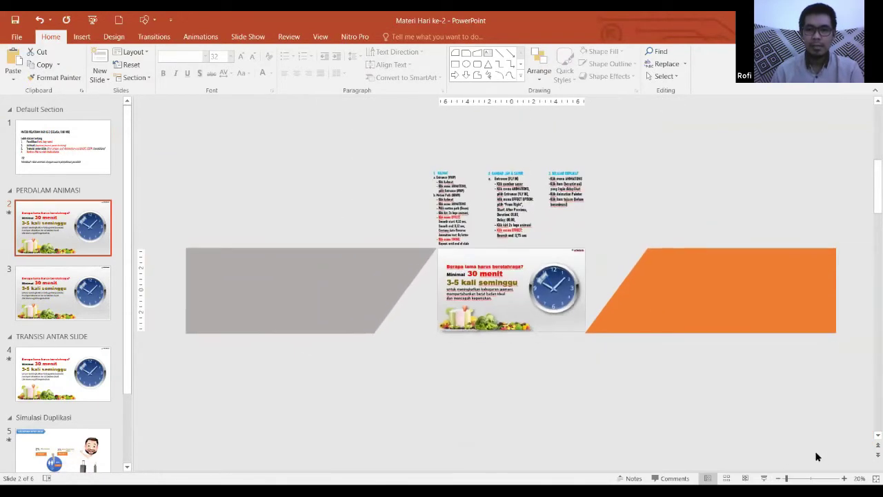
pyautogui.click(844, 478)
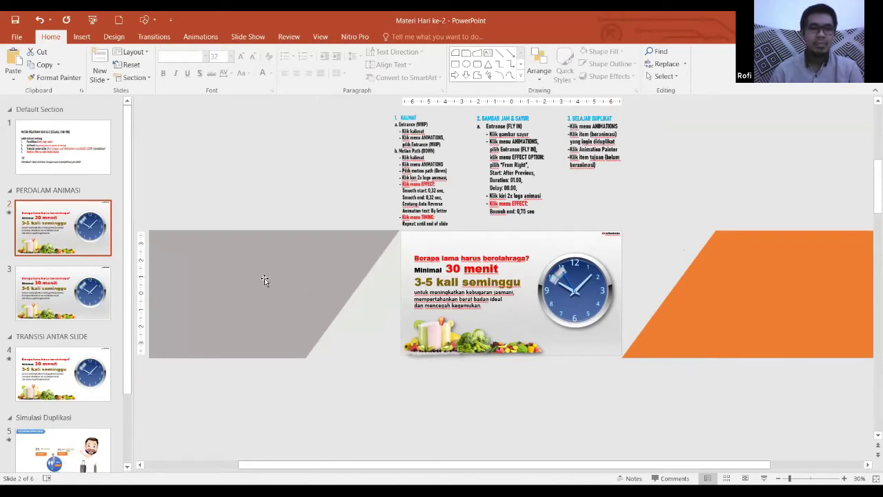
pyautogui.click(81, 301)
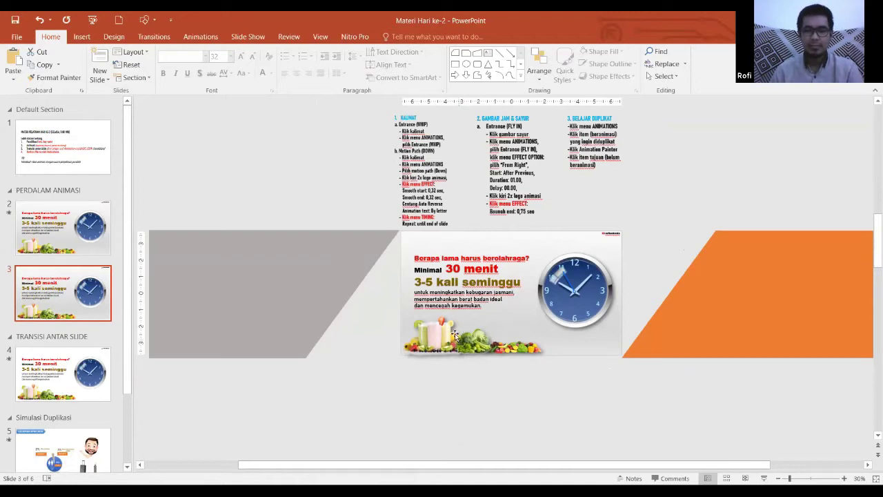
pyautogui.click(431, 138)
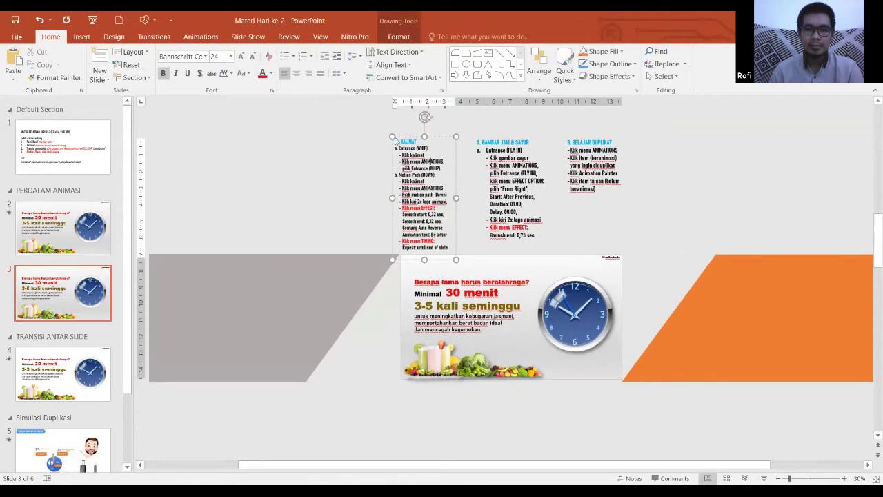
pyautogui.click(341, 143)
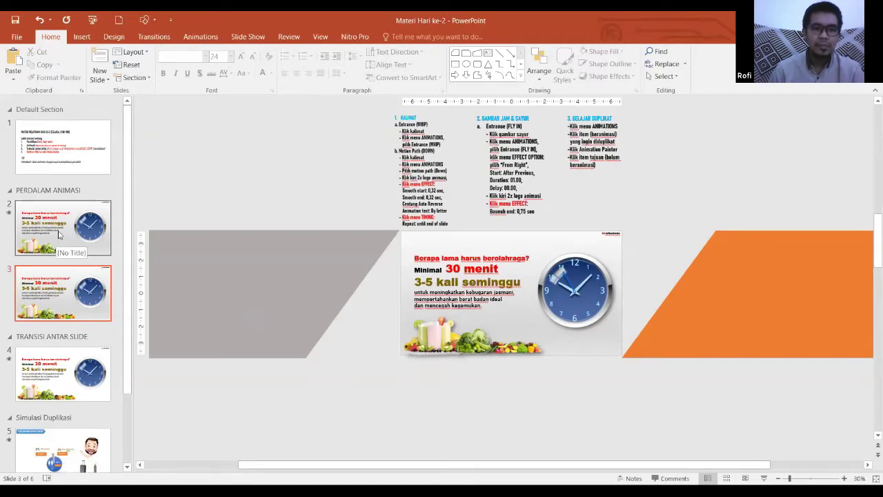
pyautogui.click(58, 233)
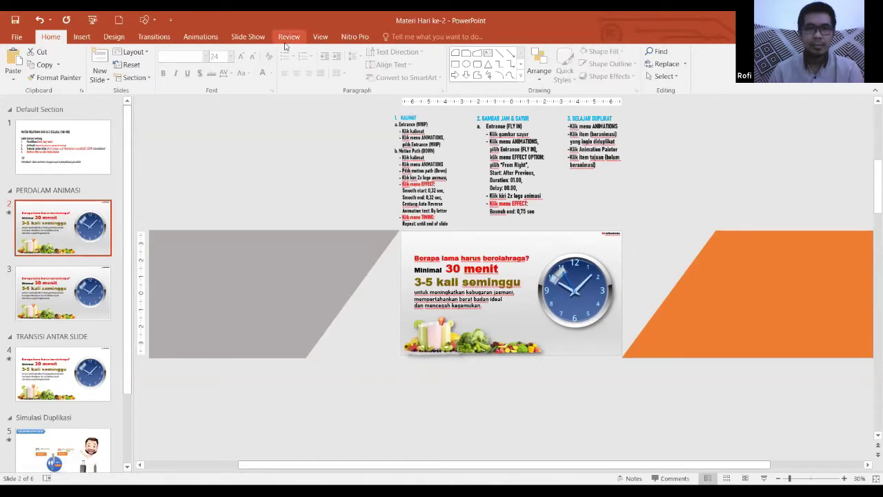
# - Show slide 2's Animation Pane with its Picture, TextBox and motion-path effects, zoomed to 60%
pyautogui.click(201, 39)
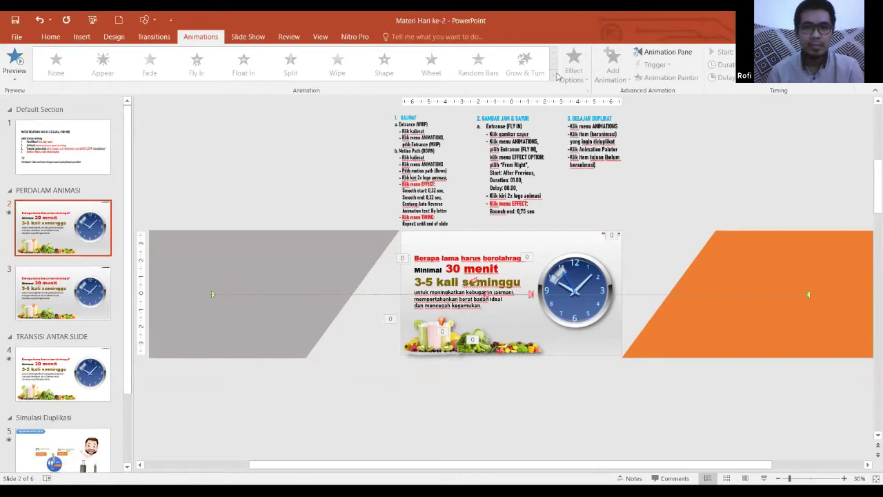
pyautogui.click(667, 53)
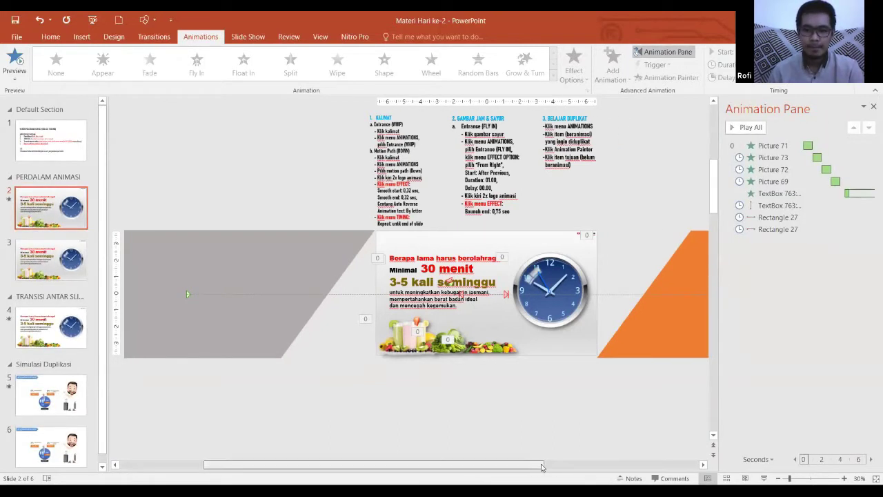
pyautogui.moveTo(525, 466); pyautogui.dragTo(575, 467)
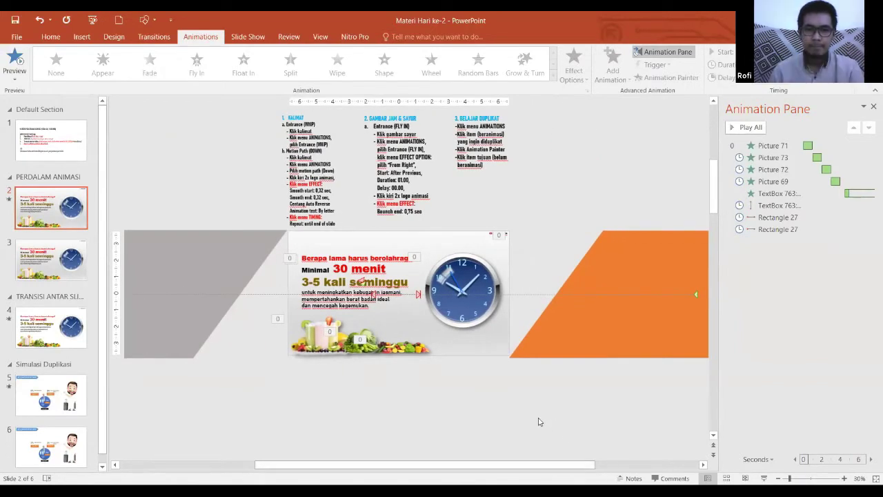
pyautogui.click(844, 478)
pyautogui.click(844, 478)
pyautogui.click(844, 478)
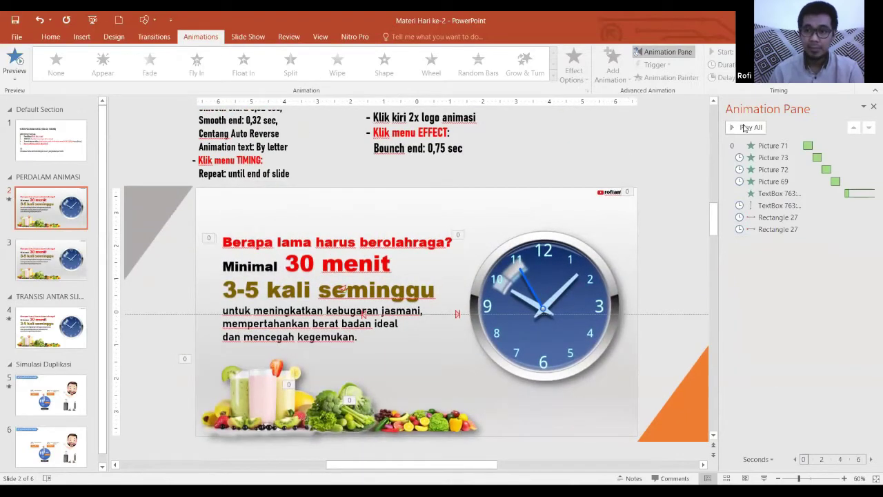
pyautogui.click(745, 128)
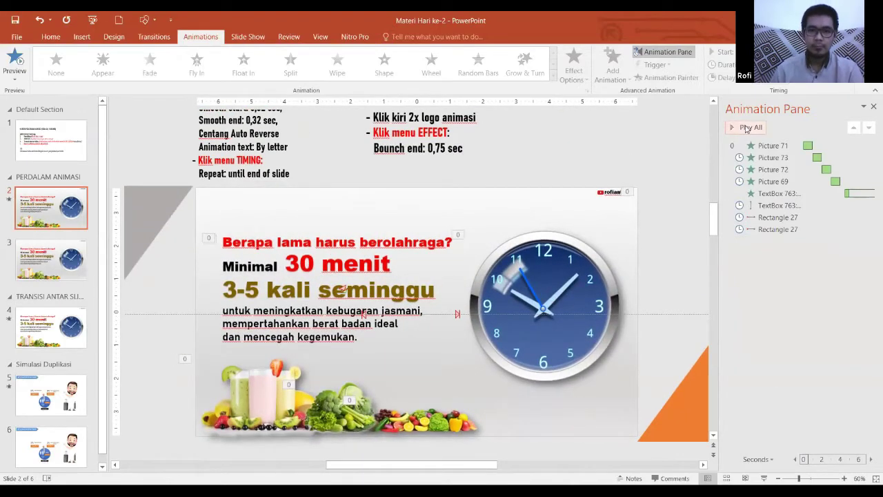
pyautogui.click(747, 127)
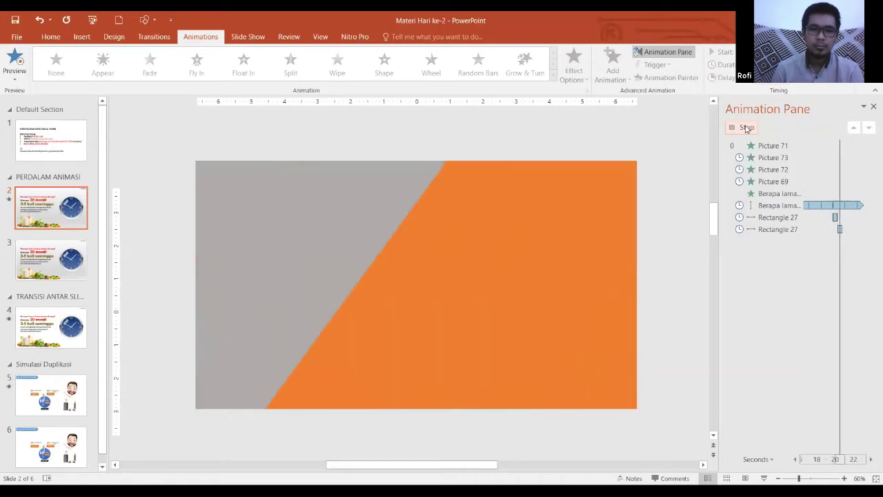
pyautogui.click(746, 129)
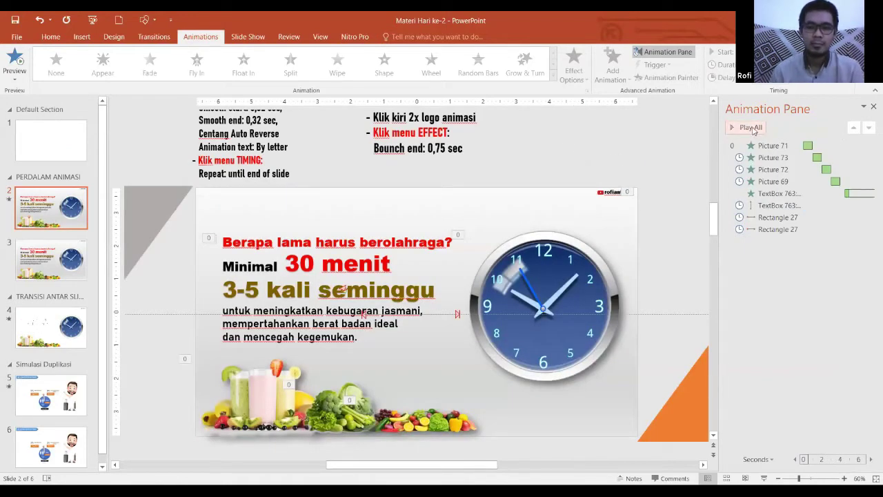
pyautogui.click(752, 129)
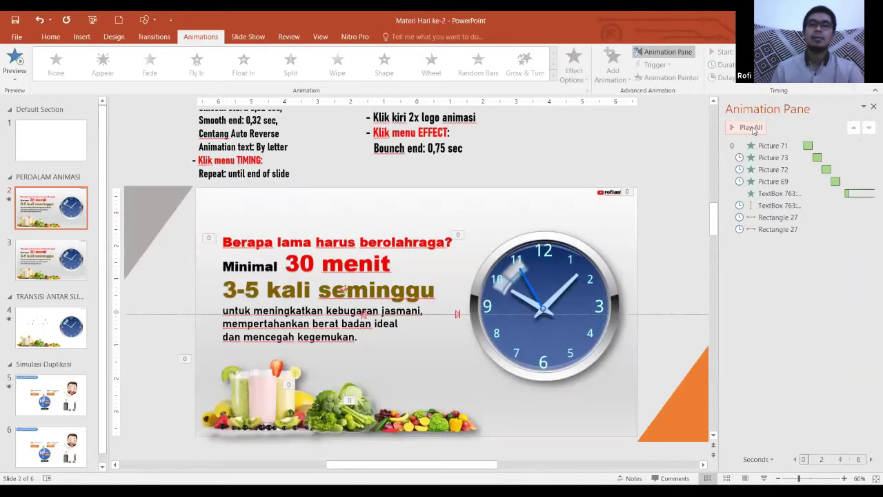
pyautogui.click(557, 268)
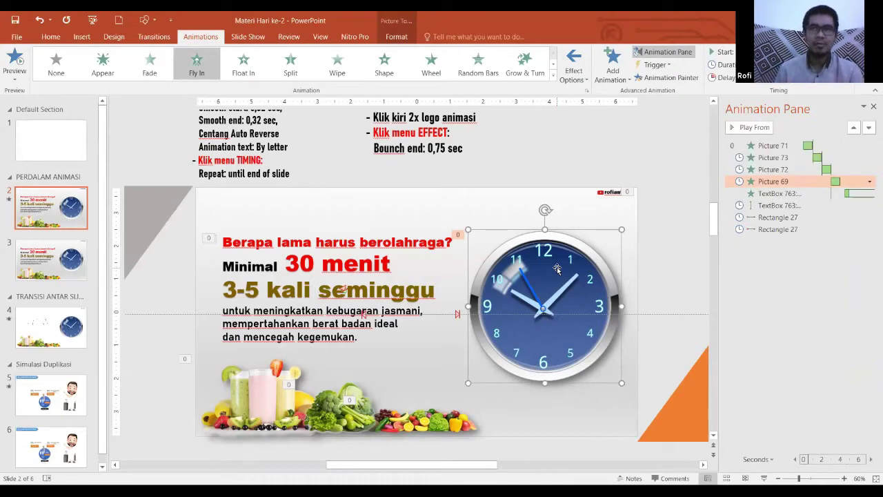
pyautogui.click(409, 238)
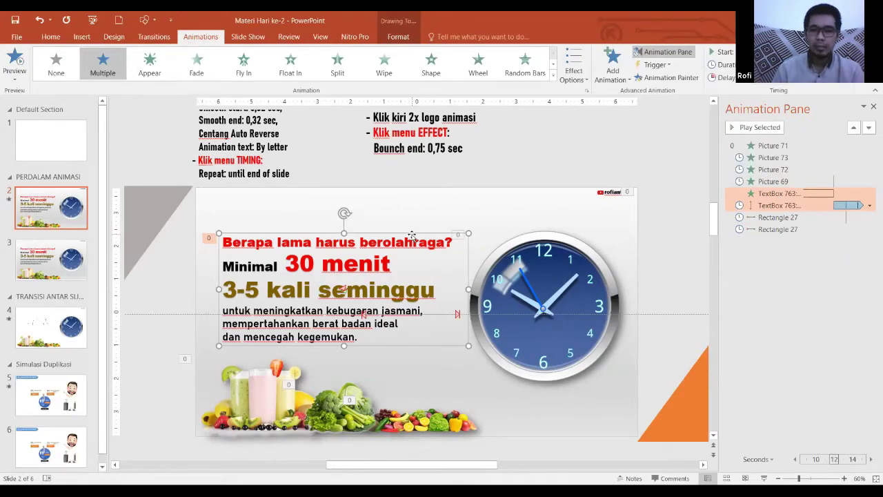
pyautogui.click(534, 187)
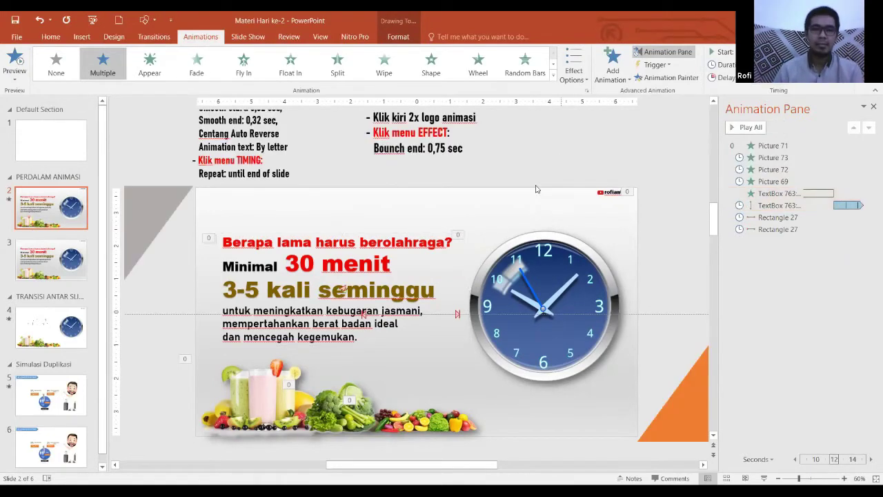
pyautogui.scroll(2, 330, 278)
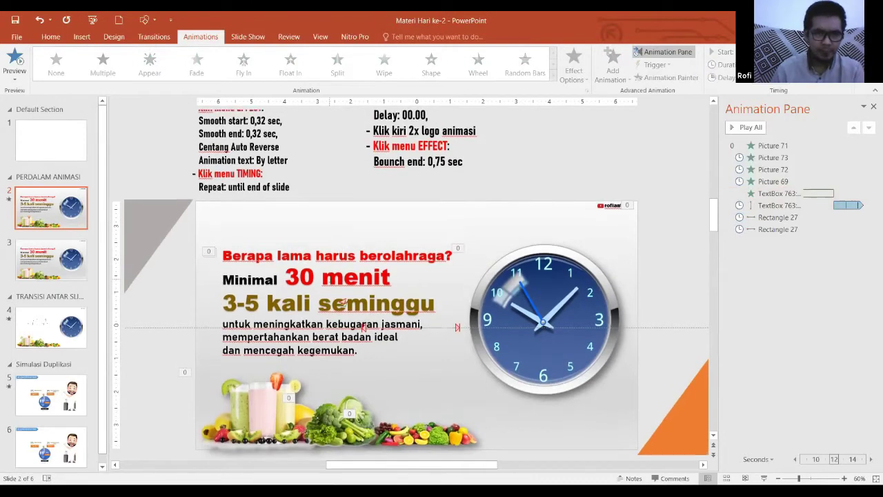
pyautogui.scroll(1, 330, 278)
pyautogui.scroll(2, 330, 278)
pyautogui.scroll(1, 330, 278)
pyautogui.scroll(1, 330, 278)
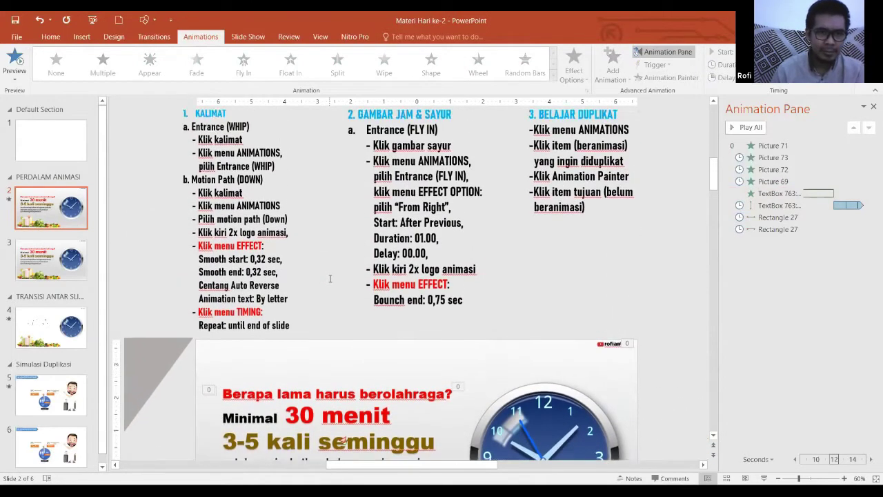
pyautogui.scroll(1, 330, 278)
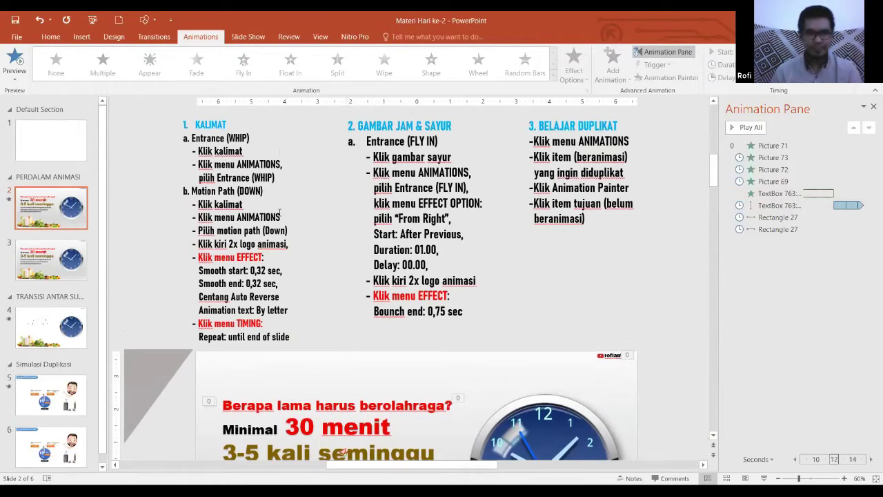
pyautogui.click(305, 406)
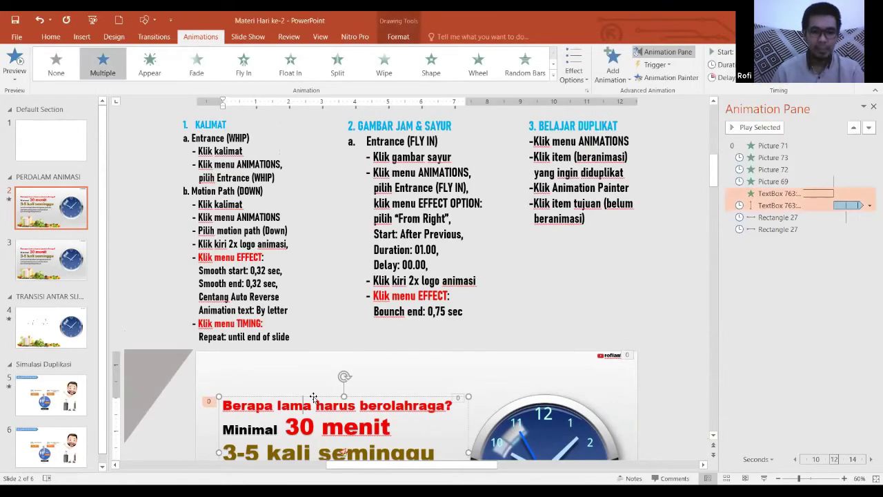
pyautogui.click(314, 398)
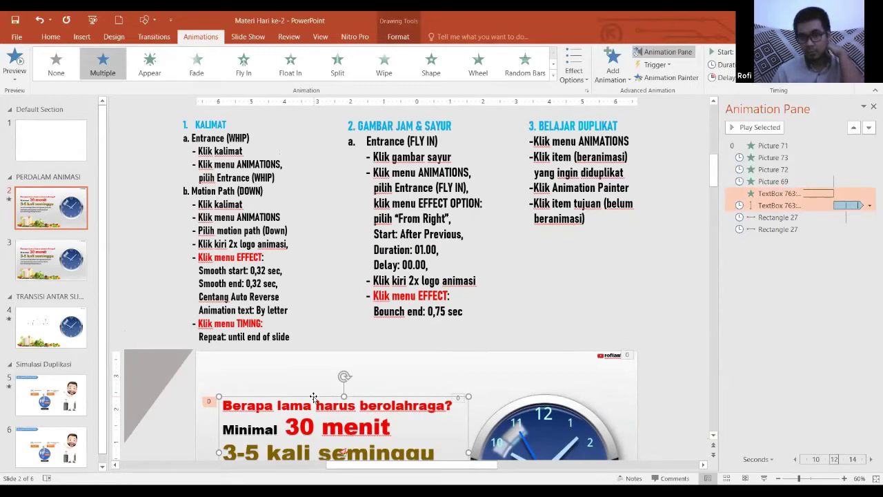
pyautogui.scroll(-5, 255, 425)
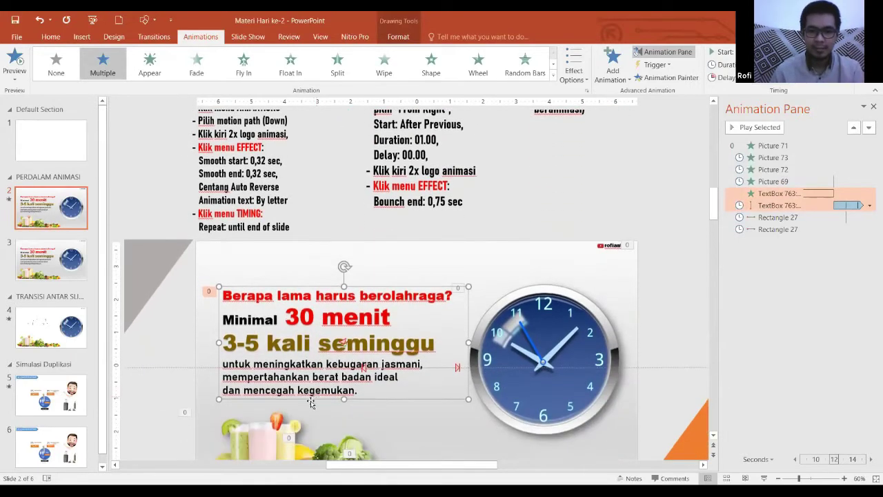
pyautogui.click(256, 424)
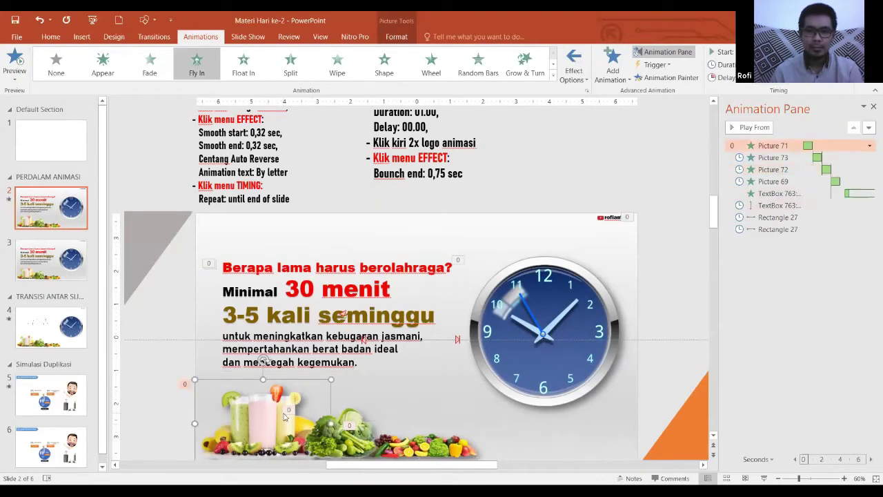
# - Inspect the vegetable, fruit and juice pictures' animations on slide 2
pyautogui.scroll(1, 283, 416)
pyautogui.scroll(-1, 283, 414)
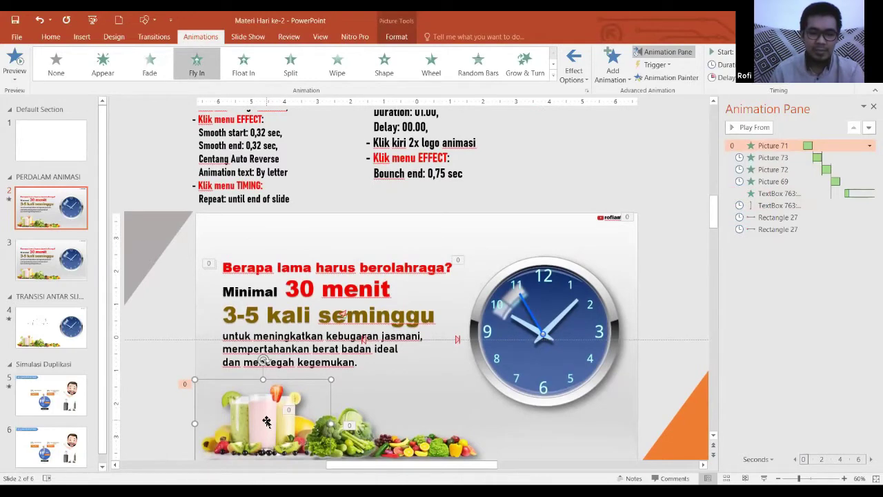
pyautogui.scroll(-1, 267, 421)
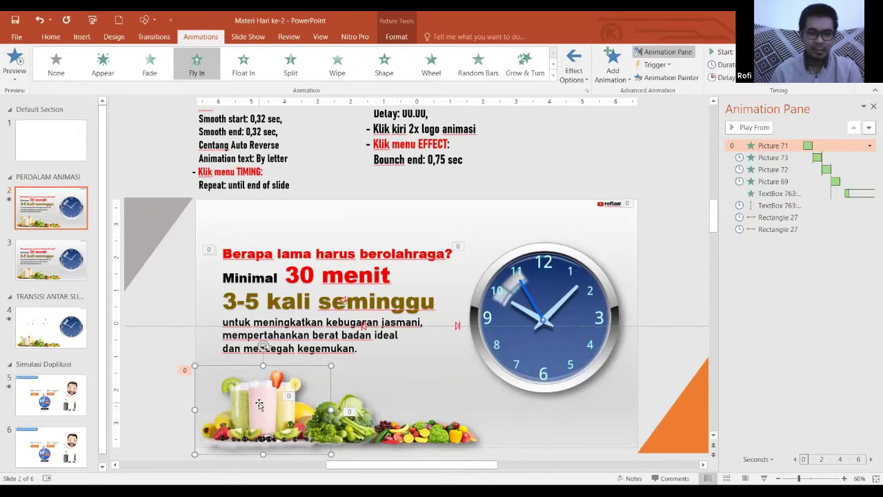
pyautogui.click(355, 431)
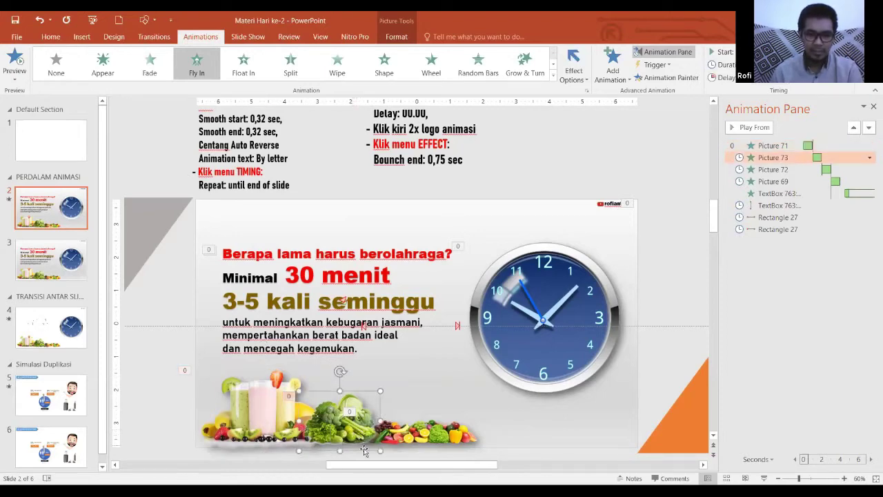
pyautogui.click(433, 432)
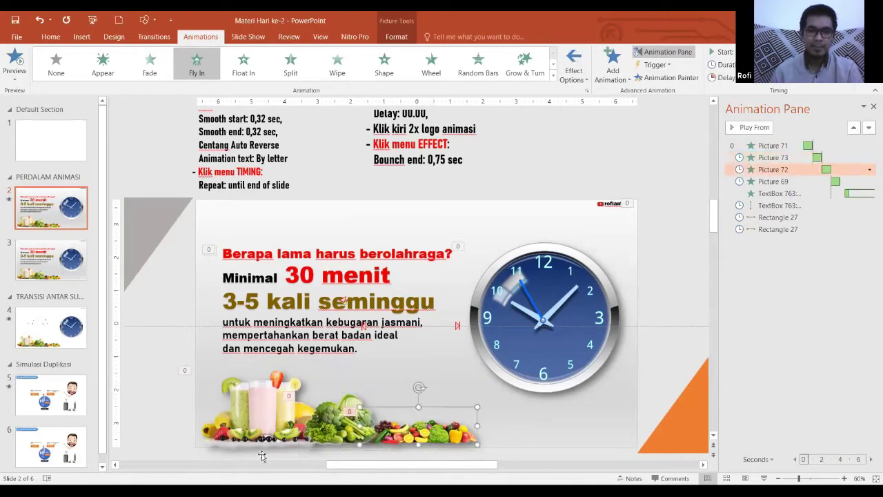
pyautogui.click(259, 421)
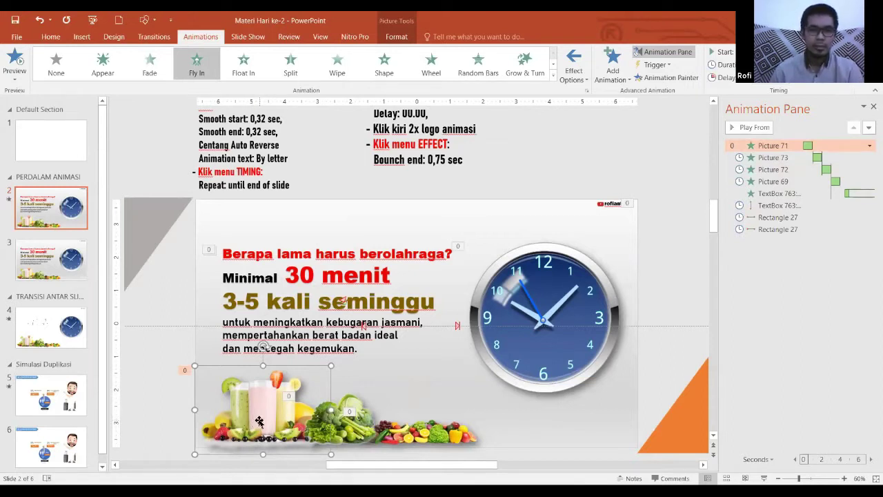
# - Read the GAMBAR JAM & SAYUR instruction notes text box on slide 2
pyautogui.scroll(1, 259, 421)
pyautogui.scroll(1, 259, 421)
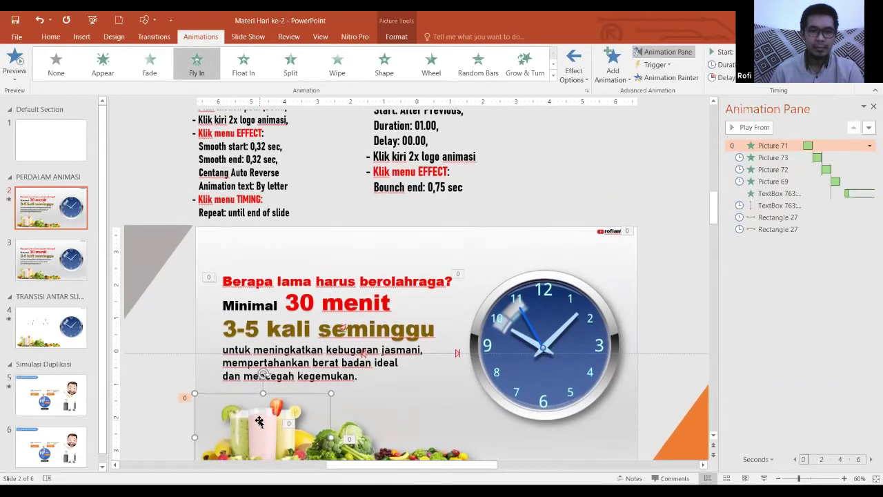
pyautogui.scroll(2, 259, 421)
pyautogui.scroll(3, 259, 421)
pyautogui.scroll(3, 259, 421)
pyautogui.scroll(3, 259, 421)
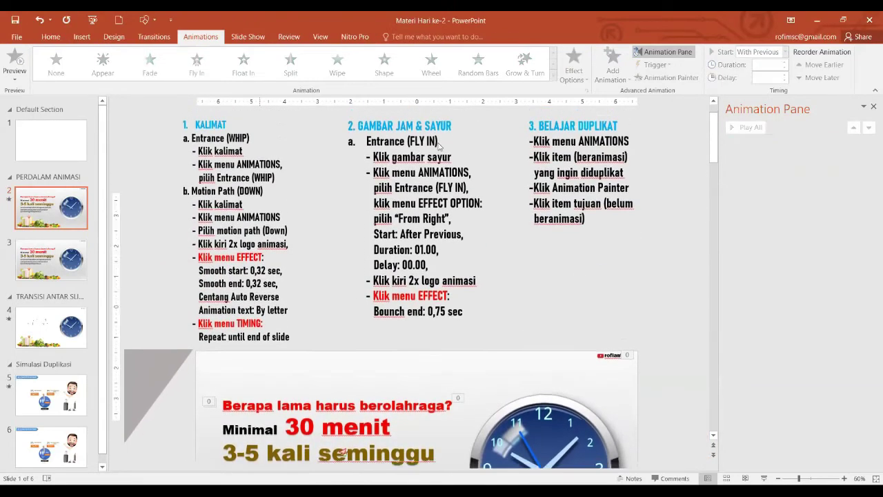
pyautogui.scroll(2, 404, 218)
pyautogui.scroll(-3, 404, 218)
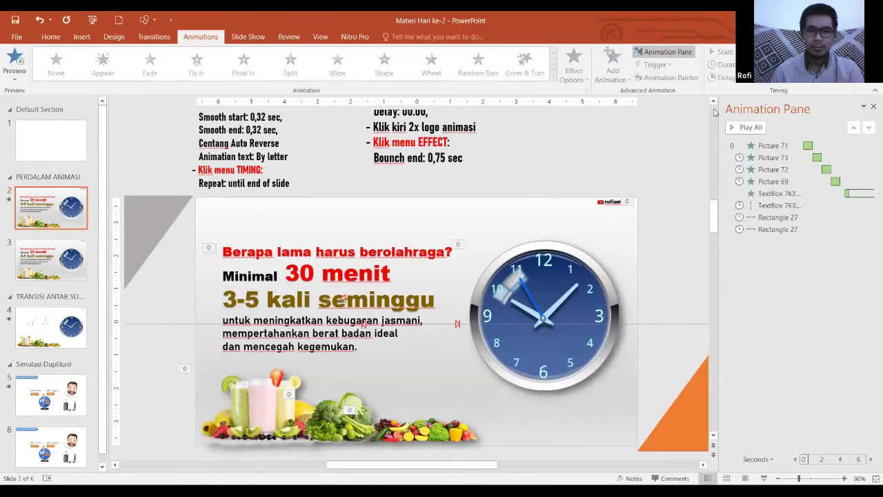
pyautogui.scroll(1, 715, 104)
pyautogui.scroll(1, 715, 103)
pyautogui.scroll(1, 715, 104)
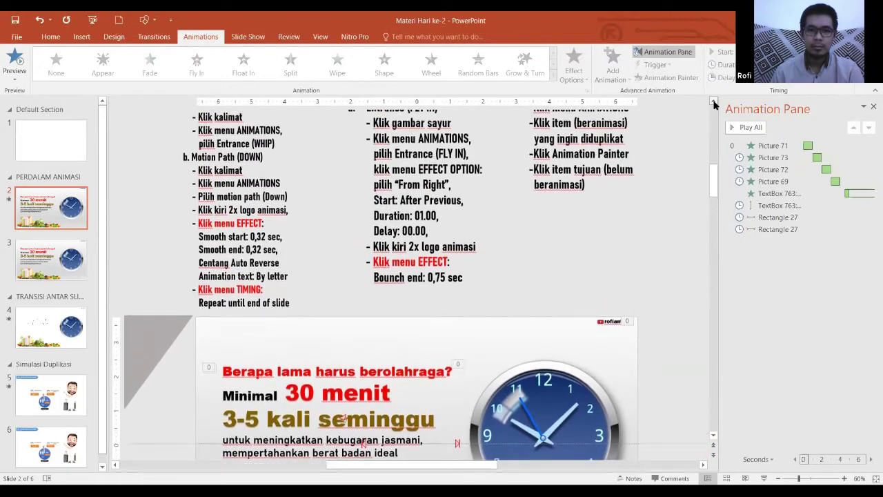
pyautogui.scroll(1, 715, 103)
pyautogui.scroll(1, 715, 104)
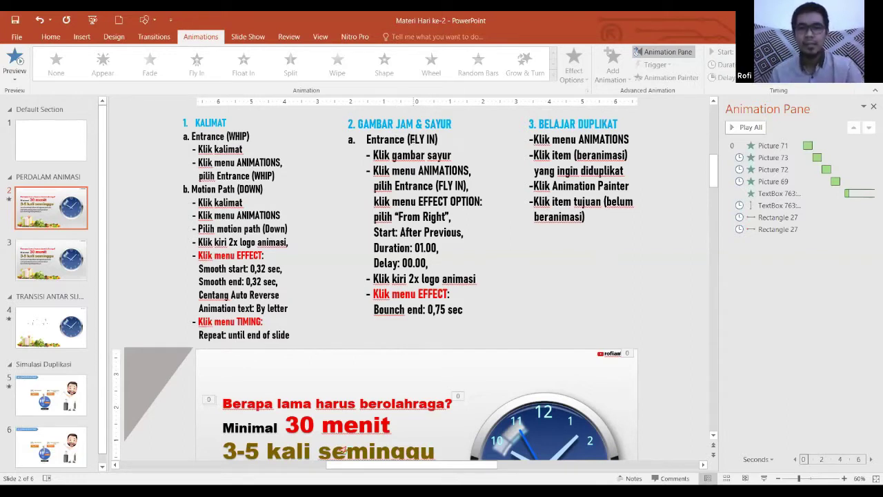
pyautogui.click(412, 139)
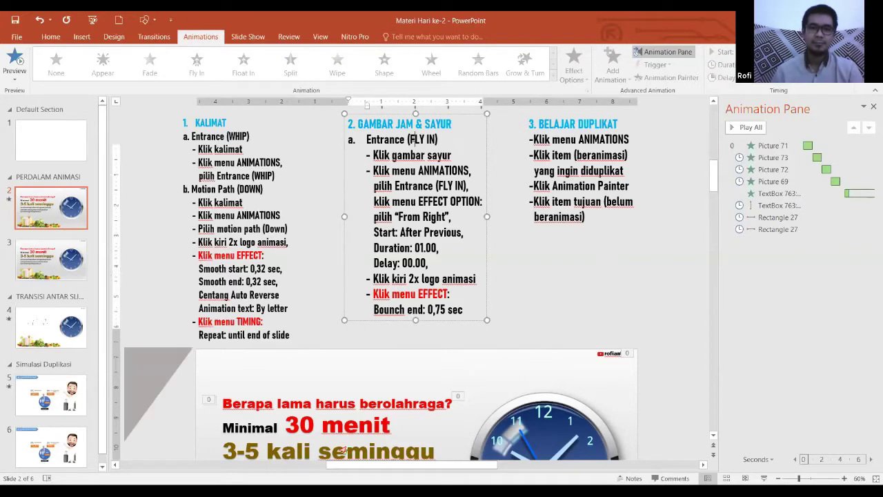
pyautogui.click(487, 165)
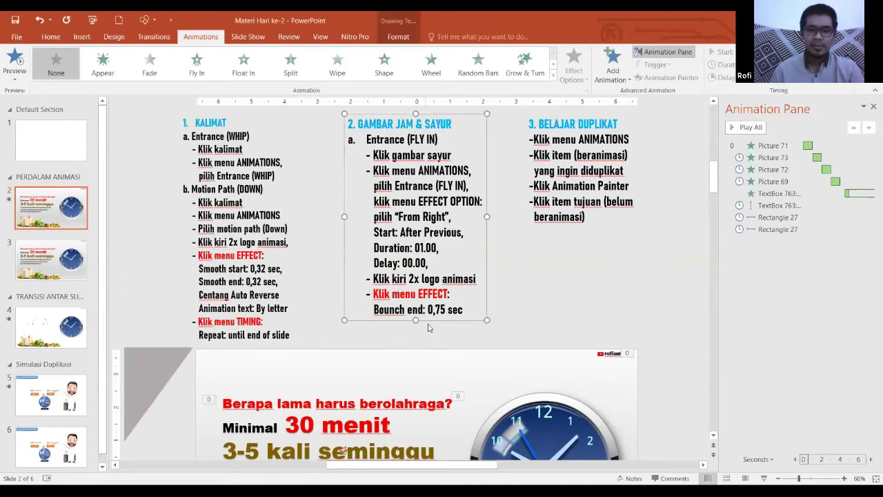
pyautogui.scroll(-1, 436, 323)
pyautogui.scroll(-2, 434, 324)
pyautogui.scroll(-1, 428, 327)
pyautogui.scroll(-1, 428, 328)
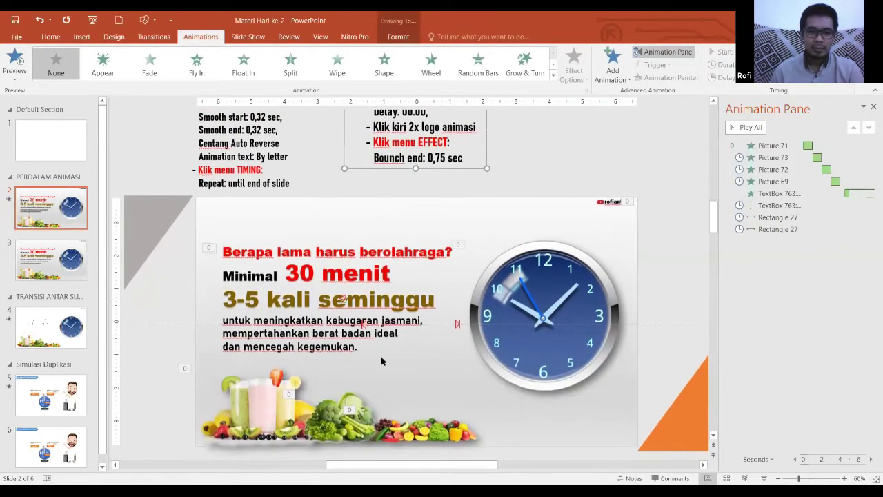
# - Zoom out to 40% and open slide 3
pyautogui.click(778, 478)
pyautogui.click(779, 478)
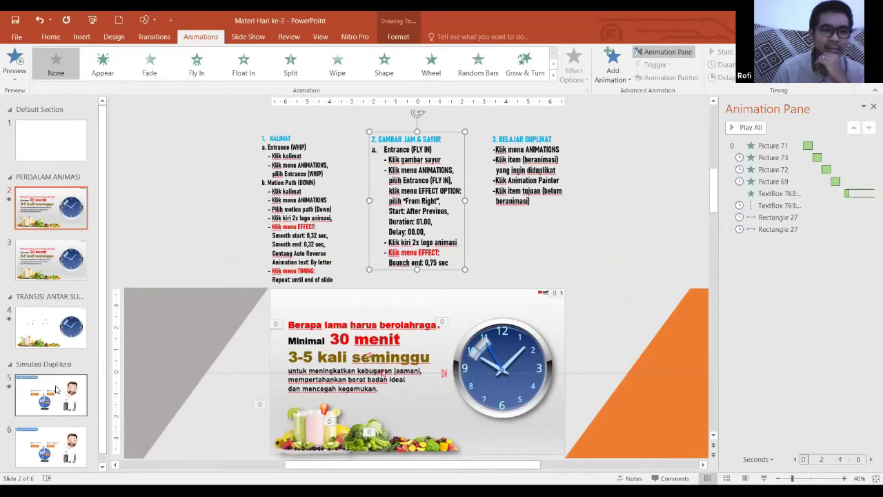
pyautogui.click(50, 263)
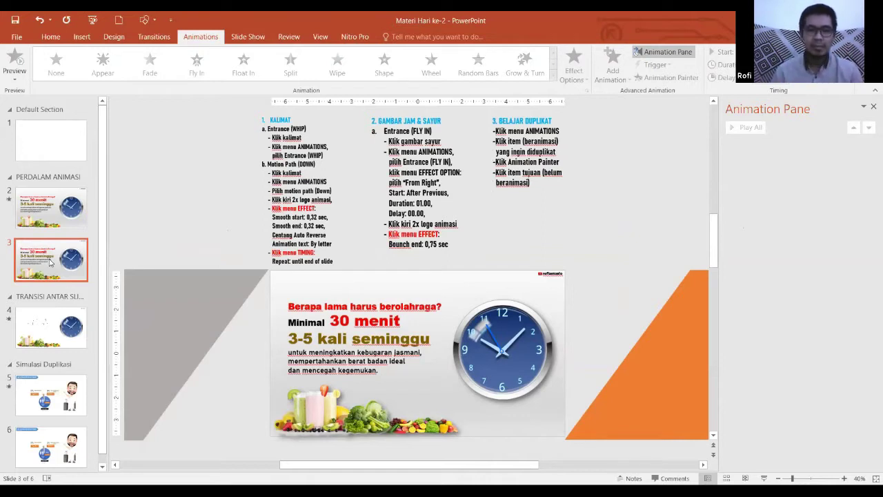
# - Apply a Fly In entrance to Picture 71, the bottom-left food picture on slide 3
pyautogui.click(310, 412)
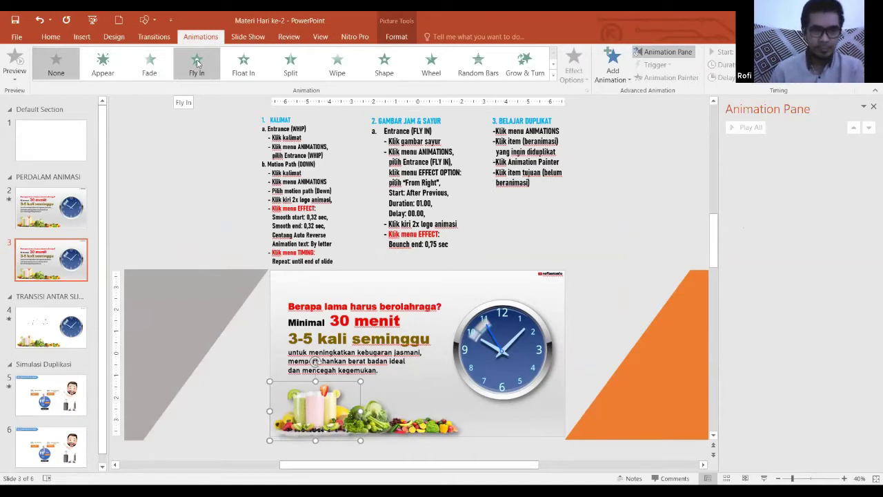
pyautogui.click(197, 64)
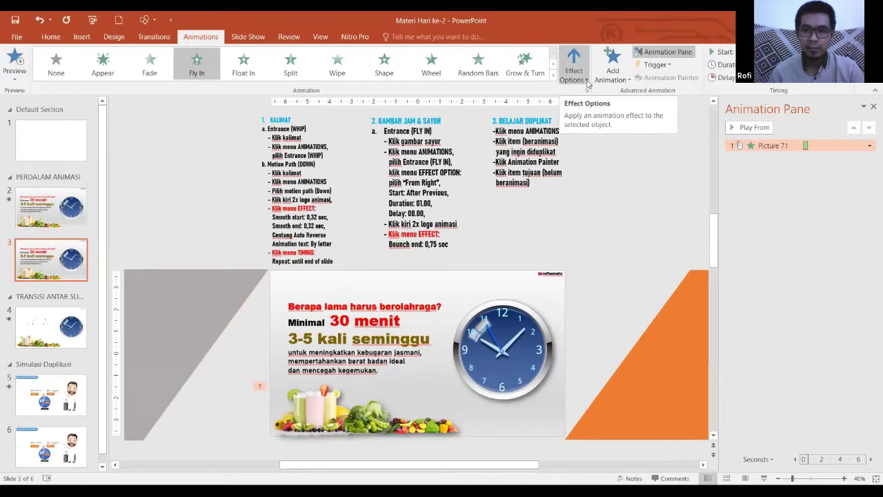
# - Set Picture 71's Fly In effect direction to From Right
pyautogui.click(588, 85)
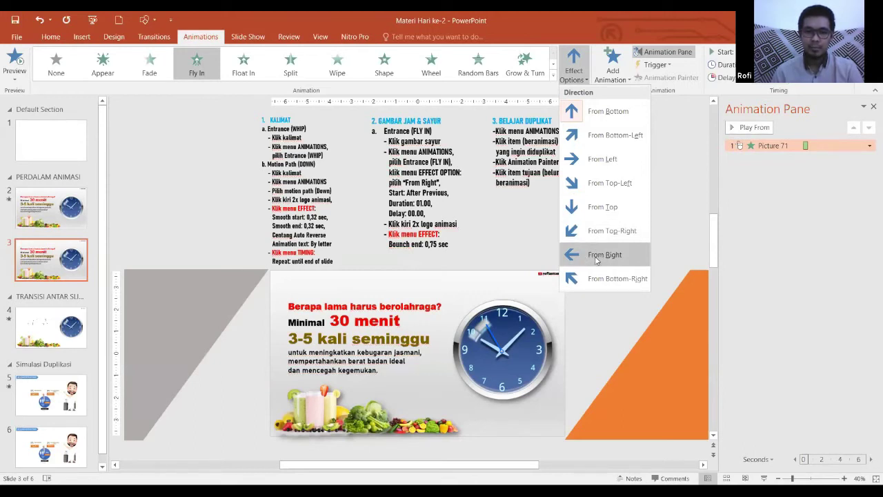
pyautogui.click(597, 256)
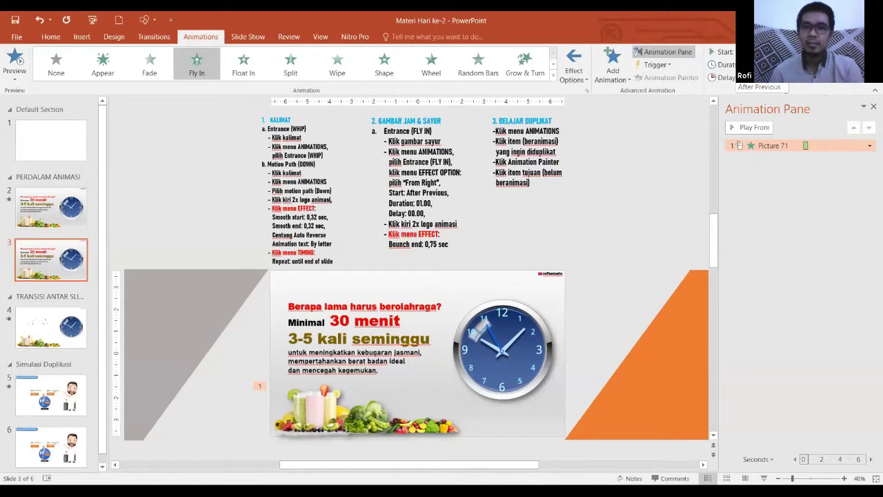
# - Make the food picture's fly-in start With Previous and change the note to 'Start: With Previous'
pyautogui.press('Return')
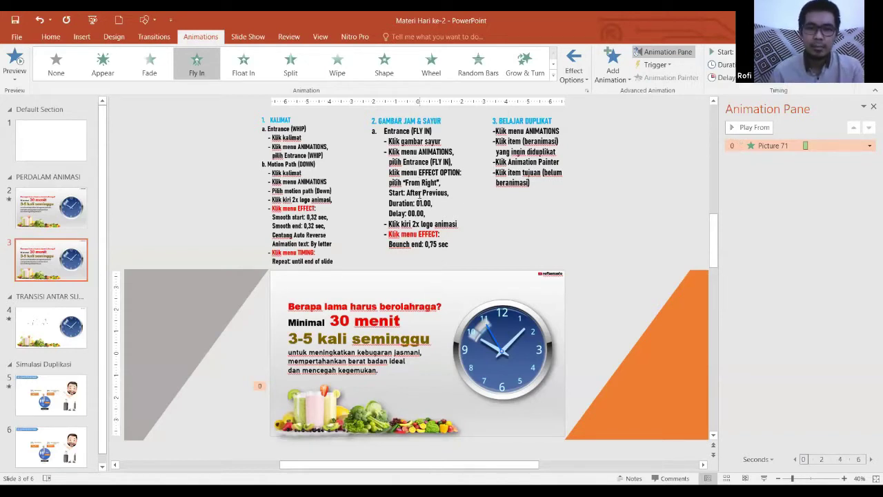
pyautogui.doubleClick(419, 192)
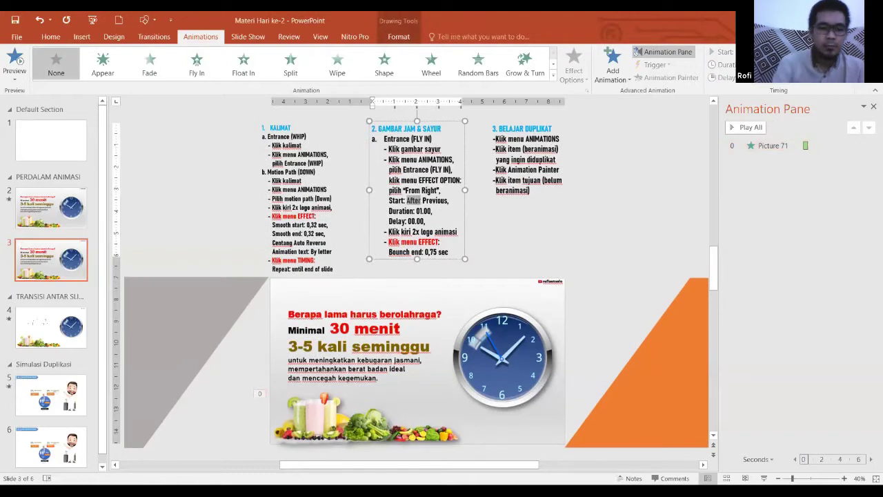
pyautogui.write('With')
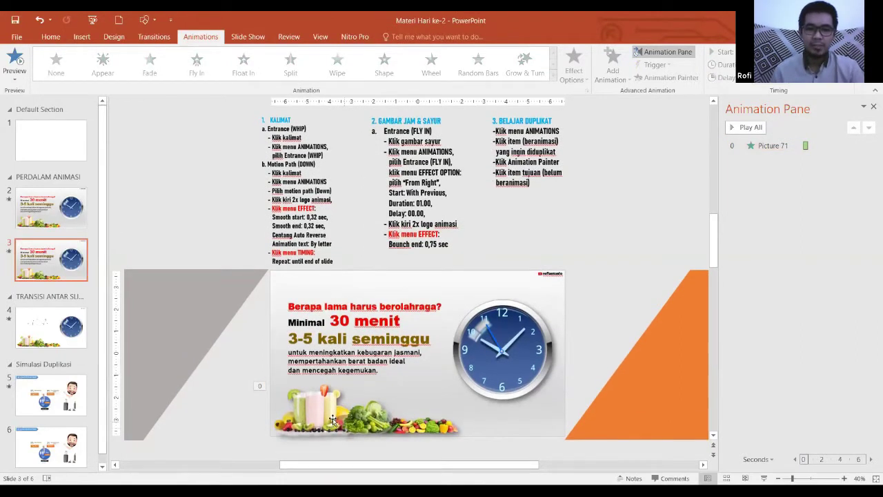
pyautogui.click(316, 409)
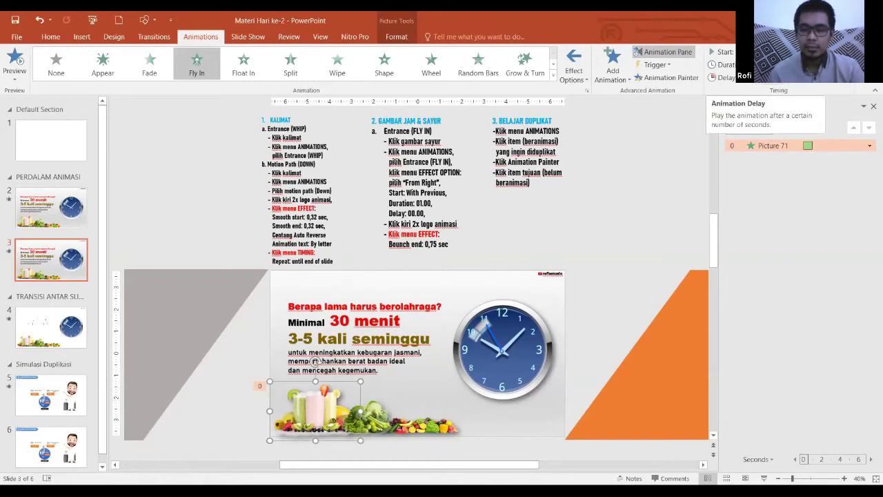
pyautogui.click(676, 167)
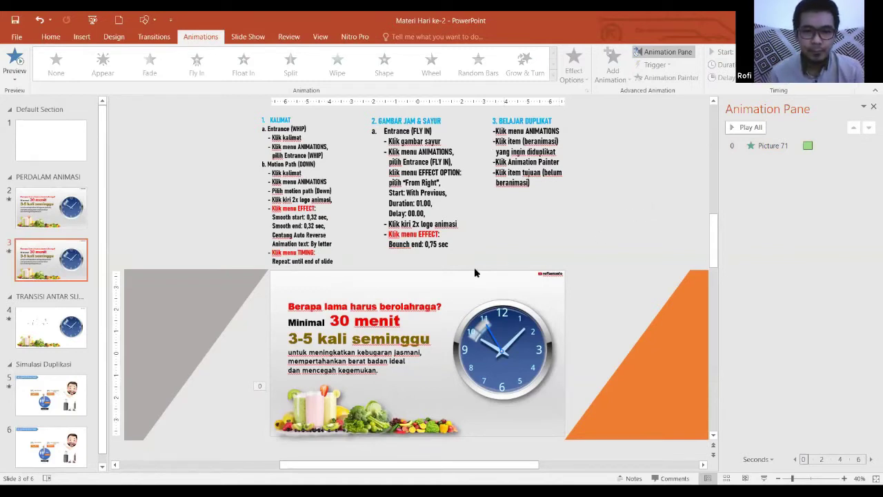
pyautogui.click(310, 412)
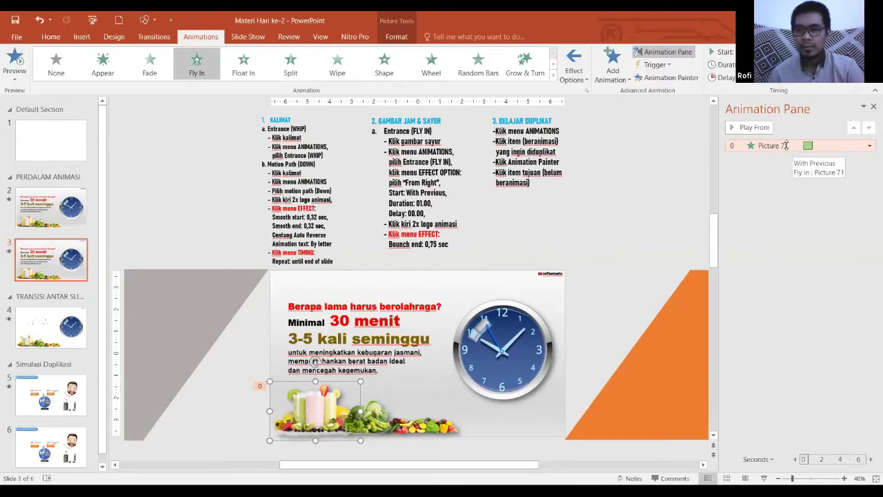
# - Add a 0.75 sec bounce end to Picture 71's Fly In effect
pyautogui.doubleClick(786, 145)
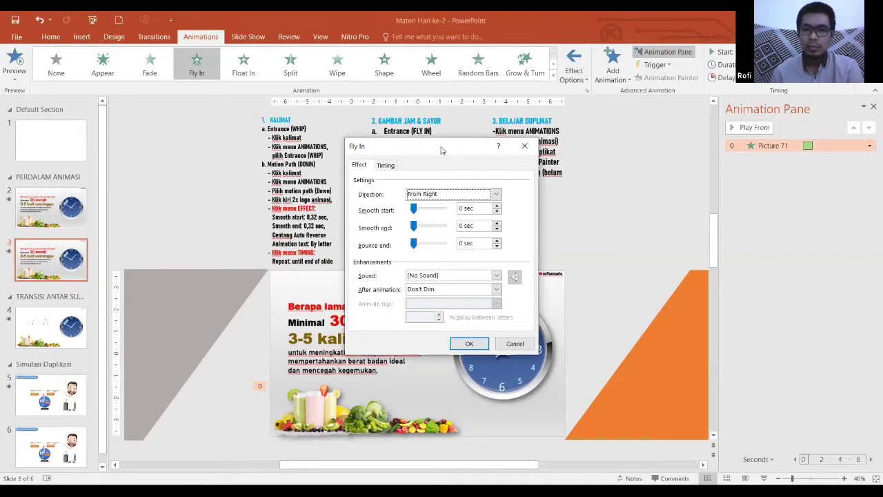
pyautogui.moveTo(441, 150); pyautogui.dragTo(616, 115)
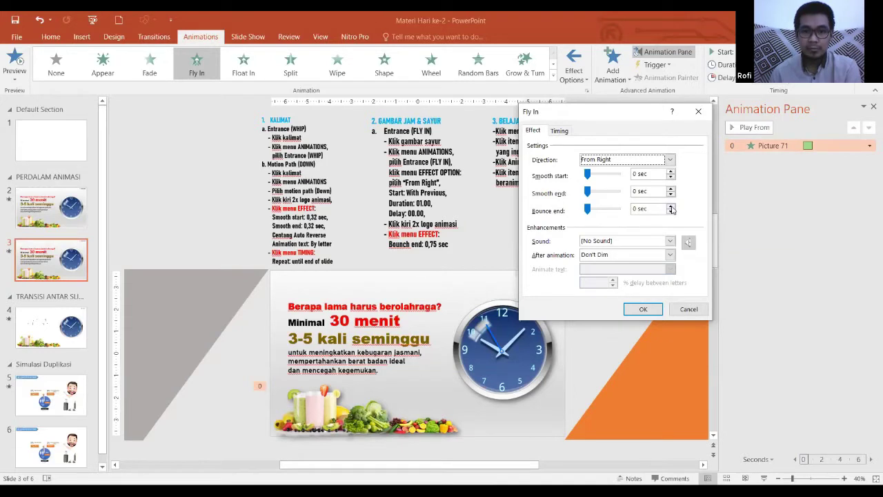
pyautogui.click(671, 210)
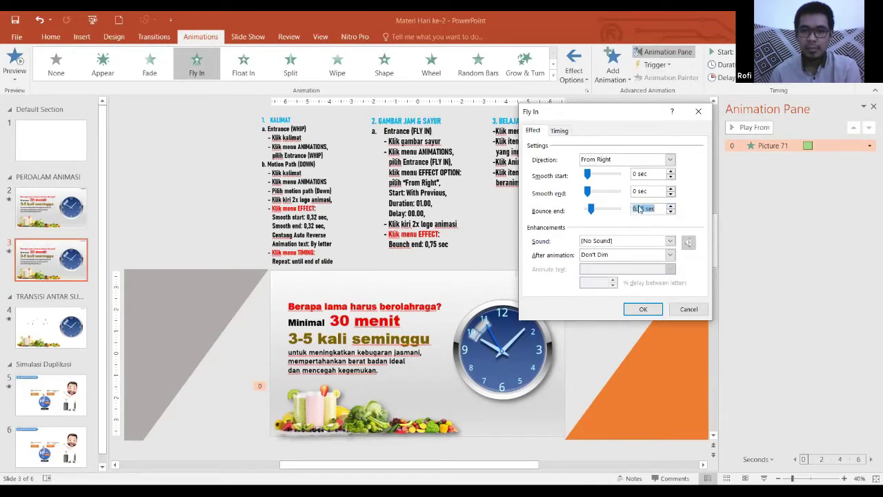
pyautogui.click(643, 210)
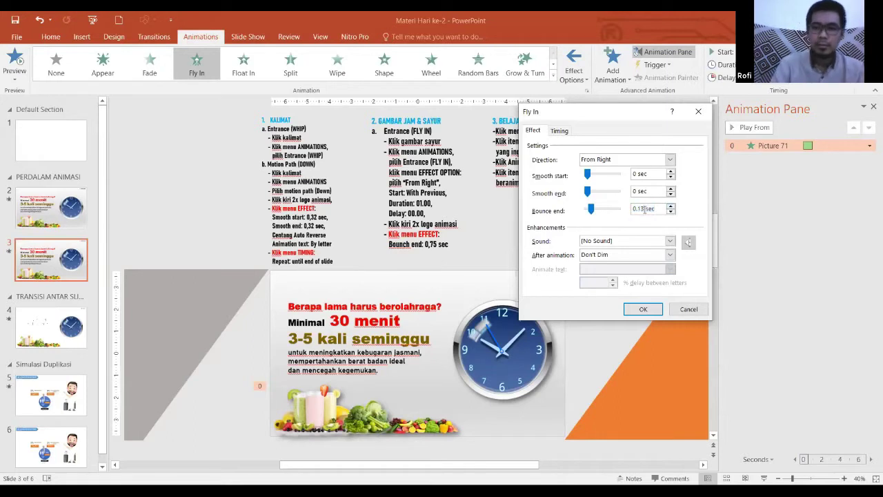
pyautogui.press('BackSpace')
pyautogui.write('5')
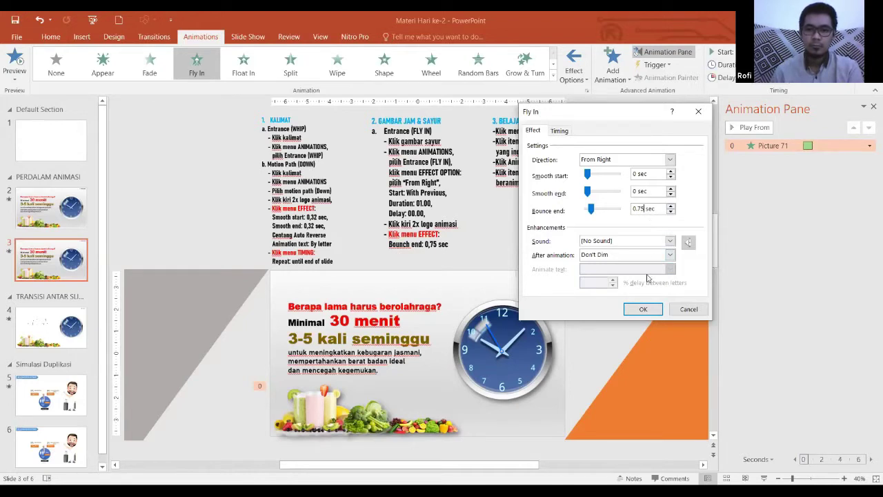
pyautogui.click(646, 310)
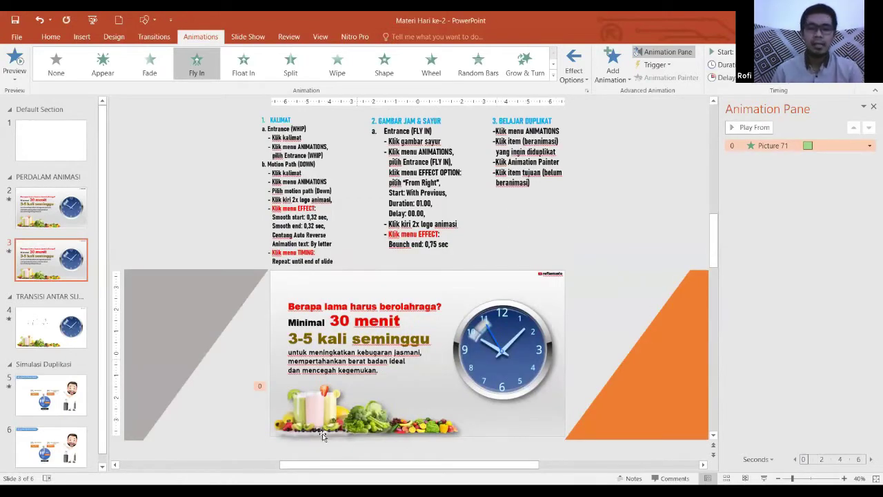
pyautogui.click(312, 410)
pyautogui.click(625, 227)
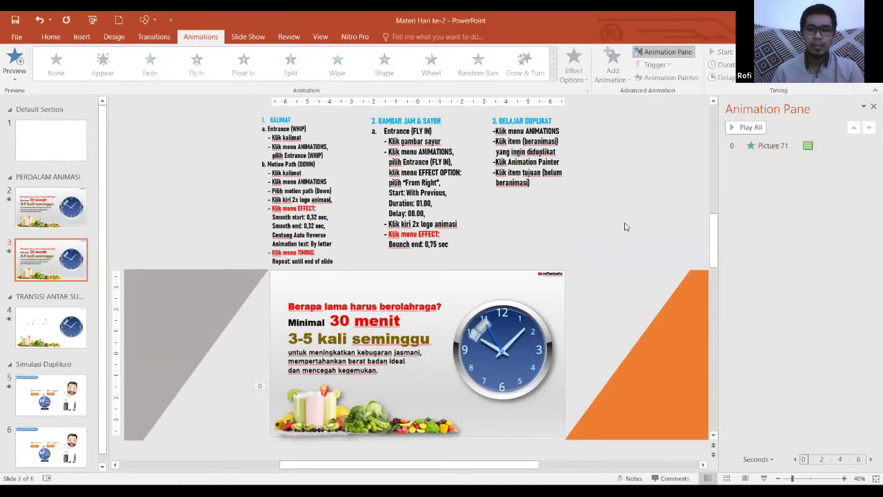
pyautogui.click(310, 413)
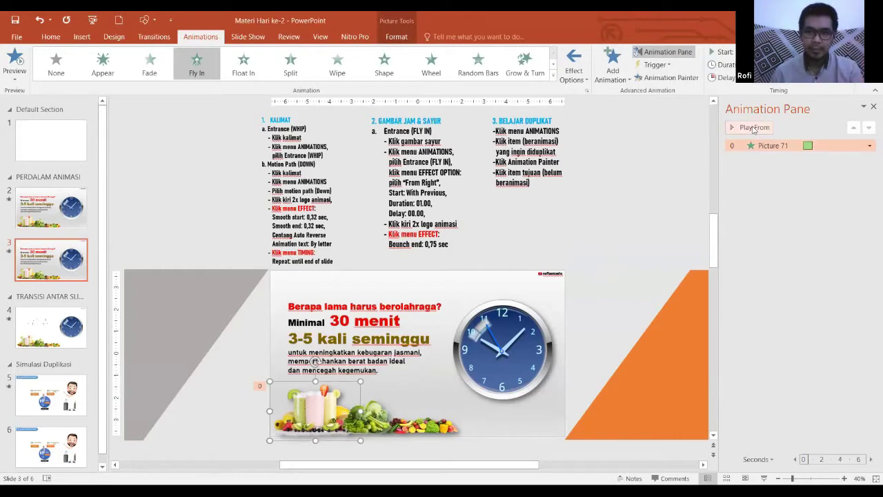
pyautogui.click(755, 129)
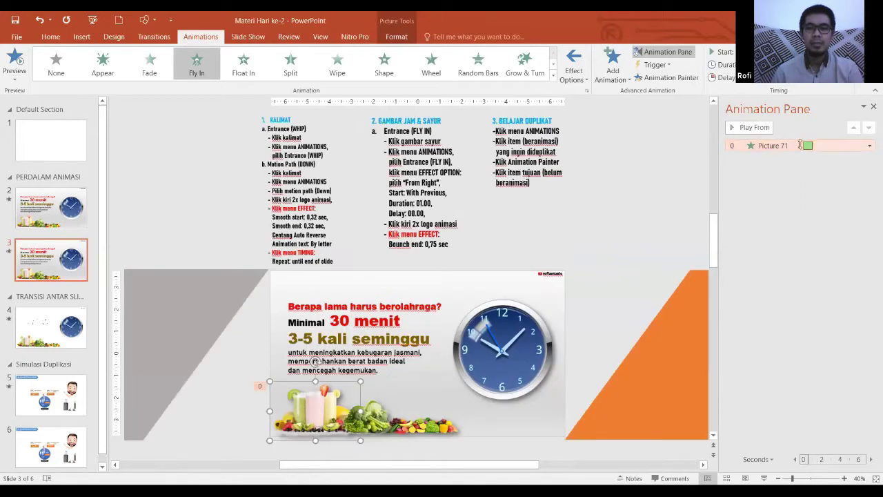
pyautogui.click(760, 128)
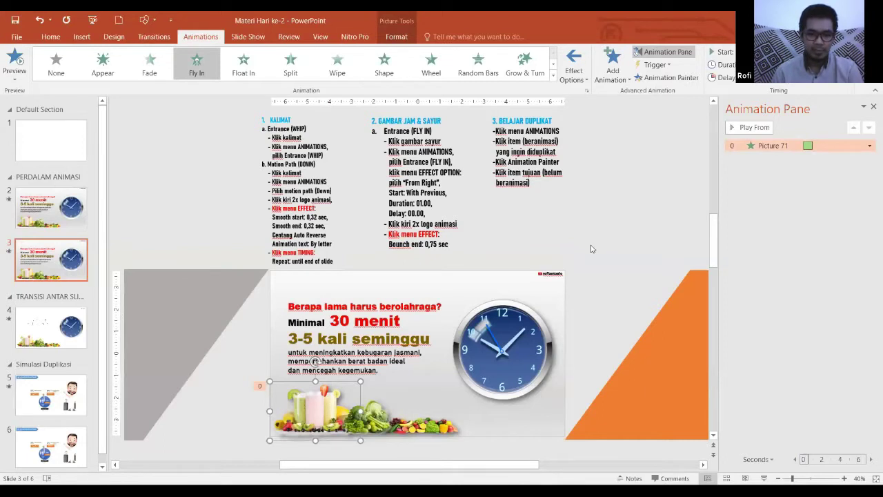
pyautogui.click(673, 158)
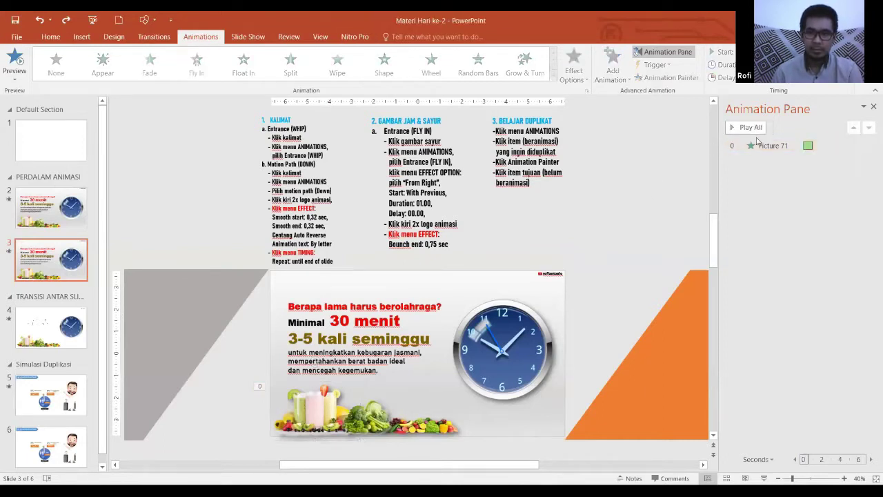
pyautogui.click(751, 127)
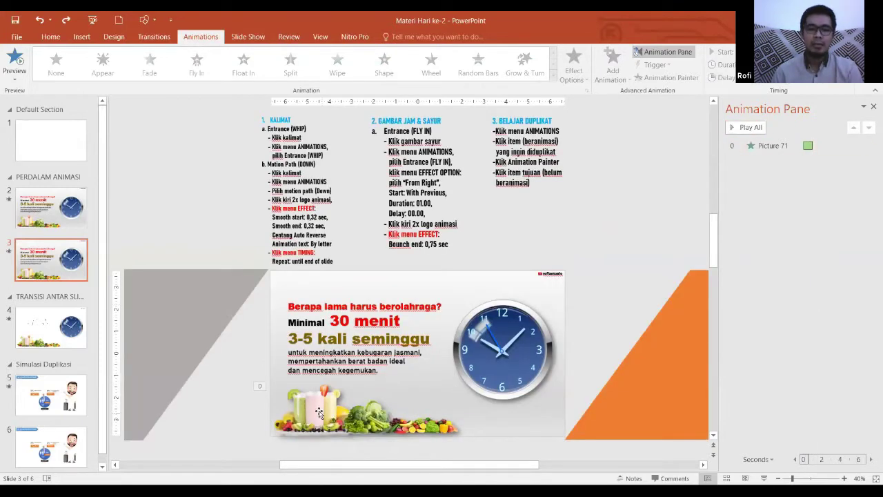
pyautogui.click(319, 413)
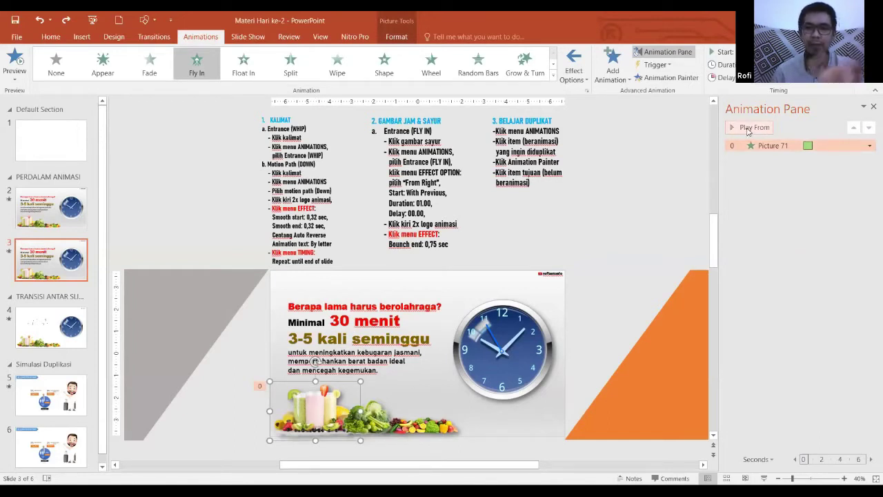
pyautogui.click(751, 128)
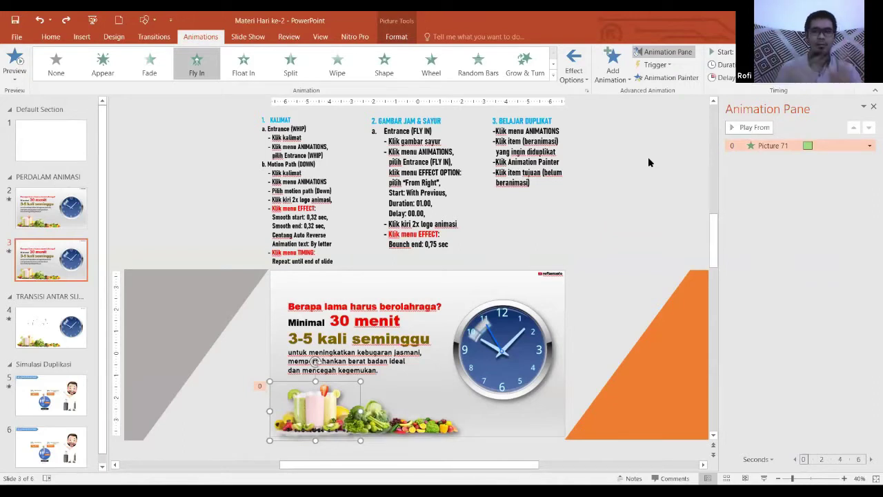
pyautogui.click(645, 166)
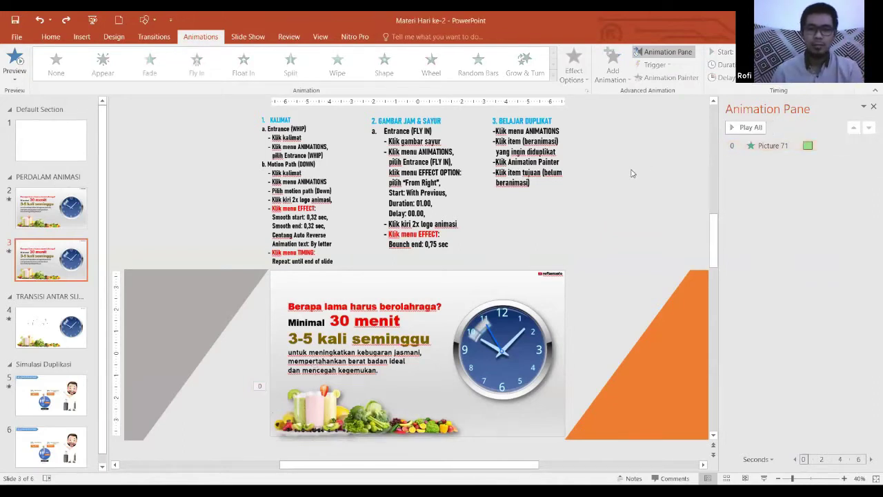
pyautogui.click(315, 406)
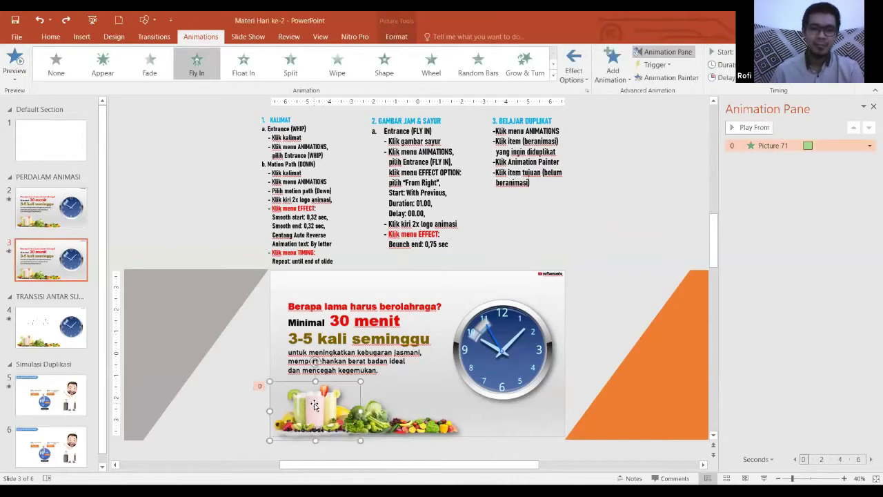
pyautogui.click(651, 180)
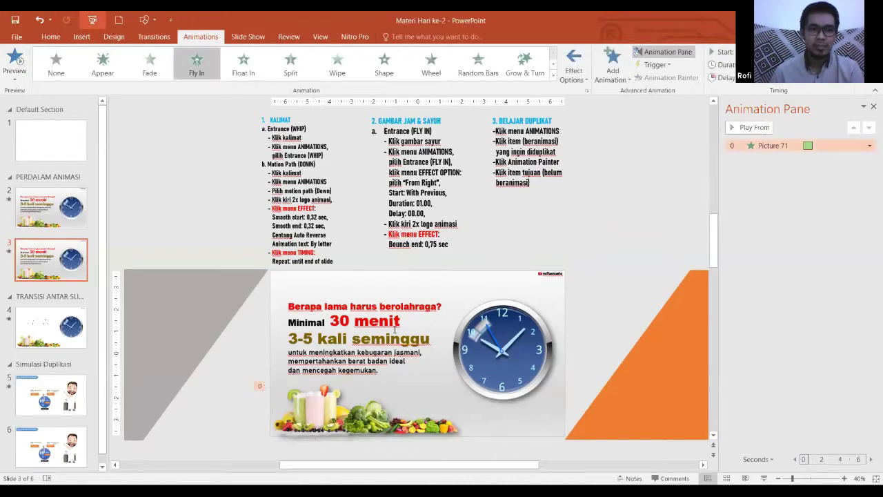
pyautogui.click(652, 201)
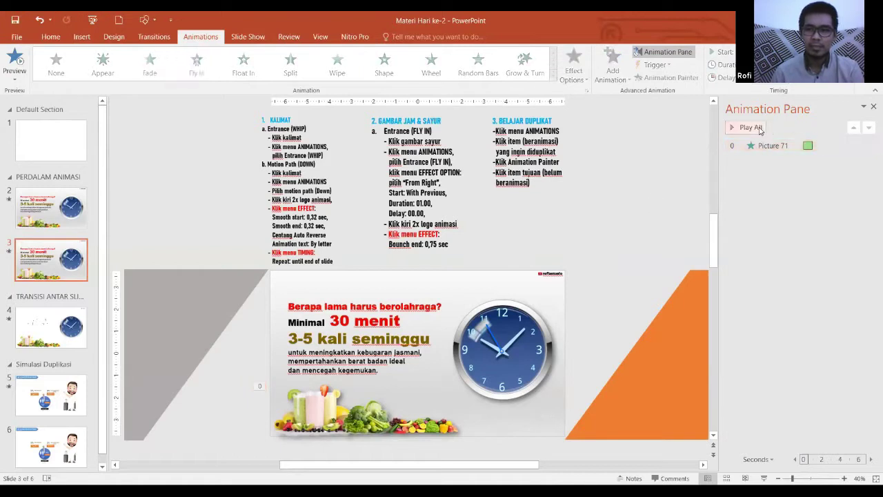
pyautogui.click(751, 128)
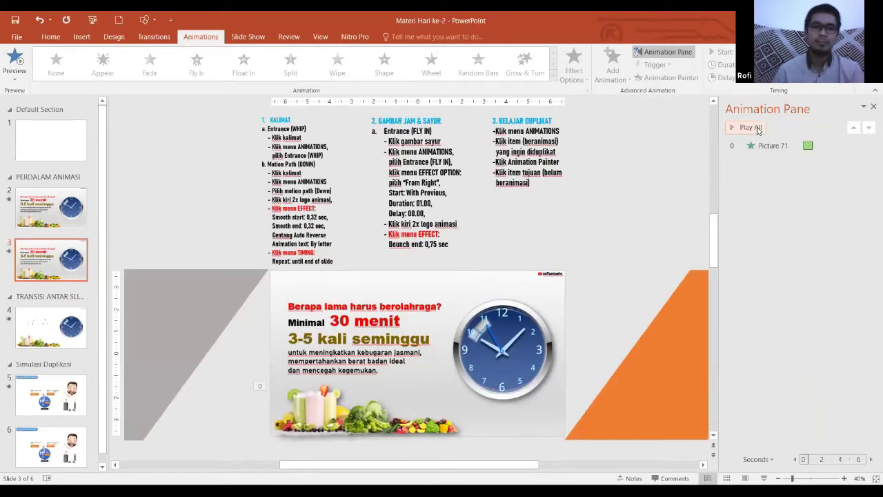
pyautogui.click(307, 408)
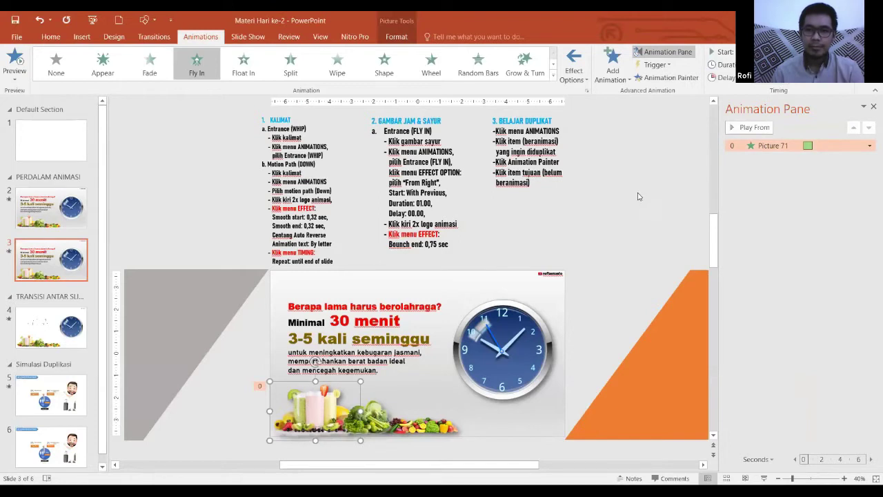
pyautogui.click(685, 259)
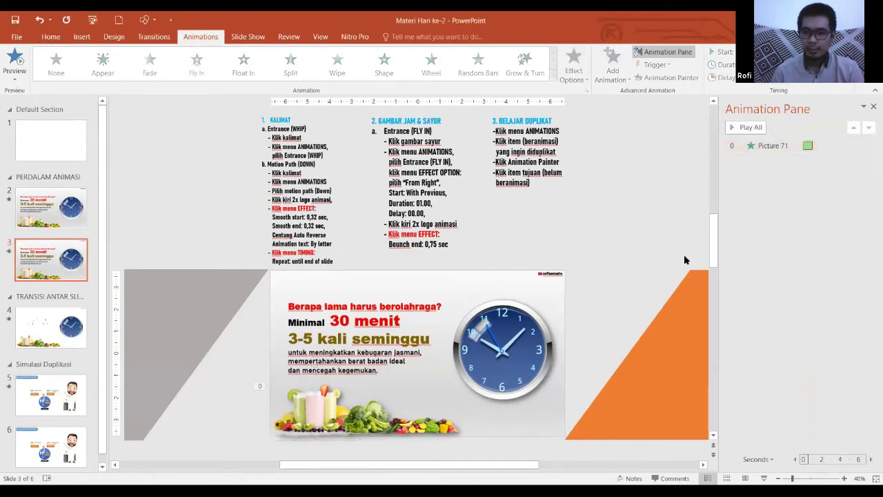
# - Select the juice picture whose Fly In animation will be copied
pyautogui.click(320, 413)
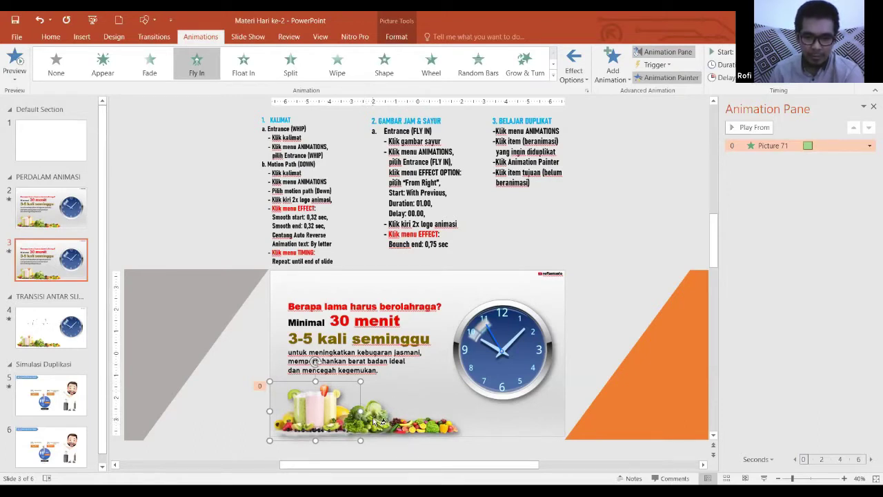
# - Paint the Fly In onto the middle vegetables picture, then check the other pictures' animations
pyautogui.click(376, 423)
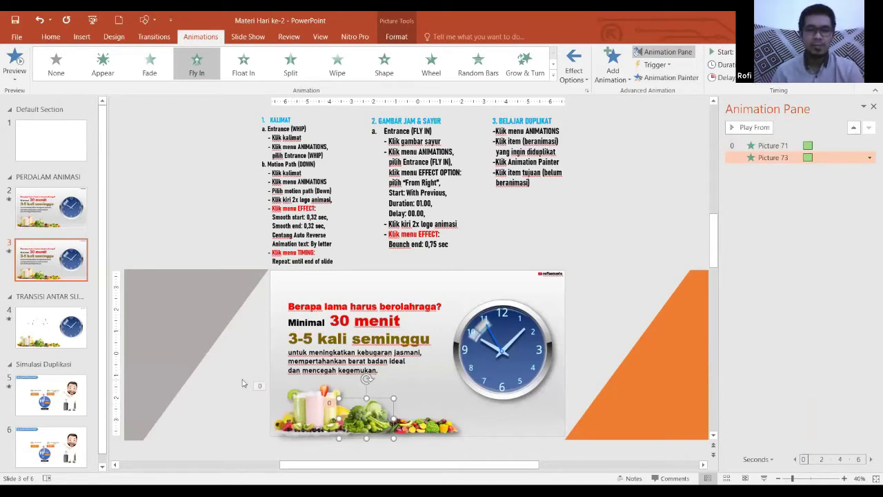
pyautogui.click(193, 209)
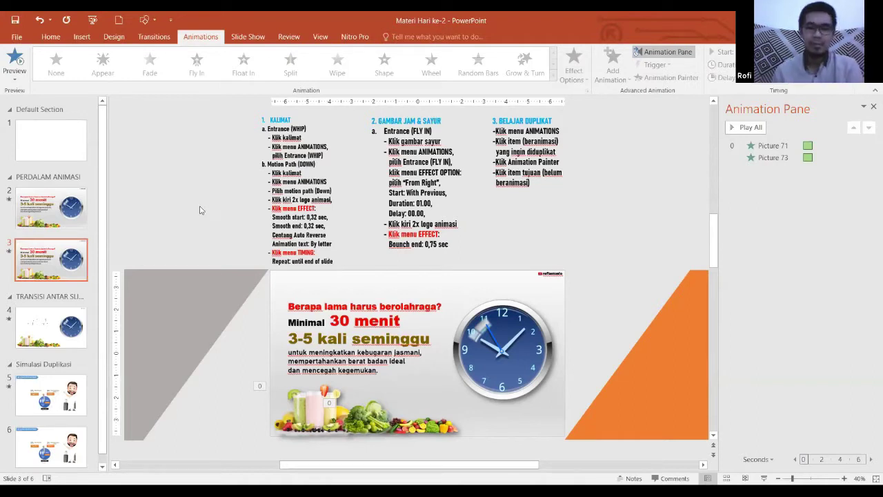
pyautogui.click(382, 414)
pyautogui.click(421, 425)
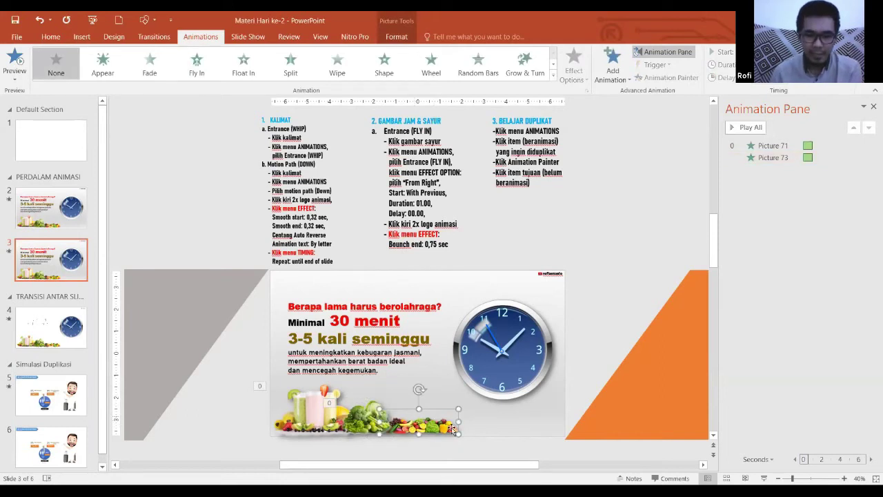
pyautogui.click(505, 351)
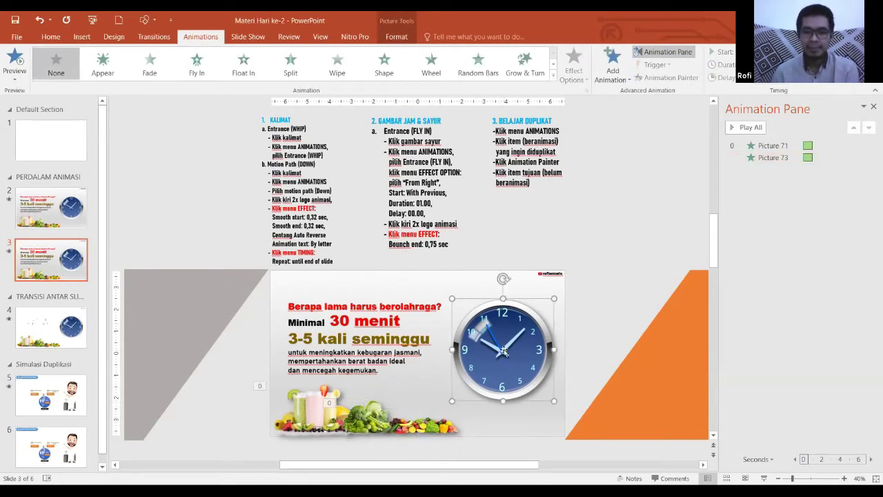
pyautogui.click(433, 420)
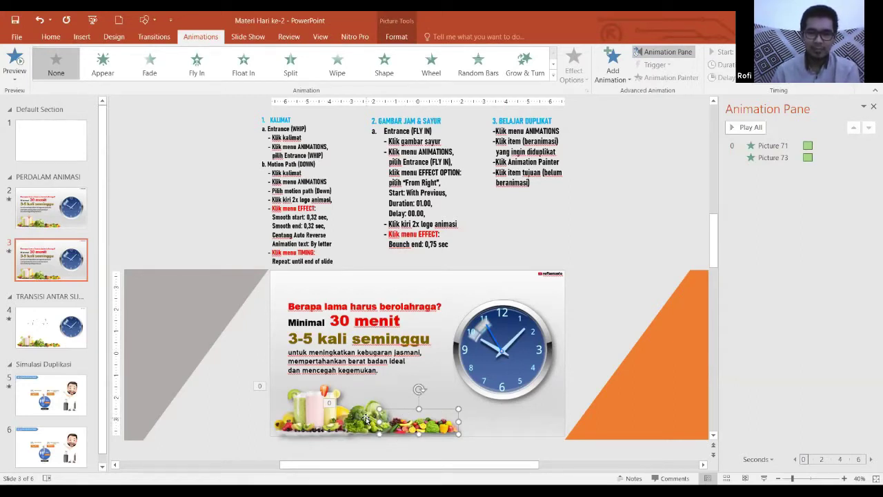
# - Copy the middle picture's Fly In onto the right-hand fruit and vegetable picture and the clock
pyautogui.click(366, 418)
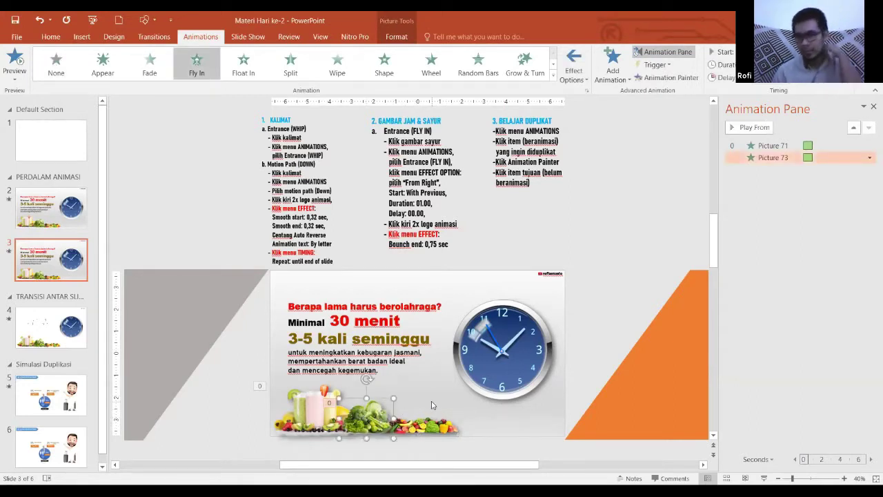
pyautogui.click(668, 78)
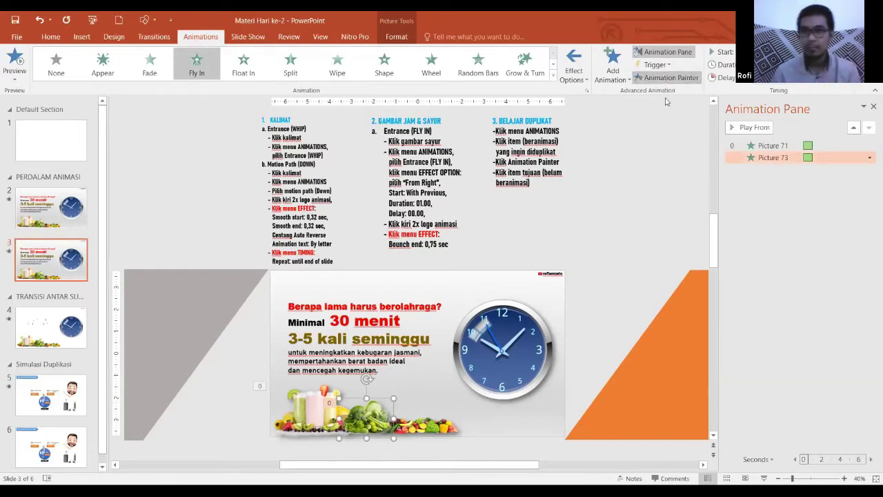
pyautogui.click(436, 429)
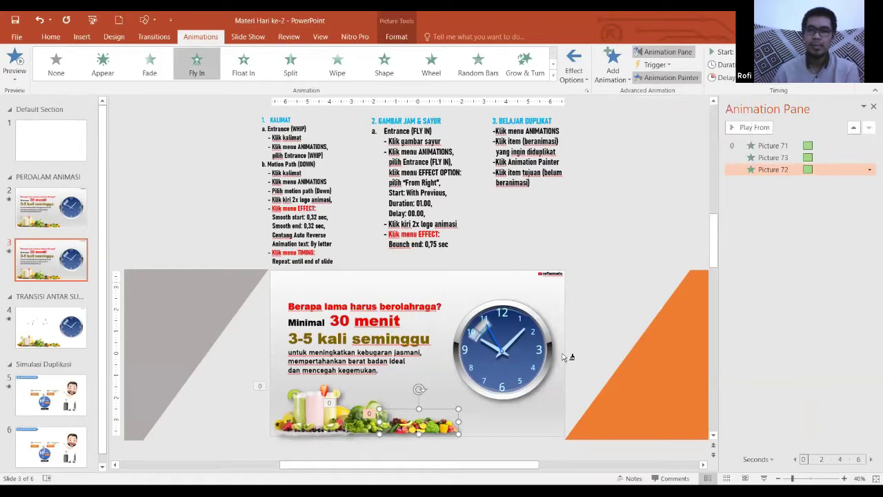
pyautogui.click(517, 341)
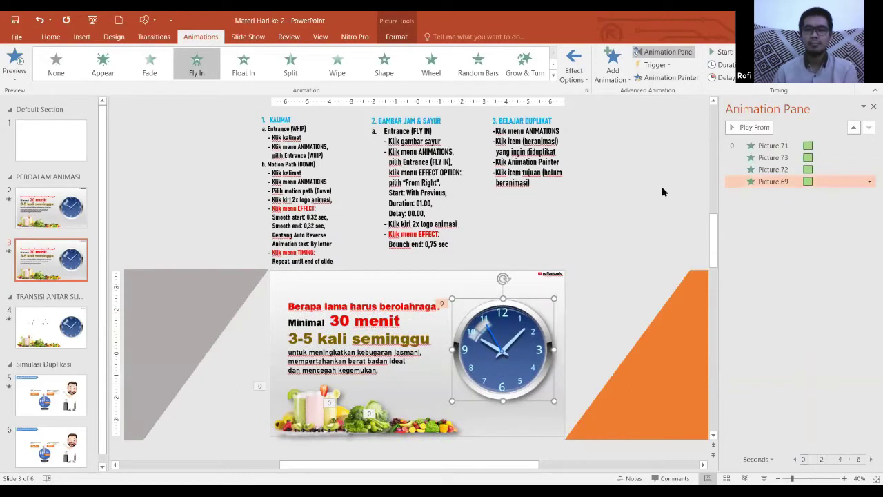
pyautogui.click(662, 186)
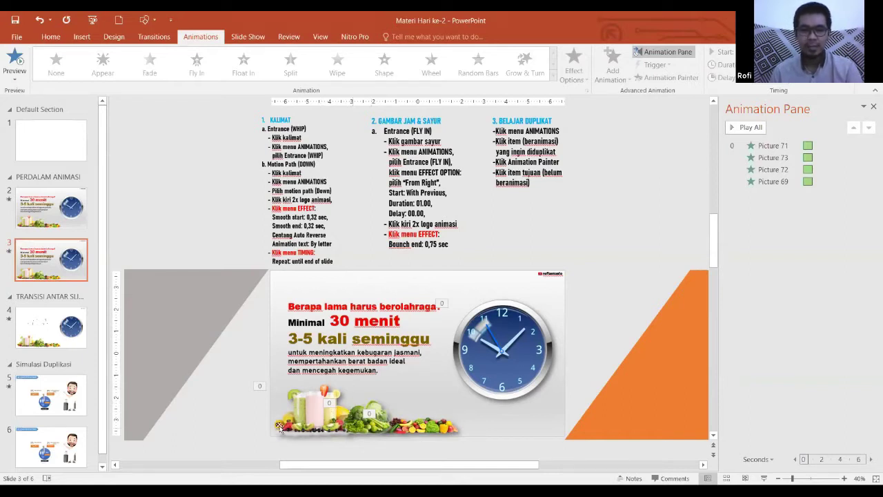
pyautogui.click(764, 479)
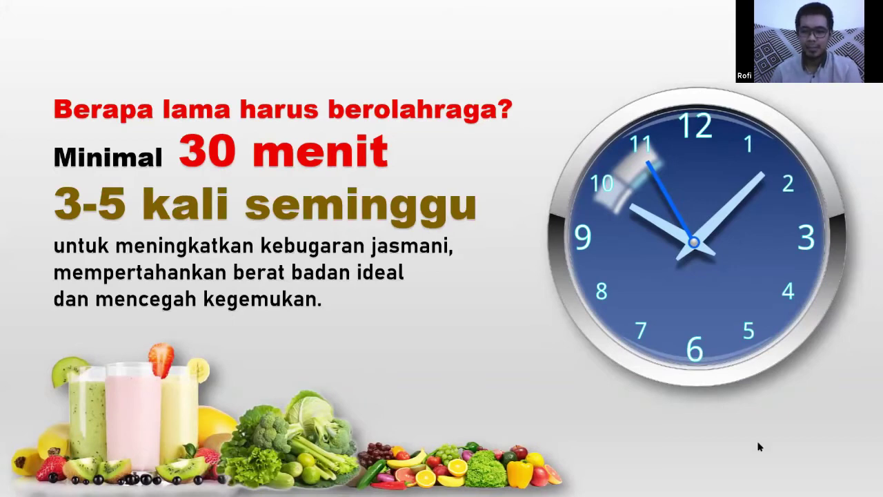
pyautogui.press('Escape')
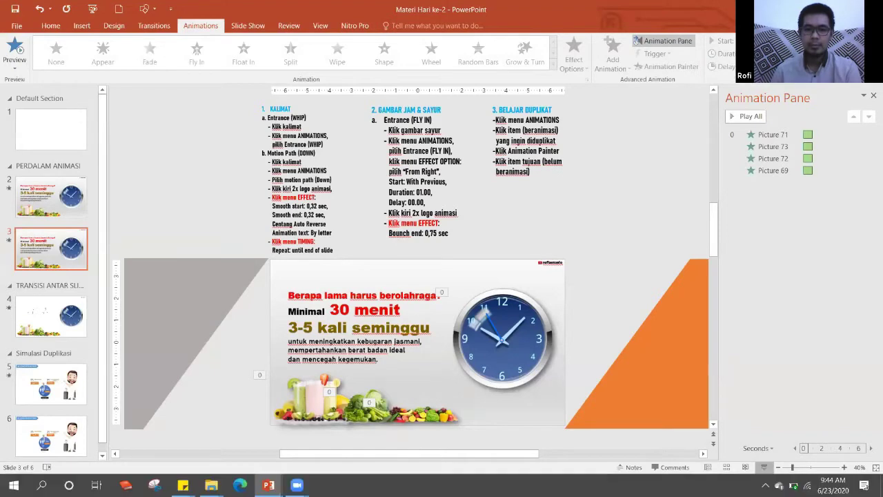
pyautogui.click(764, 478)
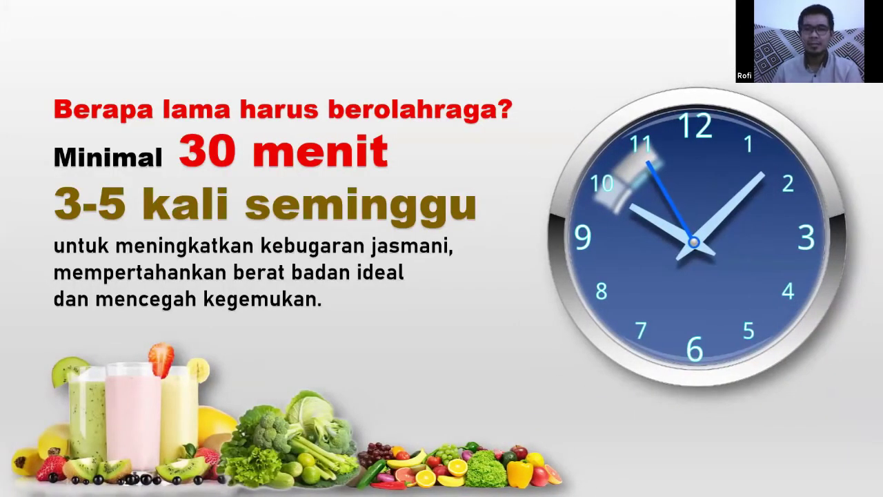
pyautogui.rightClick(750, 423)
pyautogui.click(751, 421)
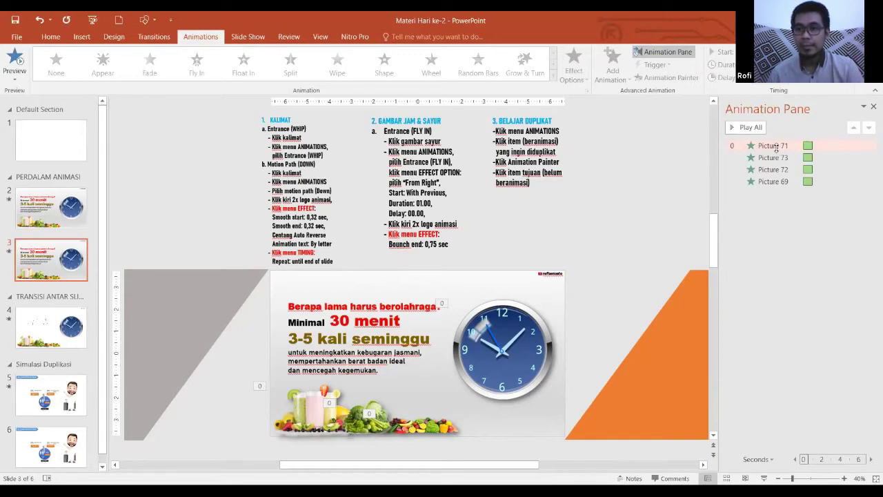
pyautogui.click(773, 181)
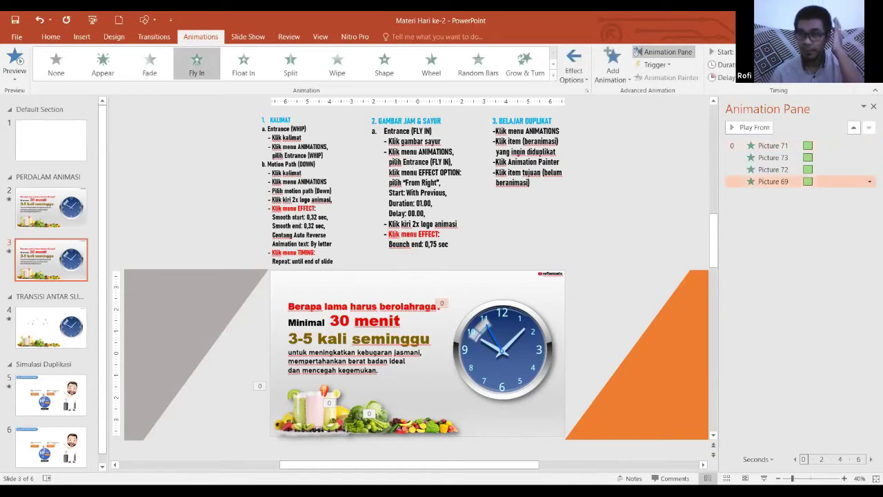
pyautogui.click(812, 272)
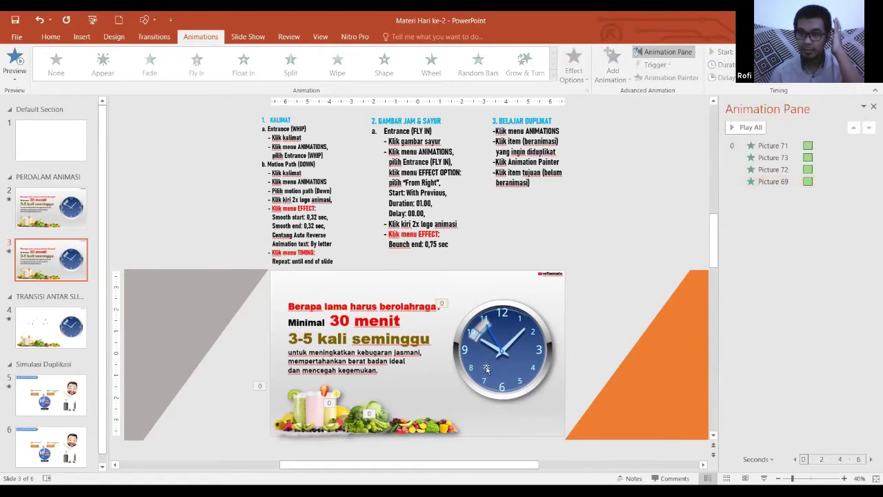
pyautogui.click(314, 405)
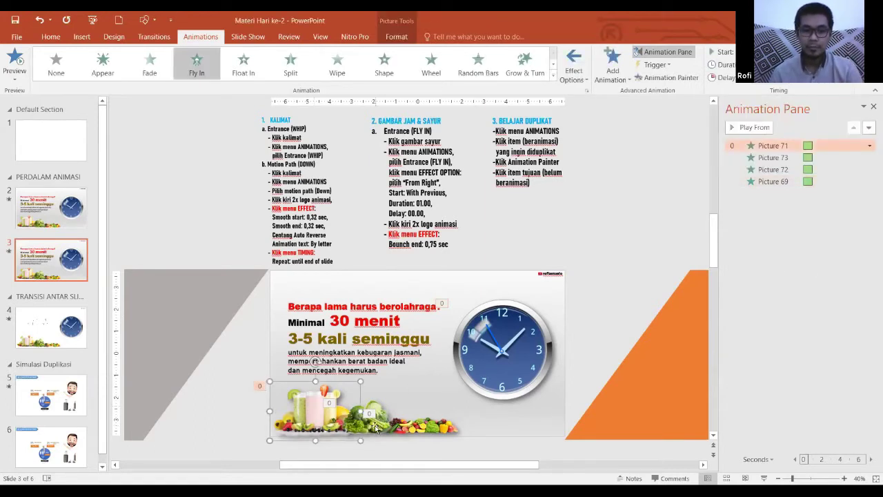
pyautogui.click(773, 157)
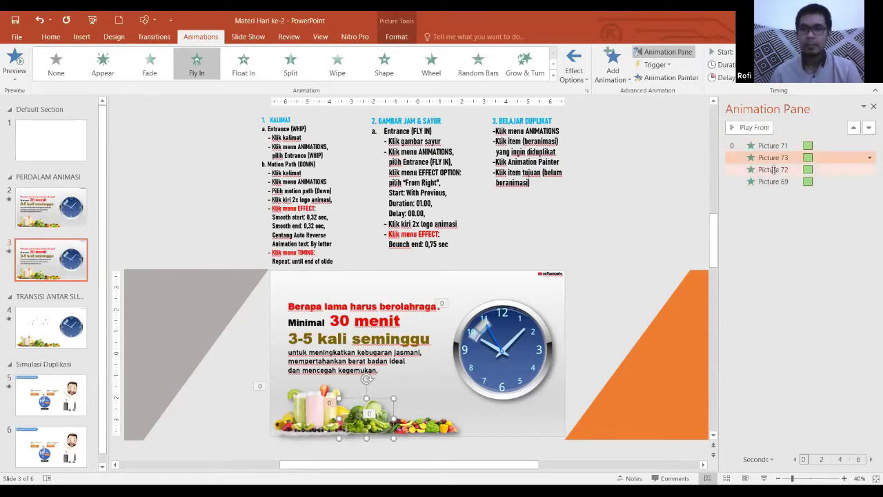
pyautogui.click(780, 275)
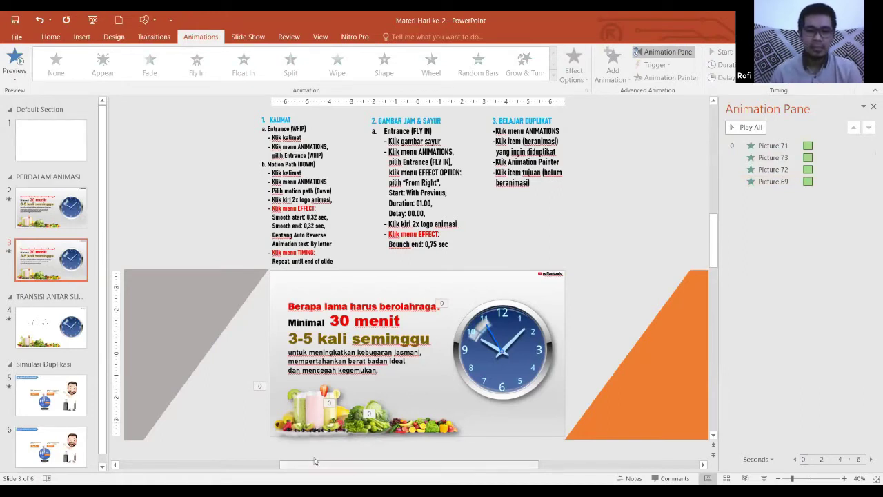
pyautogui.click(366, 428)
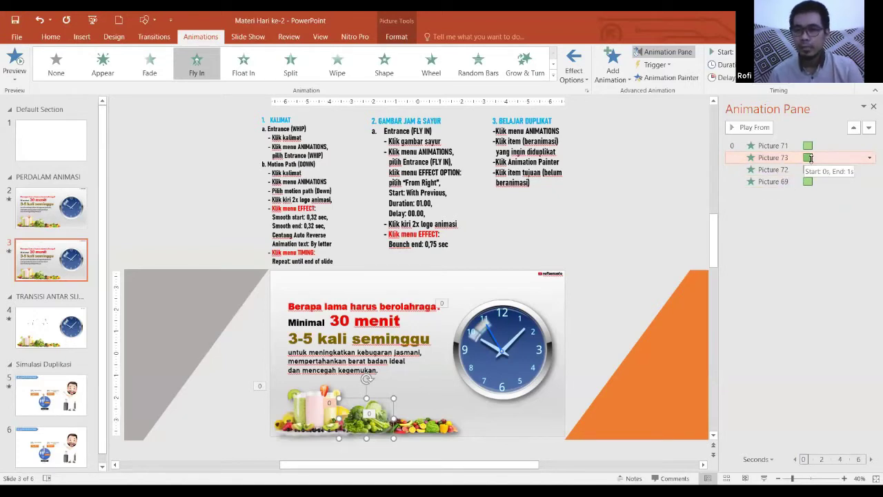
# - Set Pictures 73, 72 and the clock (69) each to start After Previous
pyautogui.click(773, 158)
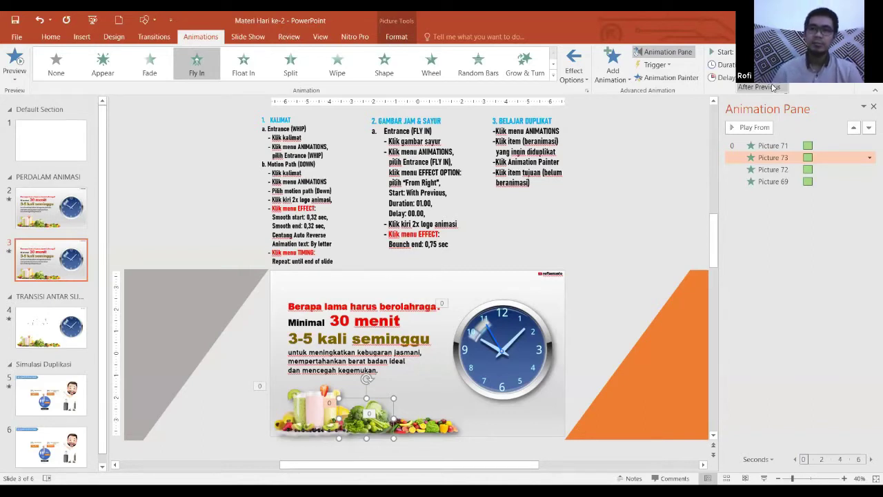
pyautogui.click(773, 88)
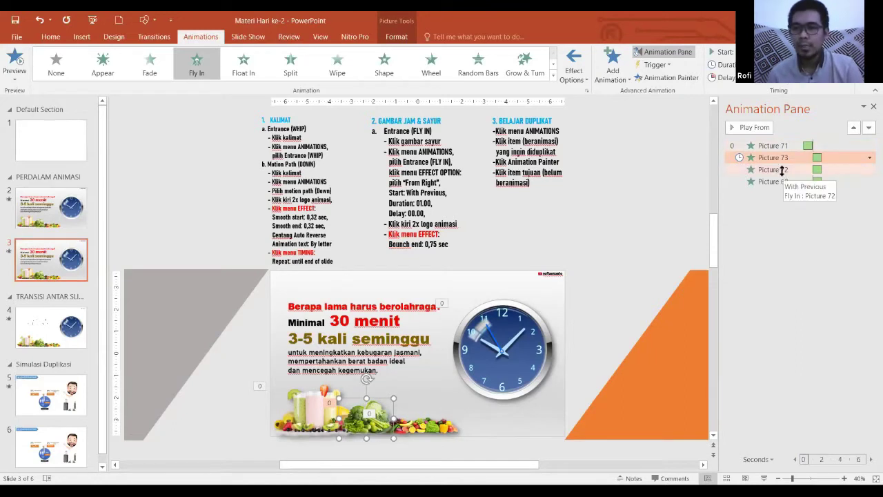
pyautogui.click(436, 429)
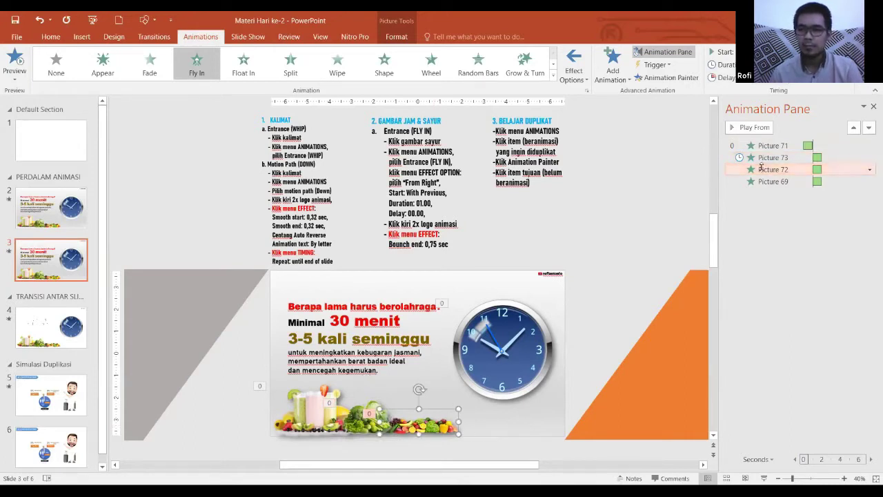
pyautogui.click(766, 52)
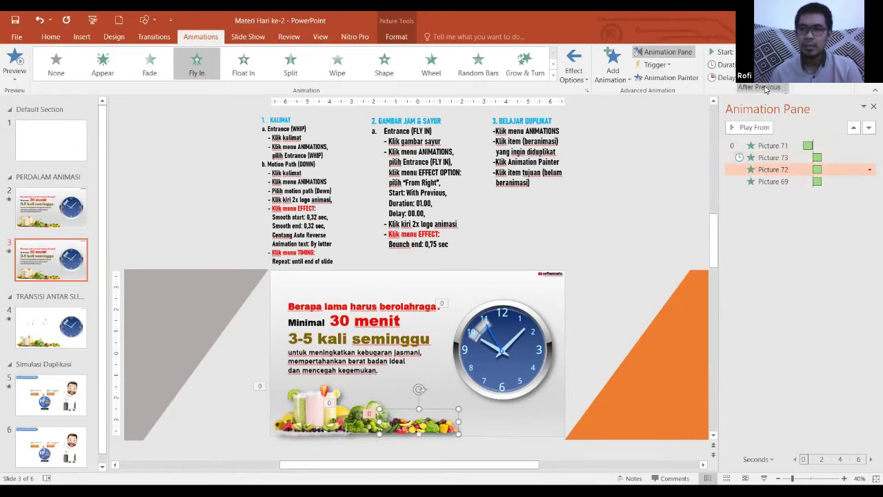
pyautogui.click(766, 89)
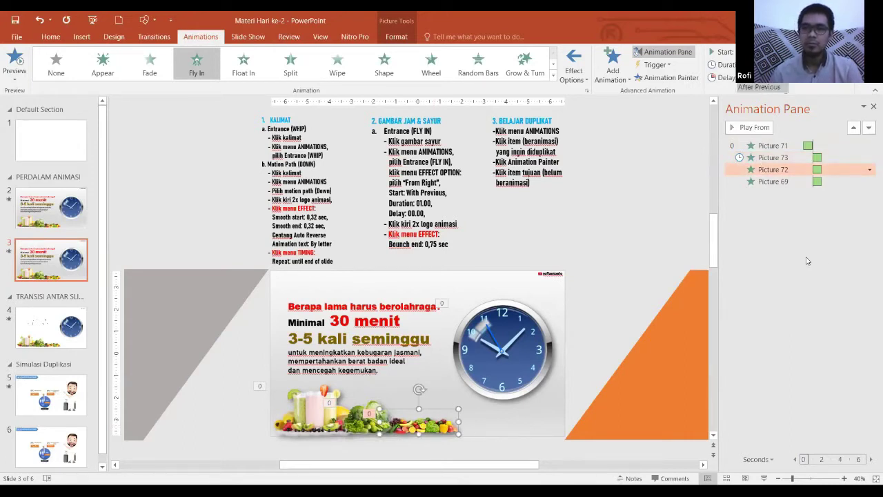
pyautogui.click(509, 338)
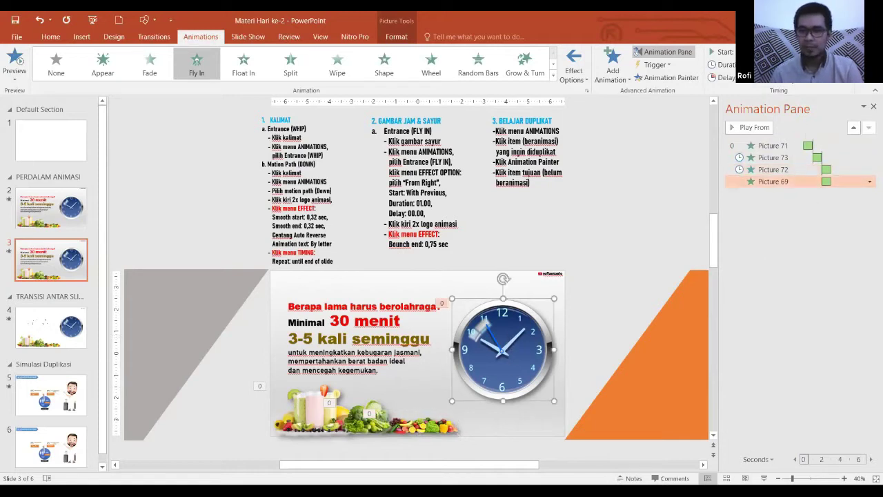
pyautogui.click(766, 52)
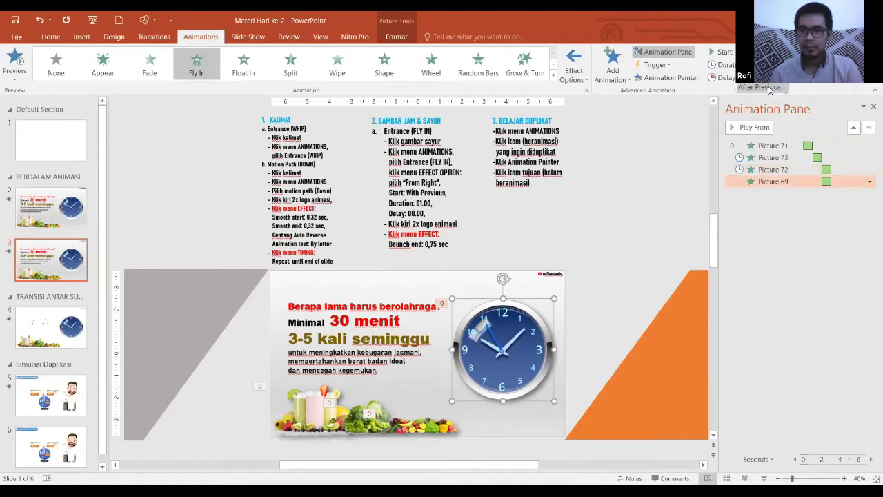
pyautogui.click(766, 88)
pyautogui.click(668, 179)
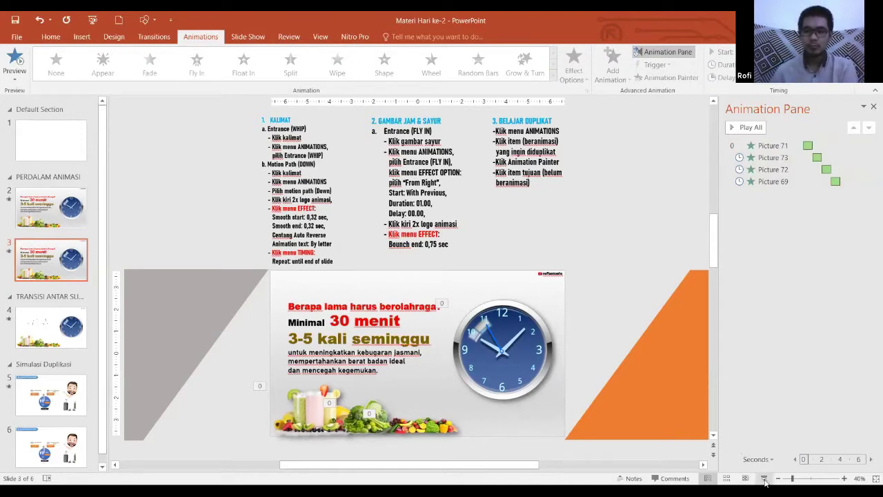
pyautogui.click(764, 479)
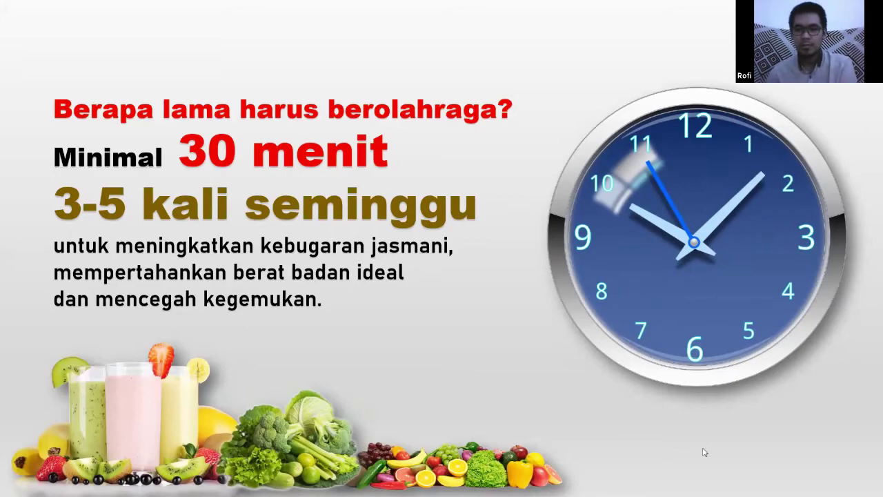
pyautogui.press('Escape')
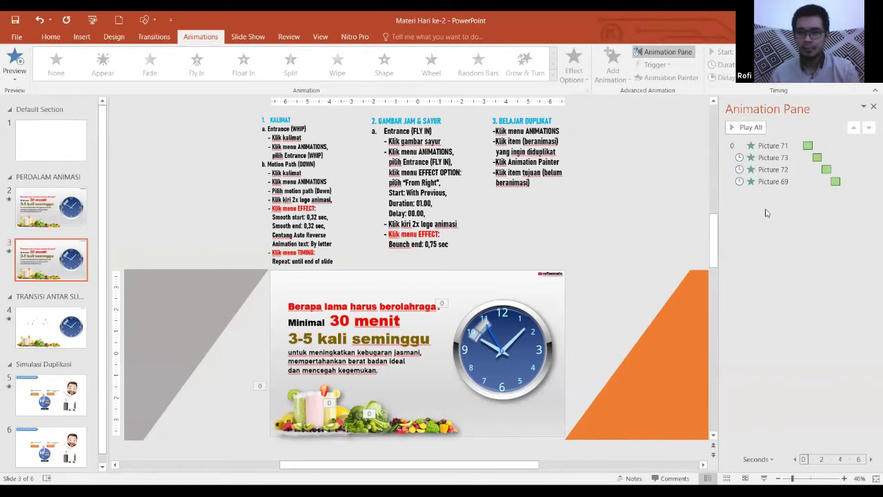
pyautogui.click(770, 147)
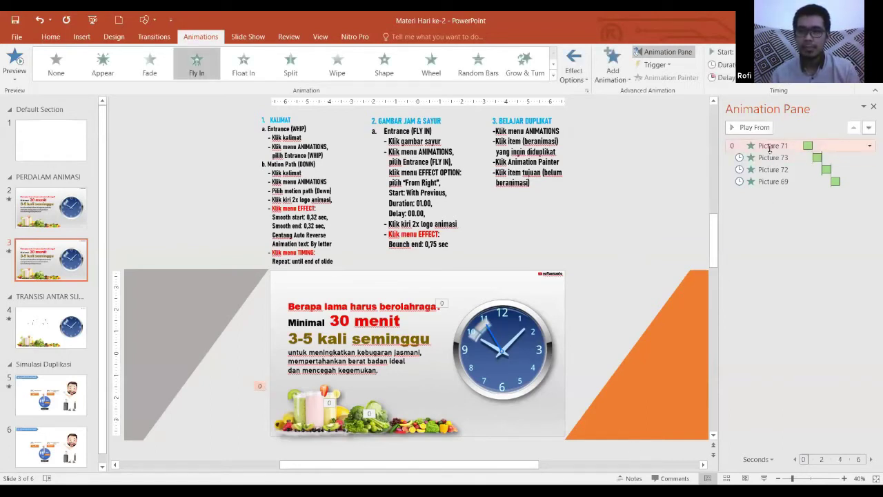
pyautogui.click(307, 416)
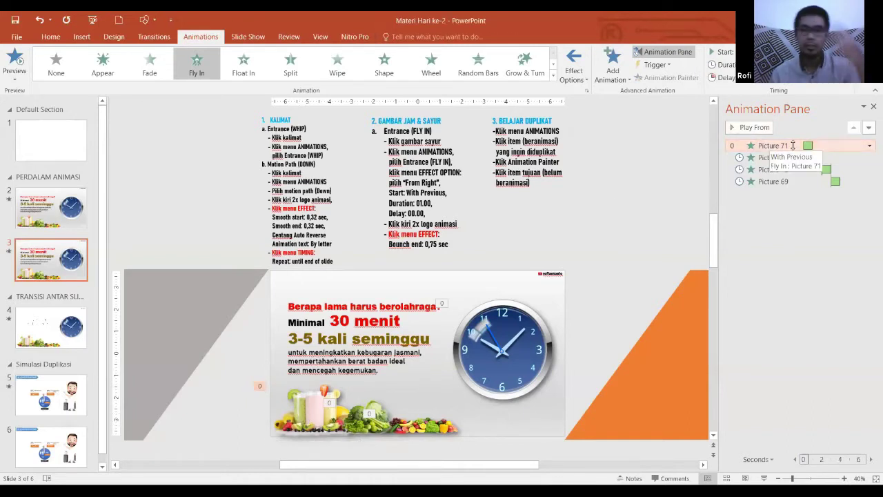
pyautogui.click(782, 143)
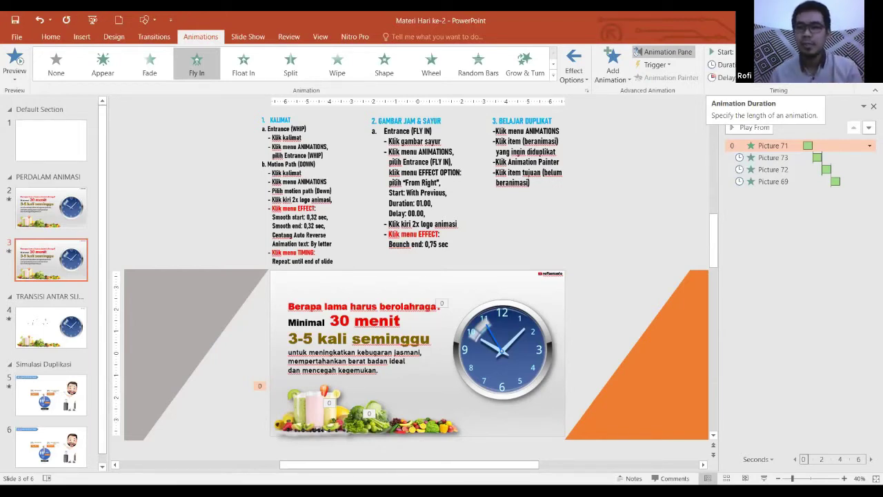
pyautogui.moveTo(812, 145); pyautogui.dragTo(840, 145)
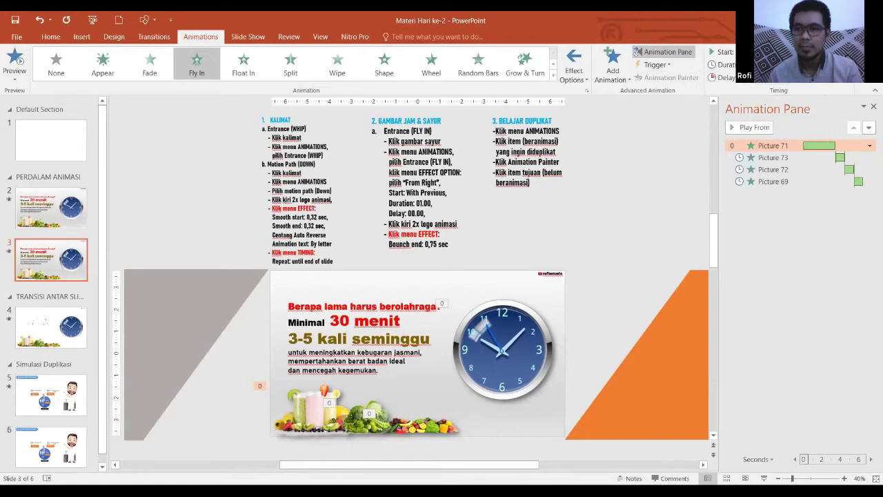
pyautogui.click(688, 168)
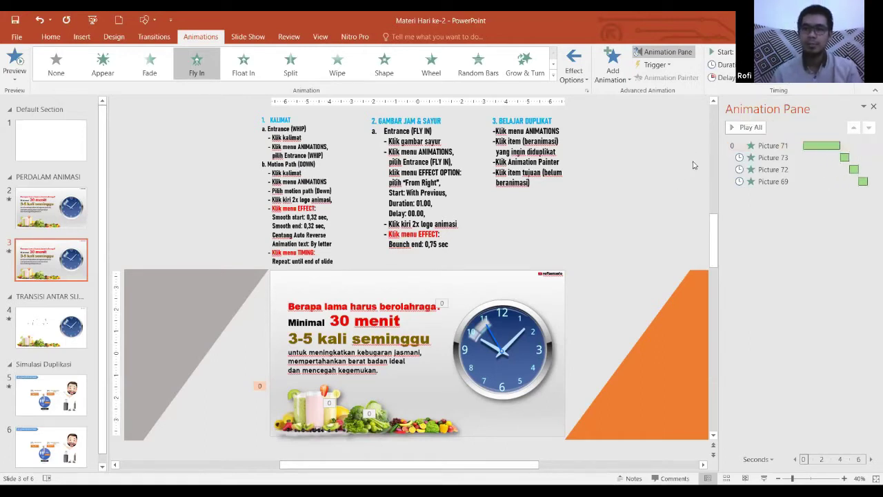
pyautogui.click(749, 128)
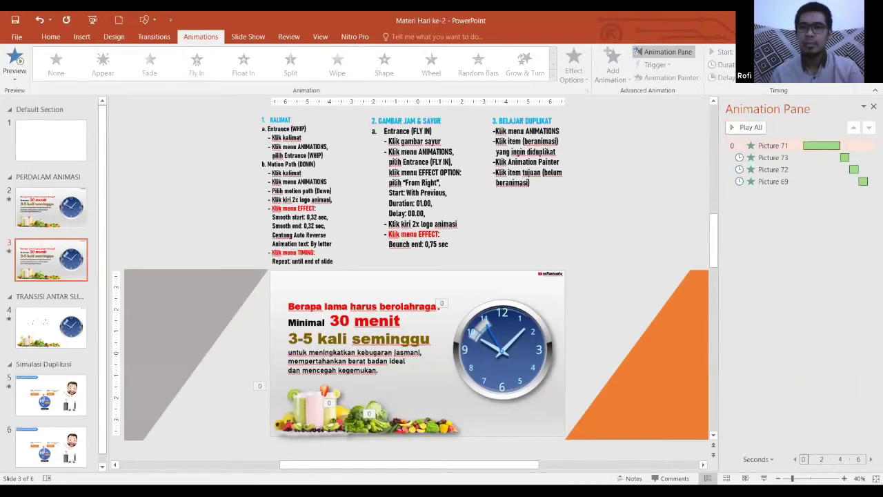
pyautogui.click(773, 146)
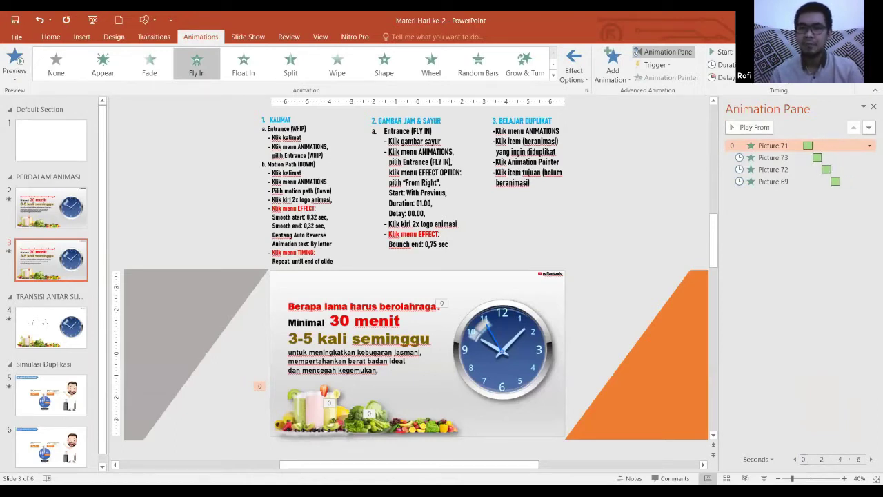
# - Review each picture's fly-in and the headline text box by selecting them in turn
pyautogui.click(687, 185)
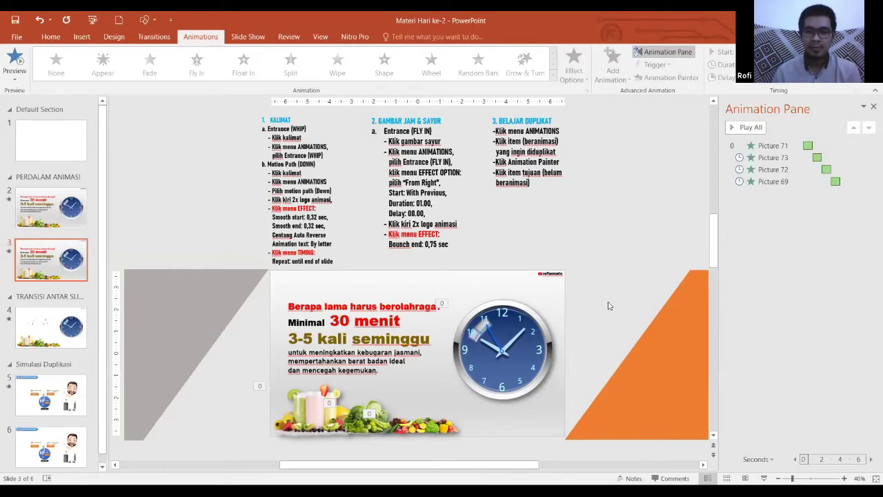
pyautogui.click(502, 369)
pyautogui.click(378, 429)
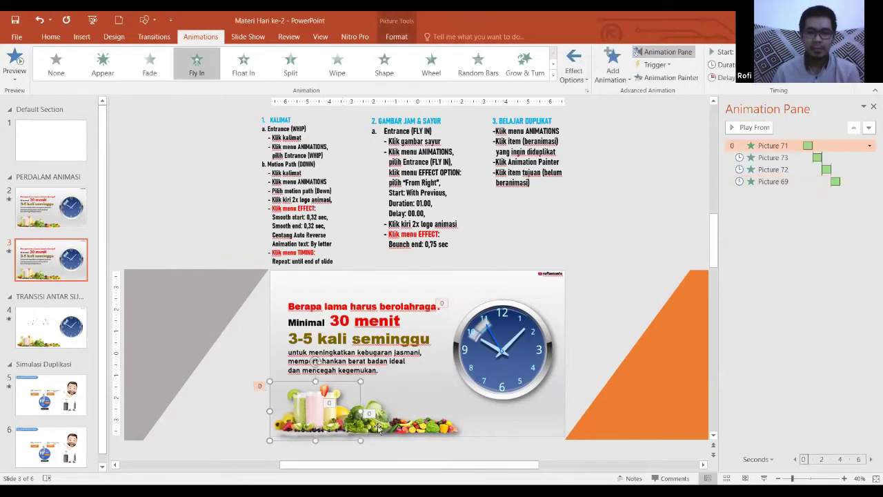
pyautogui.click(410, 429)
pyautogui.click(439, 432)
pyautogui.click(521, 356)
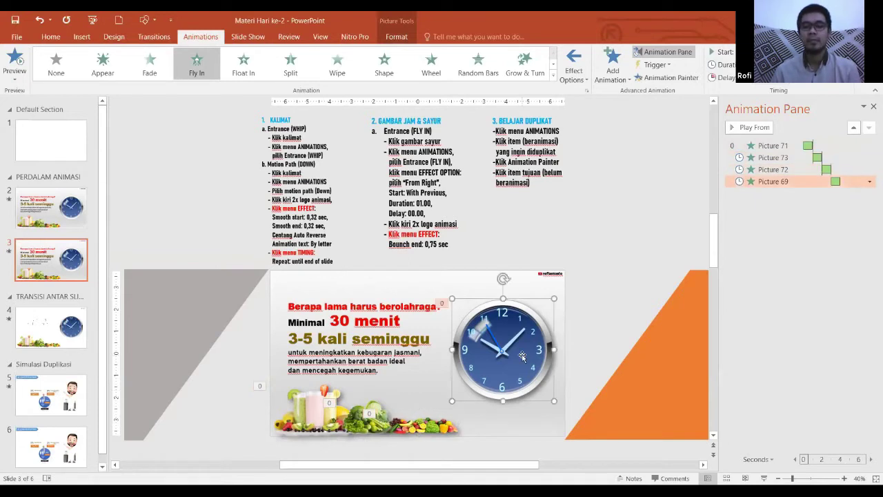
pyautogui.click(588, 240)
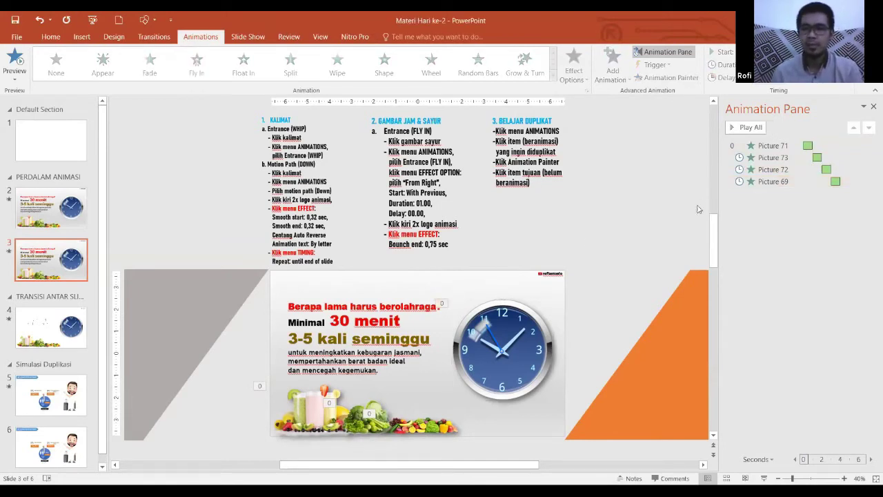
pyautogui.click(488, 322)
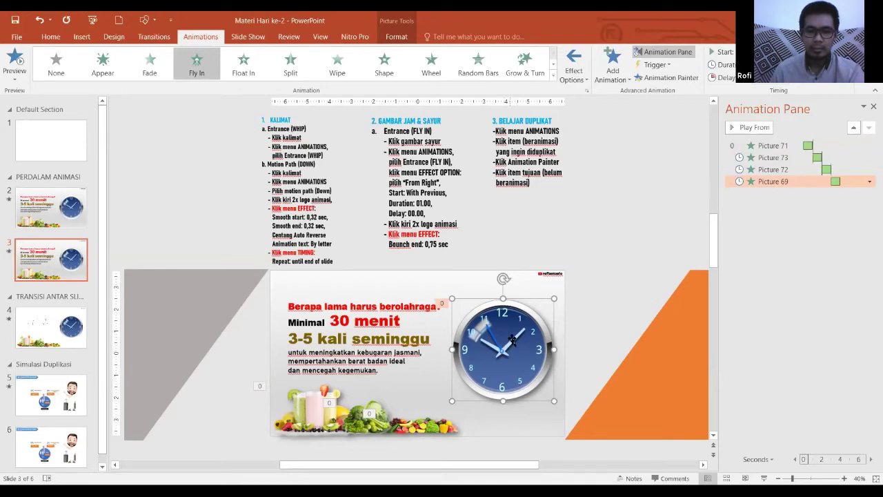
pyautogui.click(387, 321)
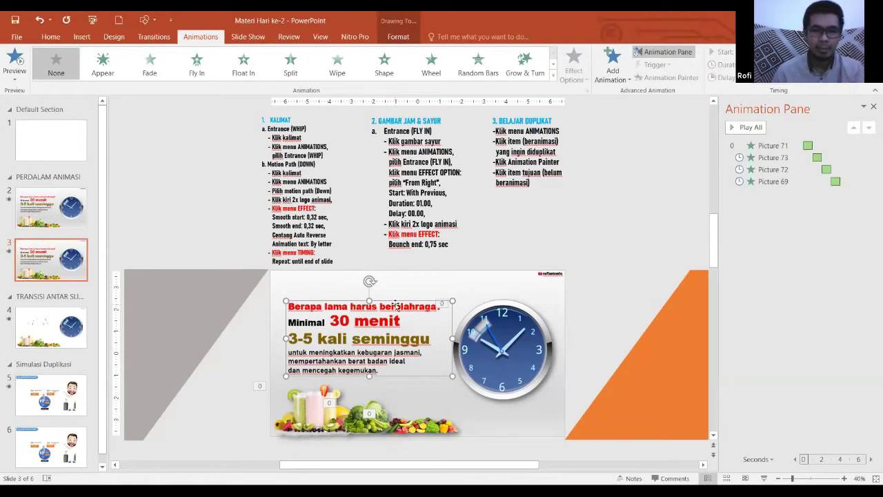
pyautogui.click(535, 263)
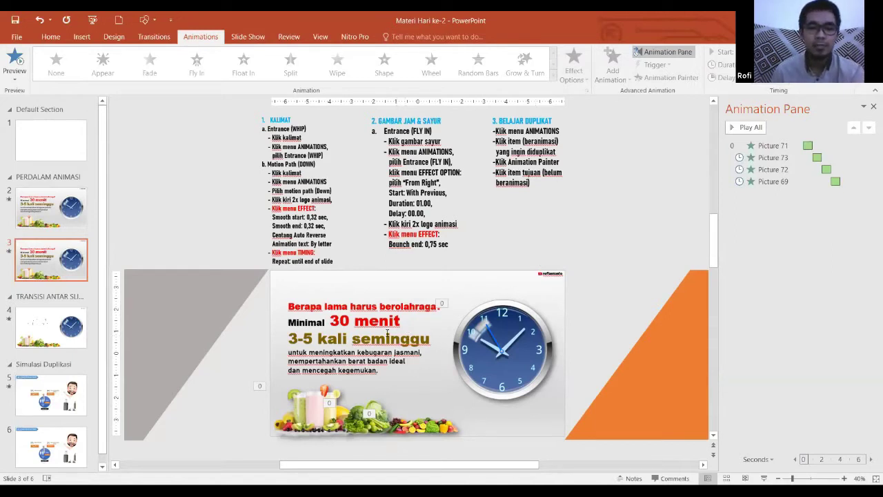
pyautogui.click(428, 306)
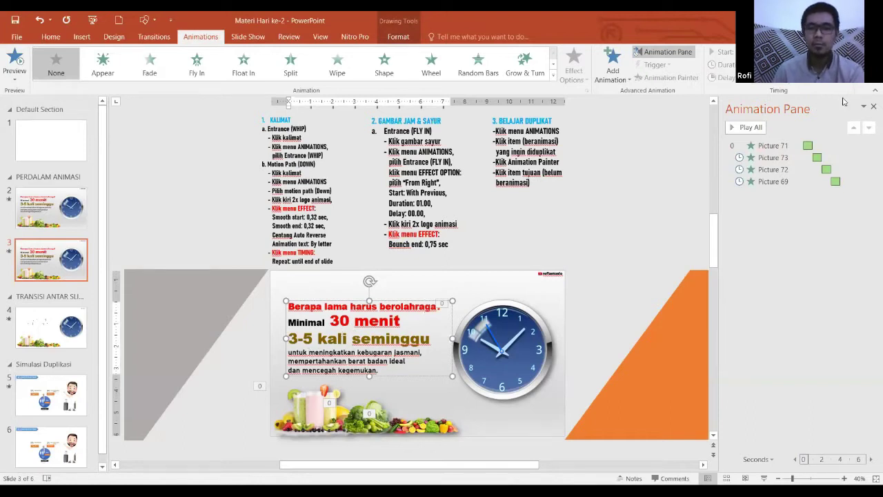
pyautogui.click(873, 108)
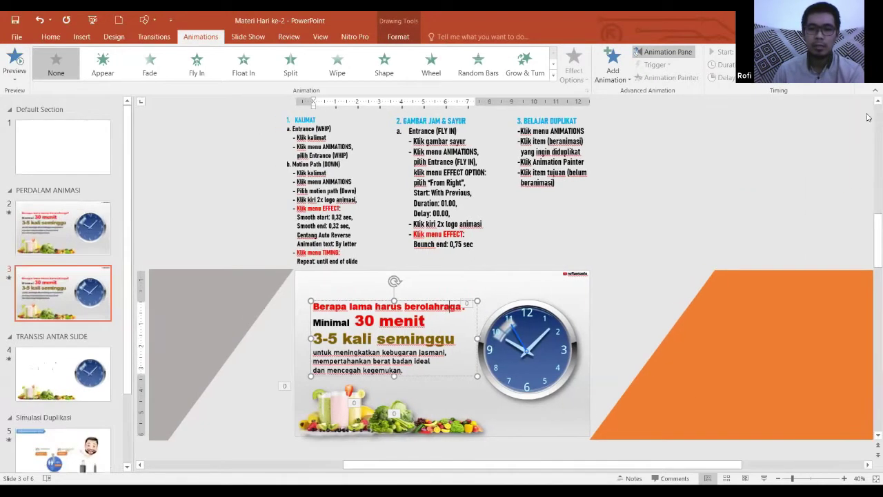
pyautogui.click(163, 37)
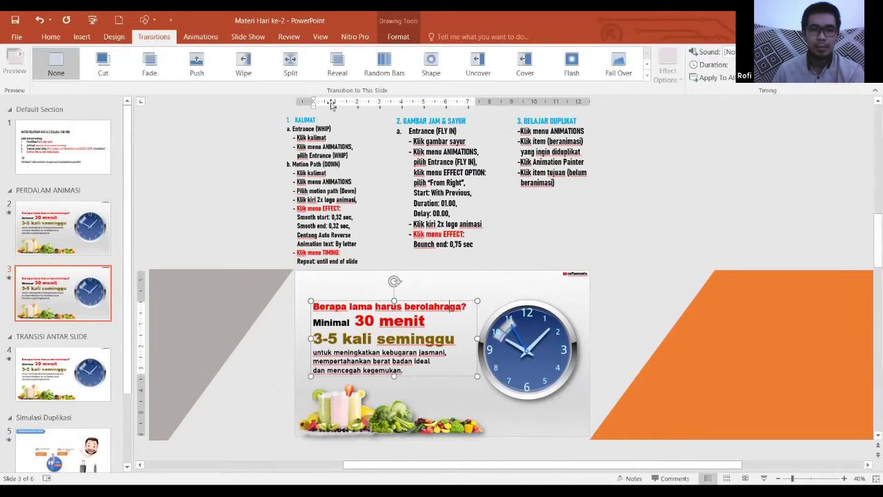
pyautogui.click(692, 215)
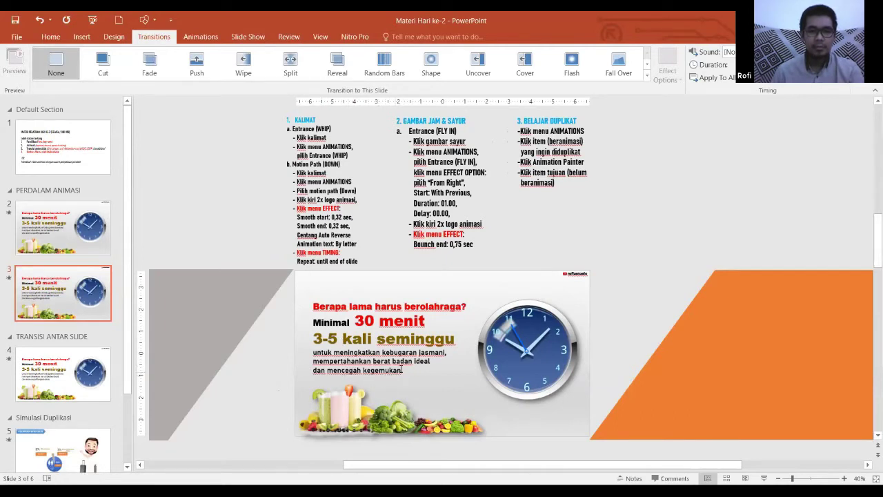
pyautogui.moveTo(407, 371); pyautogui.dragTo(312, 303)
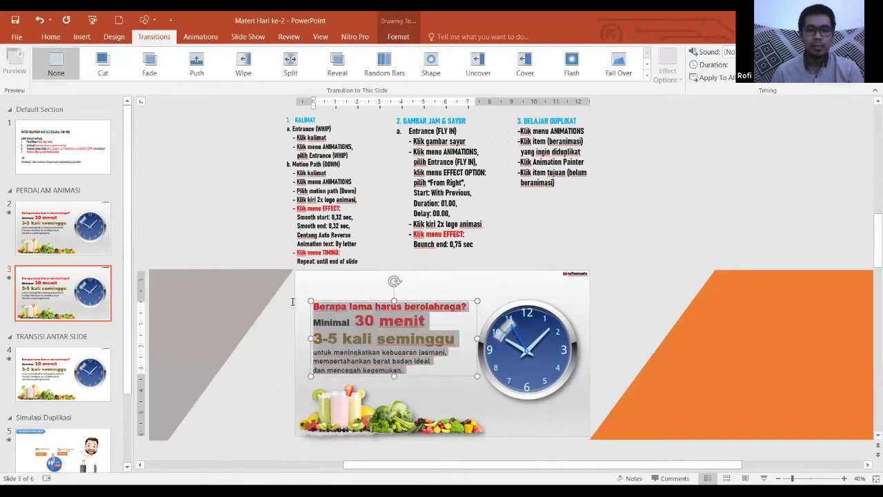
pyautogui.click(51, 36)
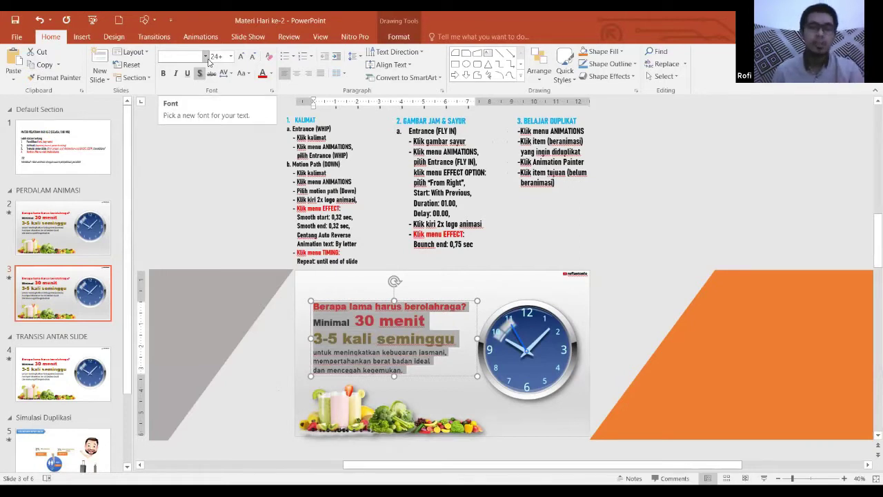
pyautogui.click(230, 206)
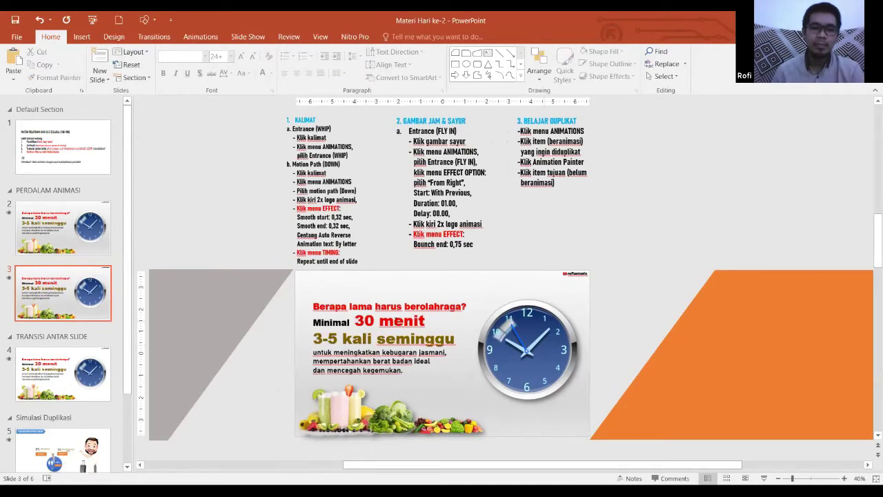
pyautogui.click(319, 338)
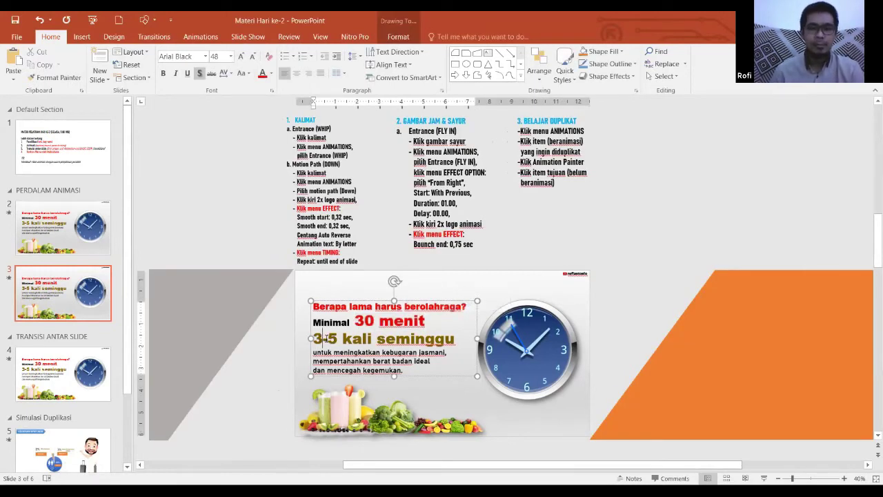
pyautogui.press('Escape')
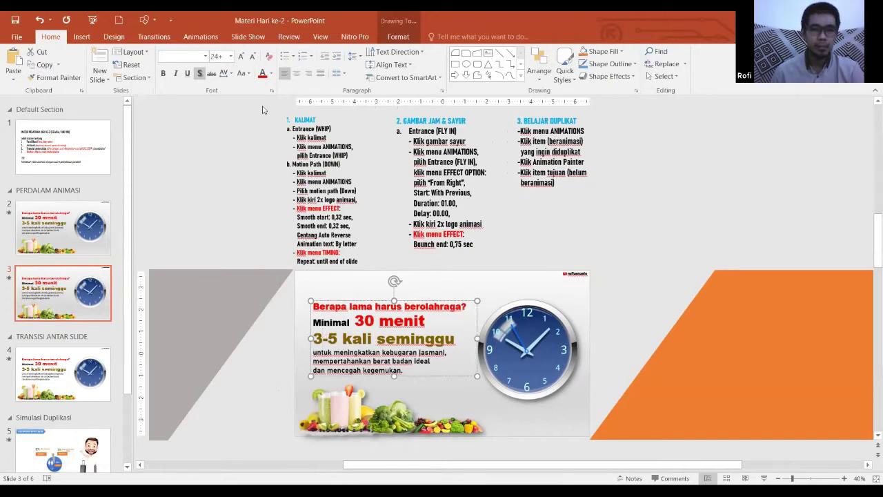
pyautogui.click(205, 57)
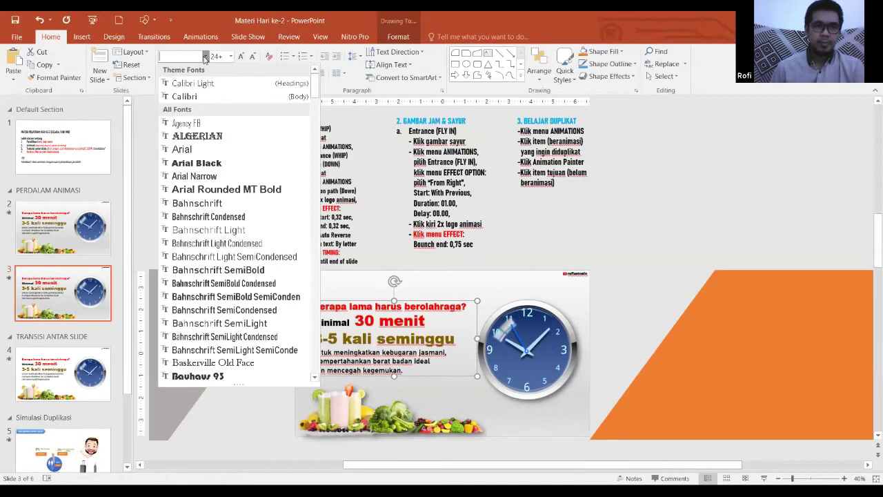
pyautogui.click(392, 349)
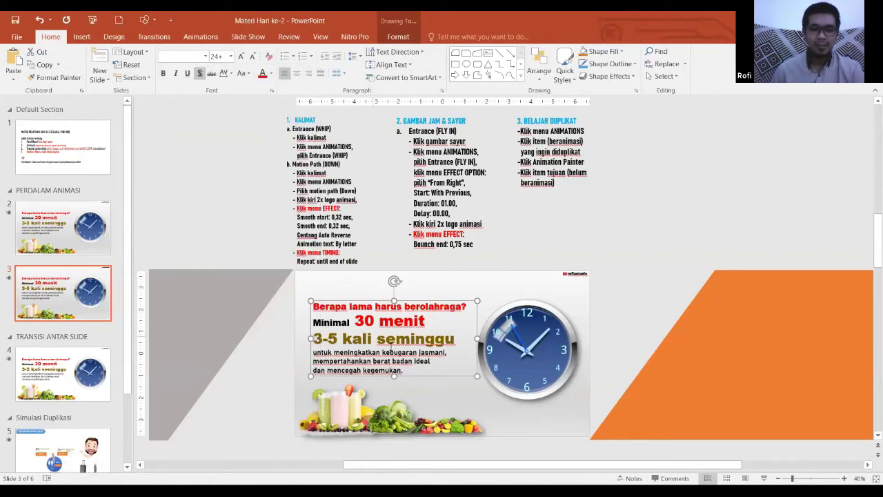
pyautogui.moveTo(403, 371); pyautogui.dragTo(323, 350)
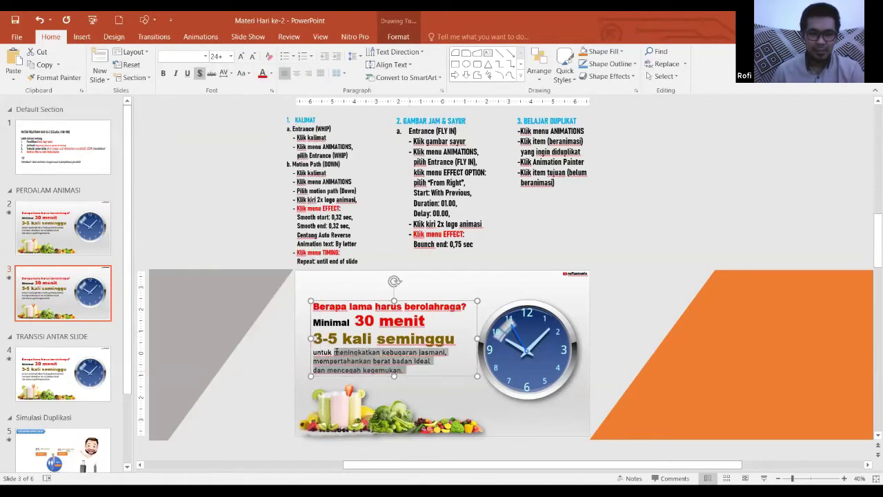
pyautogui.click(702, 218)
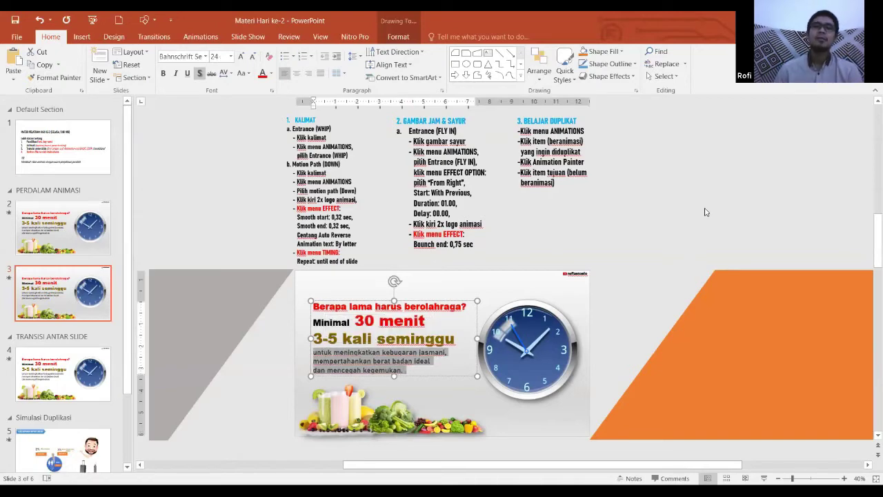
pyautogui.click(445, 305)
pyautogui.click(448, 300)
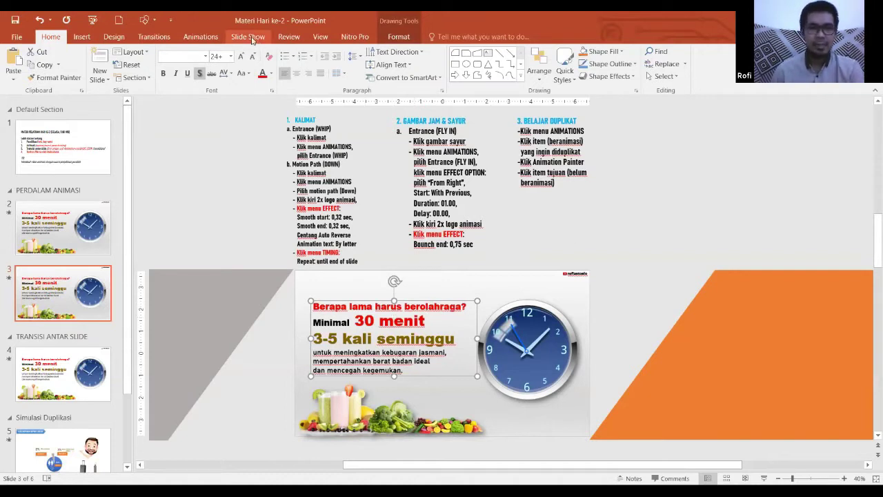
# - Show the Animation Pane and select slide 2's headline text box to view its effects
pyautogui.click(215, 38)
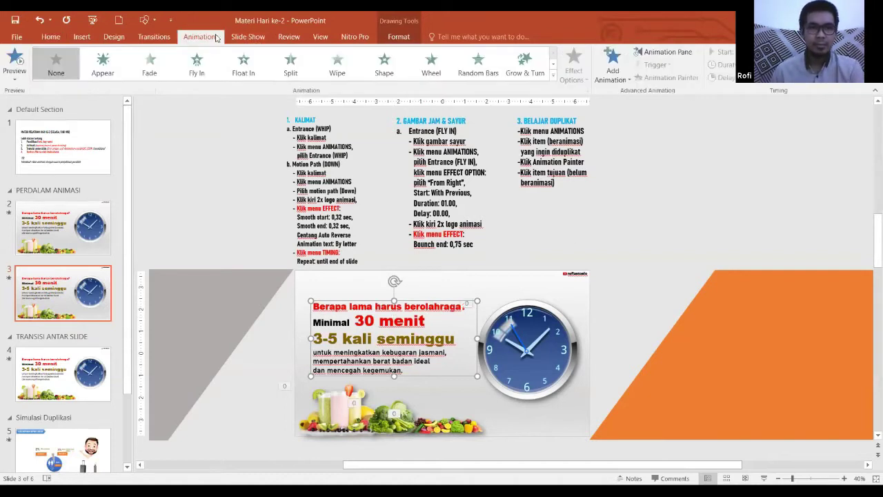
pyautogui.click(662, 51)
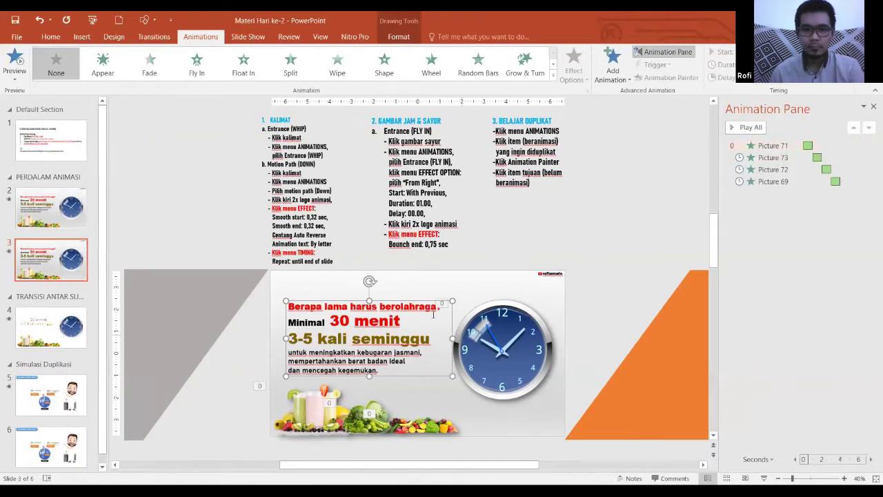
pyautogui.click(56, 218)
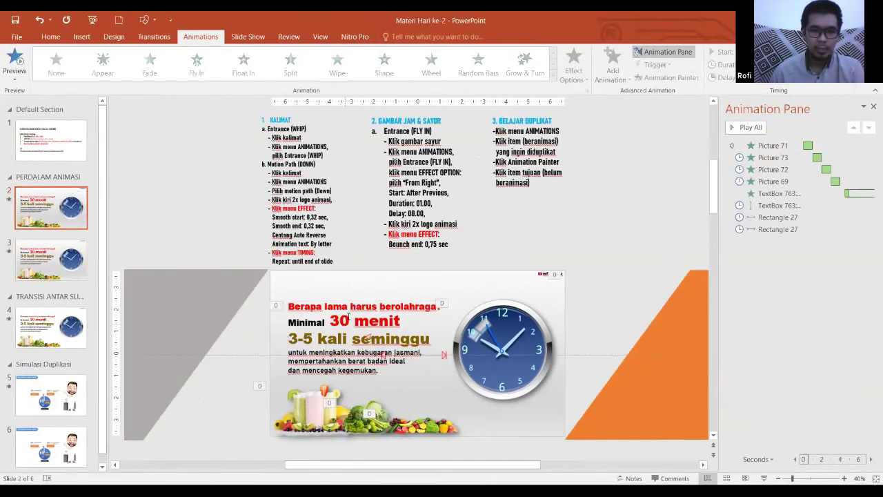
pyautogui.click(358, 302)
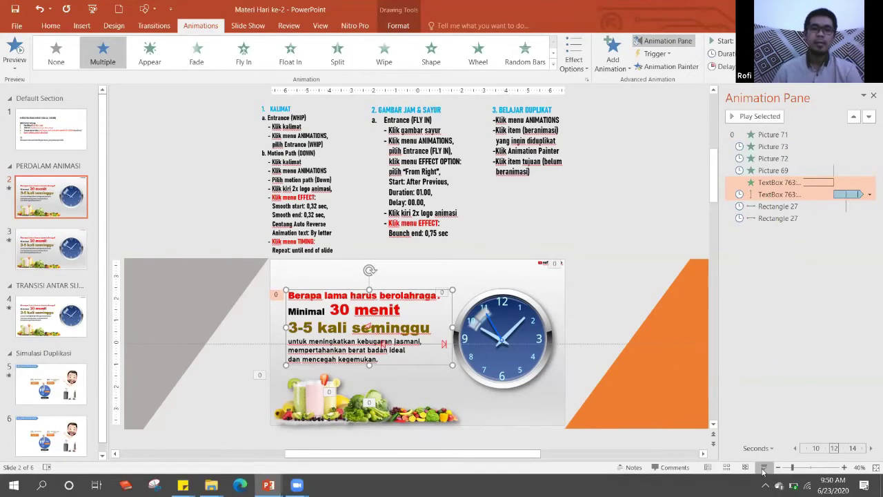
pyautogui.click(764, 467)
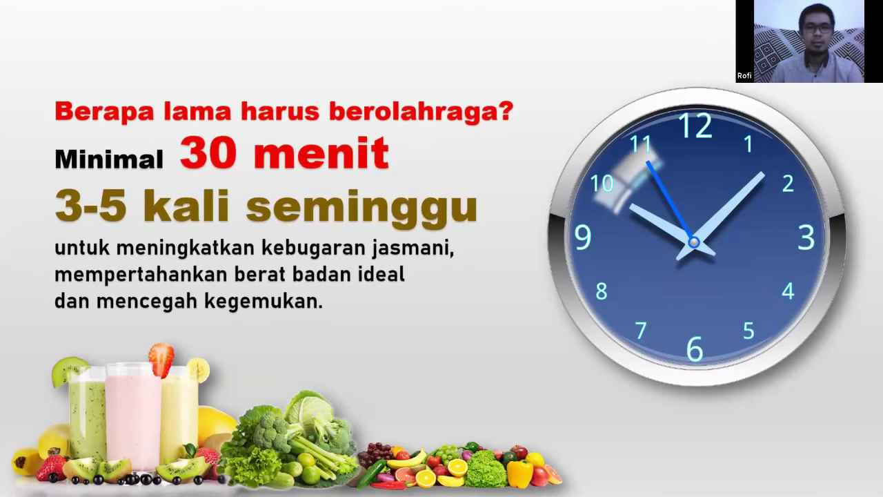
pyautogui.press('Right')
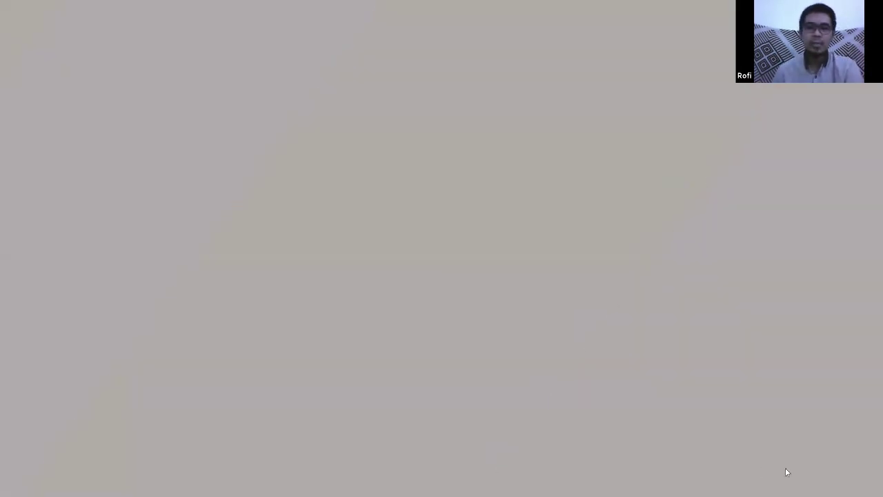
pyautogui.press('Escape')
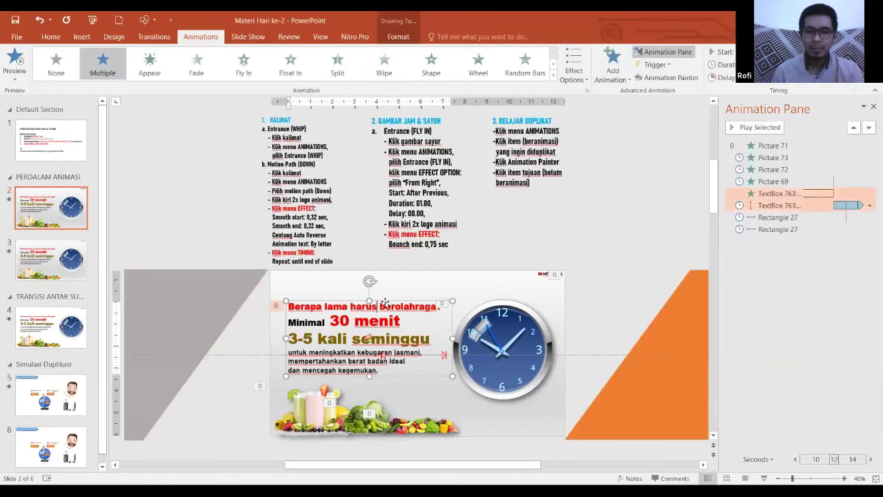
# - Check the animations of slide 2's clock picture and headline text box
pyautogui.click(502, 339)
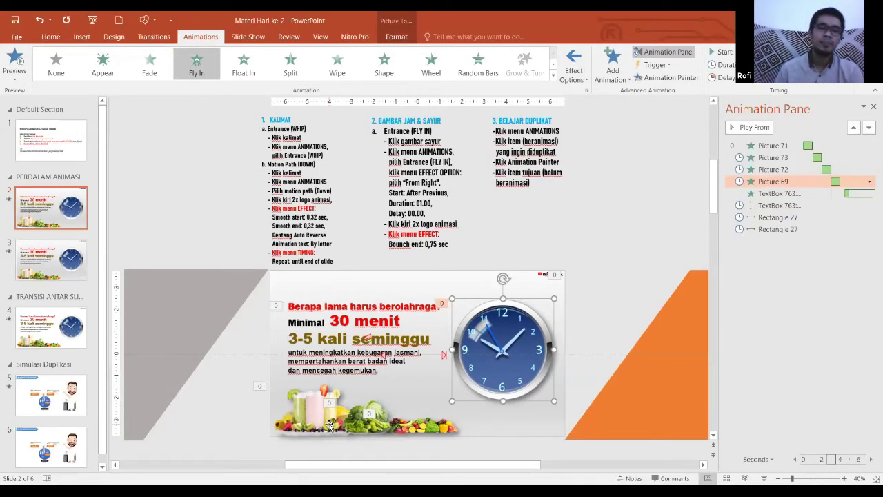
pyautogui.click(548, 240)
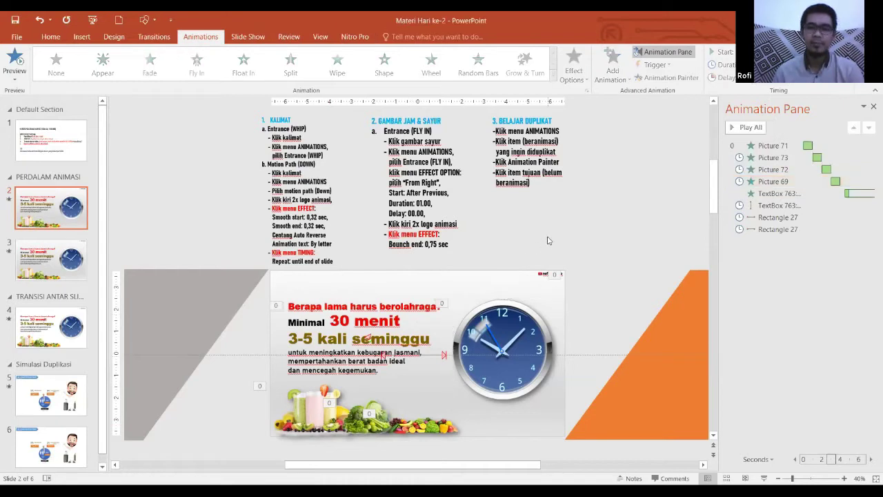
pyautogui.click(373, 301)
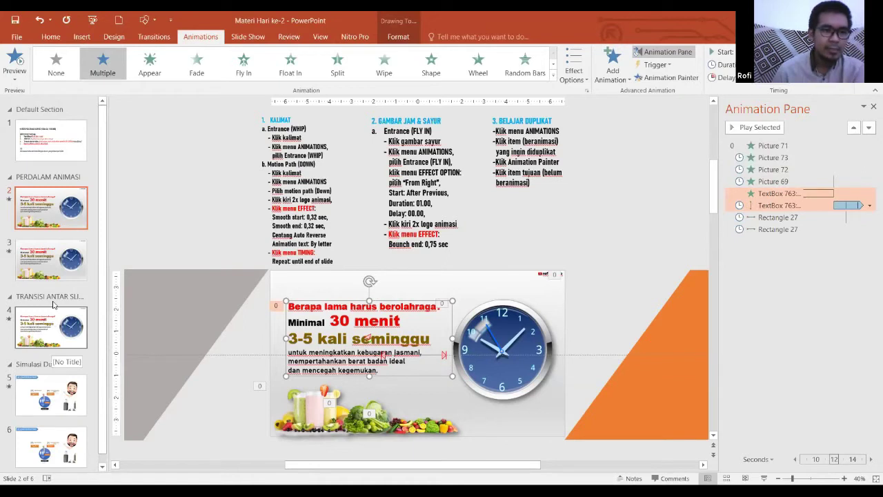
# - Go back to slide 3 and select its unanimated headline text box
pyautogui.click(56, 268)
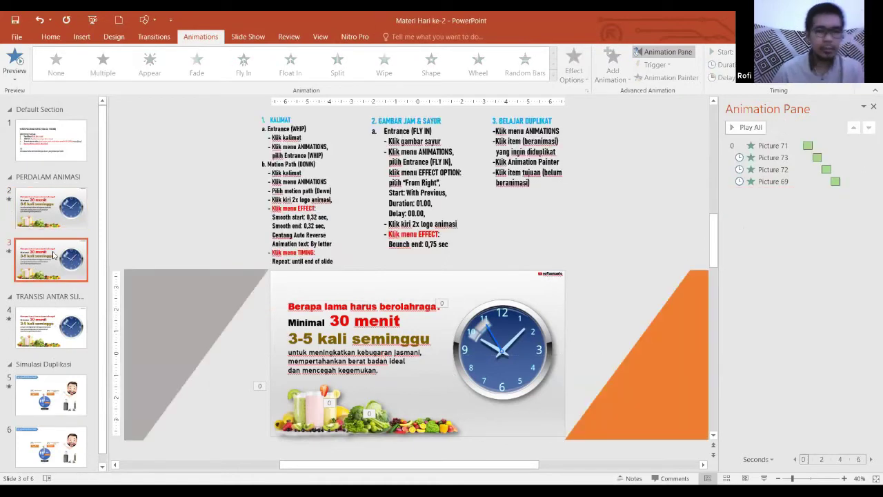
pyautogui.click(320, 304)
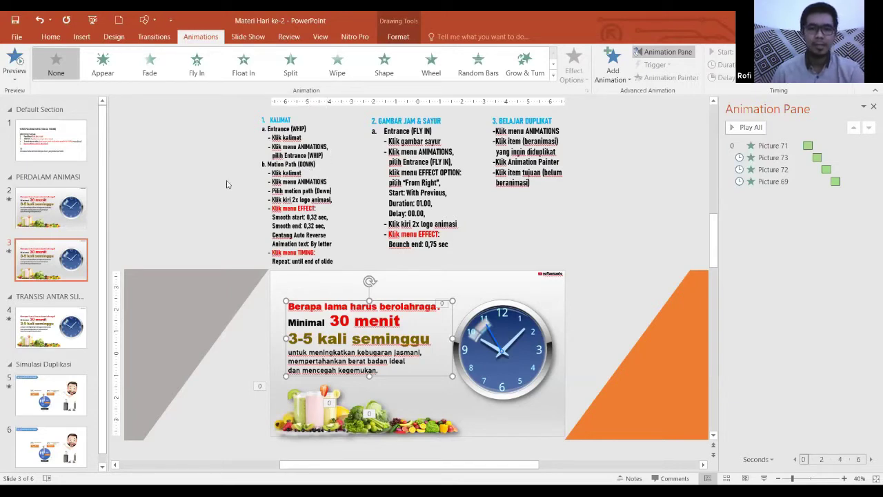
pyautogui.click(401, 299)
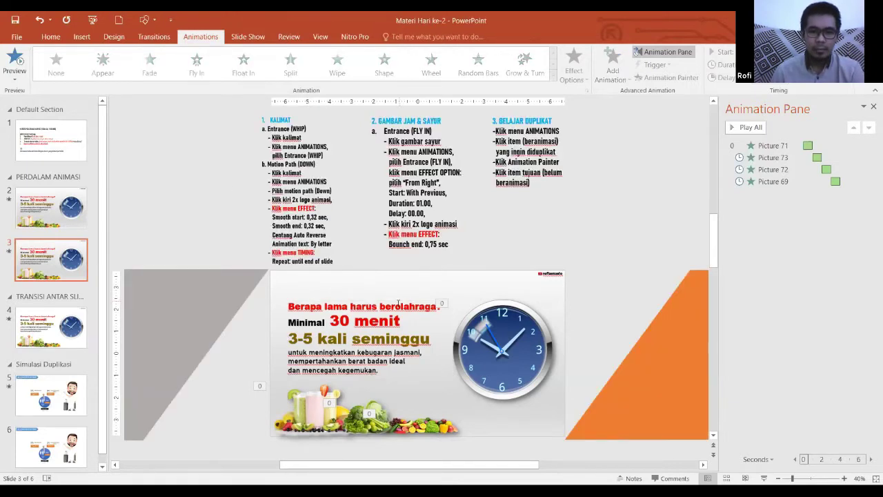
pyautogui.click(403, 301)
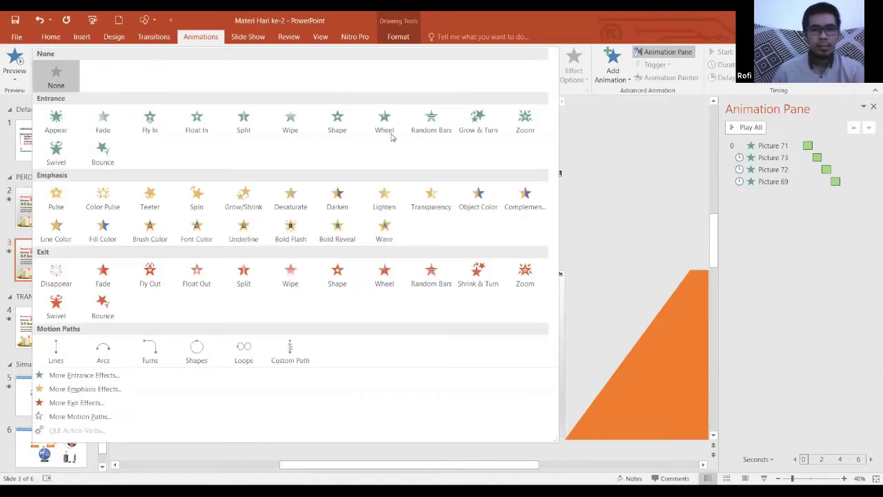
# - Apply the Whip effect from More Entrance Effects to slide 3's headline text box
pyautogui.click(554, 80)
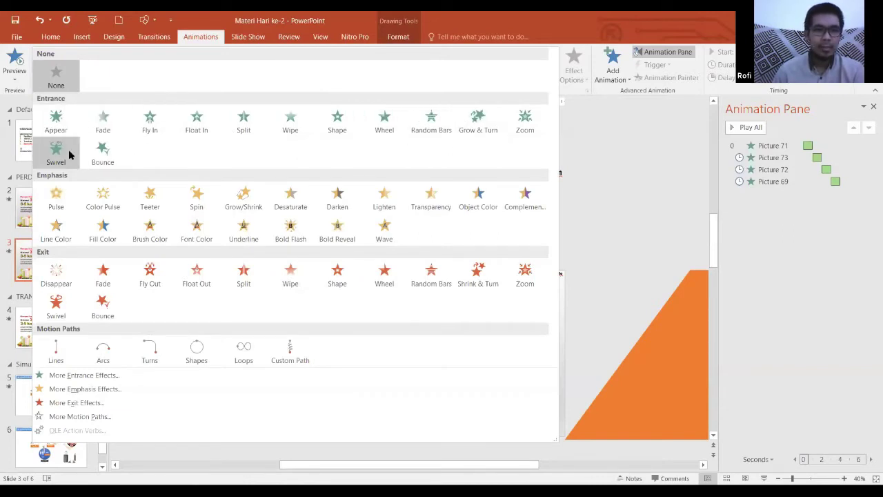
pyautogui.click(113, 377)
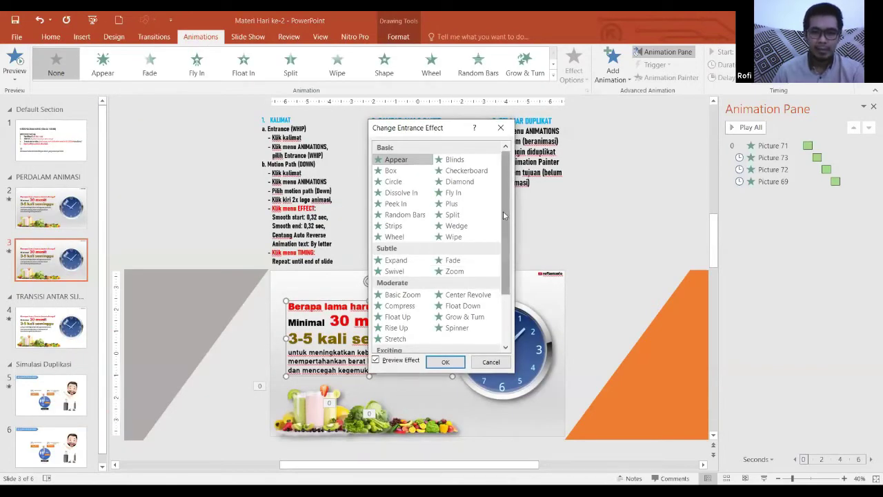
pyautogui.moveTo(503, 211); pyautogui.dragTo(506, 274)
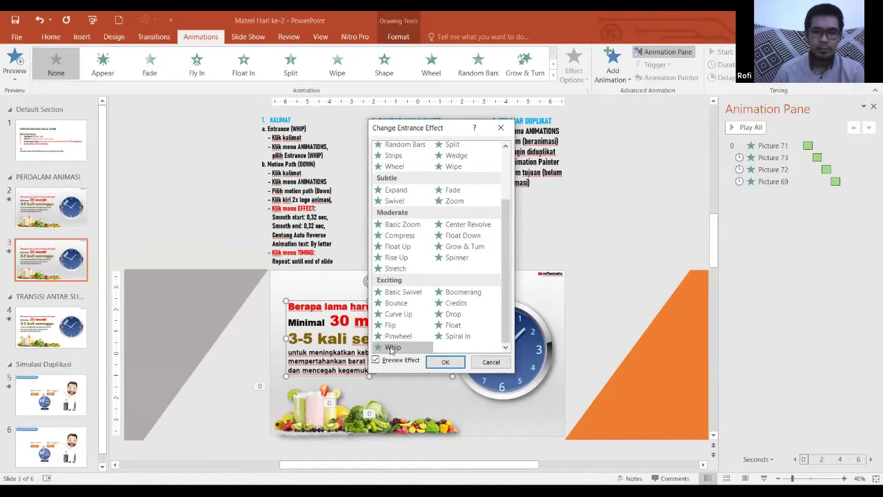
pyautogui.click(392, 349)
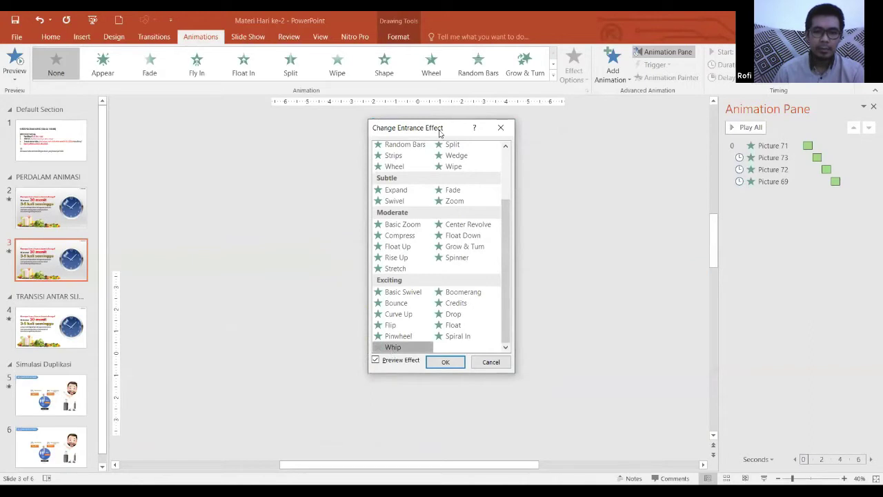
pyautogui.moveTo(457, 129); pyautogui.dragTo(605, 129)
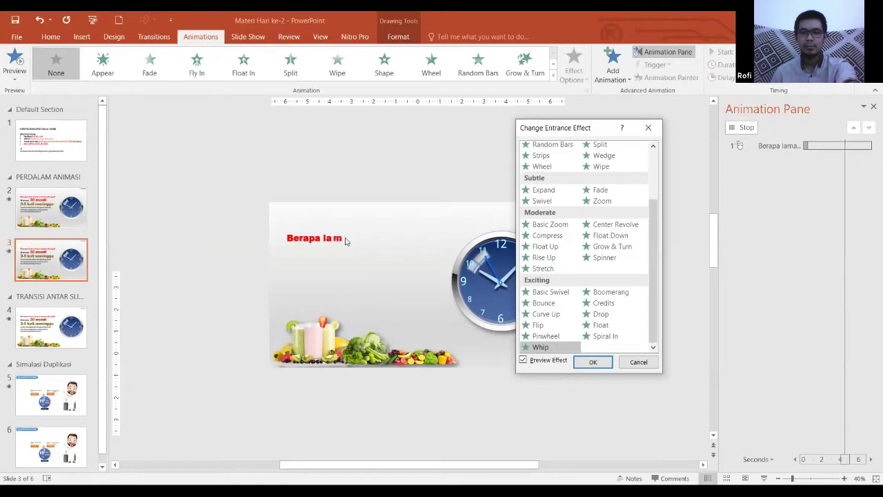
pyautogui.click(603, 364)
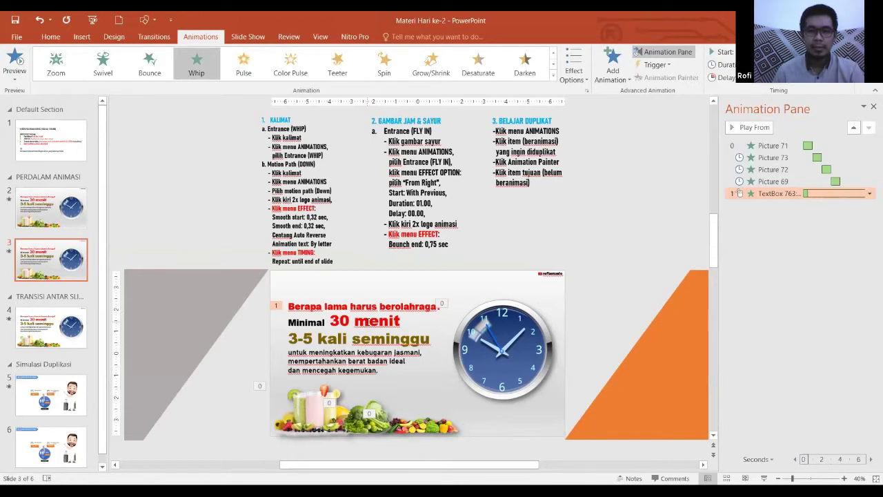
pyautogui.click(389, 303)
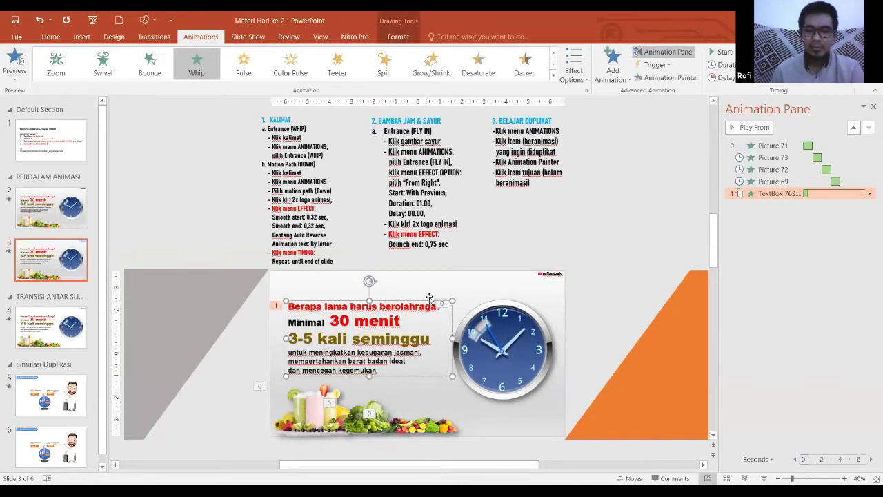
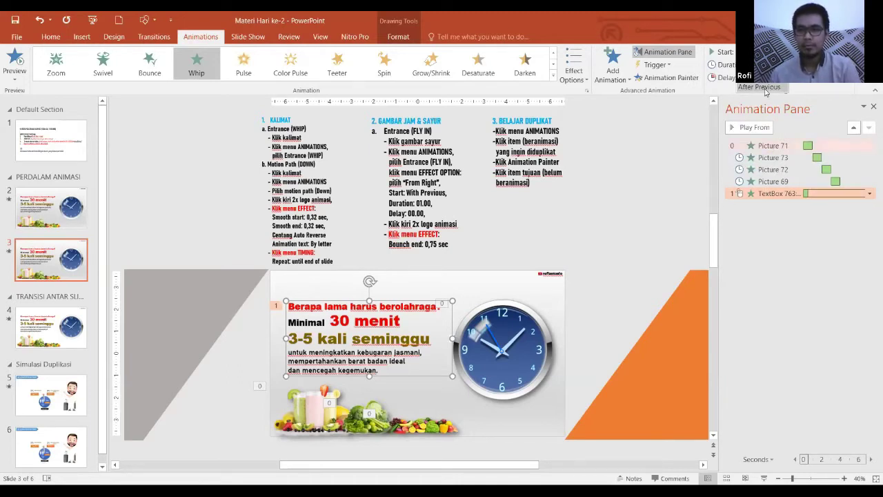
# - Start the headline's Whip animation After Previous, preview slide 3's animations, then reselect the text box
pyautogui.click(765, 89)
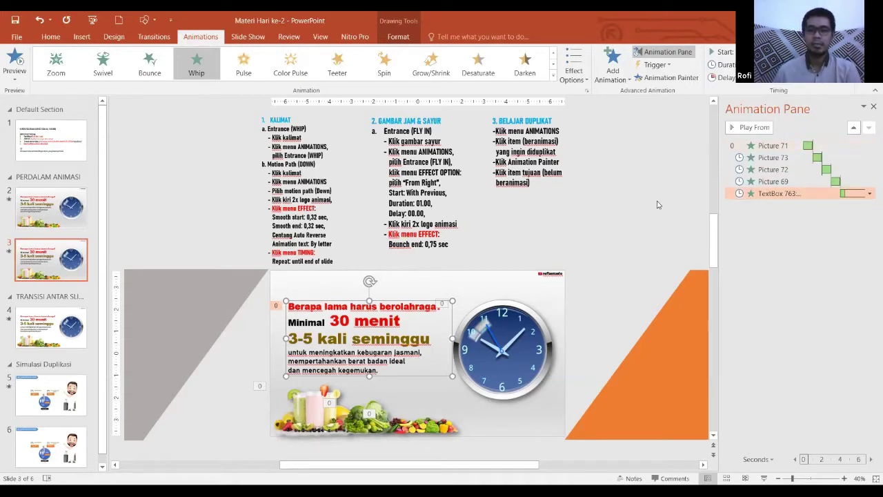
pyautogui.click(605, 238)
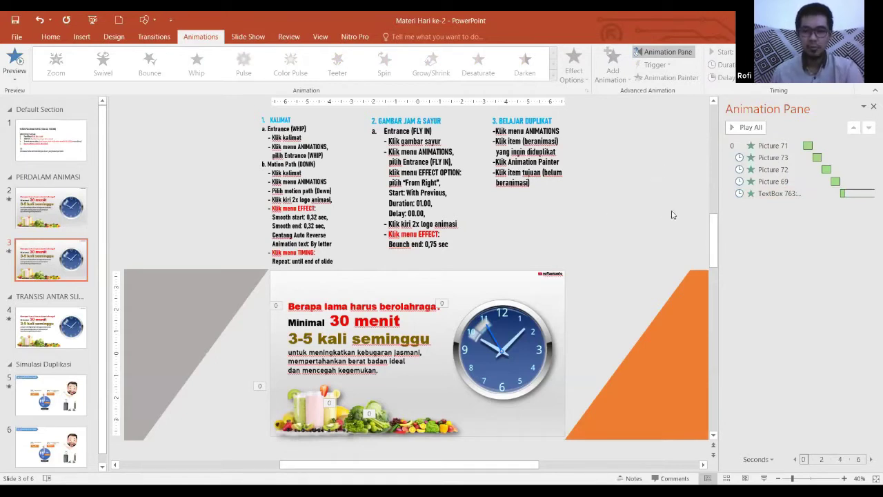
pyautogui.click(748, 128)
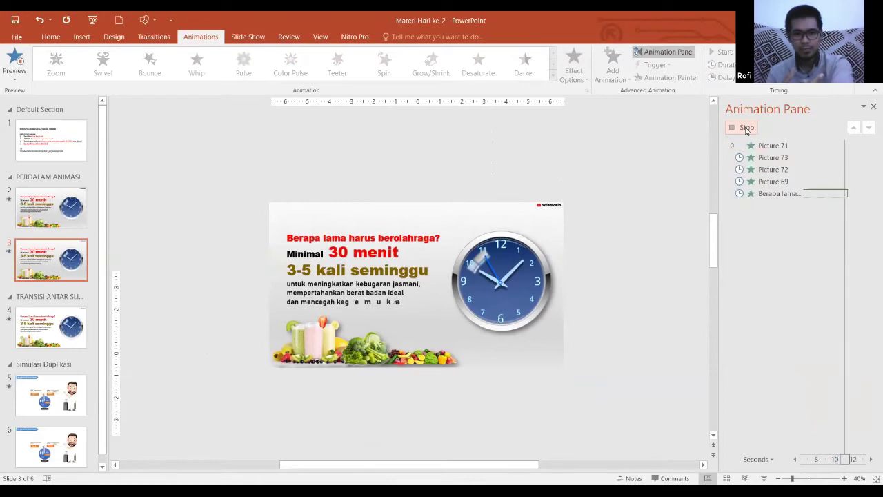
pyautogui.click(746, 130)
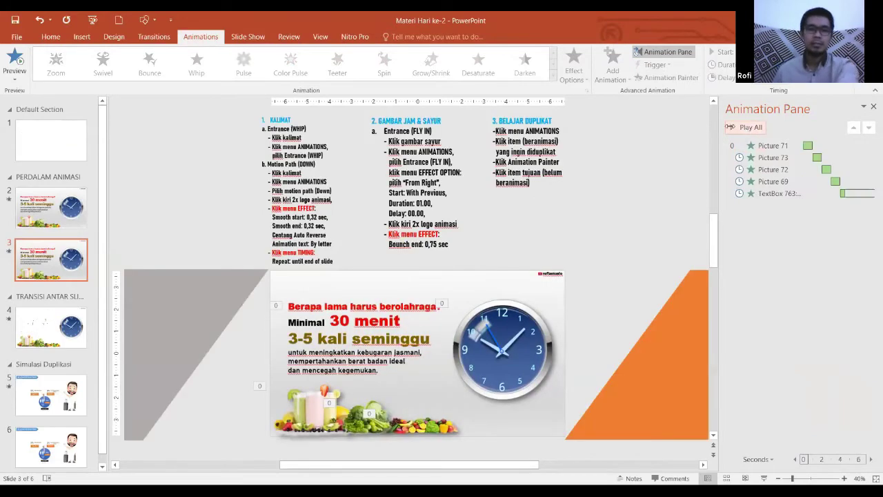
pyautogui.click(333, 299)
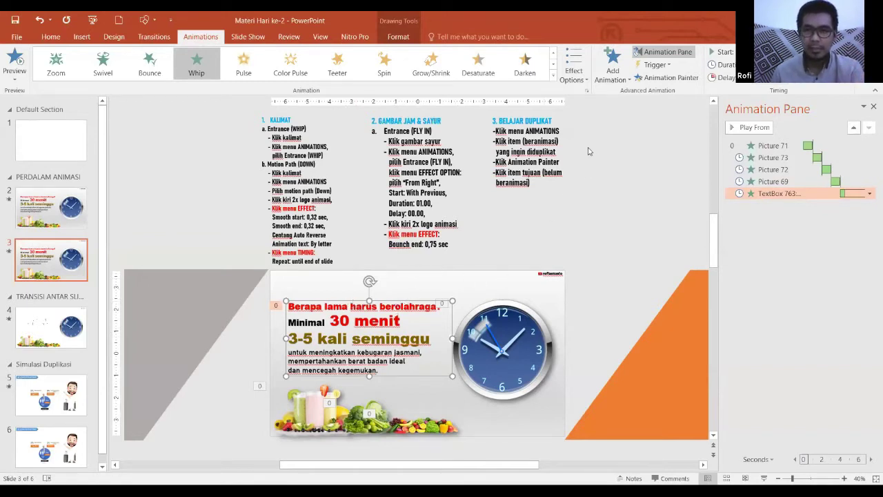
# - From More Motion Paths, preview the Down path on the headline text box
pyautogui.click(613, 75)
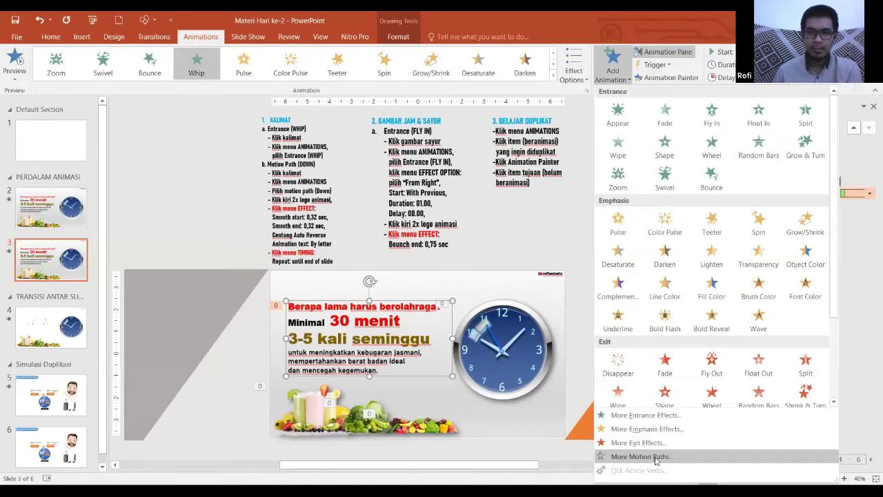
pyautogui.press('Return')
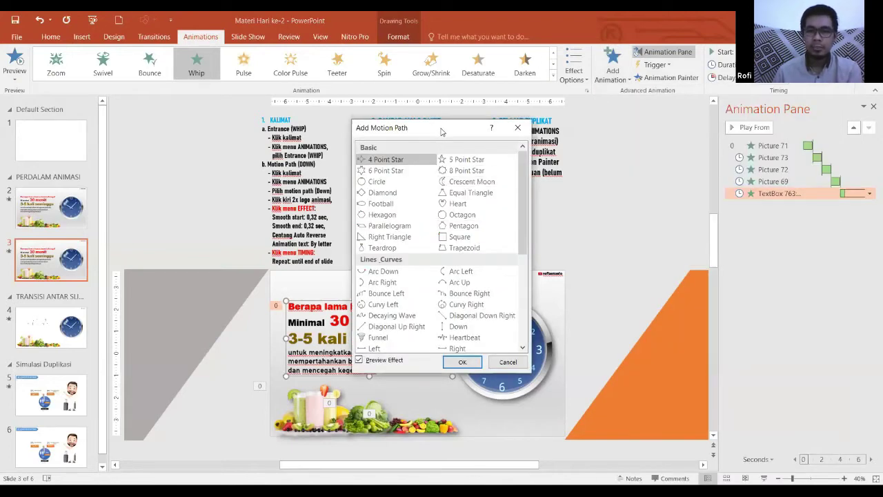
pyautogui.moveTo(442, 131); pyautogui.dragTo(635, 125)
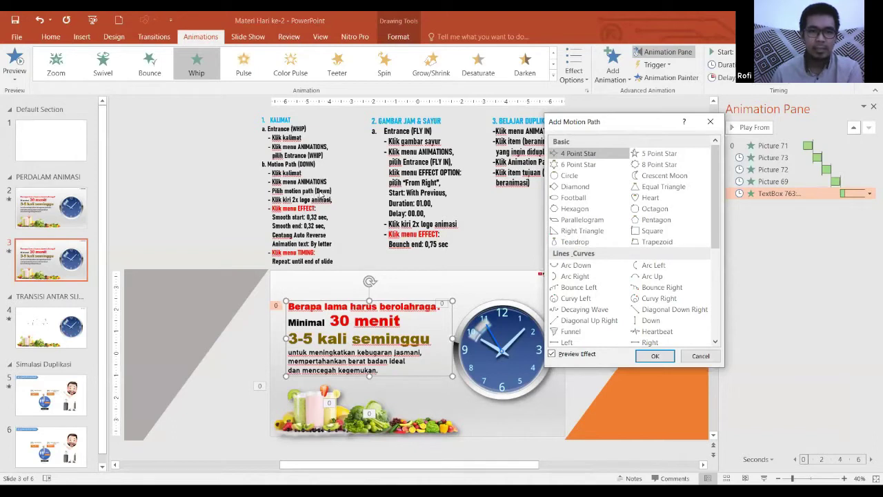
pyautogui.moveTo(717, 189); pyautogui.dragTo(717, 283)
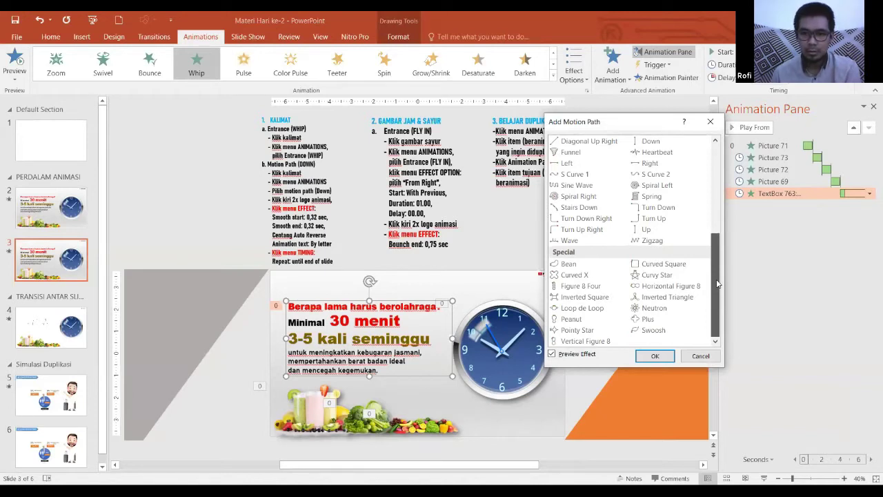
pyautogui.moveTo(720, 278)
pyautogui.mouseDown()
pyautogui.moveTo(730, 245)
pyautogui.moveTo(718, 205)
pyautogui.mouseUp()
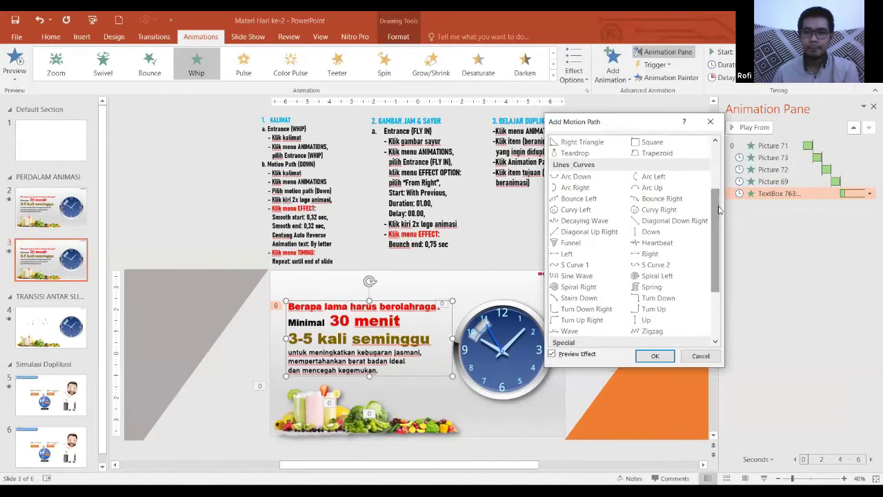
pyautogui.click(652, 235)
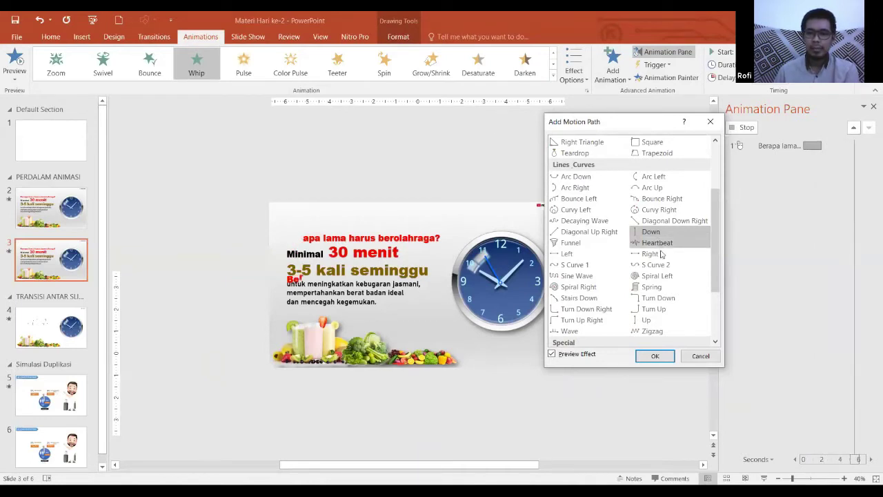
pyautogui.click(661, 358)
# - Apply the Down motion path and open its Effect Options from the Animation Pane
pyautogui.click(660, 359)
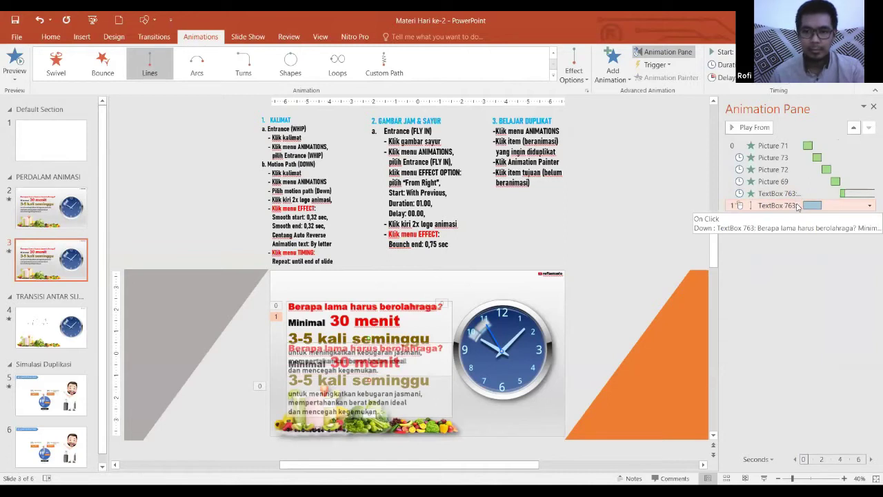
pyautogui.doubleClick(797, 207)
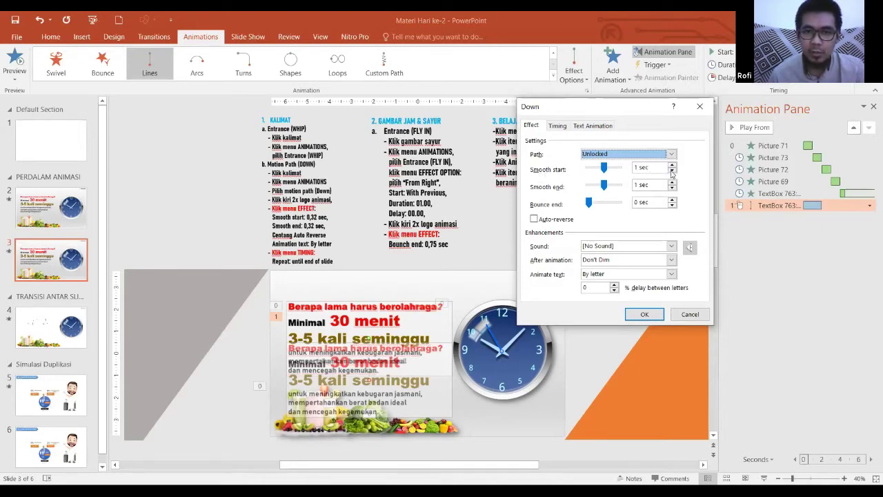
# - Set both Smooth start and Smooth end of the Down path to 0.32 sec
pyautogui.click(672, 170)
pyautogui.click(672, 165)
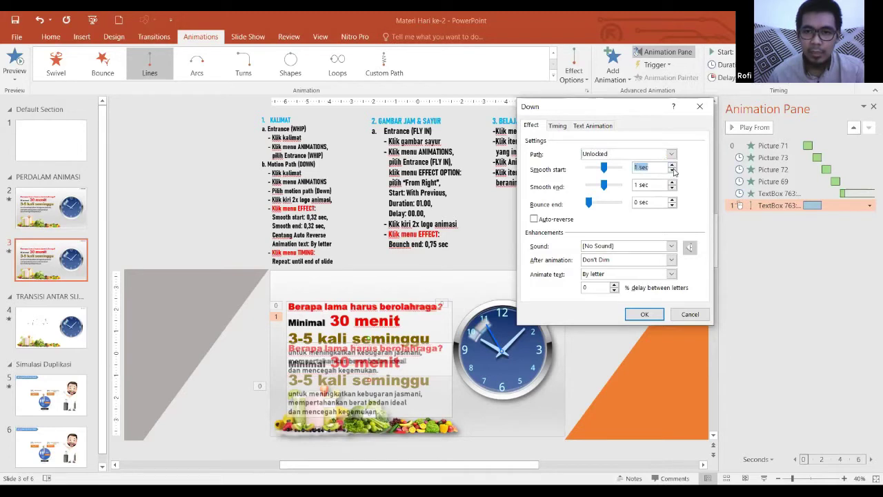
pyautogui.doubleClick(673, 171)
pyautogui.click(644, 167)
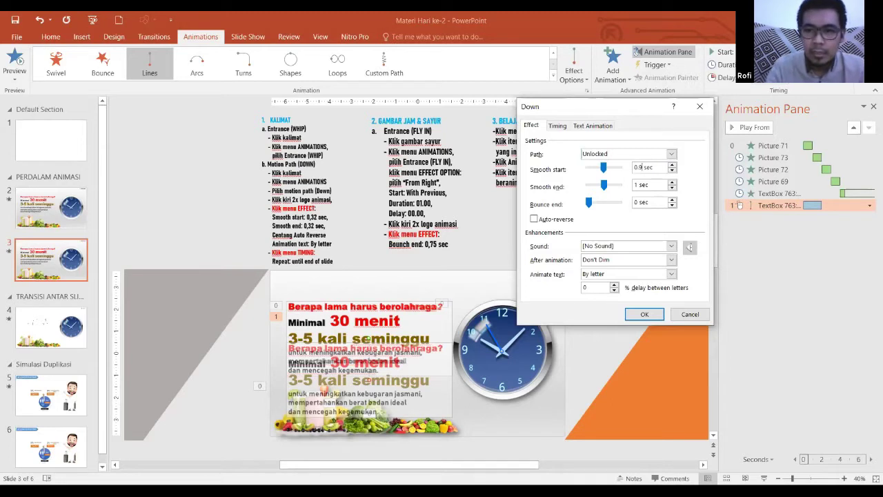
pyautogui.press('BackSpace')
pyautogui.press('BackSpace')
pyautogui.write('32')
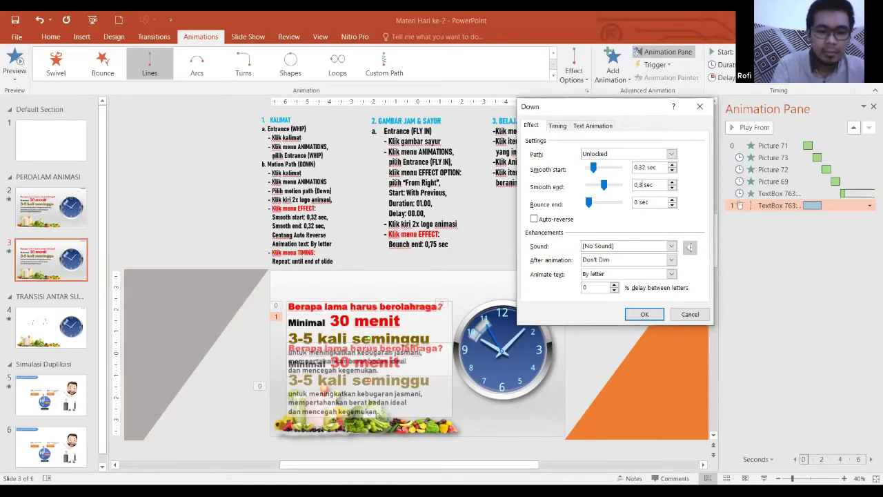
pyautogui.press('BackSpace')
pyautogui.press('BackSpace')
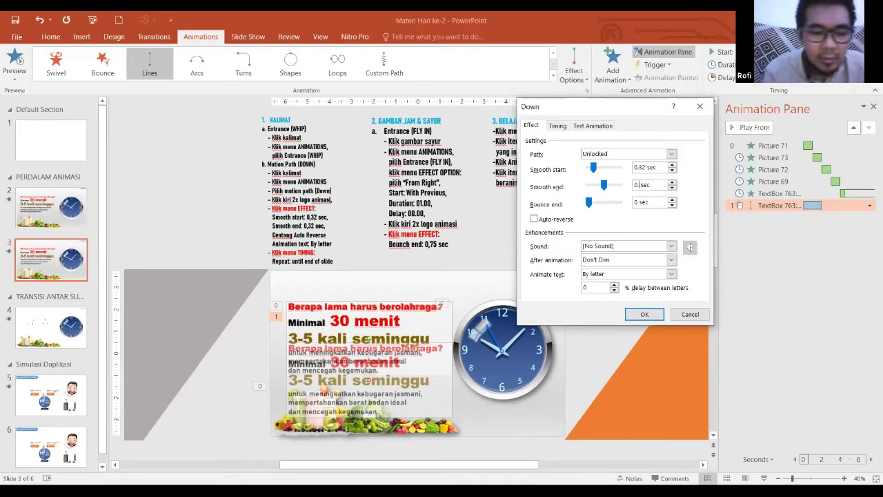
pyautogui.write('.32')
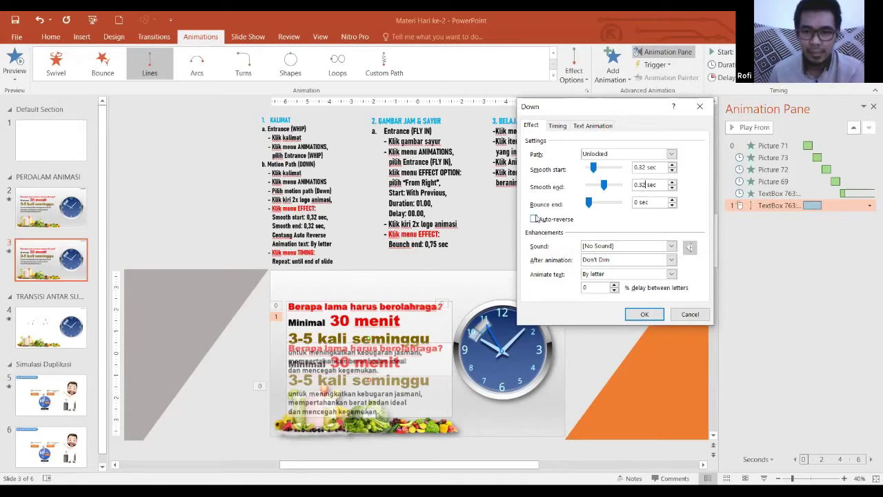
# - Turn on Auto-reverse and animate the text By letter
pyautogui.click(536, 219)
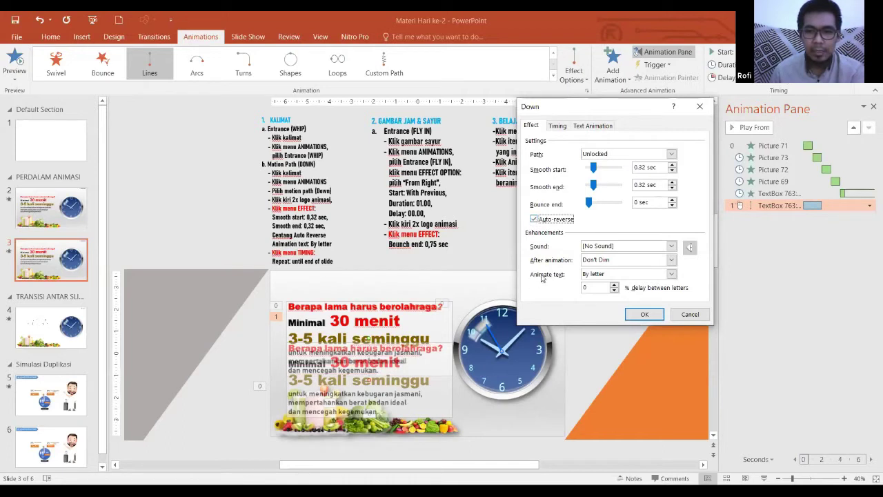
pyautogui.click(670, 276)
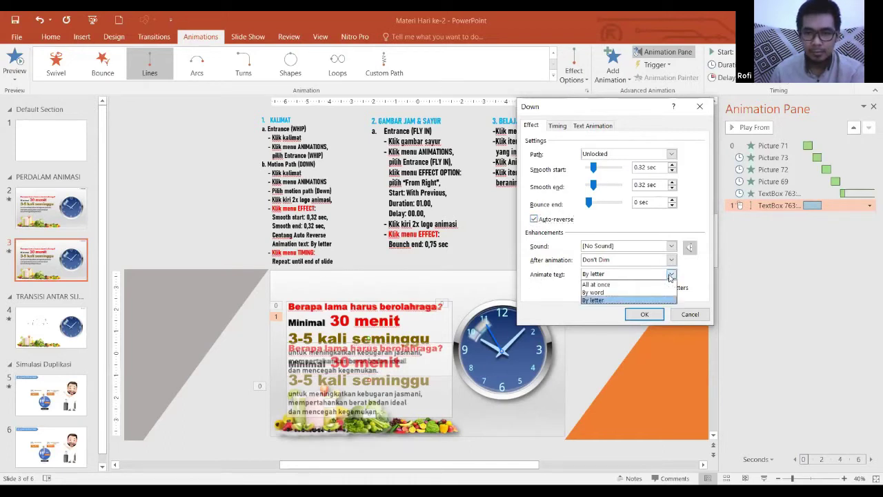
pyautogui.click(599, 301)
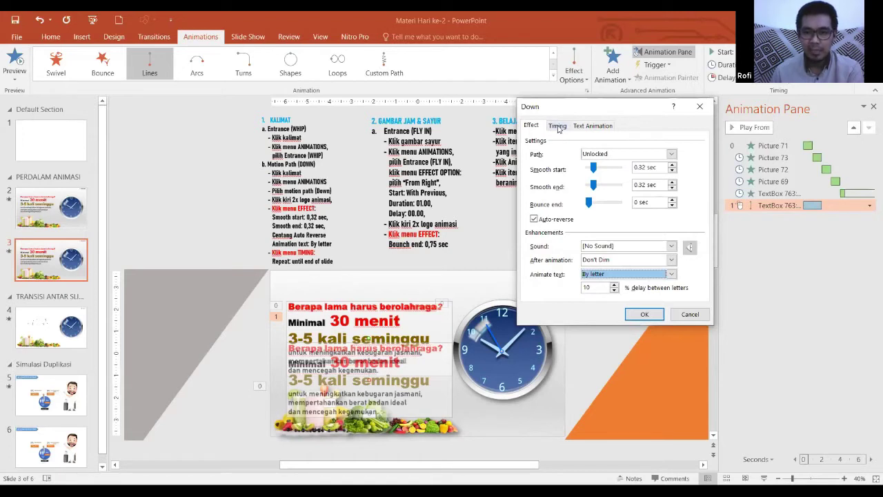
# - Set the Down path to repeat Until End of Slide and apply the effect settings
pyautogui.click(557, 127)
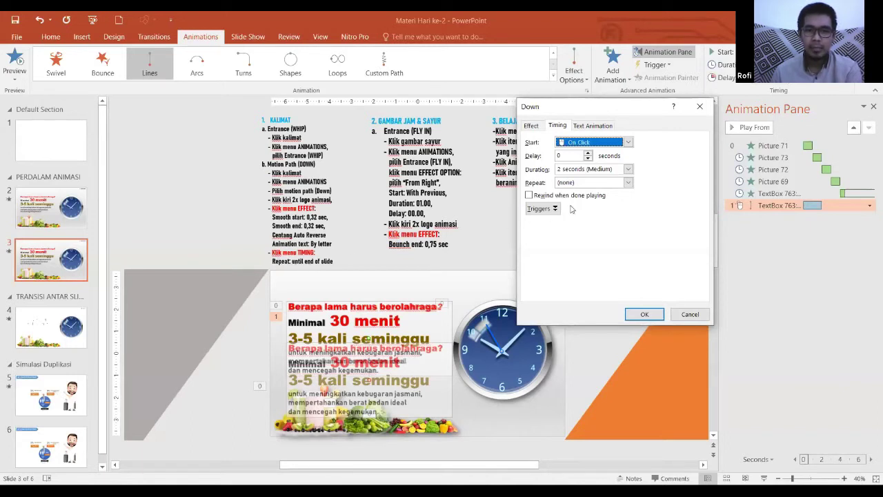
pyautogui.click(628, 183)
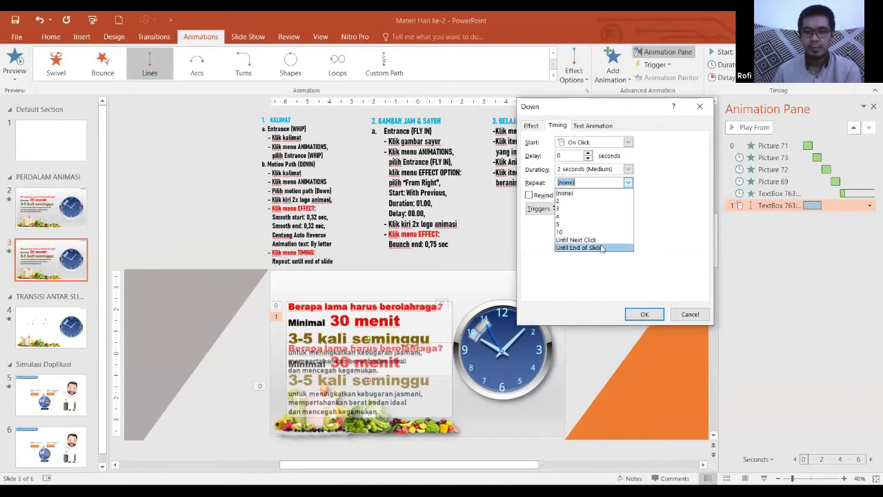
pyautogui.click(602, 248)
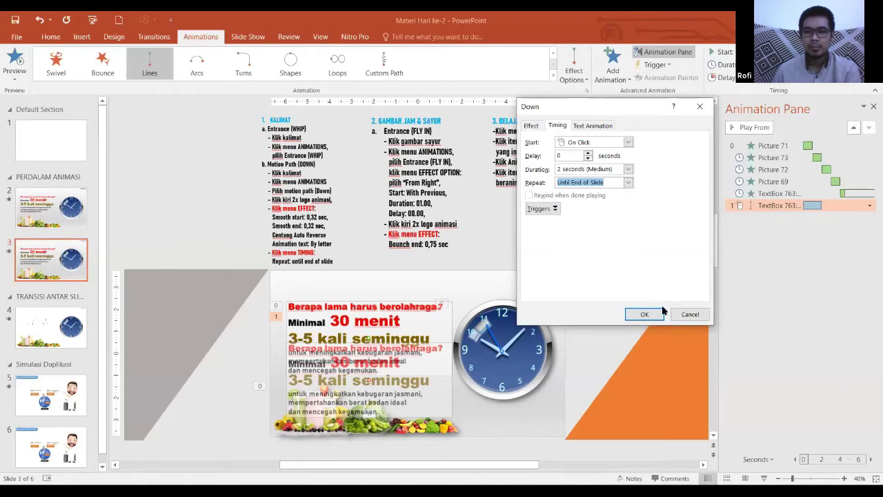
pyautogui.click(645, 315)
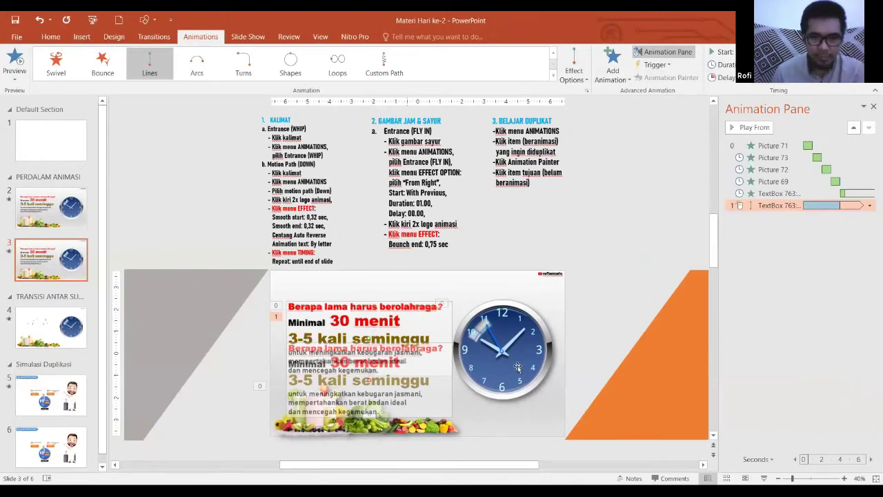
# - Zoom in on slide 3 and scroll to bring the headline text box into view
pyautogui.click(845, 479)
pyautogui.click(845, 478)
pyautogui.click(844, 479)
pyautogui.click(845, 479)
pyautogui.click(845, 478)
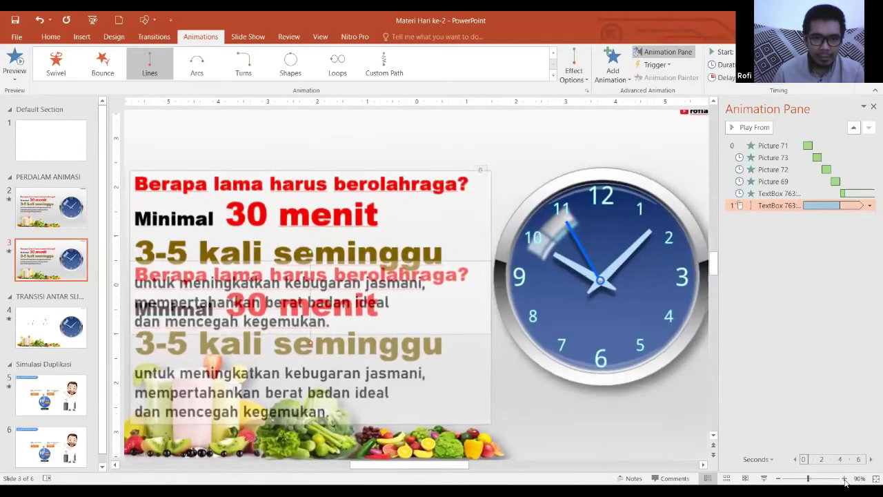
pyautogui.hscroll(-4, 436, 468)
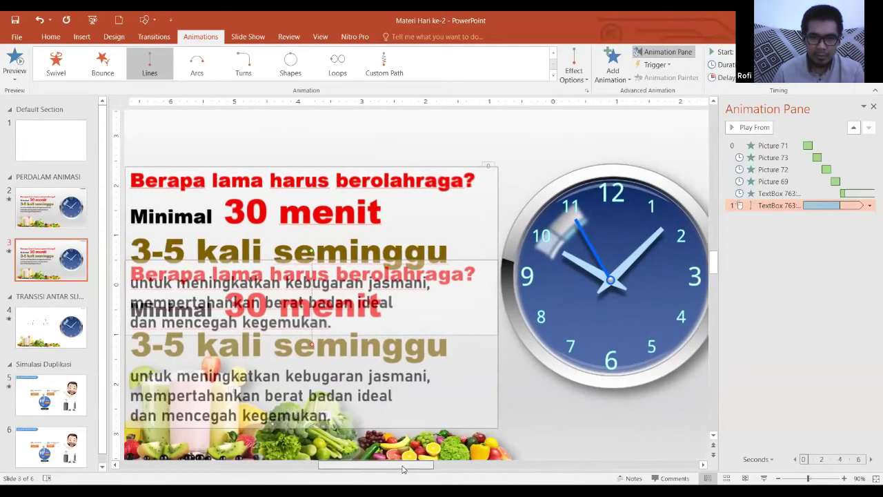
pyautogui.hscroll(3, 433, 470)
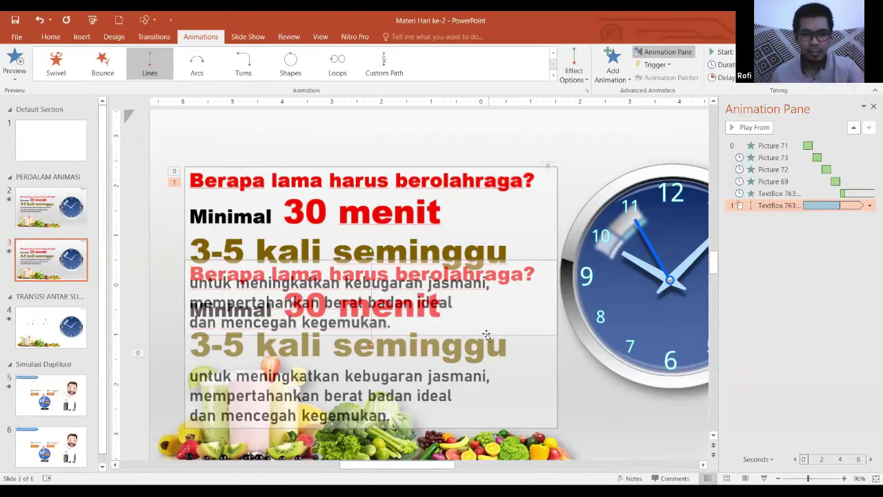
pyautogui.click(842, 478)
pyautogui.scroll(1, 444, 465)
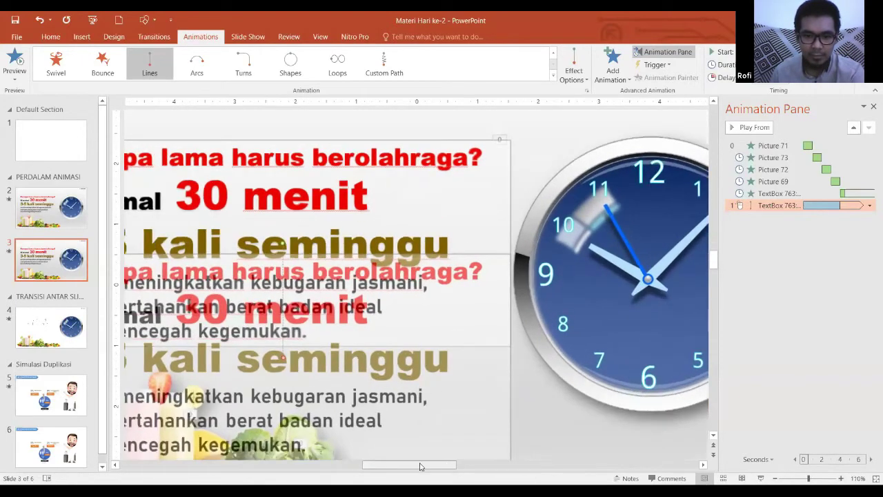
pyautogui.moveTo(449, 467)
pyautogui.mouseDown()
pyautogui.moveTo(404, 467)
pyautogui.moveTo(413, 464)
pyautogui.mouseUp()
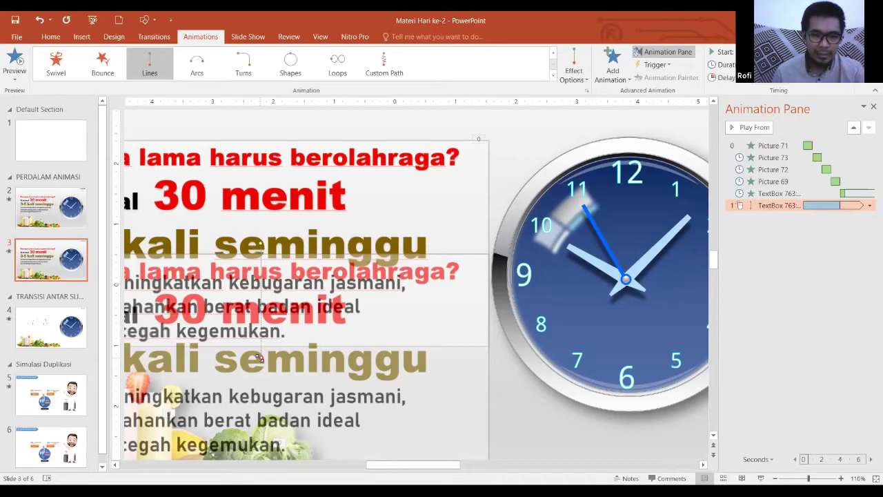
# - Drag the Down path's end point down and right, just below the text, then zoom out one step
pyautogui.moveTo(259, 357)
pyautogui.mouseDown()
pyautogui.moveTo(291, 336)
pyautogui.moveTo(310, 336)
pyautogui.mouseUp()
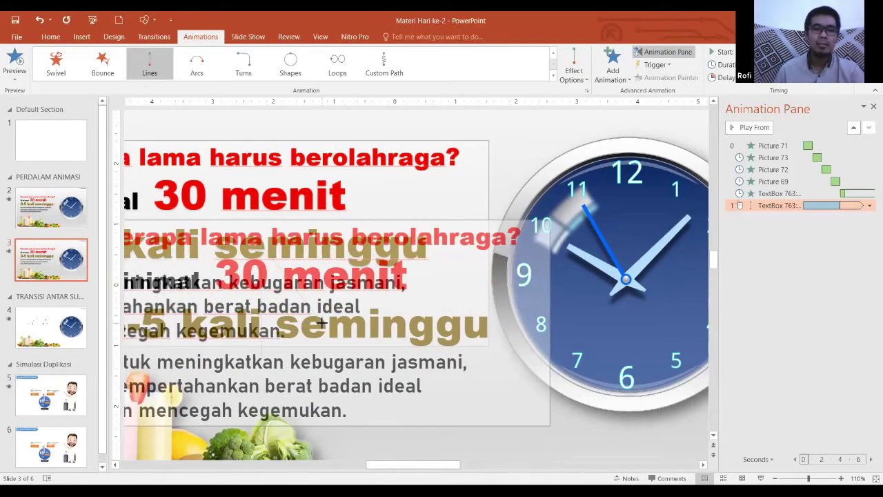
pyautogui.moveTo(321, 323)
pyautogui.mouseDown()
pyautogui.moveTo(305, 273)
pyautogui.moveTo(398, 356)
pyautogui.mouseUp()
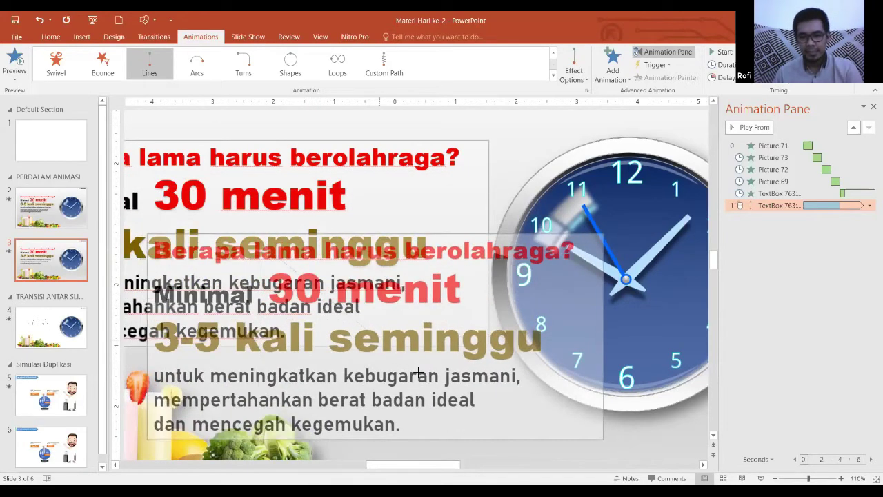
pyautogui.moveTo(398, 356); pyautogui.dragTo(417, 372)
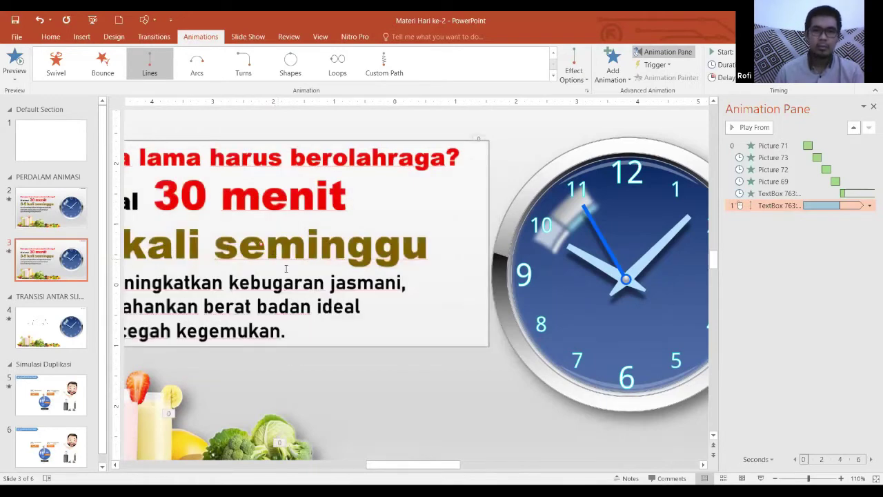
pyautogui.click(426, 402)
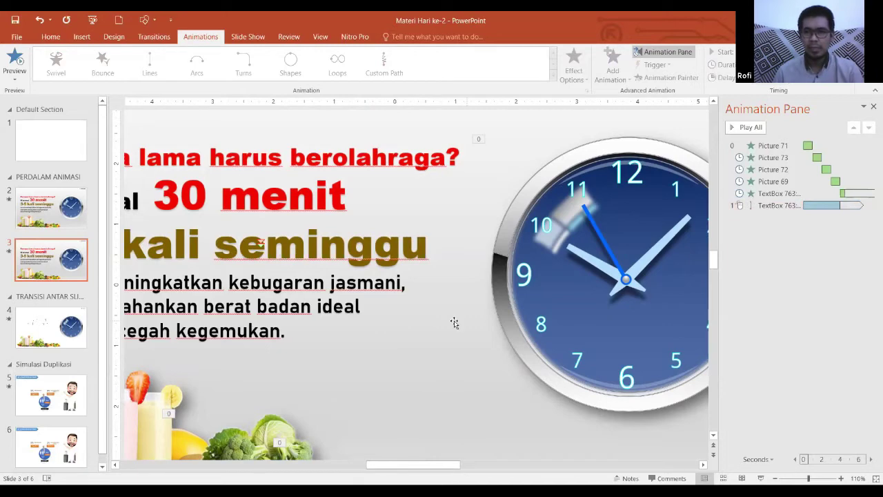
pyautogui.click(775, 479)
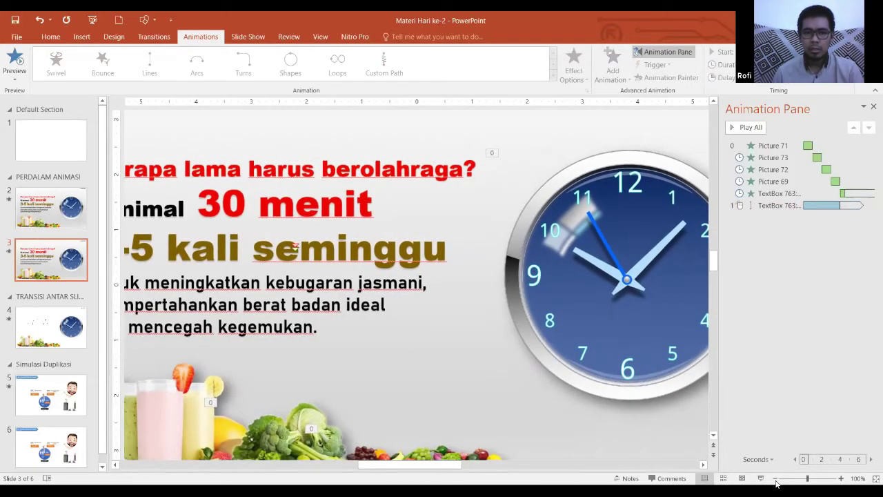
# - Zoom out to 70% to see all of slide 3, then select the question text box
pyautogui.click(776, 481)
pyautogui.click(776, 481)
pyautogui.click(775, 480)
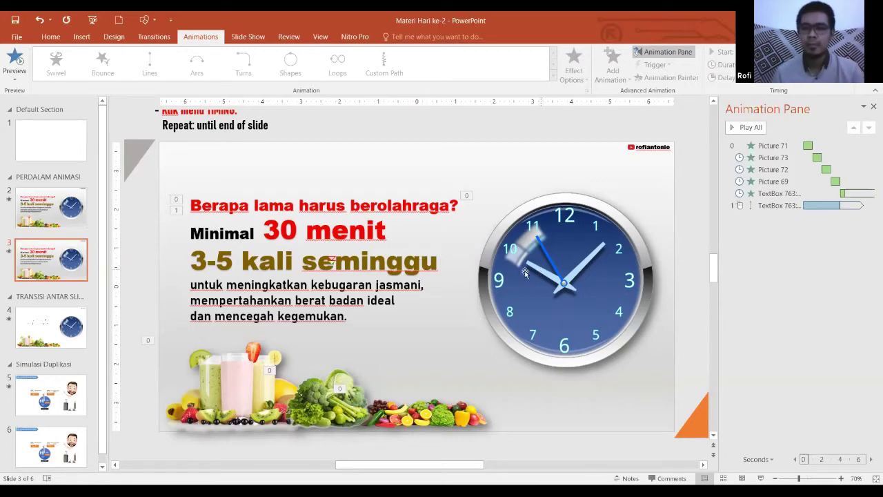
pyautogui.click(345, 202)
# - Set the text box's Down motion path animation to start After Previous
pyautogui.click(350, 196)
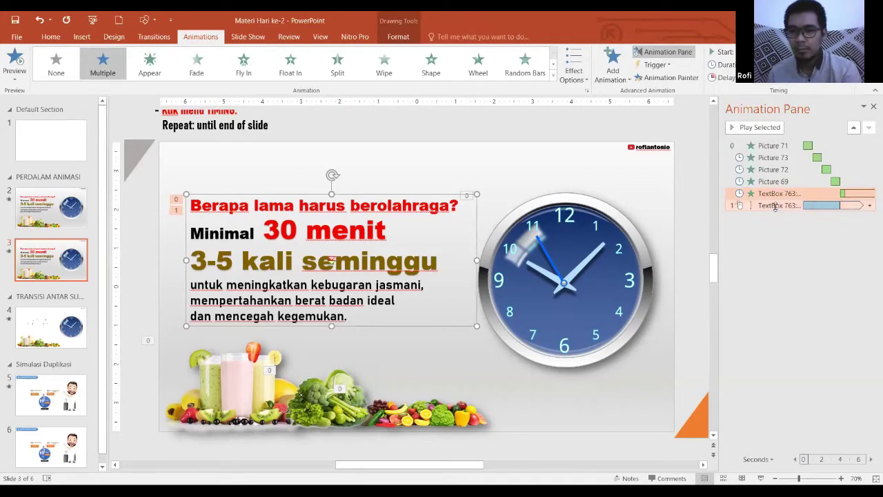
pyautogui.click(775, 206)
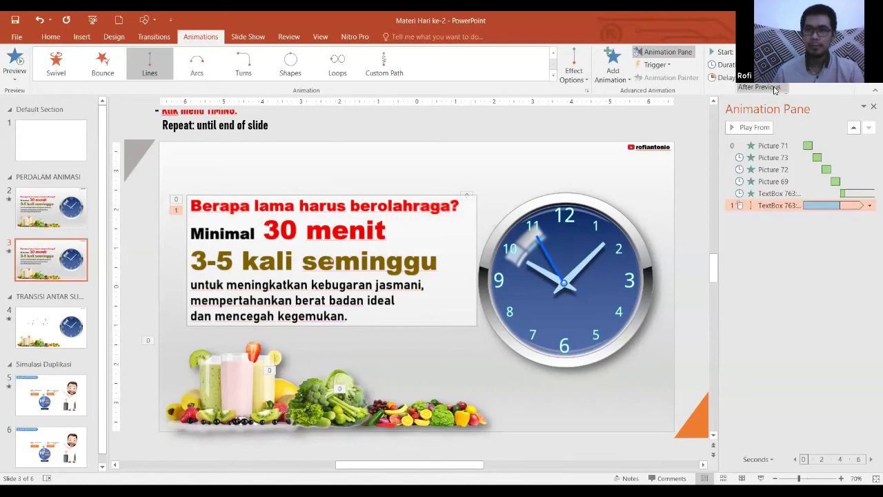
pyautogui.click(766, 88)
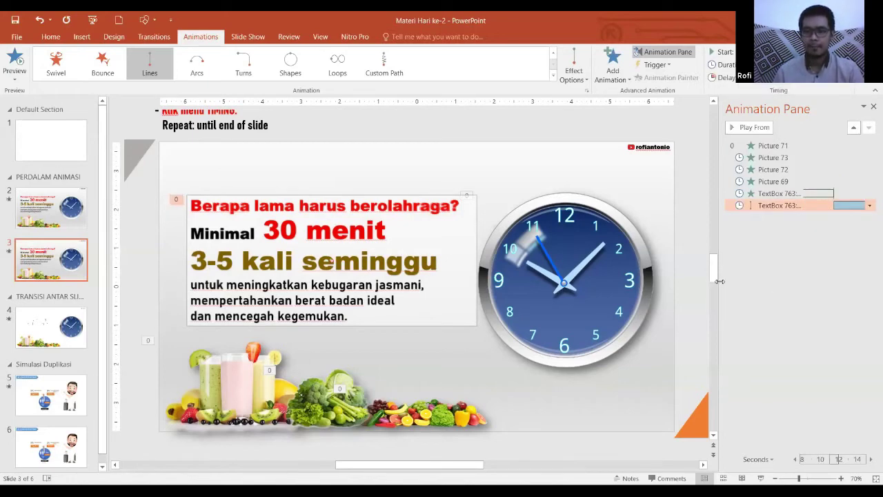
pyautogui.moveTo(710, 282); pyautogui.dragTo(696, 281)
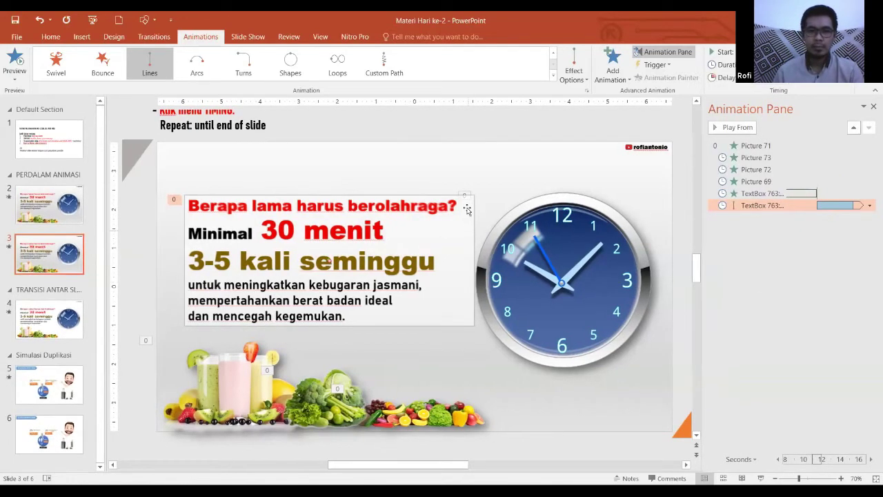
pyautogui.click(436, 131)
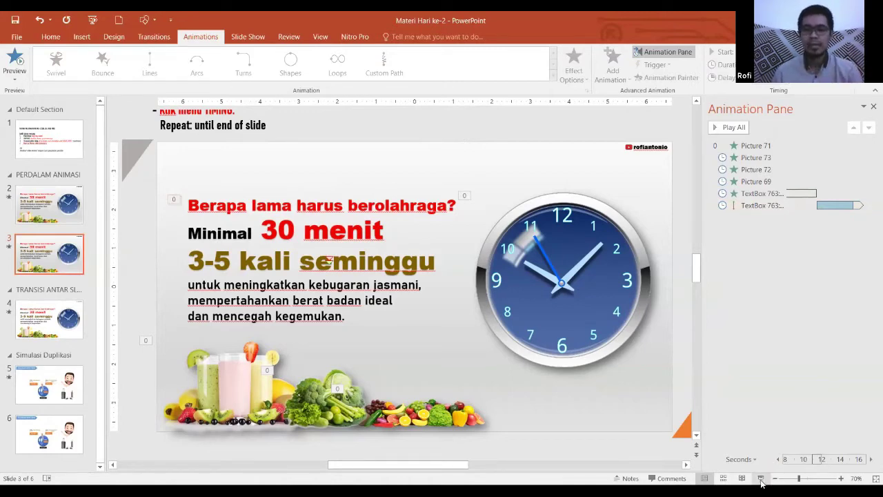
pyautogui.click(761, 479)
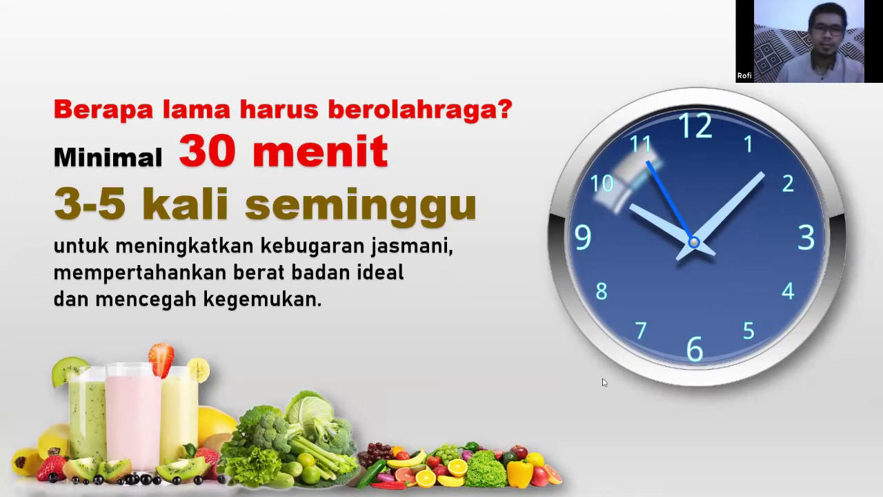
pyautogui.rightClick(563, 391)
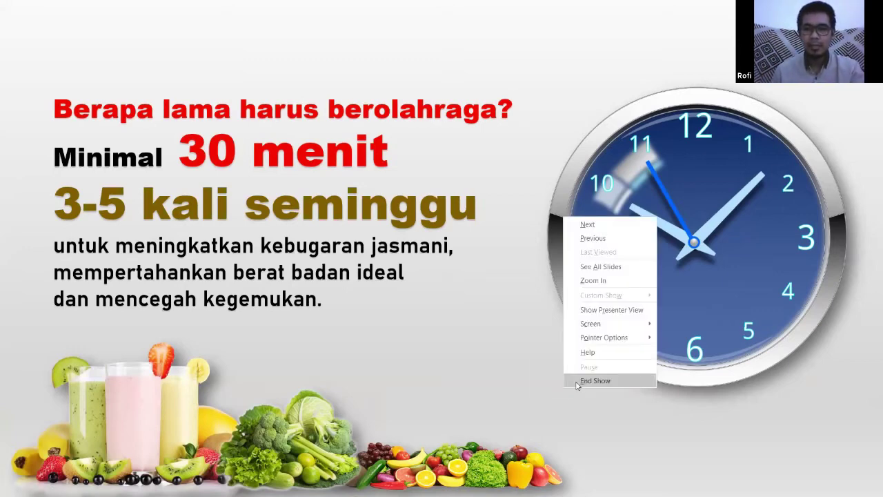
pyautogui.click(579, 383)
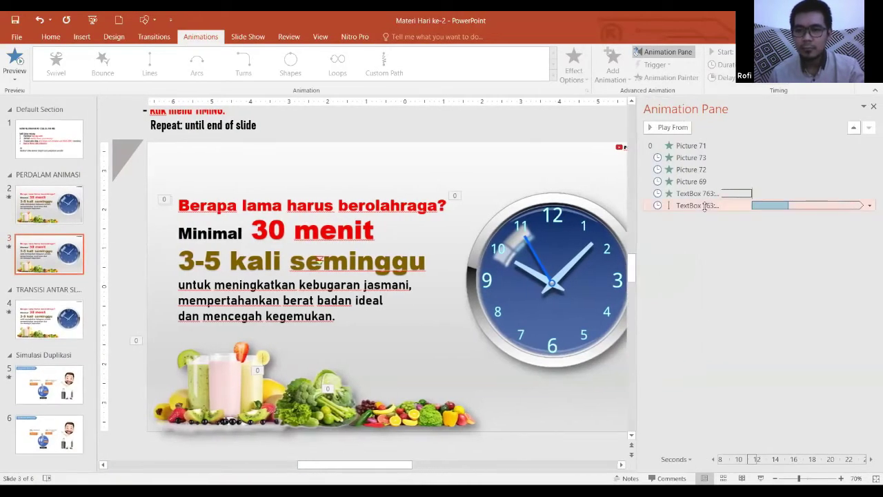
pyautogui.click(698, 206)
pyautogui.click(705, 206)
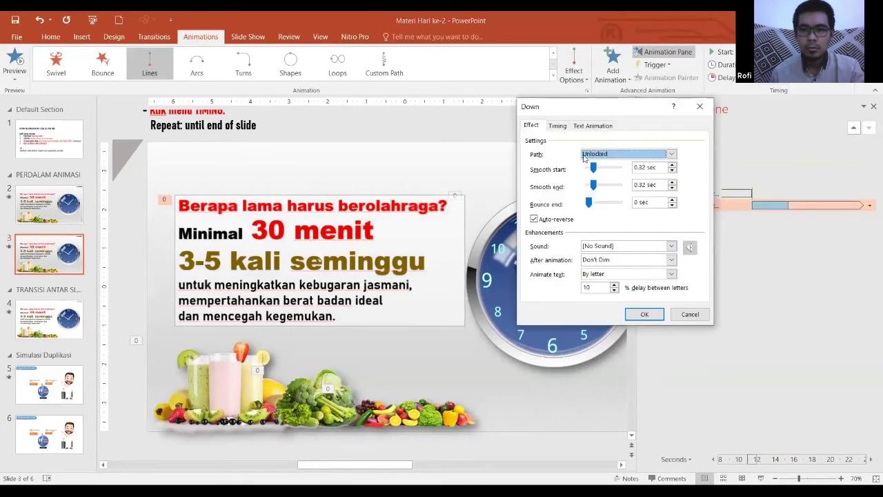
pyautogui.click(558, 126)
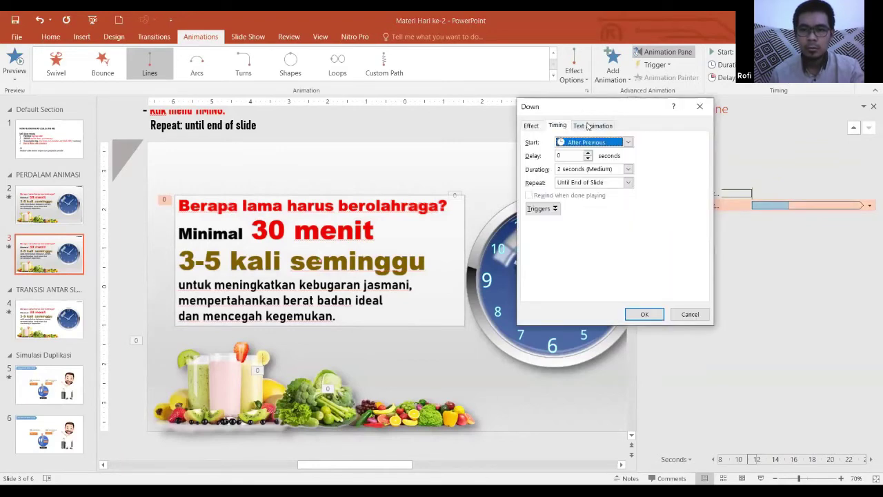
pyautogui.click(589, 126)
pyautogui.click(539, 126)
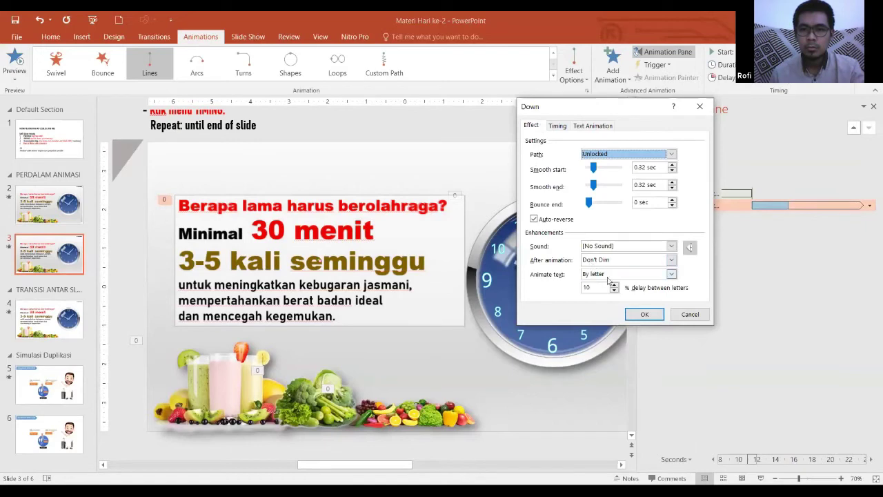
pyautogui.click(688, 320)
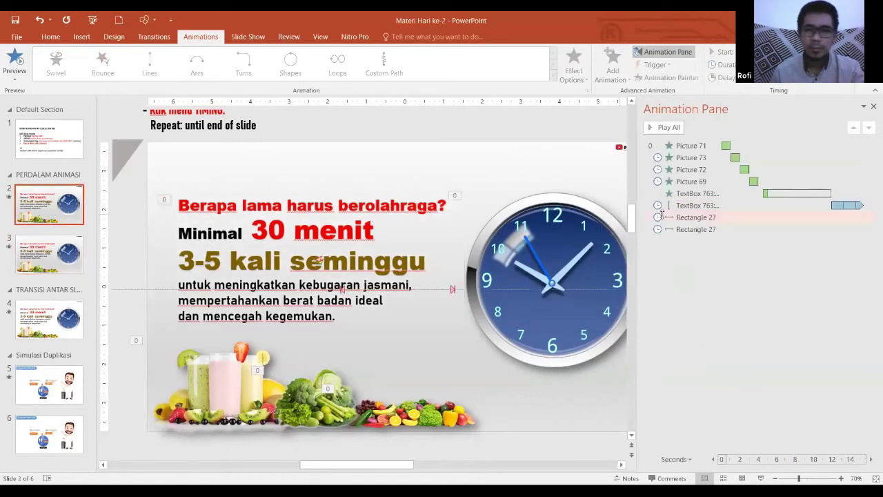
pyautogui.click(720, 205)
pyautogui.doubleClick(720, 205)
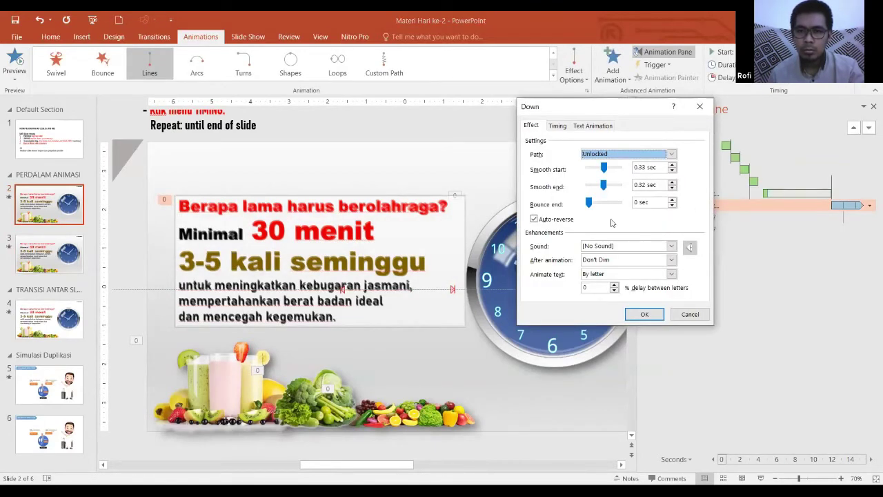
pyautogui.click(558, 126)
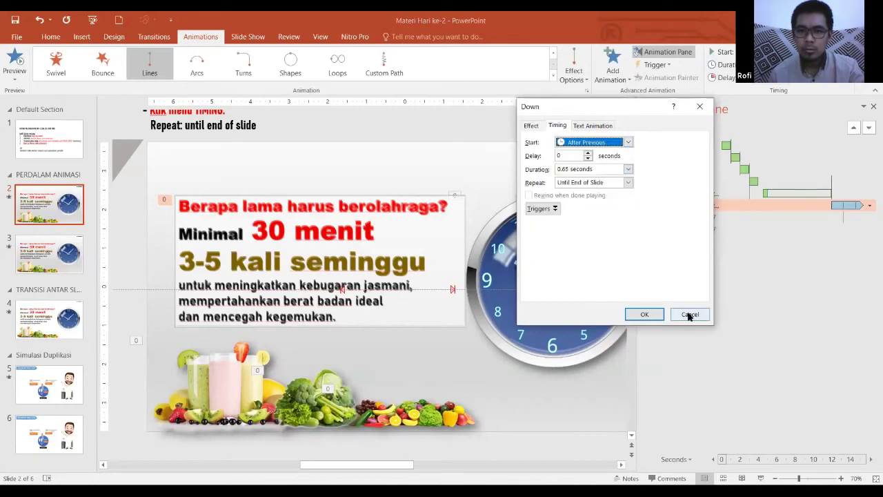
pyautogui.moveTo(691, 316); pyautogui.dragTo(578, 311)
pyautogui.click(645, 314)
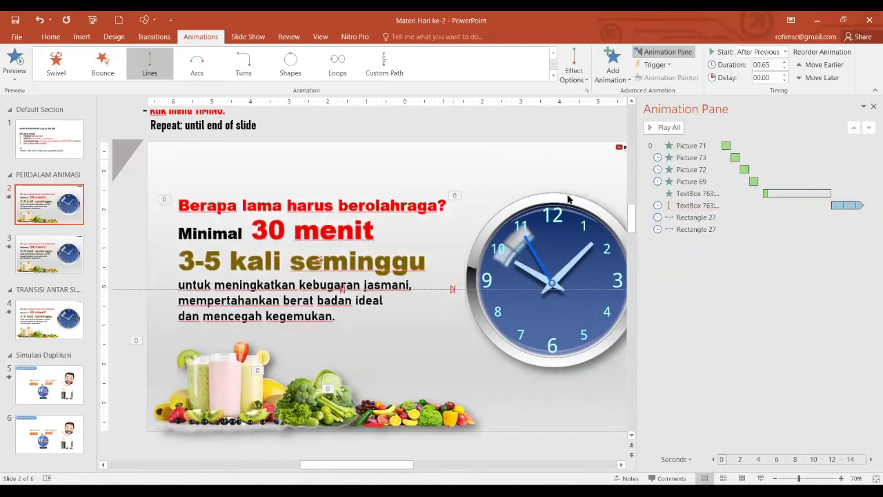
pyautogui.click(40, 262)
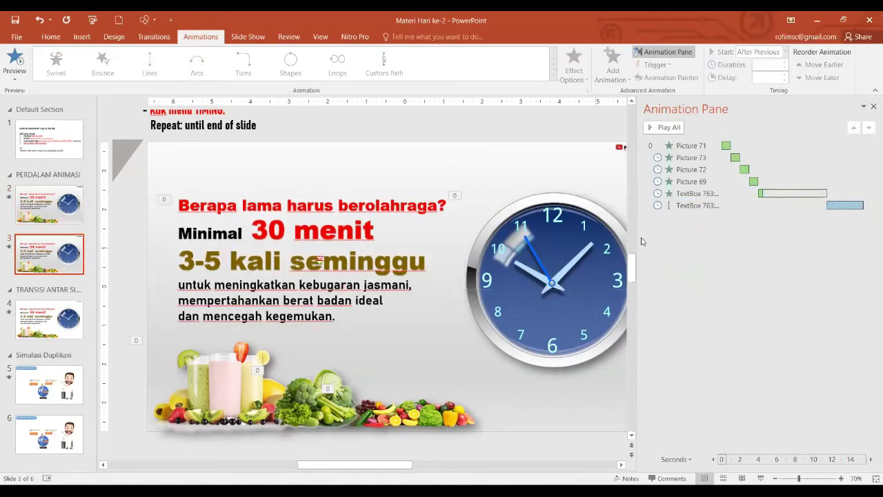
# - On slide 3, nudge the headline's motion path end point and open that animation's Effect Options
pyautogui.click(697, 207)
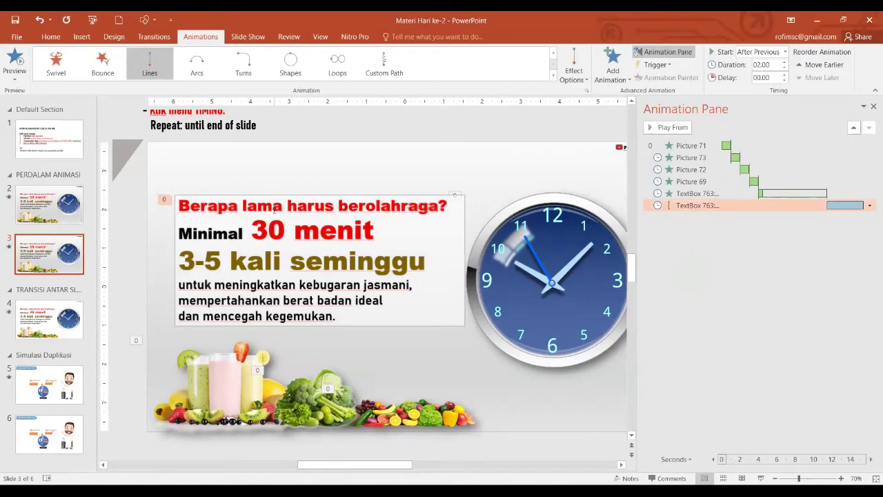
pyautogui.click(320, 231)
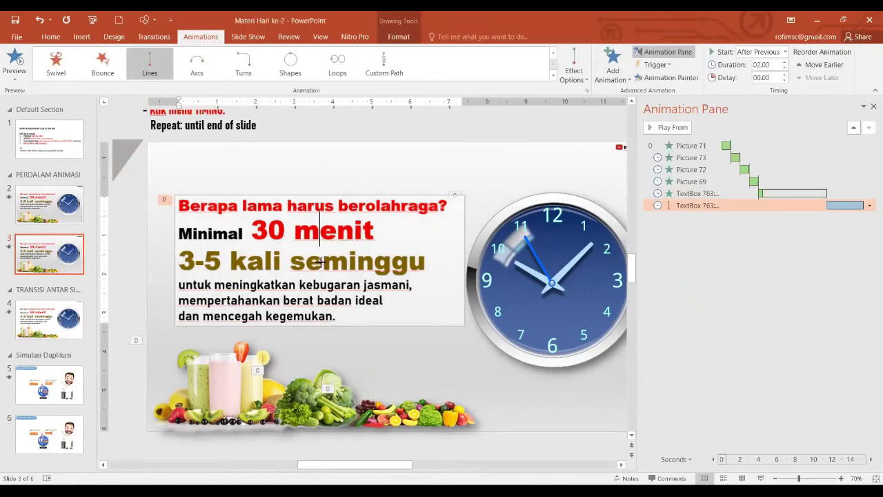
pyautogui.moveTo(323, 263); pyautogui.dragTo(336, 272)
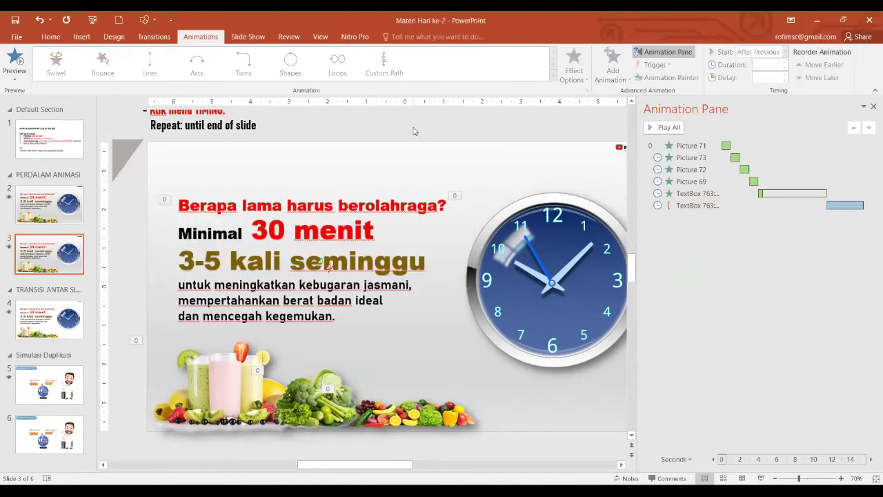
pyautogui.click(414, 132)
pyautogui.click(705, 207)
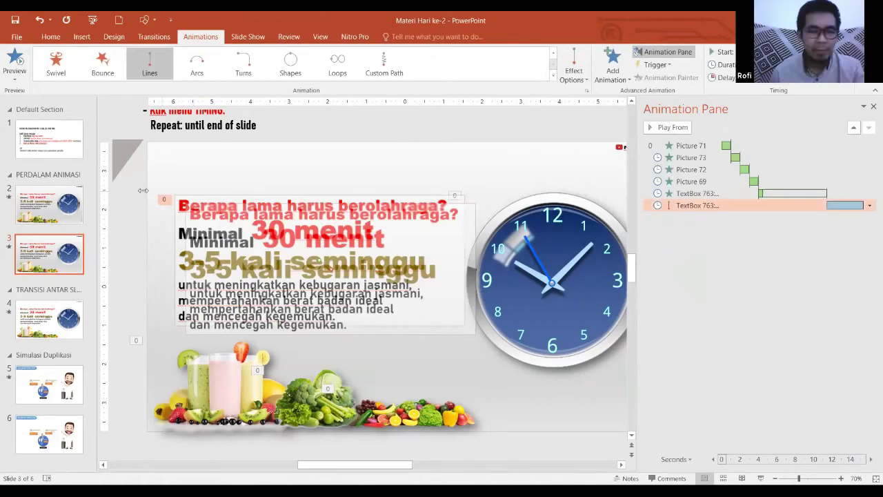
pyautogui.doubleClick(750, 205)
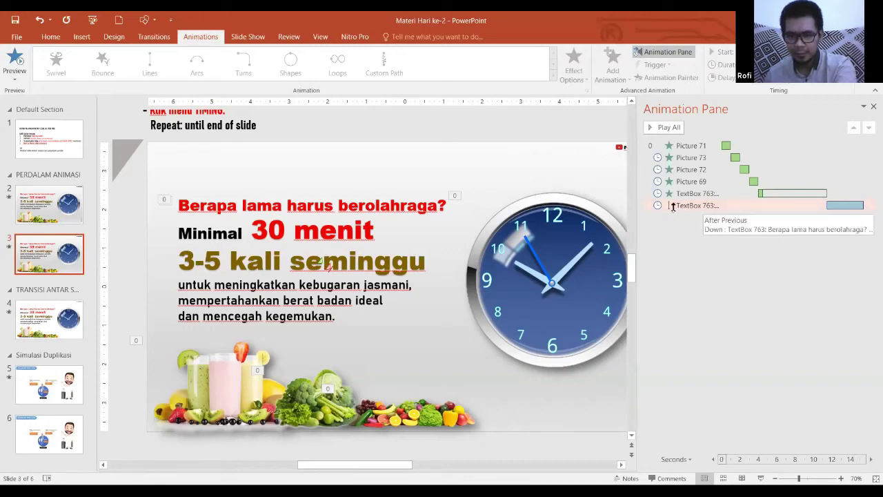
# - Lower the duration of the headline's repeating Down motion path so it moves faster, then deselect
pyautogui.click(679, 205)
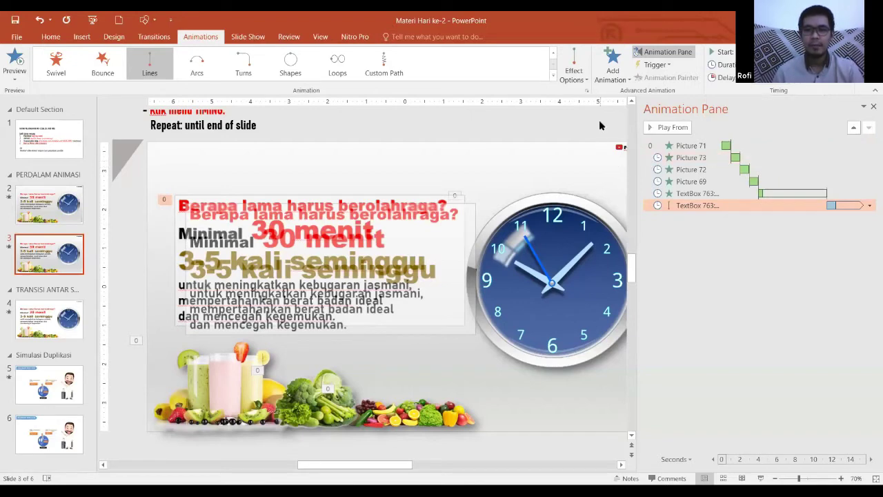
pyautogui.click(600, 124)
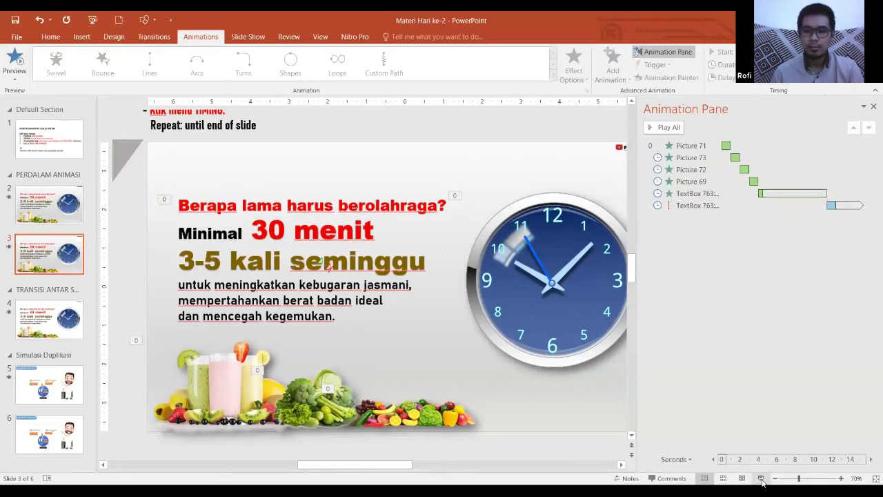
pyautogui.click(763, 478)
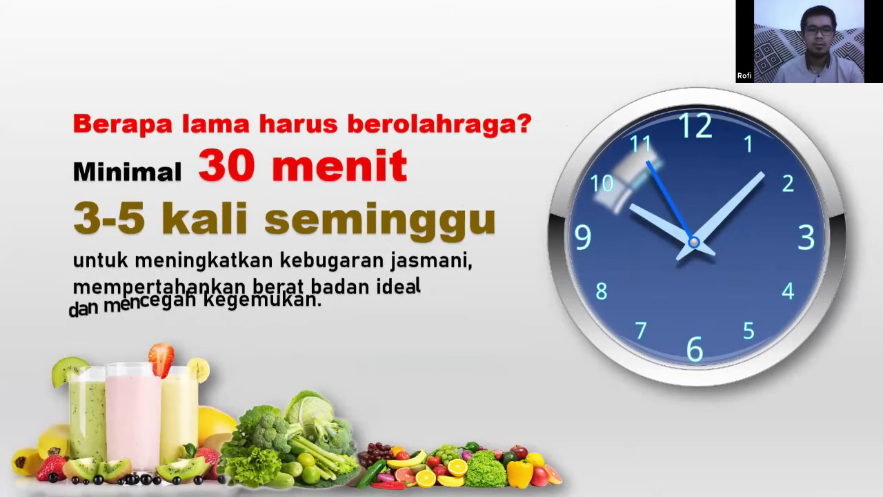
pyautogui.rightClick(778, 459)
pyautogui.click(787, 450)
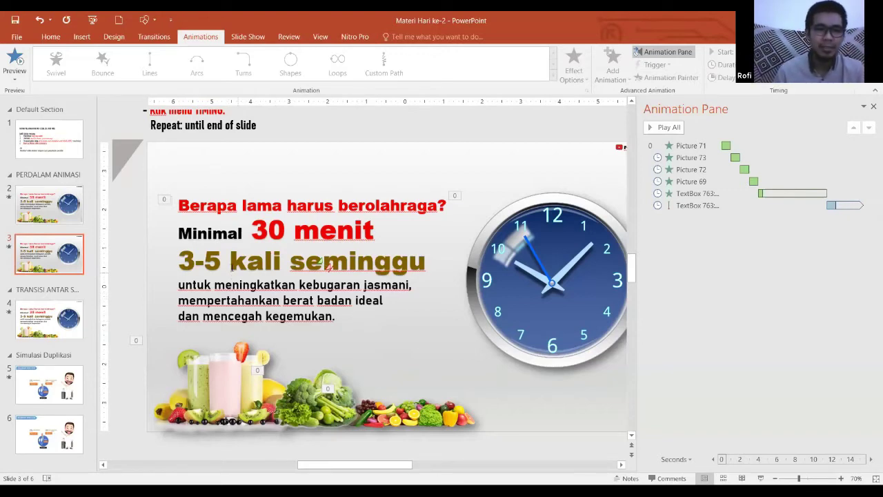
# - On slide 2, open the settings of the question text box's Down motion path
pyautogui.click(76, 221)
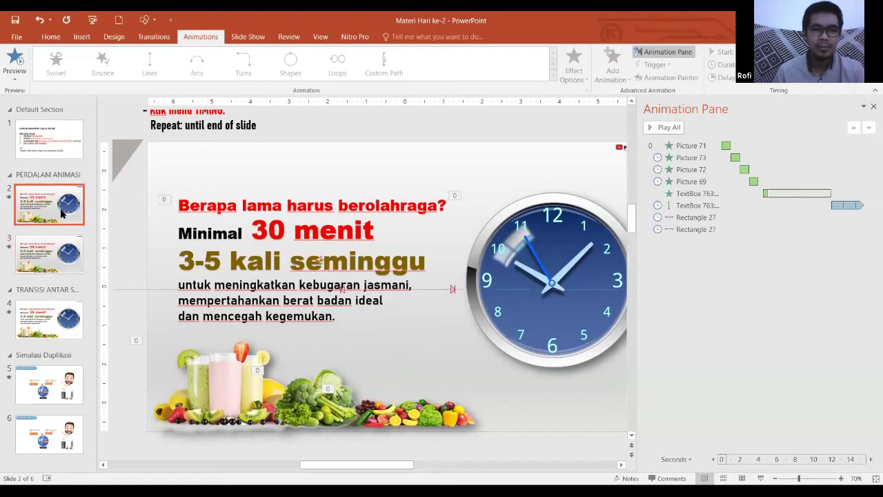
pyautogui.click(349, 205)
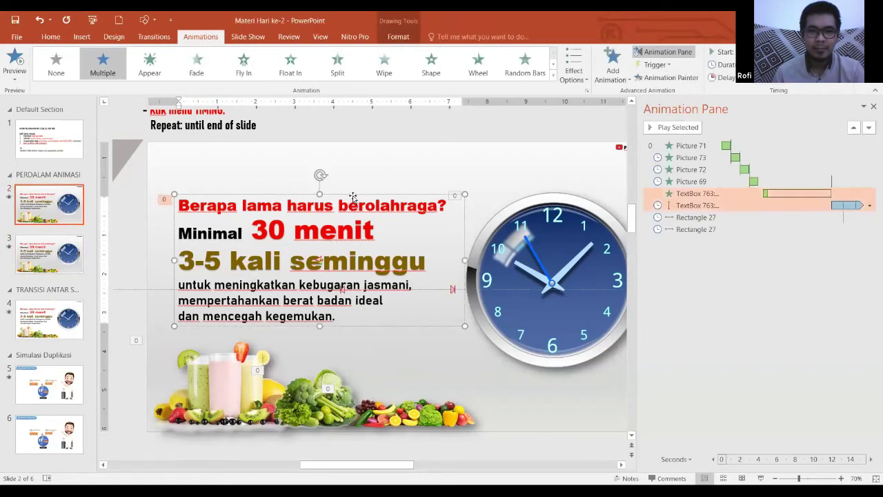
pyautogui.doubleClick(704, 205)
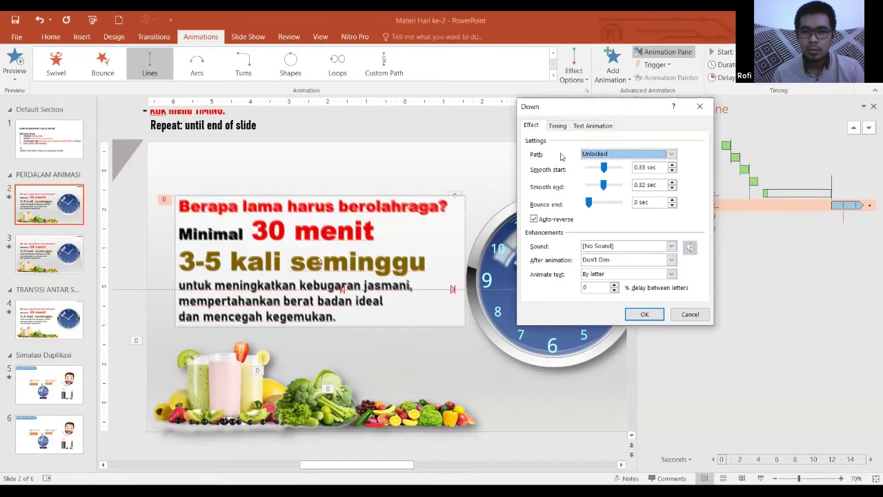
# - Review its Effect, Timing and Text Animation tabs, cancel without changes, and go to slide 3
pyautogui.click(559, 126)
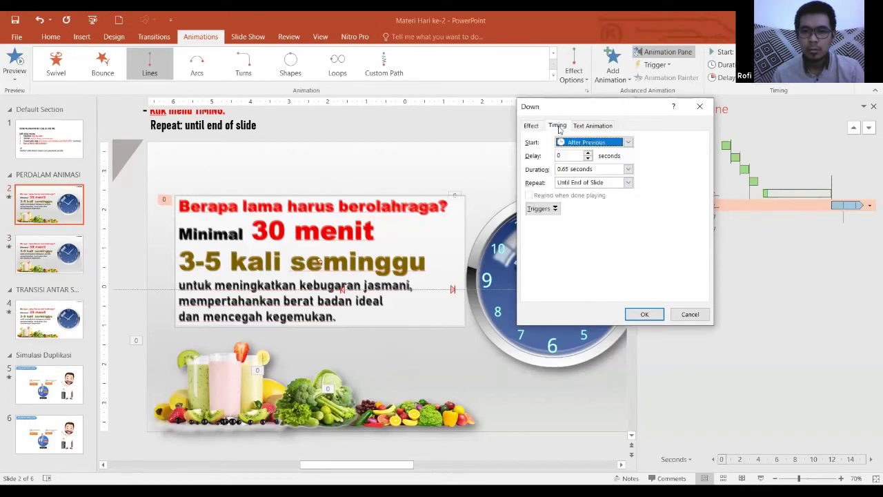
pyautogui.click(584, 127)
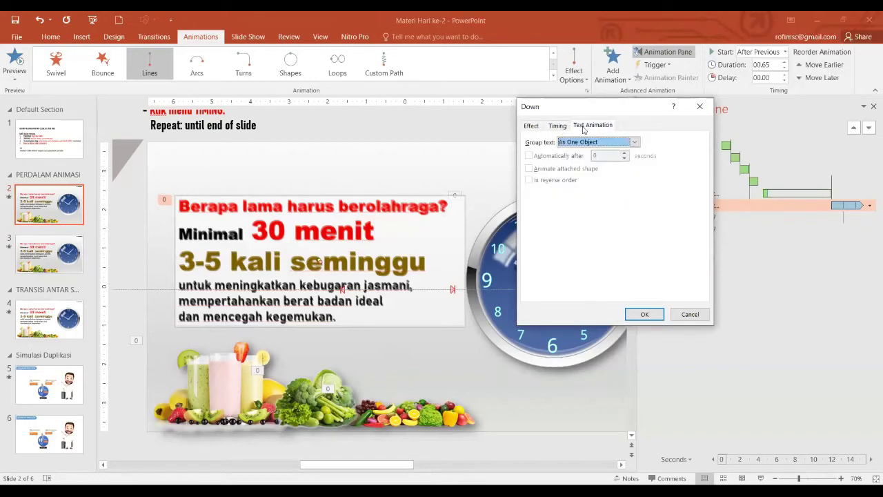
pyautogui.click(543, 127)
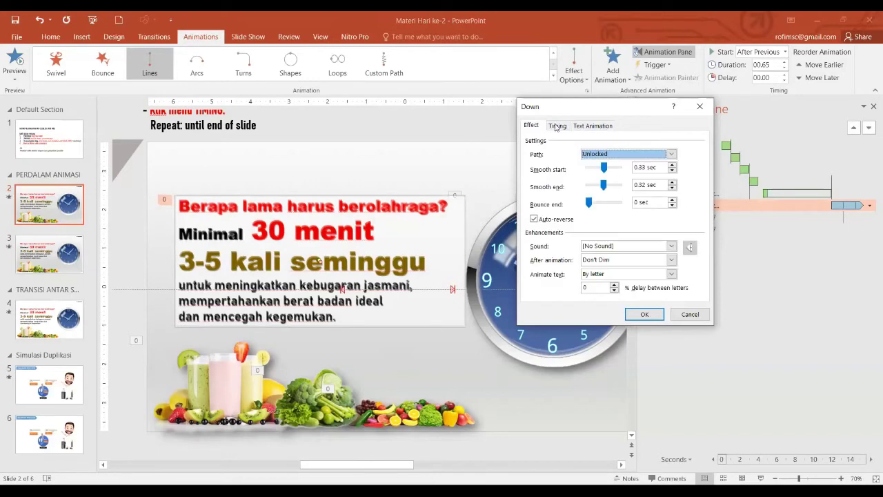
pyautogui.click(557, 127)
pyautogui.click(539, 127)
pyautogui.click(690, 314)
pyautogui.click(31, 269)
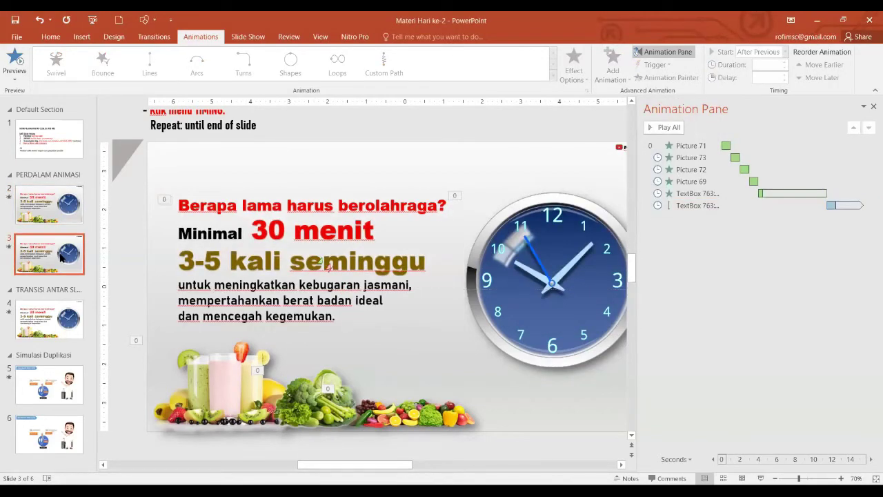
# - Set slide 3's TextBox 763 Down motion path to animate text By word, then recheck it
pyautogui.doubleClick(687, 205)
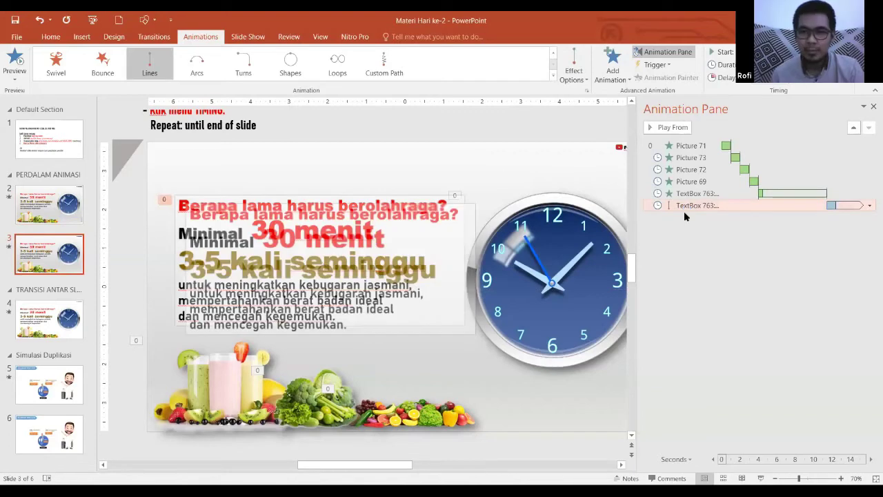
pyautogui.click(671, 274)
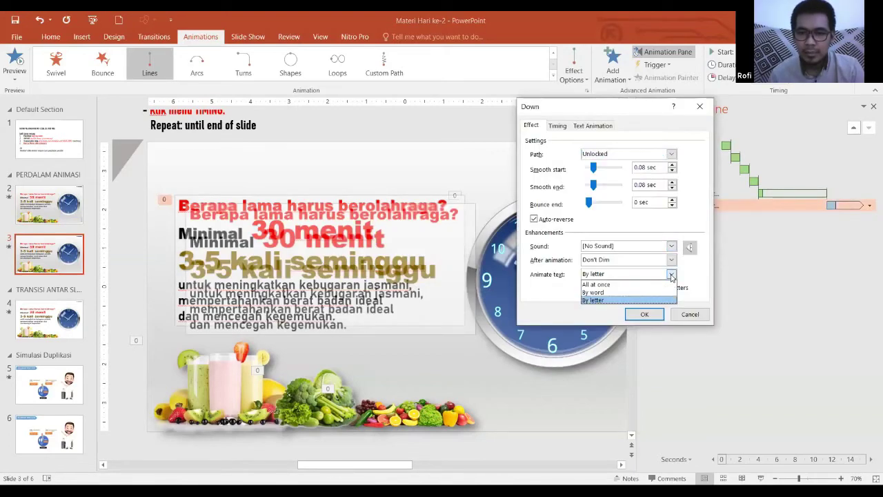
pyautogui.click(623, 292)
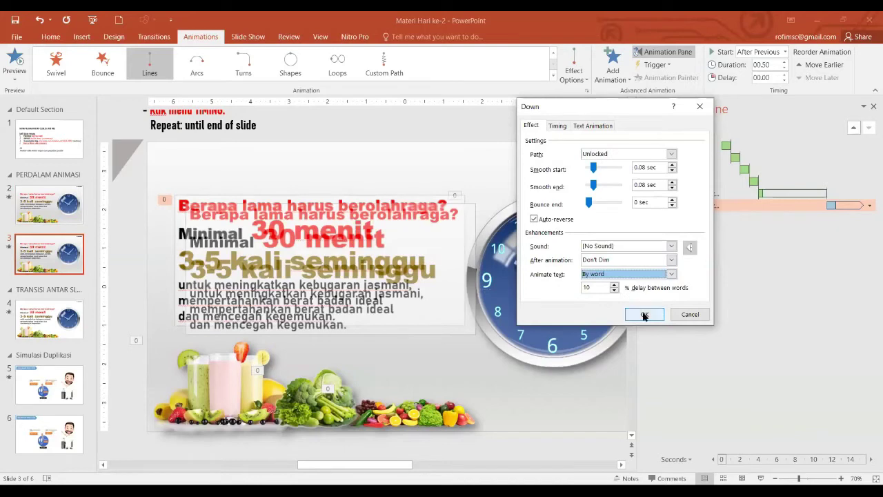
pyautogui.click(645, 316)
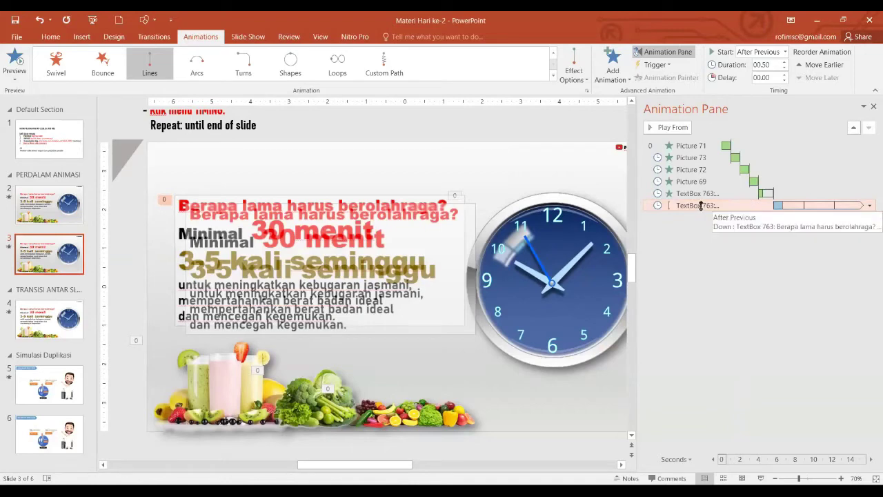
pyautogui.doubleClick(719, 207)
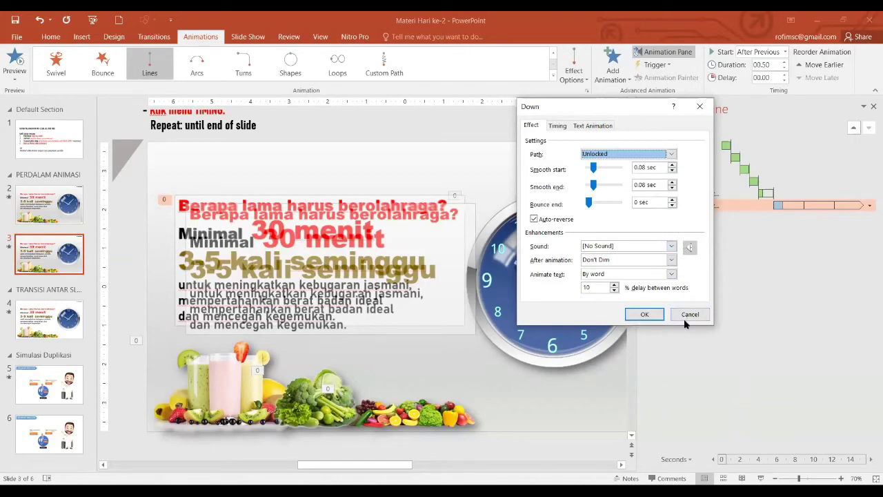
pyautogui.click(688, 319)
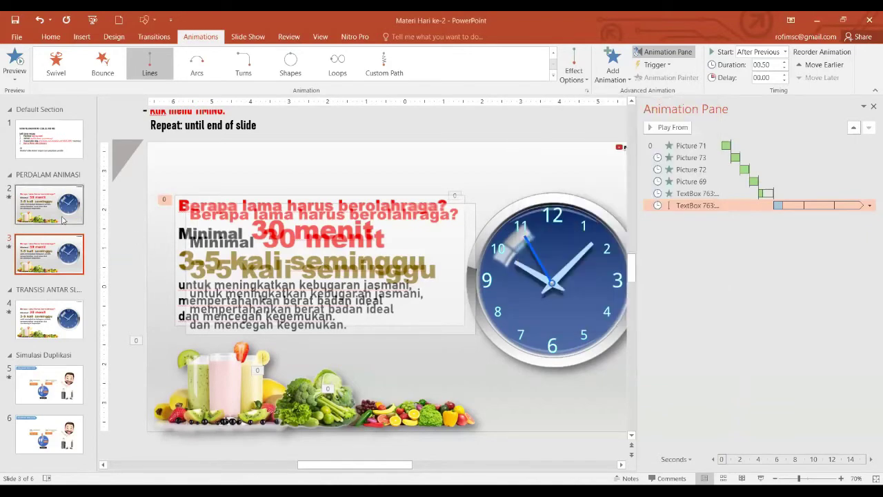
# - Play slide 2's question text box animations with Play Selected, then stop the preview
pyautogui.click(48, 204)
pyautogui.click(340, 199)
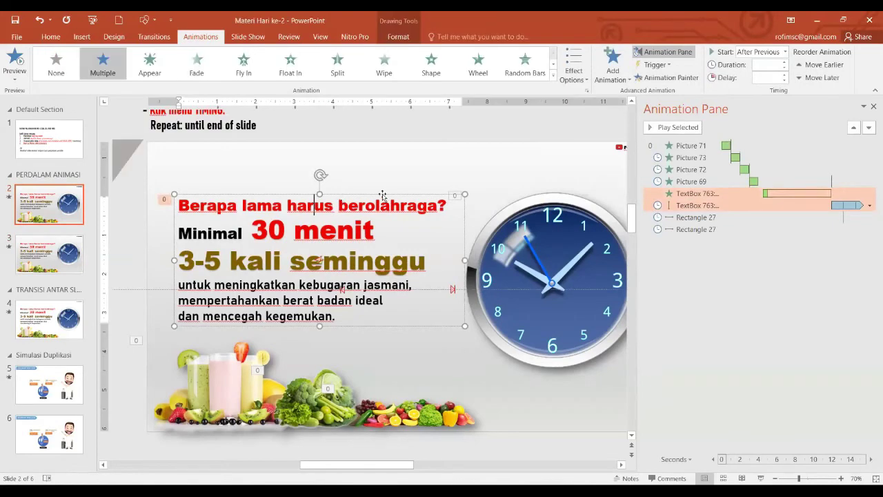
pyautogui.click(675, 129)
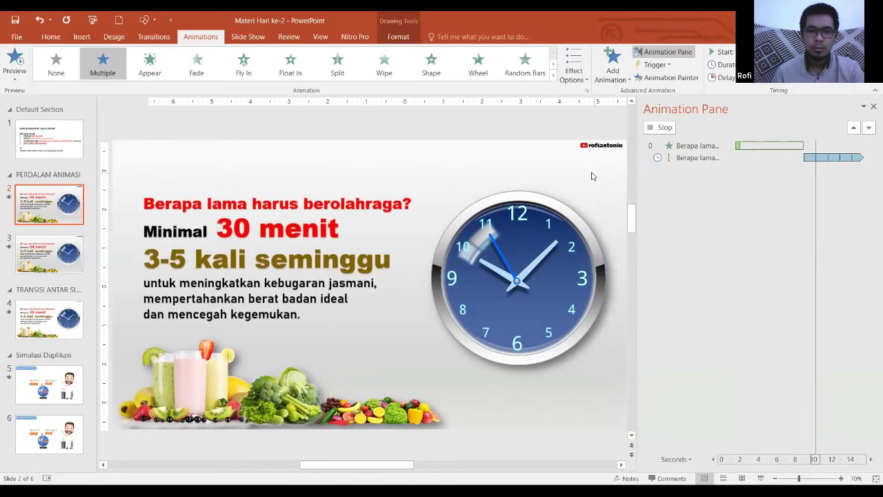
pyautogui.click(690, 157)
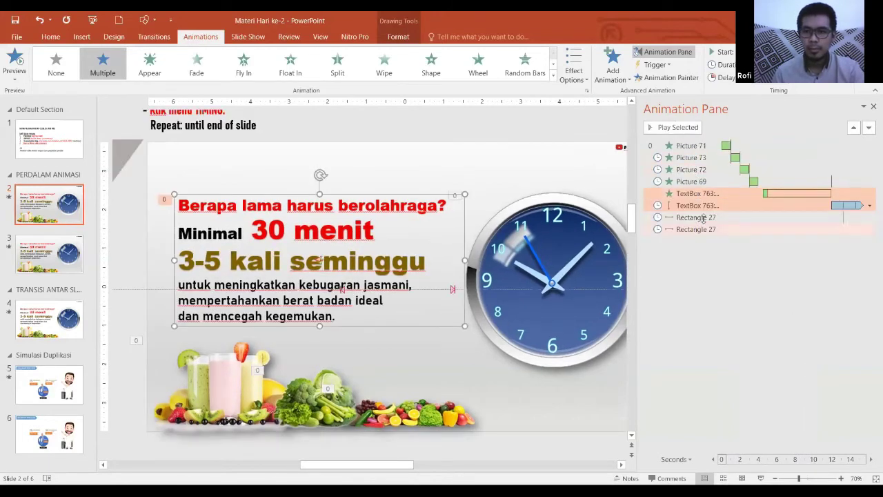
# - Inspect slide 2's second TextBox 763 Down path tabs, cancel unchanged, and return to slide 3
pyautogui.click(701, 205)
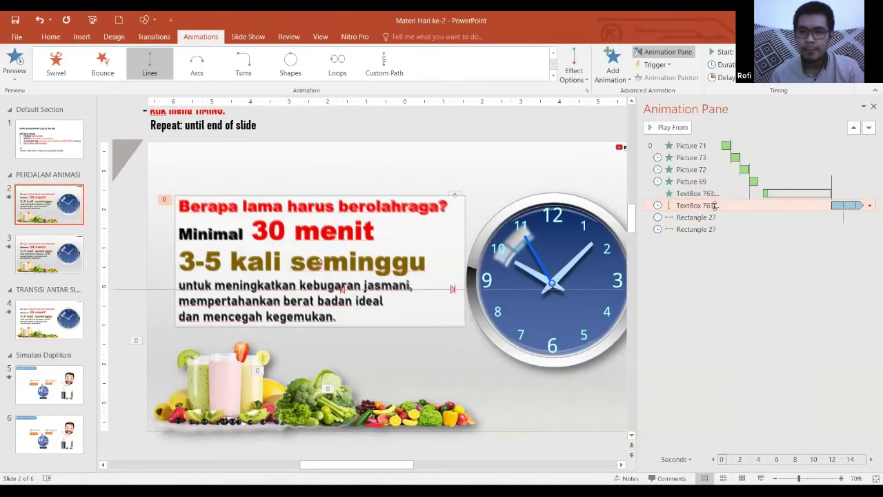
pyautogui.doubleClick(652, 227)
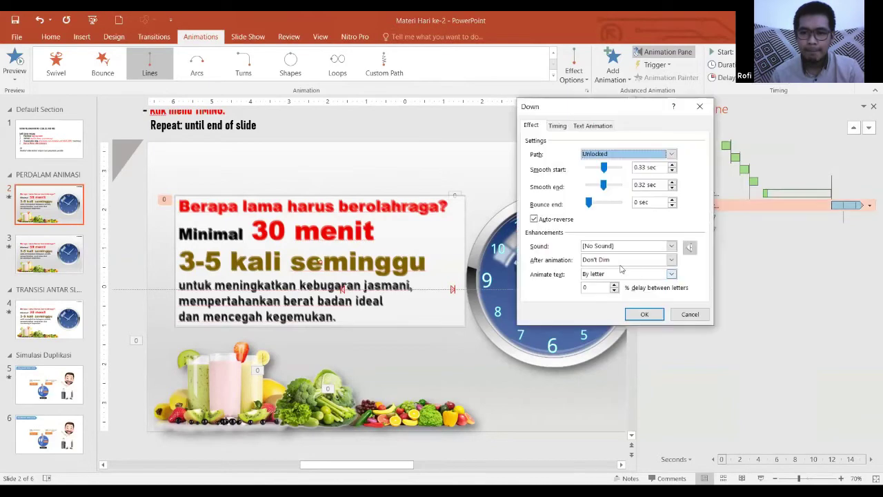
pyautogui.click(566, 127)
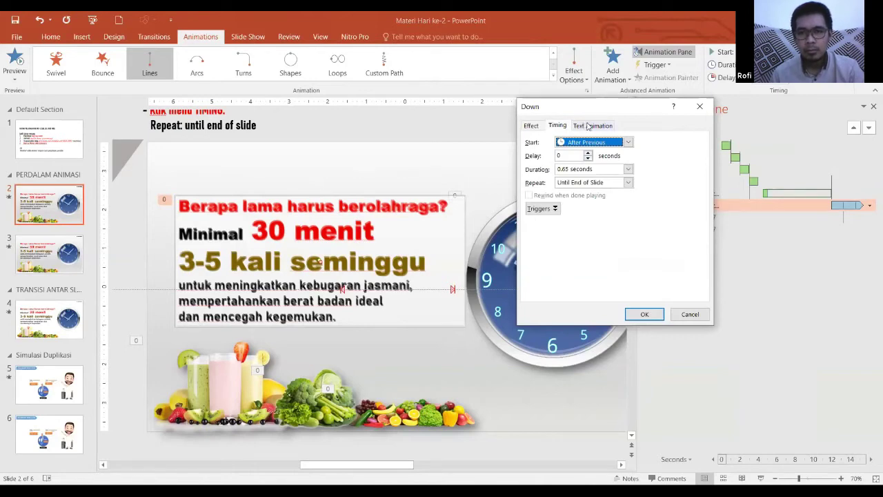
pyautogui.click(588, 126)
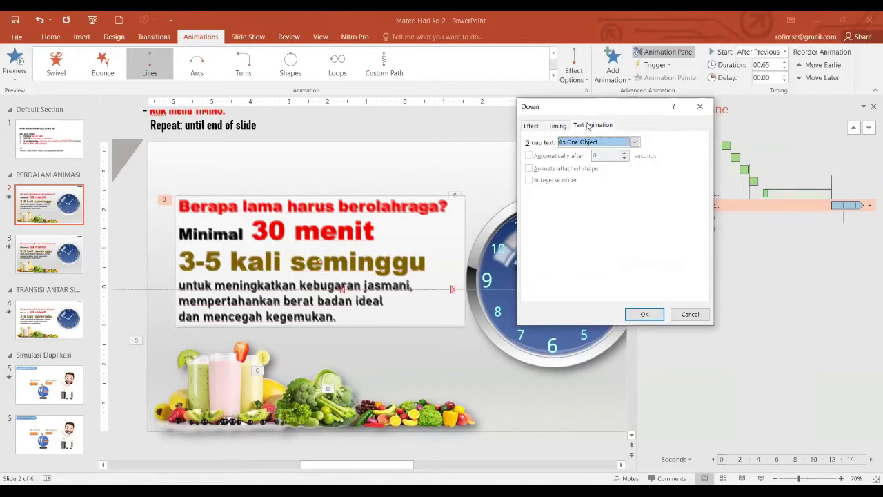
pyautogui.click(536, 126)
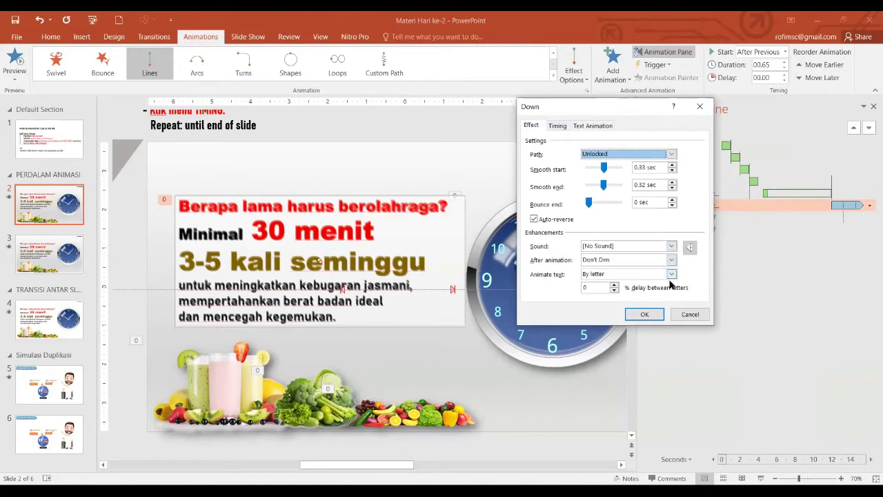
pyautogui.click(689, 315)
pyautogui.click(48, 255)
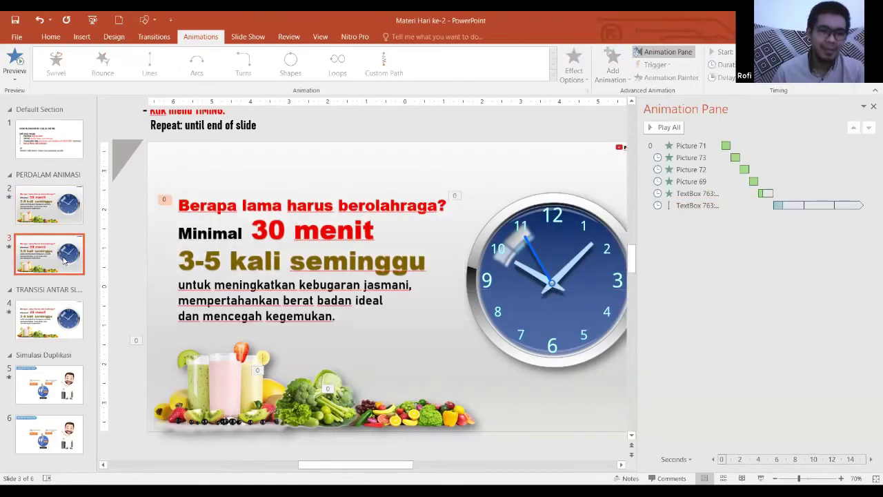
# - Change slide 3's TextBox 763 Down motion path to animate text All at once, and verify it
pyautogui.click(248, 194)
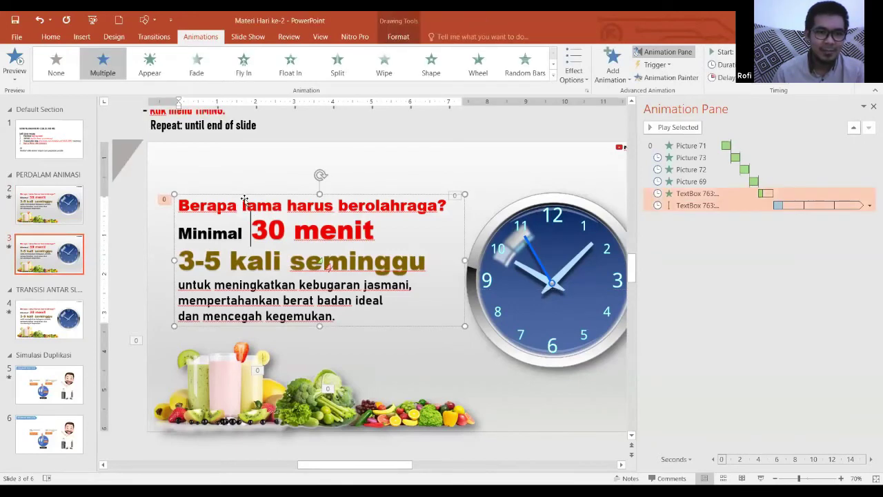
pyautogui.click(748, 206)
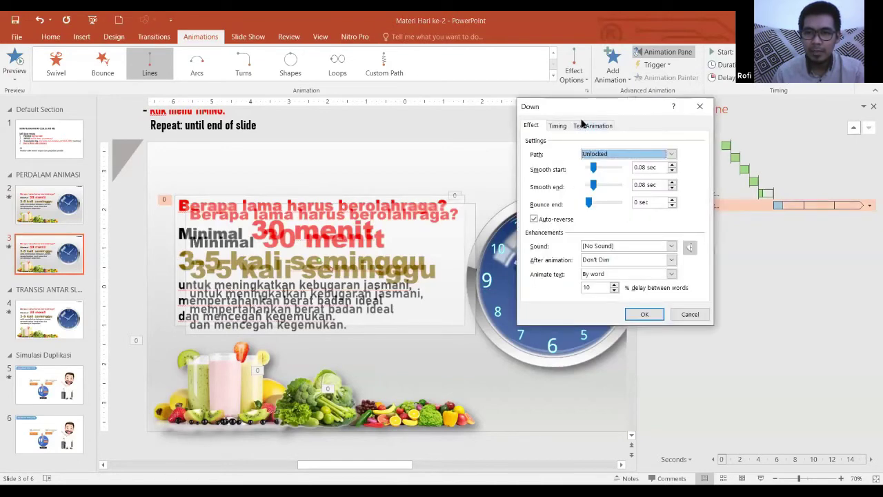
pyautogui.moveTo(581, 110); pyautogui.dragTo(546, 122)
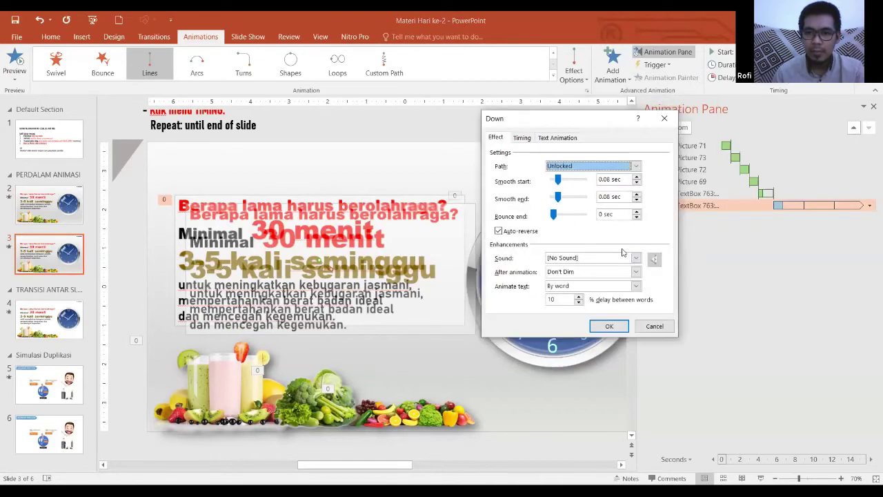
pyautogui.click(635, 285)
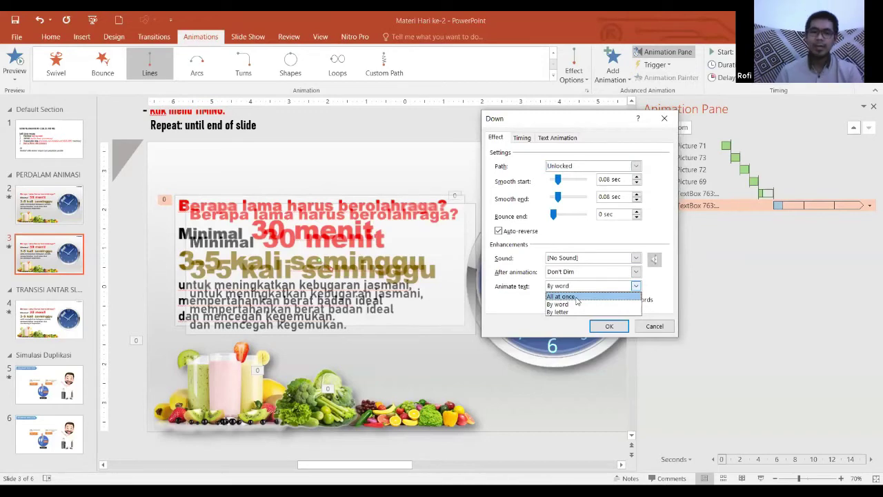
pyautogui.click(577, 298)
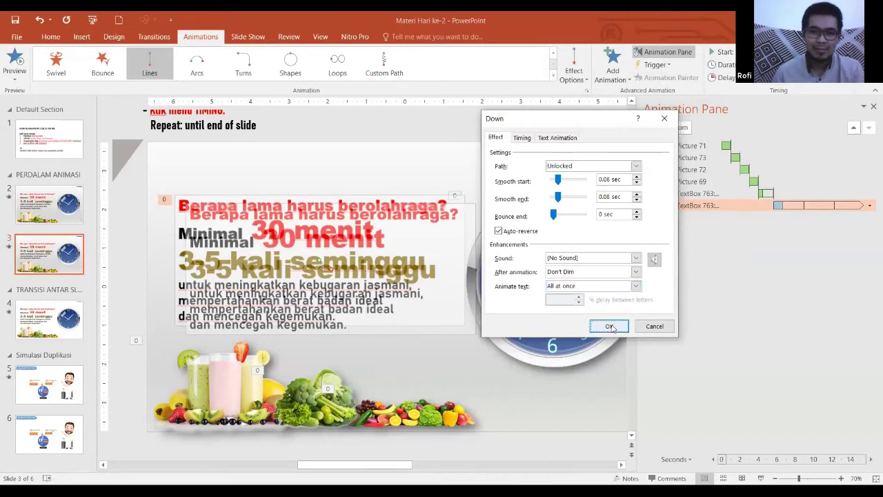
pyautogui.click(611, 327)
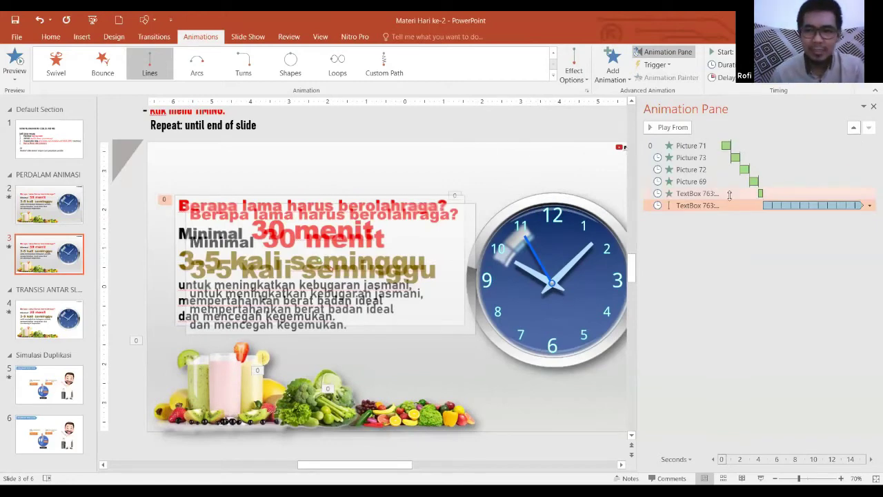
pyautogui.doubleClick(728, 207)
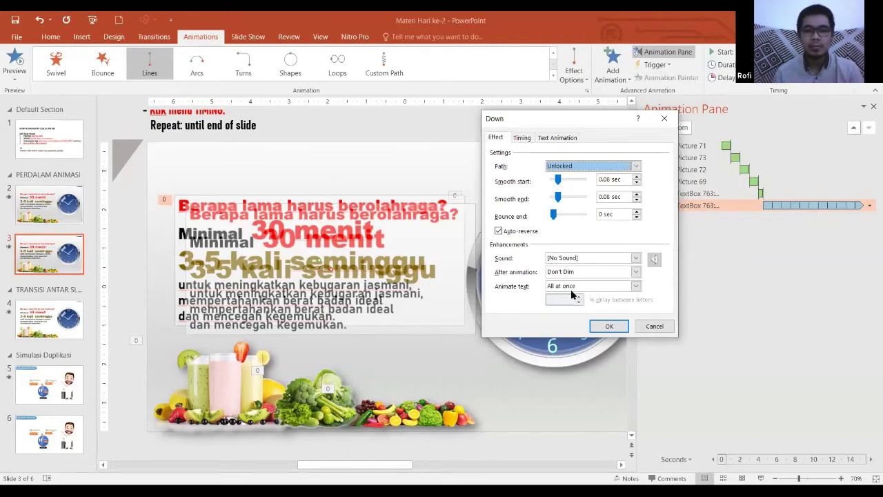
pyautogui.click(609, 326)
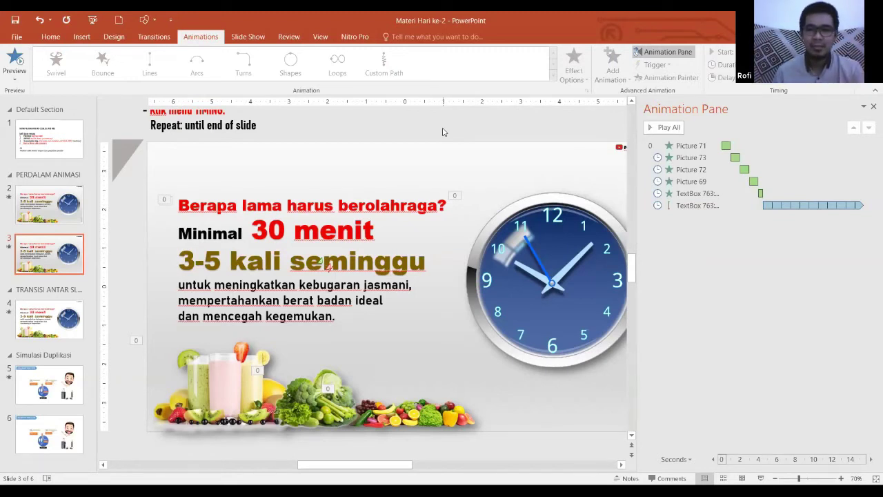
pyautogui.click(761, 481)
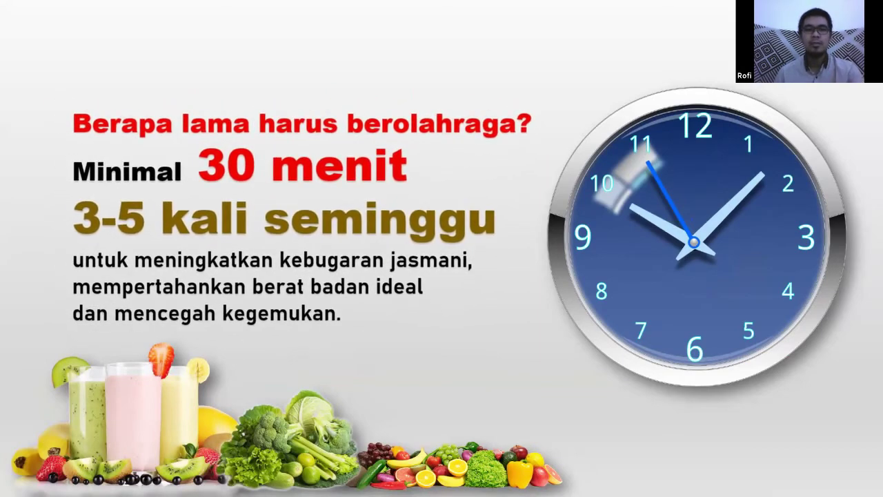
pyautogui.rightClick(743, 455)
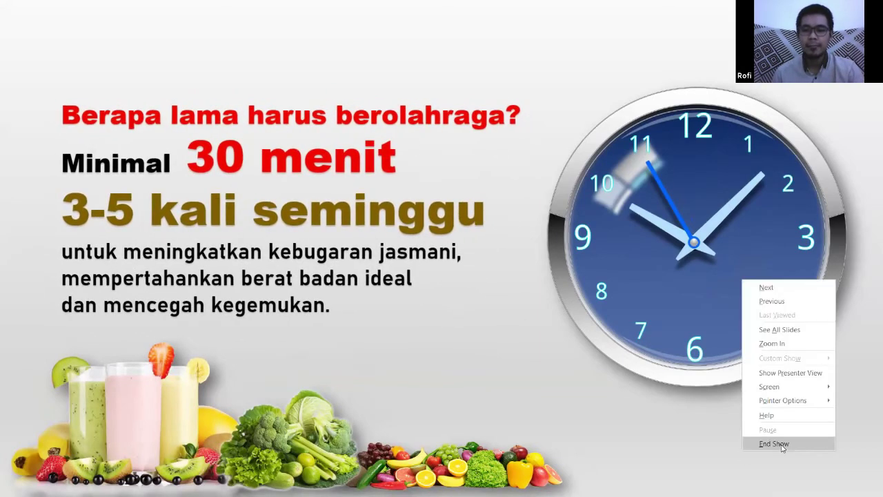
pyautogui.click(774, 444)
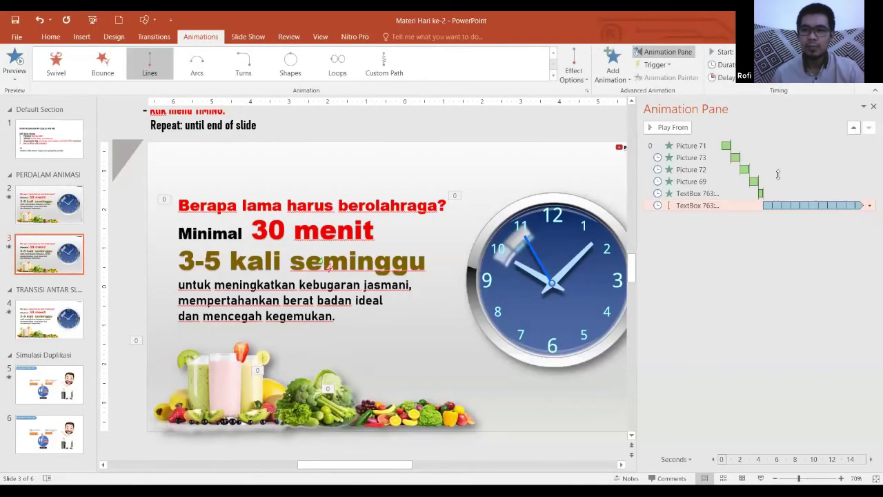
pyautogui.click(552, 123)
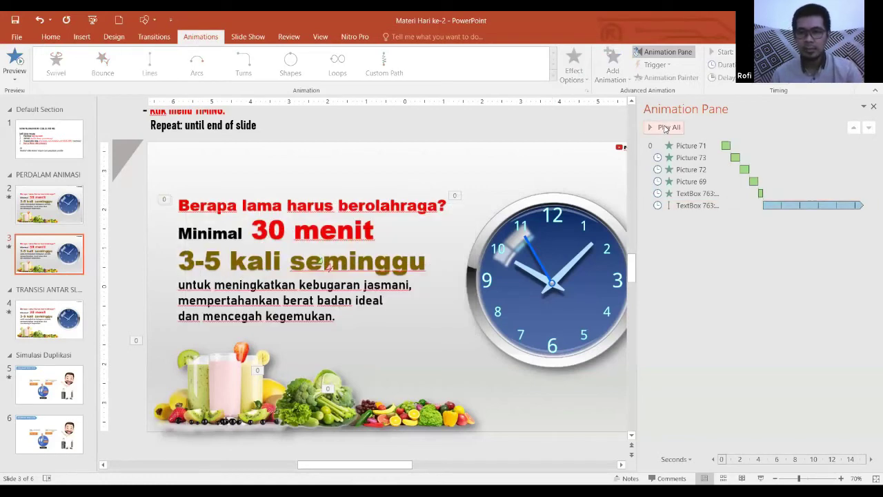
pyautogui.click(666, 128)
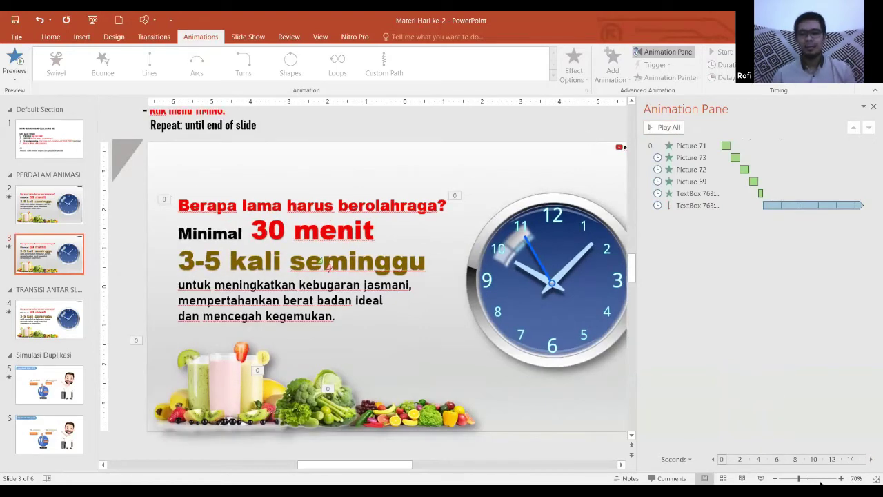
pyautogui.click(761, 478)
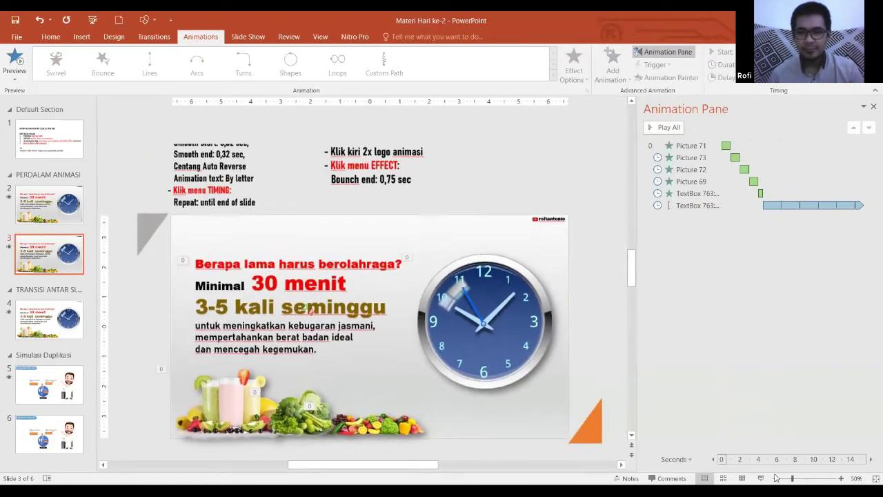
pyautogui.scroll(-1, 552, 437)
pyautogui.scroll(-1, 483, 407)
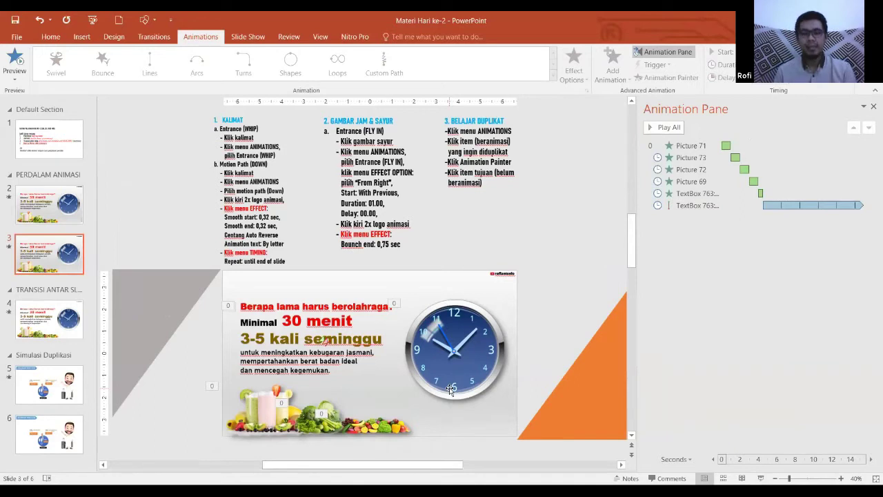
pyautogui.click(265, 414)
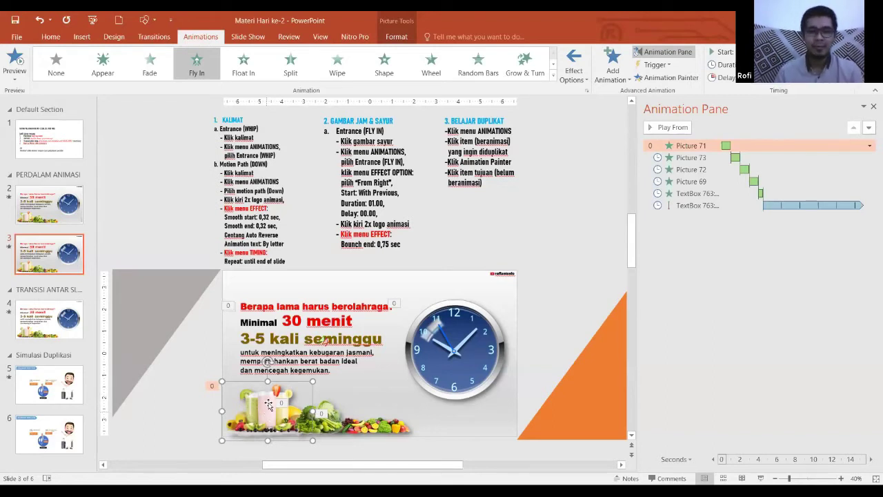
# - Check the question text box's animations, deselect it, and move to slide 4
pyautogui.click(338, 301)
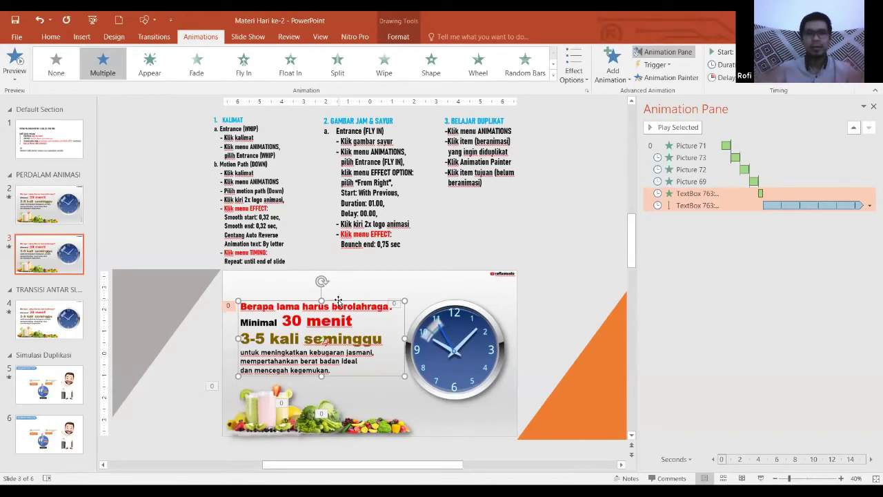
pyautogui.click(513, 247)
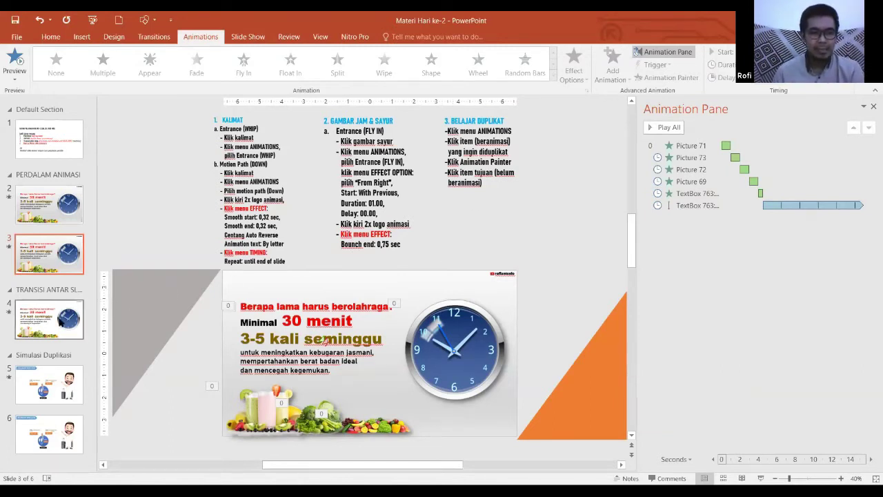
pyautogui.click(61, 319)
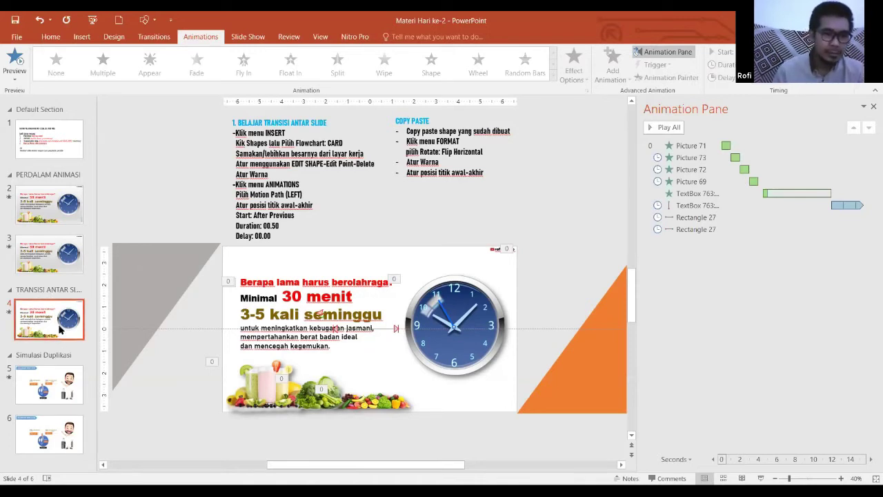
# - Zoom out to 20% to reveal the grey and orange slanted shapes beyond slide 4's edges
pyautogui.click(176, 273)
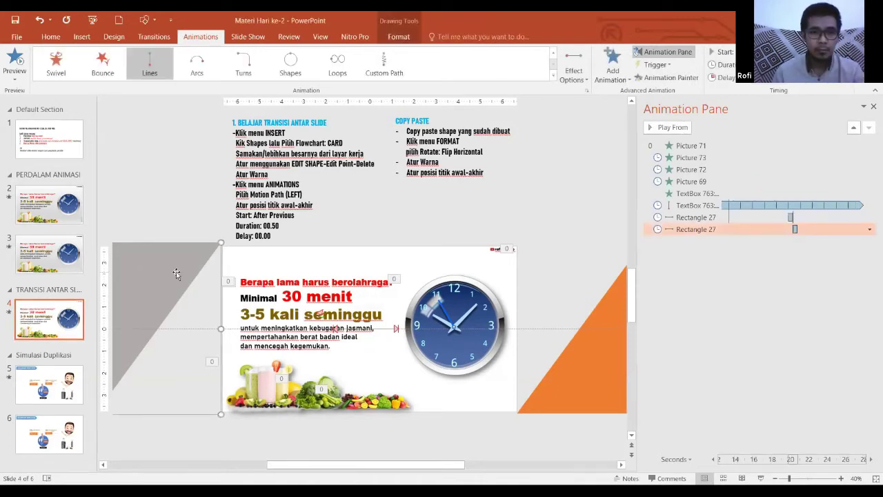
pyautogui.click(565, 389)
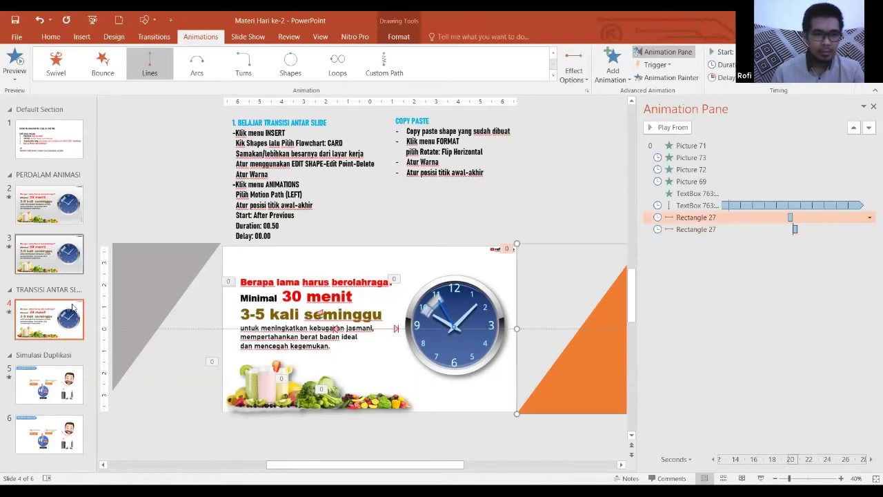
pyautogui.click(775, 478)
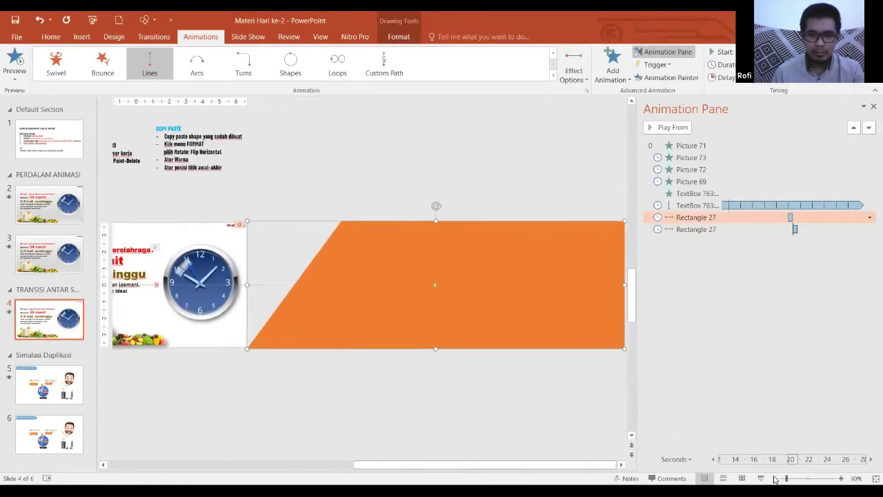
pyautogui.click(774, 479)
pyautogui.moveTo(507, 468); pyautogui.dragTo(477, 467)
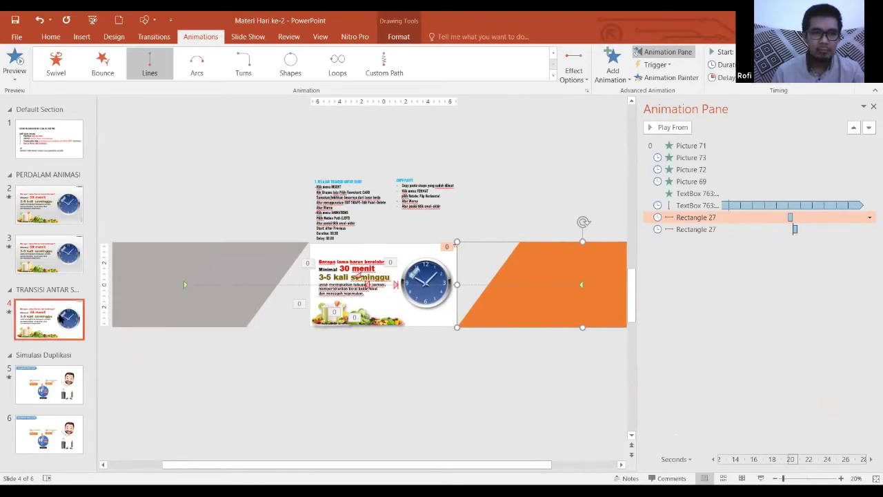
pyautogui.click(54, 316)
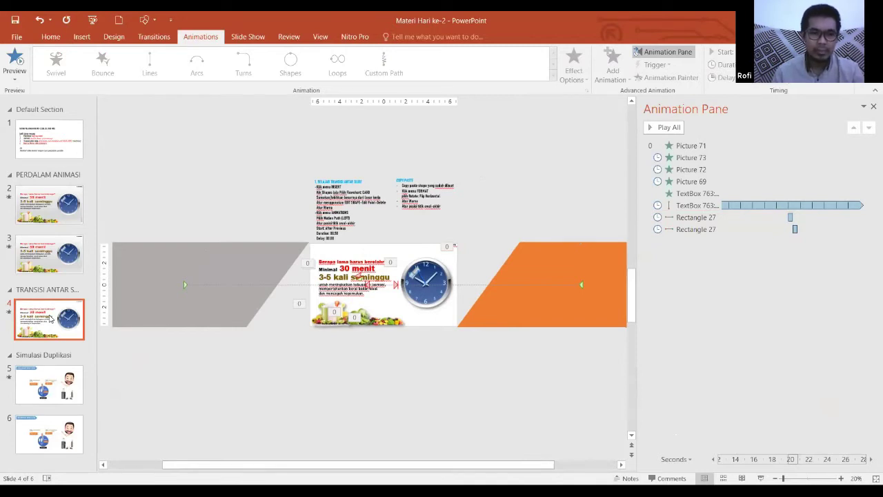
# - Look over slide 4's grey and orange slanted shapes before copying the slide
pyautogui.rightClick(50, 318)
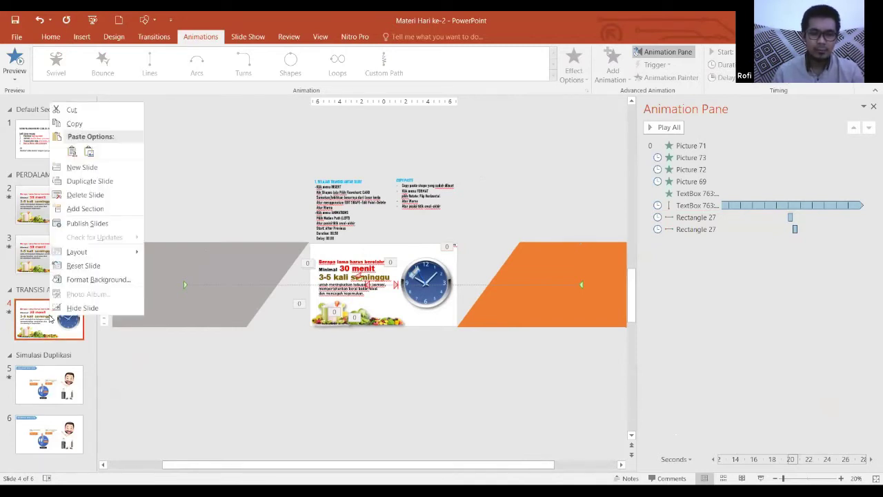
pyautogui.click(237, 371)
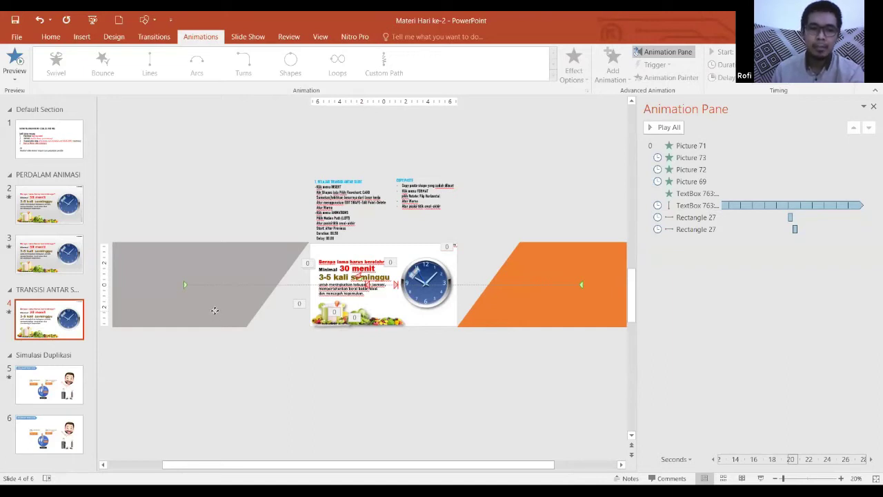
pyautogui.click(523, 310)
pyautogui.click(244, 307)
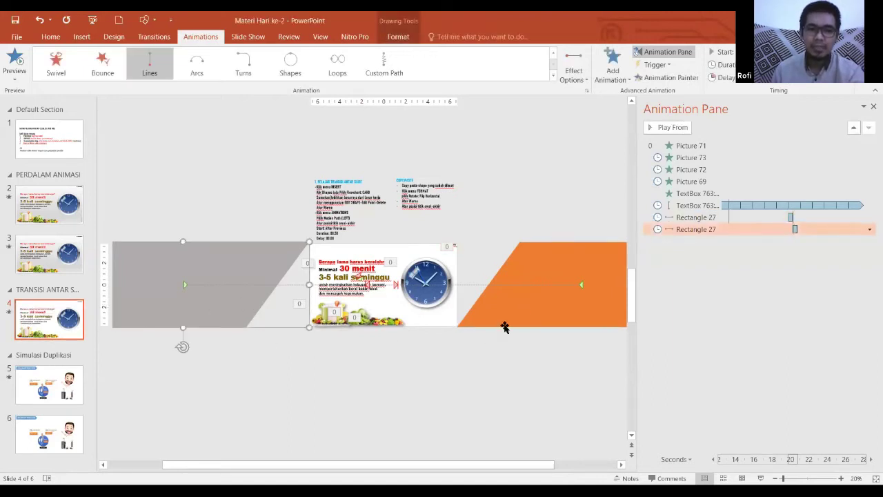
pyautogui.click(503, 325)
pyautogui.click(353, 384)
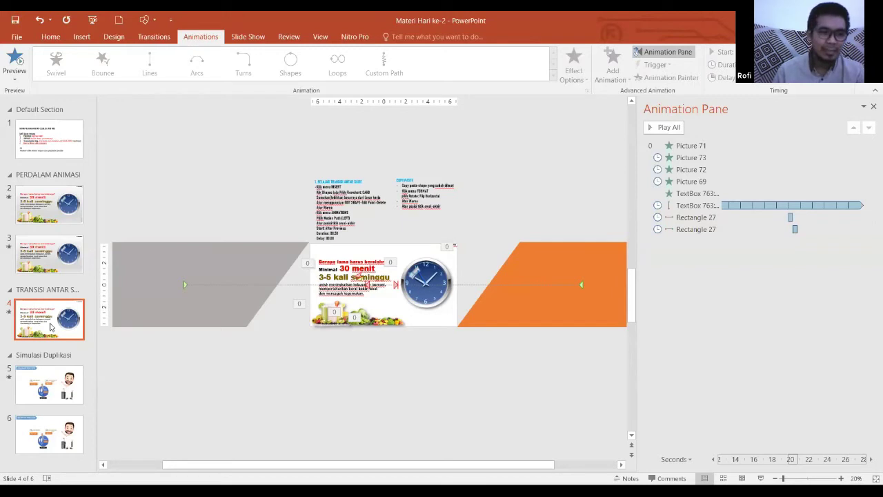
# - Duplicate slide 4 as a new slide 5
pyautogui.rightClick(50, 327)
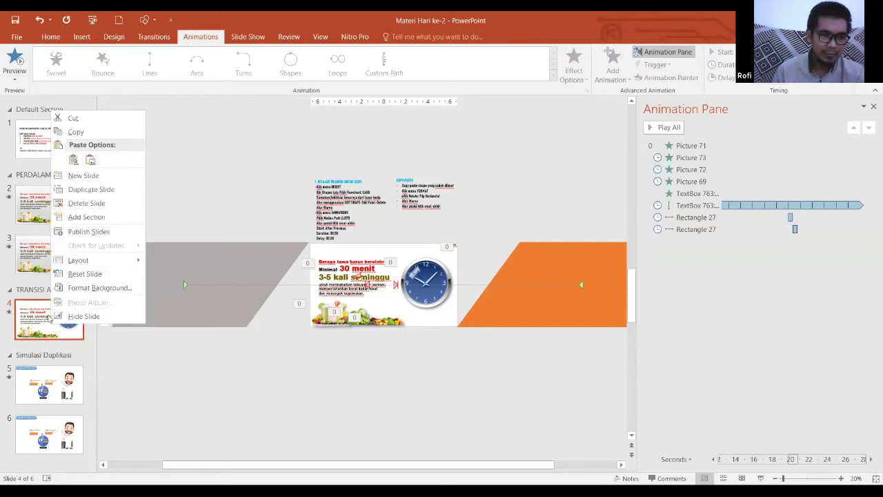
pyautogui.click(50, 319)
pyautogui.rightClick(49, 319)
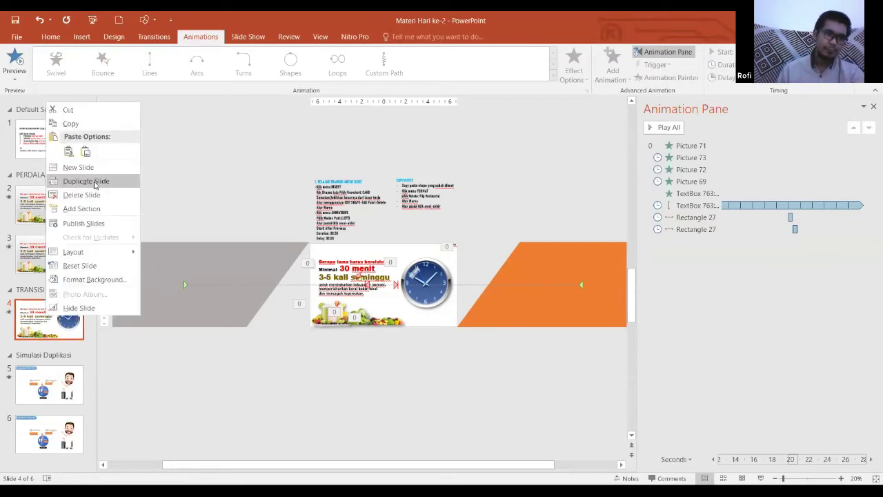
pyautogui.click(95, 183)
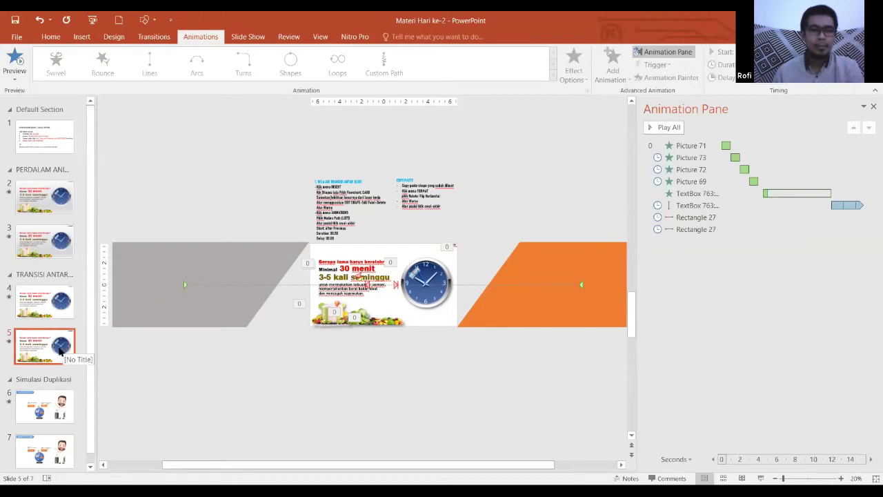
# - Delete the accidental extra slide copy and select the new slide 5
pyautogui.rightClick(56, 350)
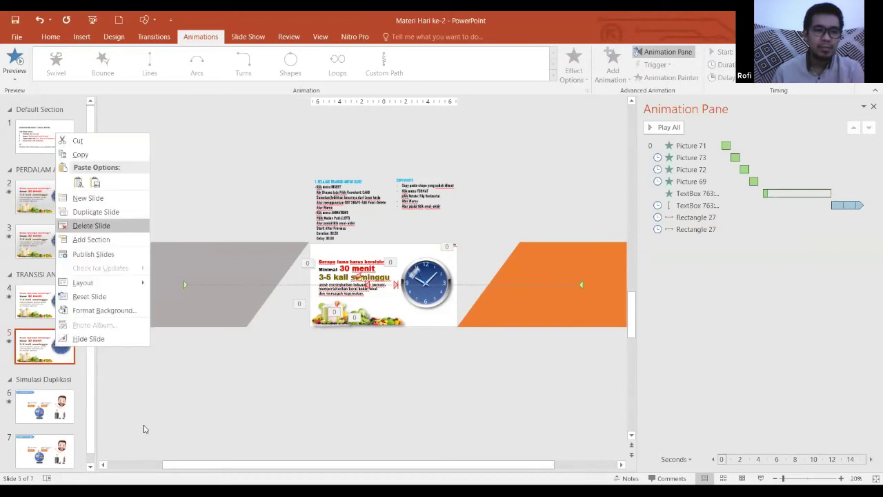
pyautogui.press('Escape')
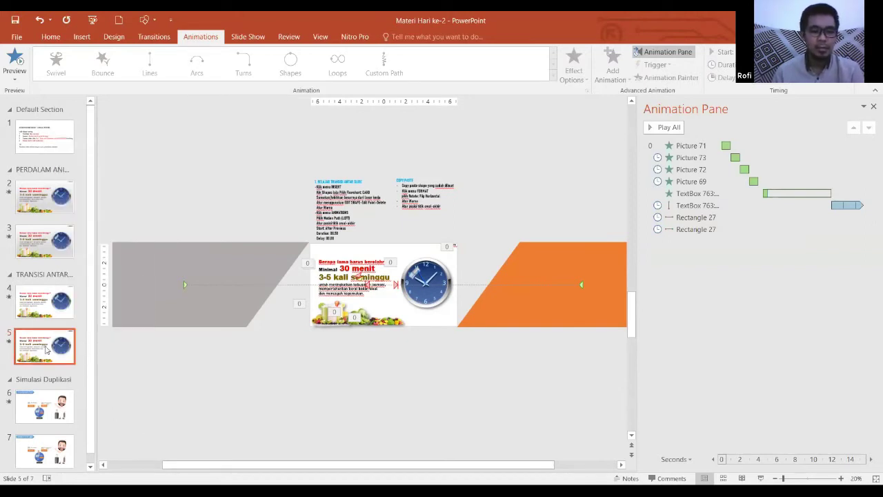
pyautogui.keyDown('ctrl'); pyautogui.moveTo(46, 350); pyautogui.dragTo(57, 397); pyautogui.keyUp('ctrl')
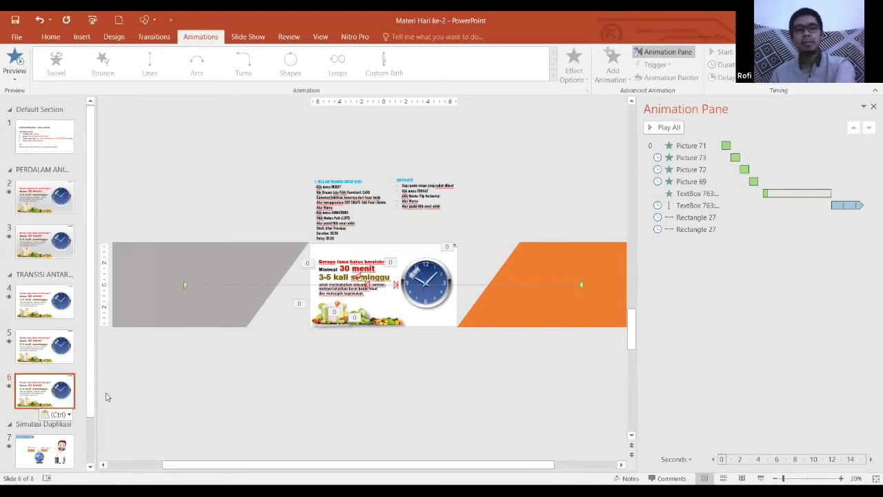
pyautogui.press('Delete')
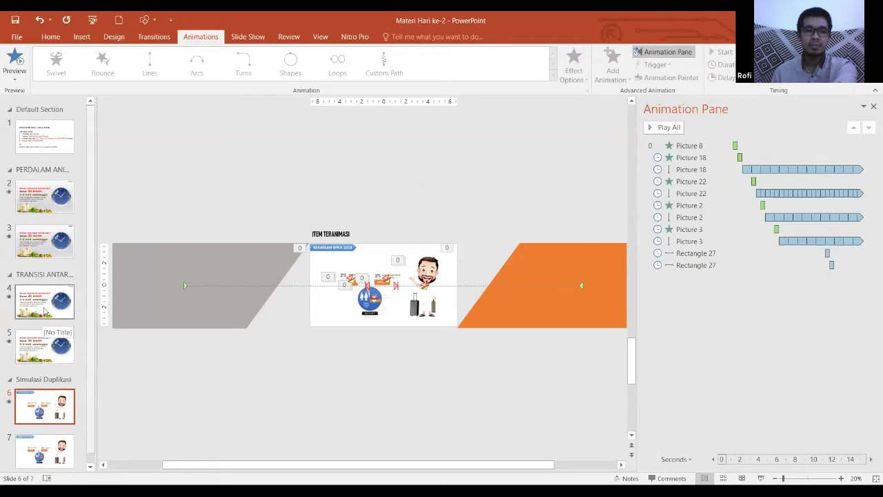
pyautogui.click(11, 303)
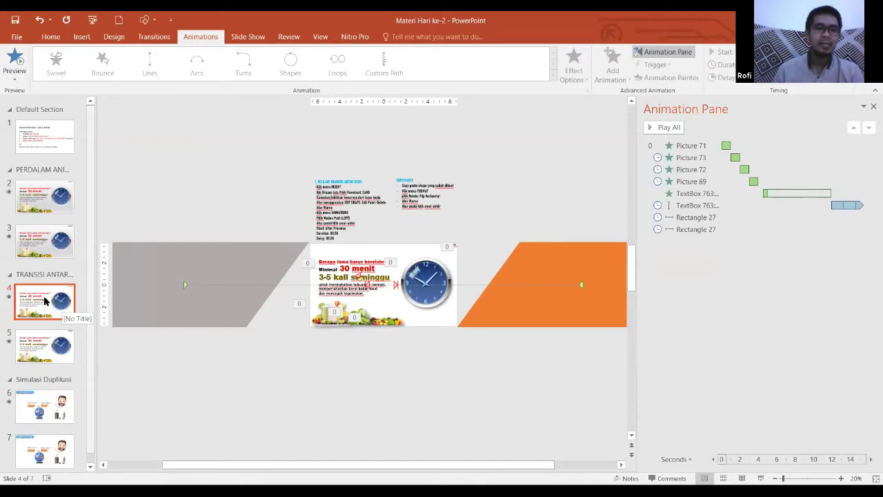
pyautogui.rightClick(44, 301)
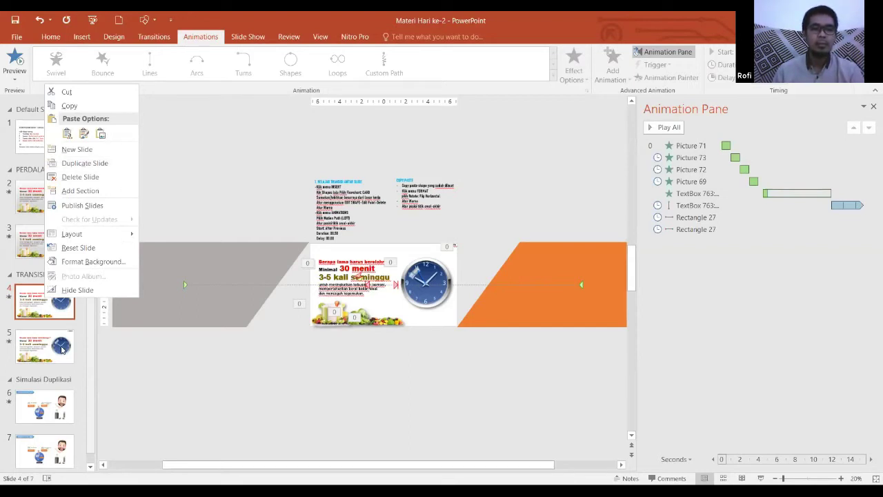
pyautogui.click(61, 350)
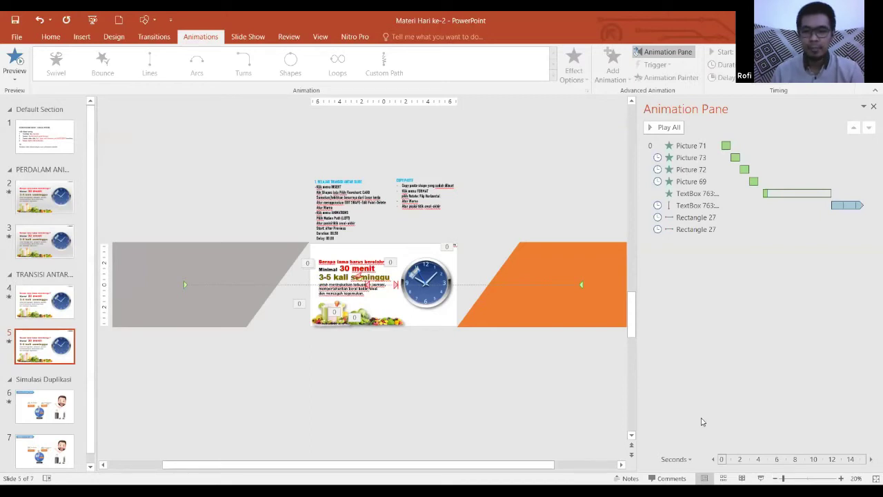
# - Zoom out around slide 5 to locate the leftover off-slide grey and orange shapes
pyautogui.click(841, 479)
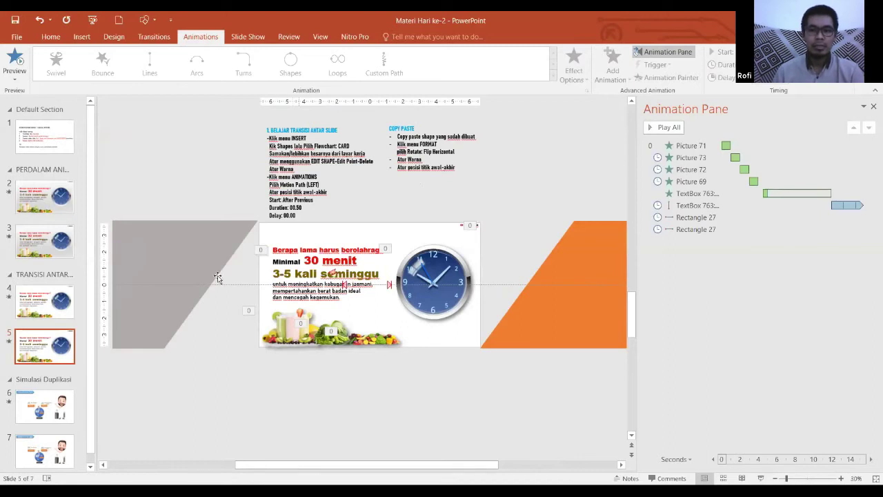
pyautogui.click(776, 478)
pyautogui.click(776, 479)
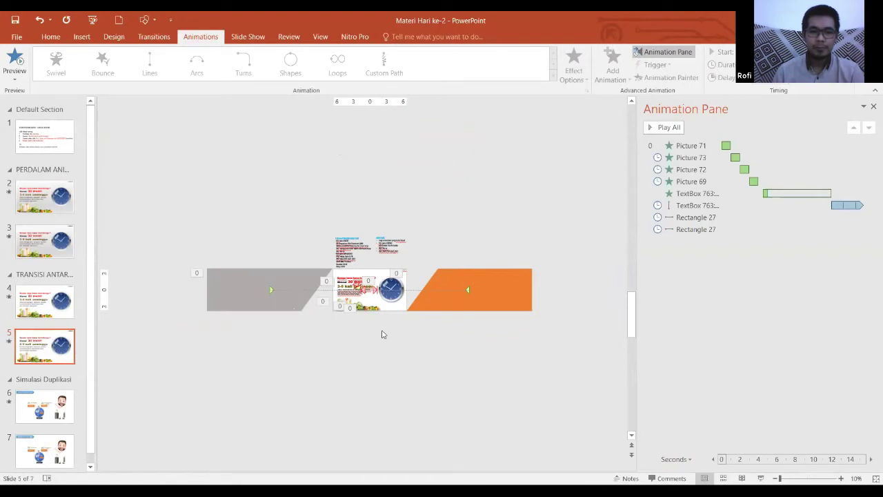
pyautogui.click(238, 293)
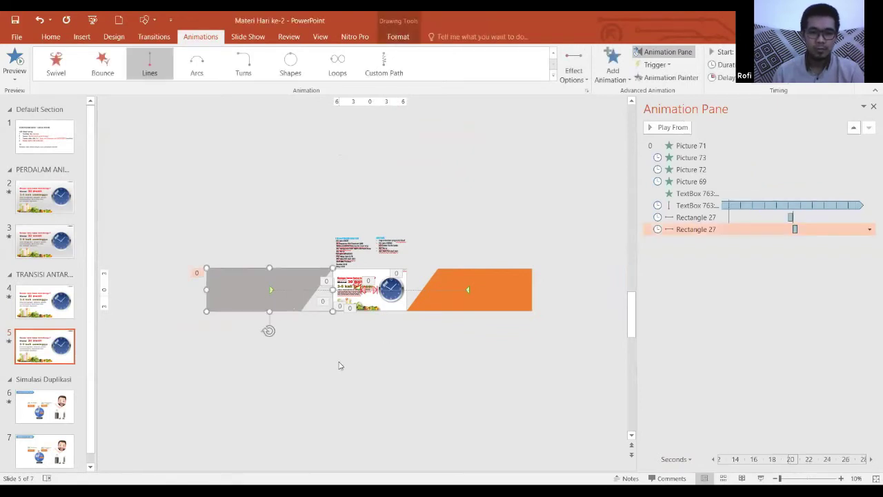
pyautogui.click(339, 365)
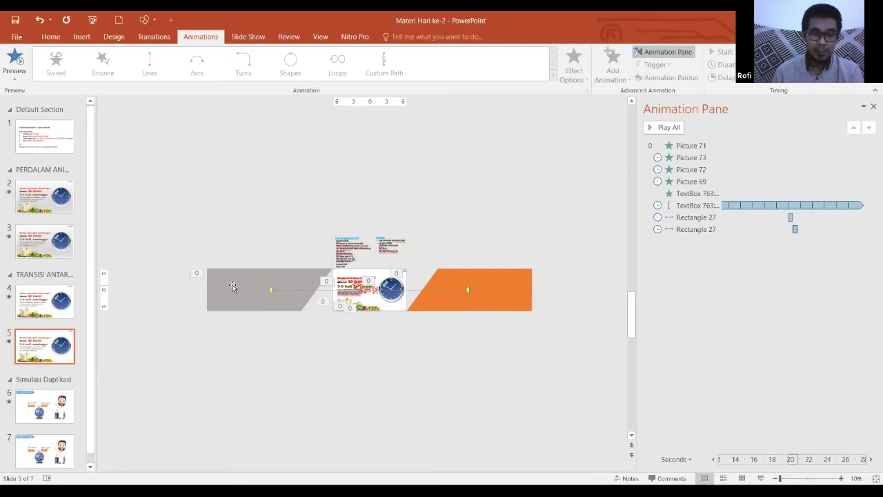
# - Delete the grey rectangle and orange card beside slide 5, along with their motion paths
pyautogui.click(233, 285)
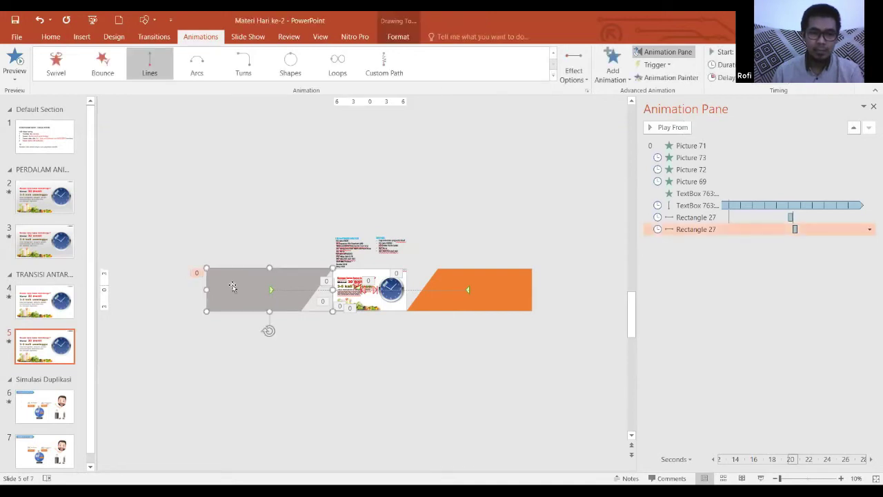
pyautogui.press('Delete')
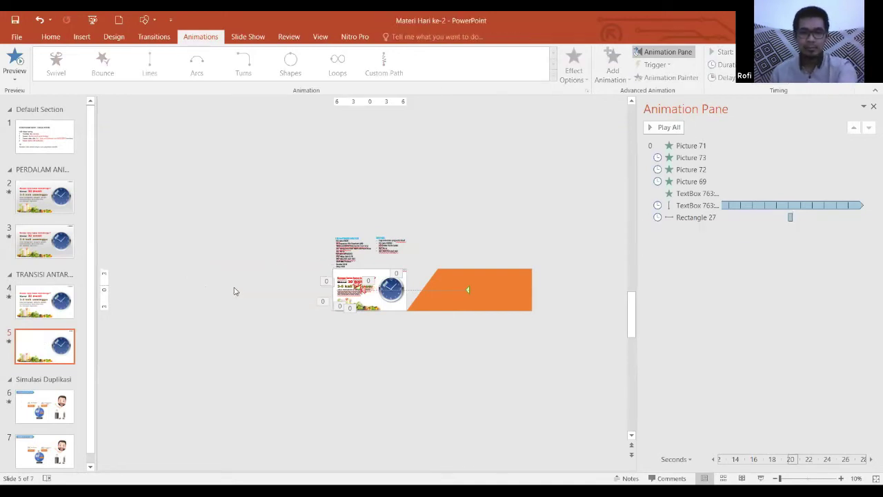
pyautogui.click(510, 290)
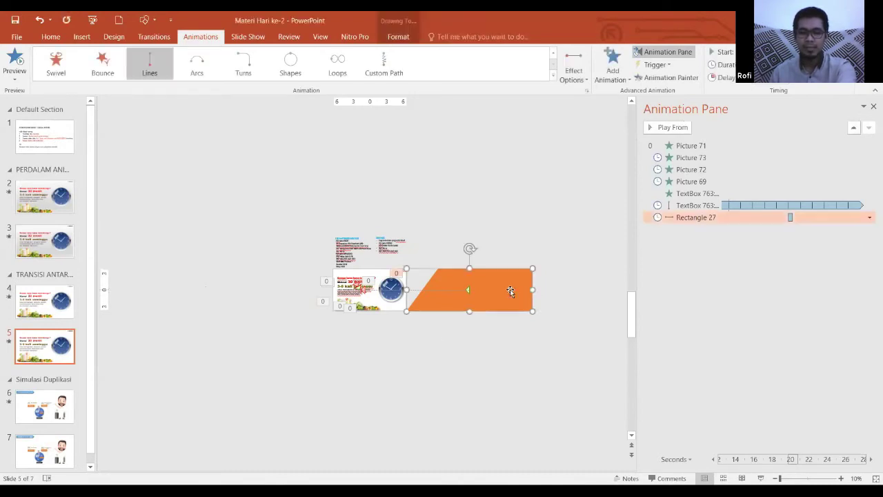
pyautogui.press('Delete')
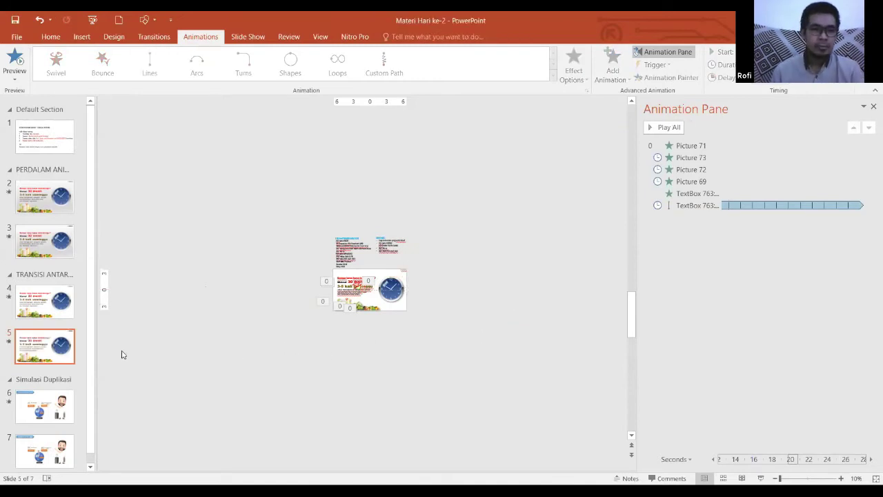
# - Set the zoom to 30% and pick Flowchart: Card from the Insert Shapes gallery
pyautogui.click(841, 478)
pyautogui.click(841, 479)
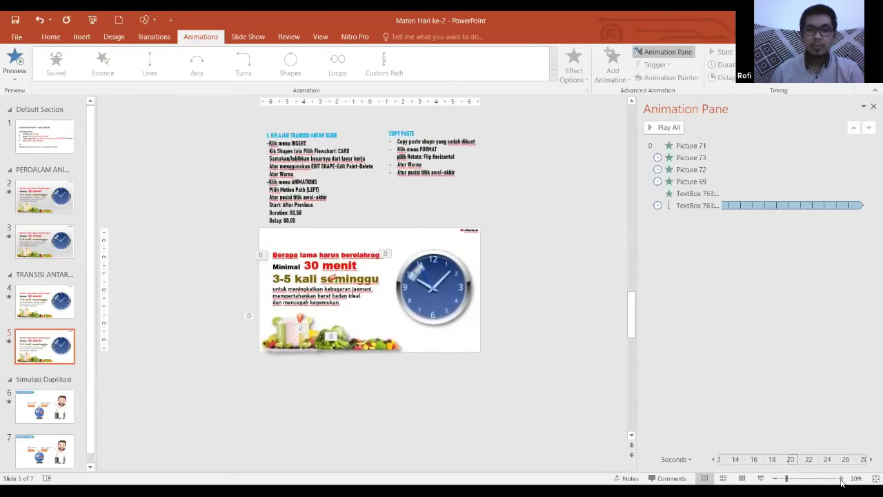
pyautogui.click(841, 478)
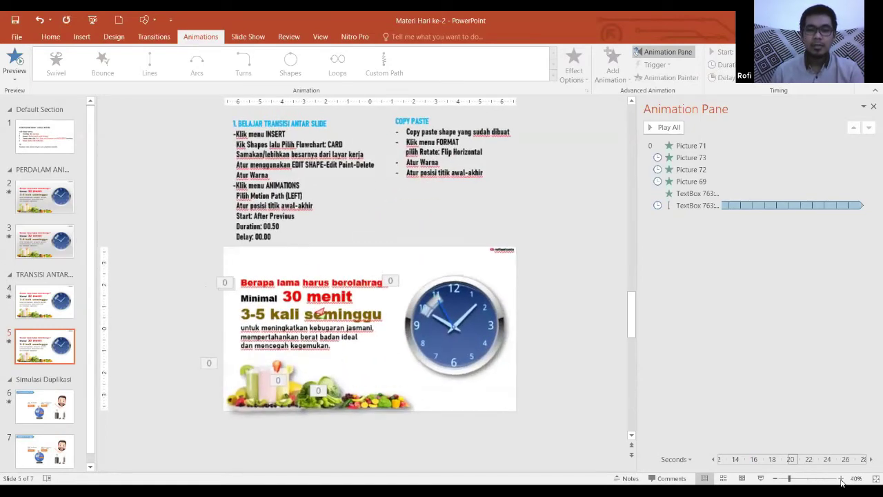
pyautogui.click(775, 478)
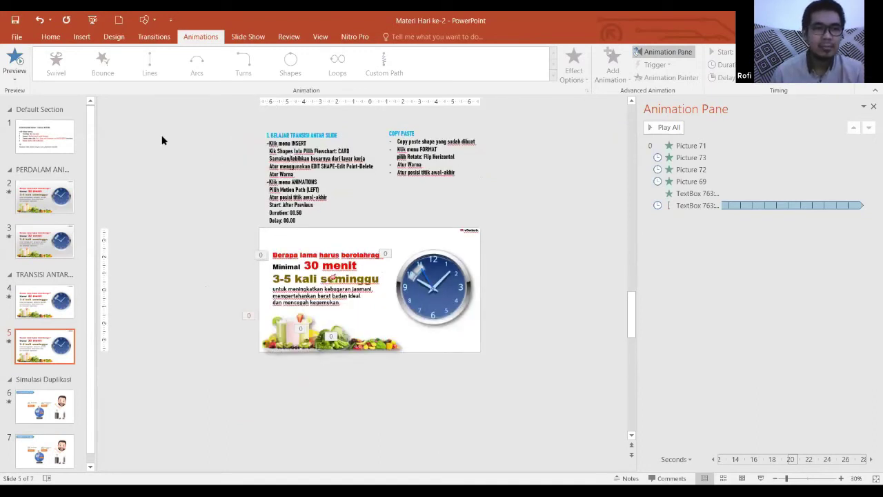
pyautogui.click(82, 38)
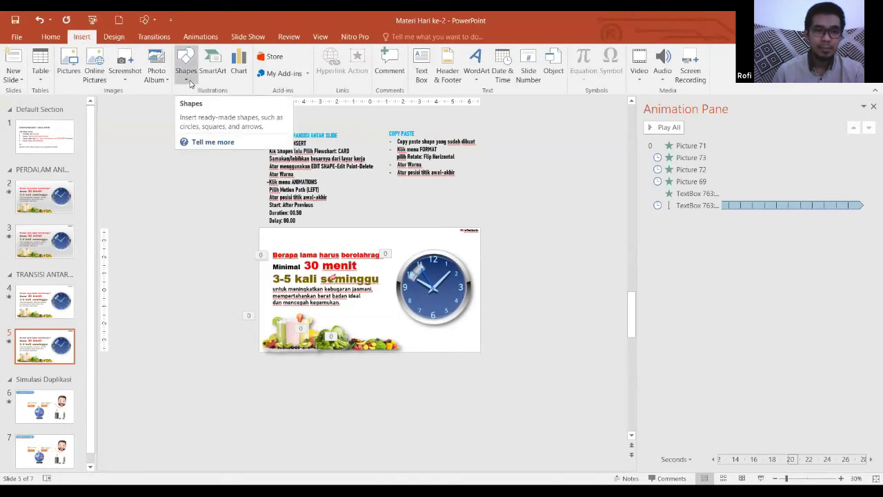
pyautogui.click(187, 76)
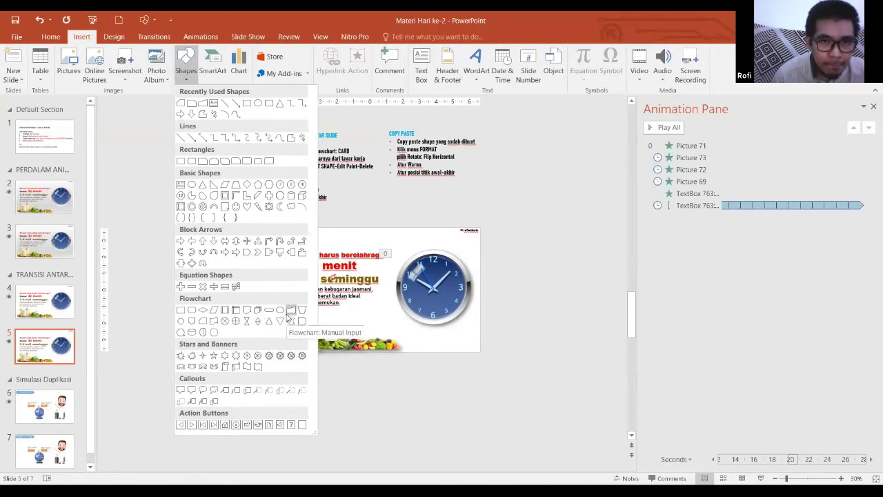
pyautogui.click(174, 102)
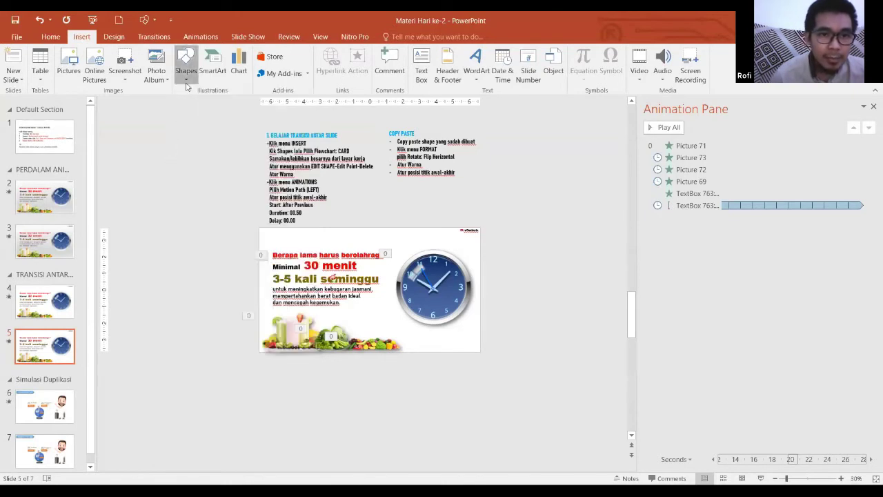
pyautogui.click(186, 82)
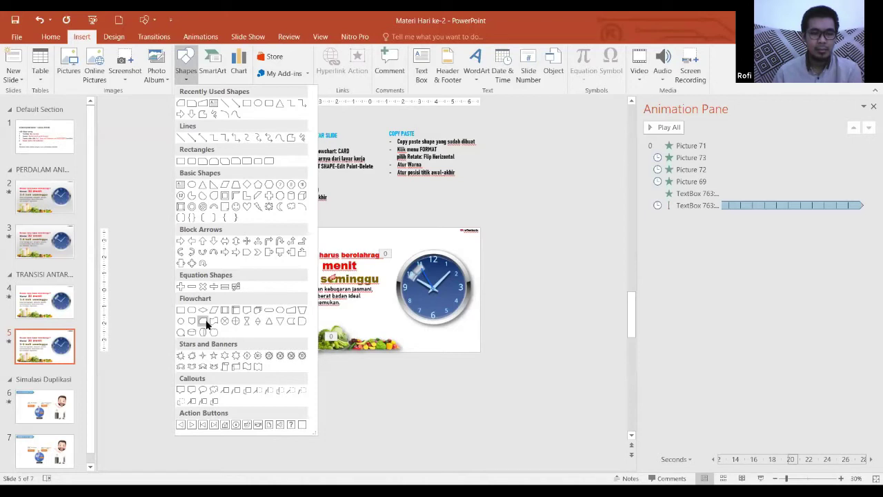
pyautogui.click(206, 324)
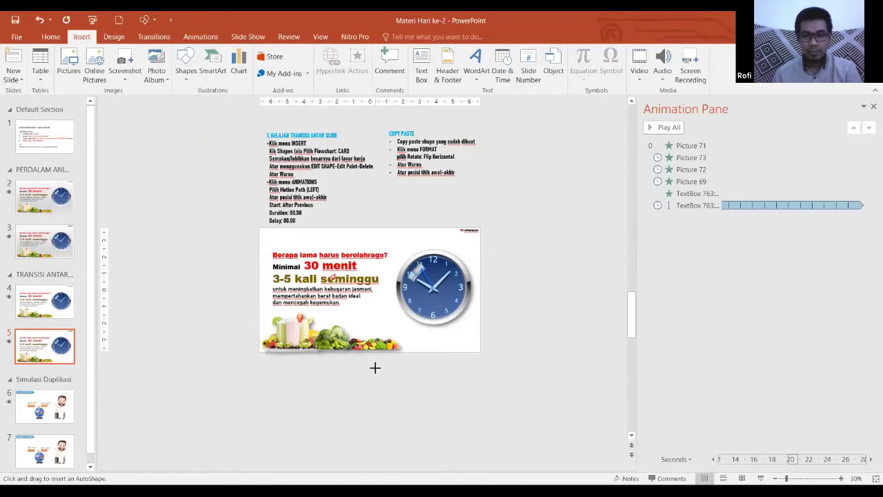
# - Draw a slide-wide Flowchart: Card shape below the slide and nudge it slightly up and right
pyautogui.moveTo(376, 367); pyautogui.dragTo(593, 466)
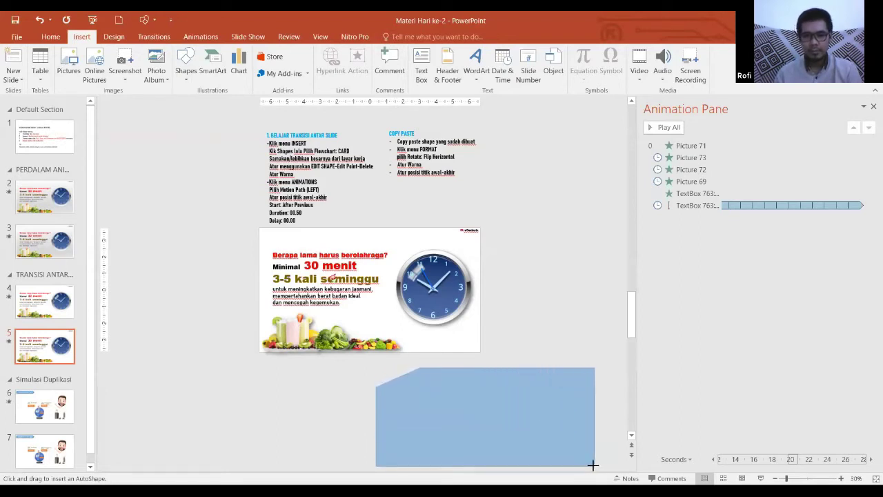
pyautogui.moveTo(593, 466); pyautogui.dragTo(591, 465)
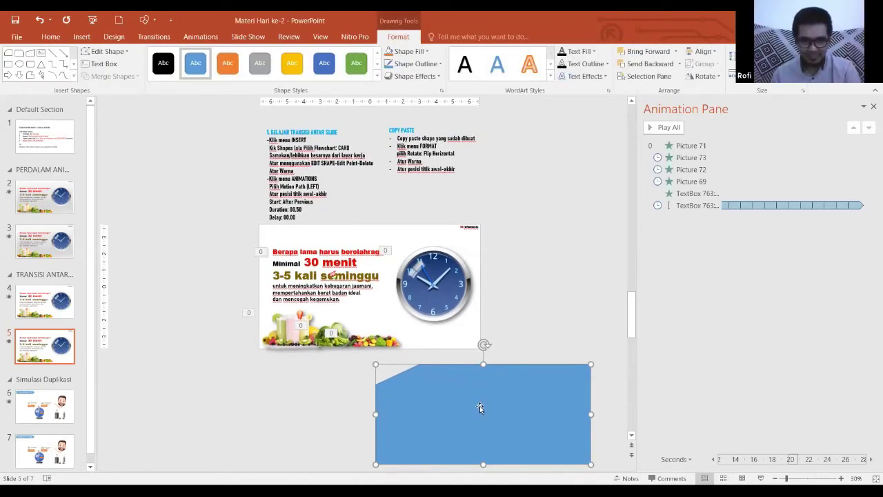
pyautogui.moveTo(479, 405); pyautogui.dragTo(487, 399)
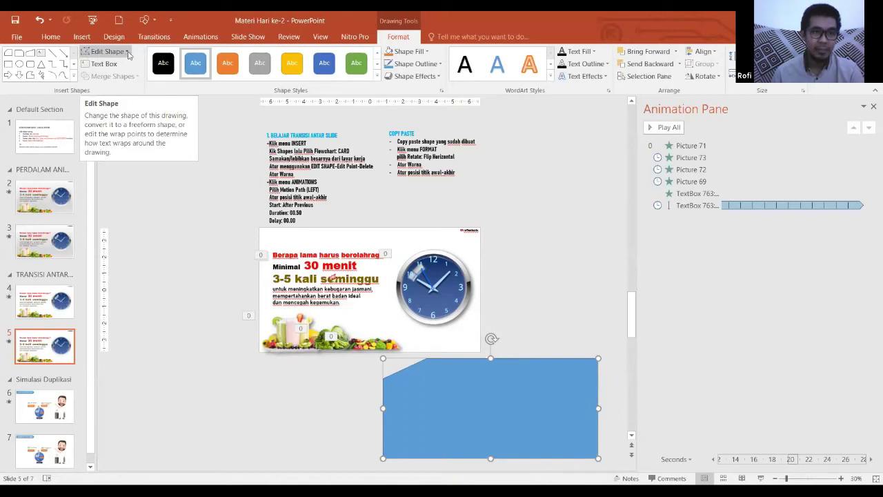
# - Put the blue card shape into Edit Points mode through Edit Shape
pyautogui.click(128, 52)
pyautogui.click(114, 54)
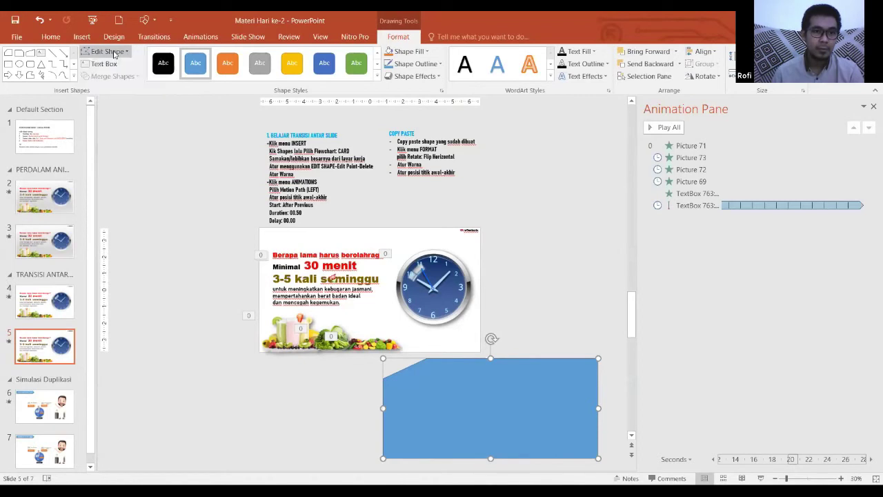
pyautogui.click(116, 54)
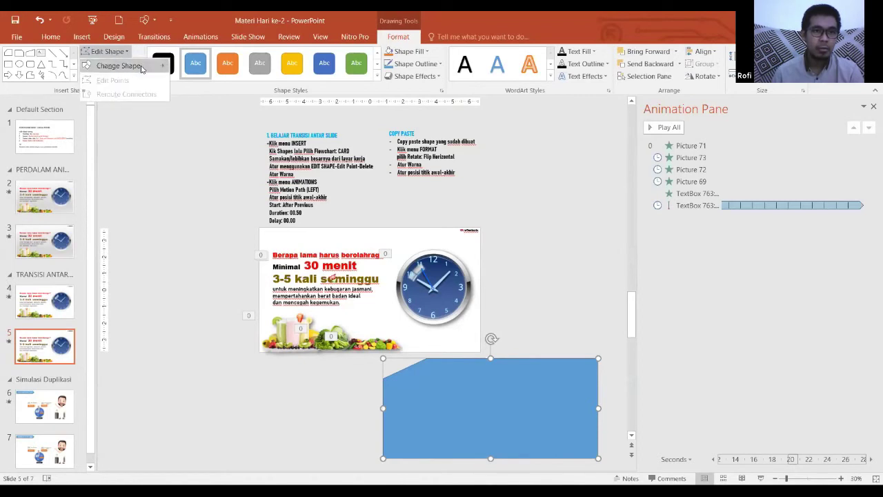
pyautogui.moveTo(142, 68)
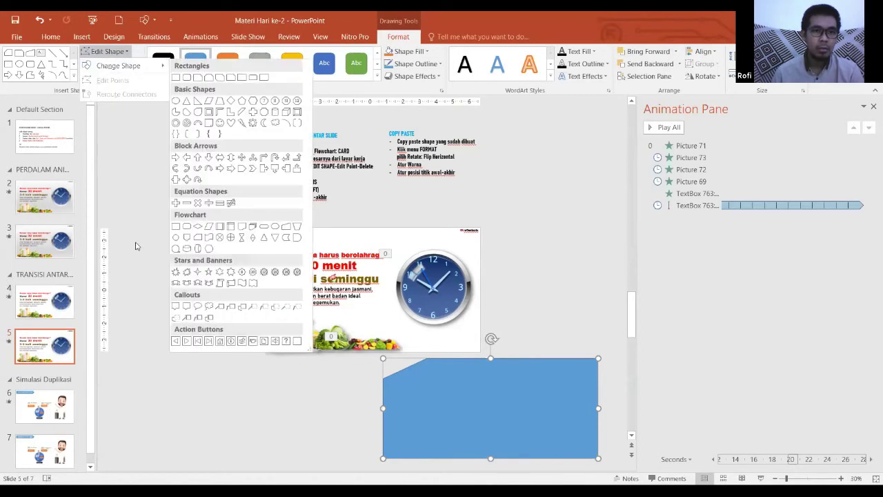
pyautogui.click(521, 299)
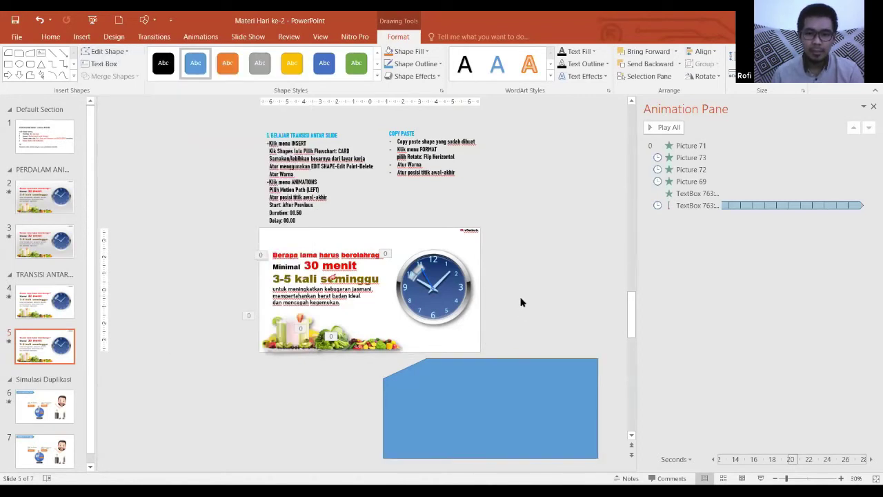
pyautogui.click(127, 56)
pyautogui.click(538, 339)
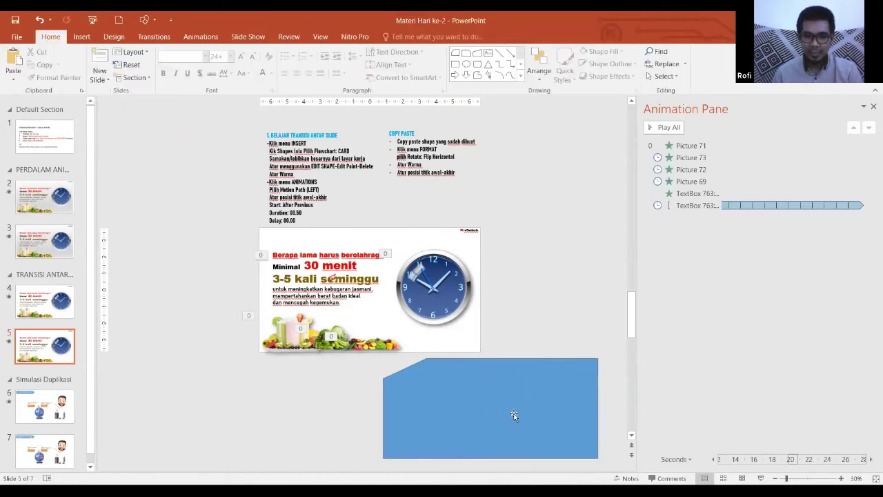
pyautogui.click(514, 415)
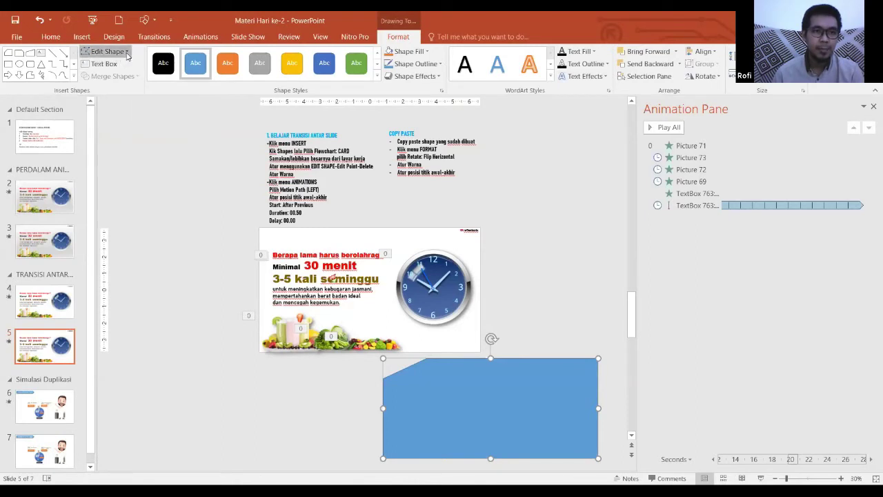
pyautogui.click(127, 55)
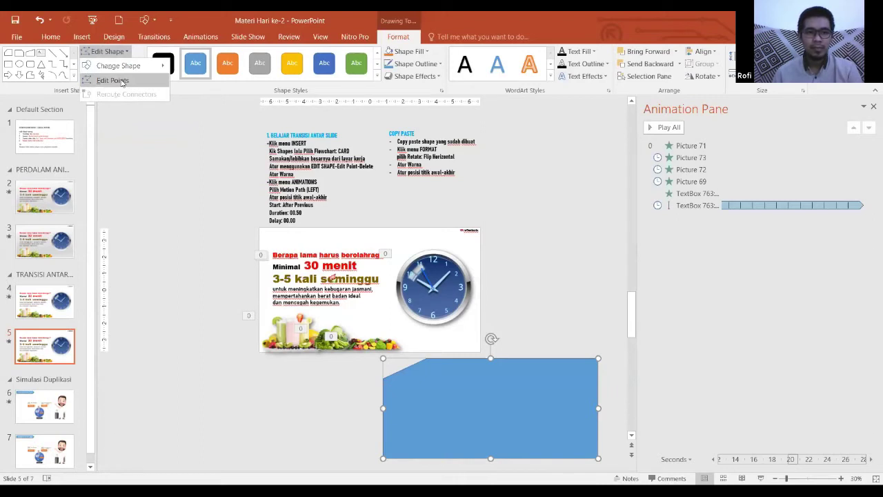
pyautogui.click(113, 80)
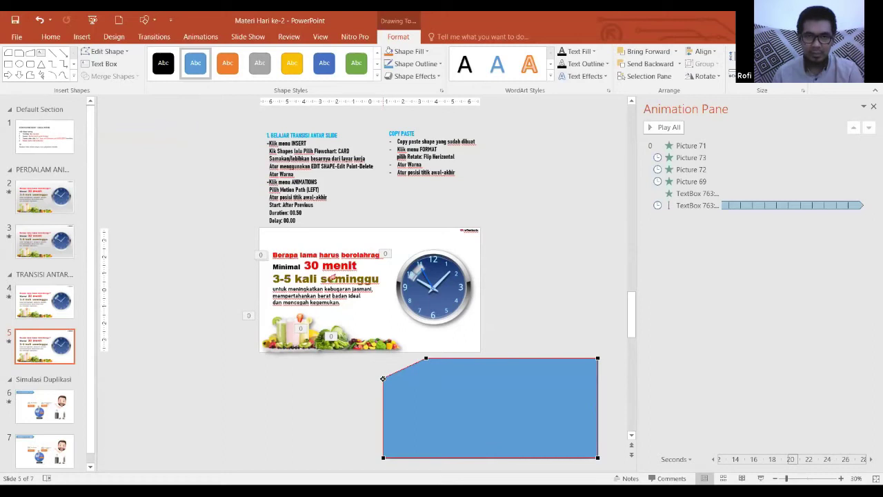
# - Delete the clipped corner's lower vertex so the left edge slants, then exit point editing
pyautogui.click(383, 379)
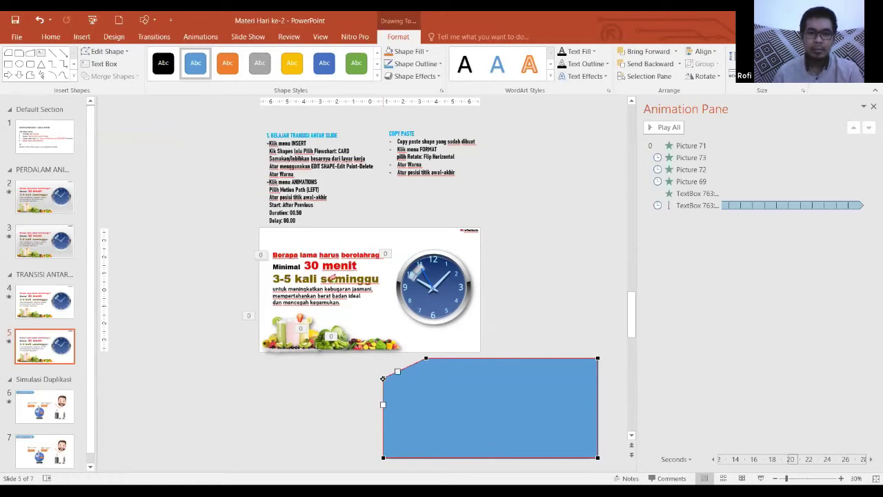
pyautogui.rightClick(383, 379)
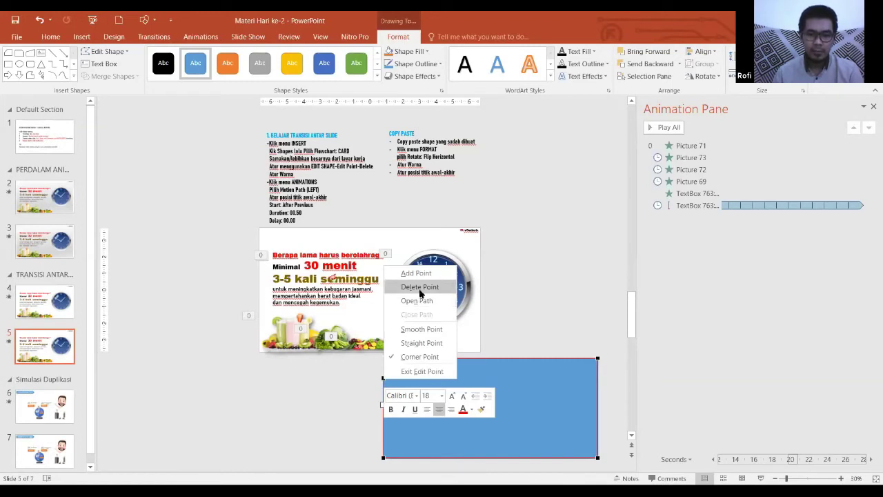
pyautogui.click(420, 288)
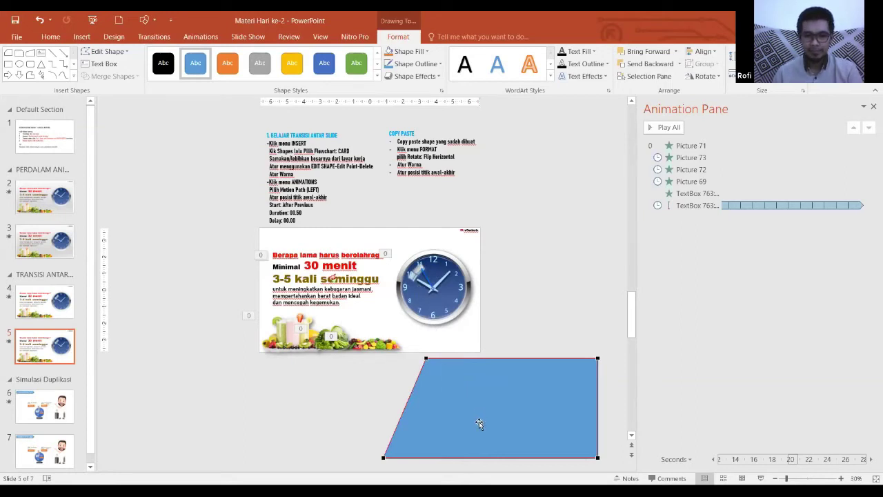
pyautogui.click(426, 358)
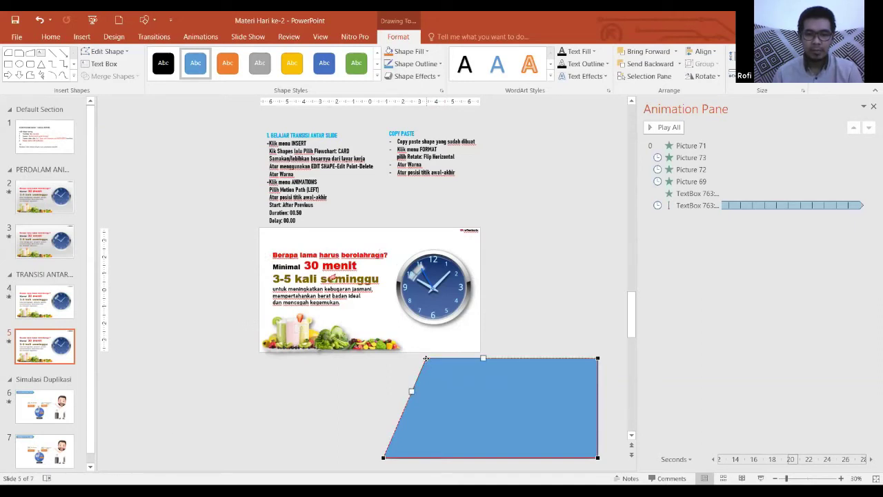
pyautogui.moveTo(426, 358)
pyautogui.mouseDown()
pyautogui.moveTo(522, 431)
pyautogui.moveTo(493, 359)
pyautogui.mouseUp()
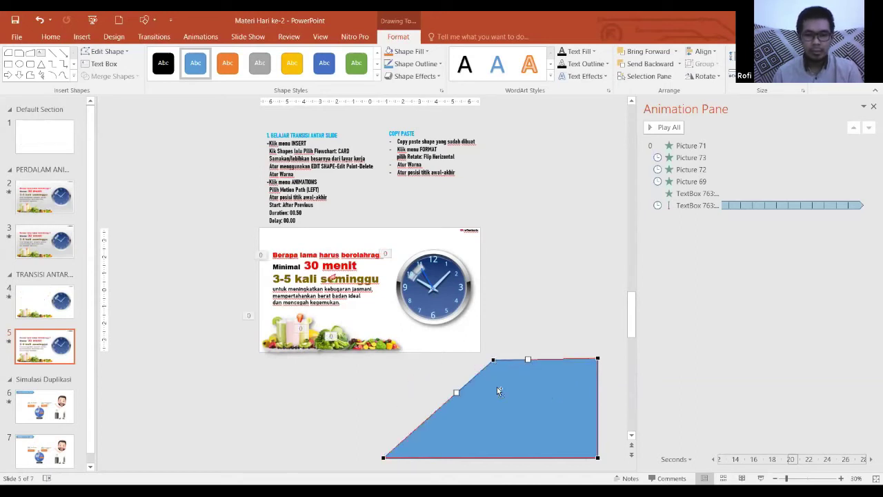
pyautogui.hotkey('ctrl', 'z')
pyautogui.hotkey('ctrl', 'z')
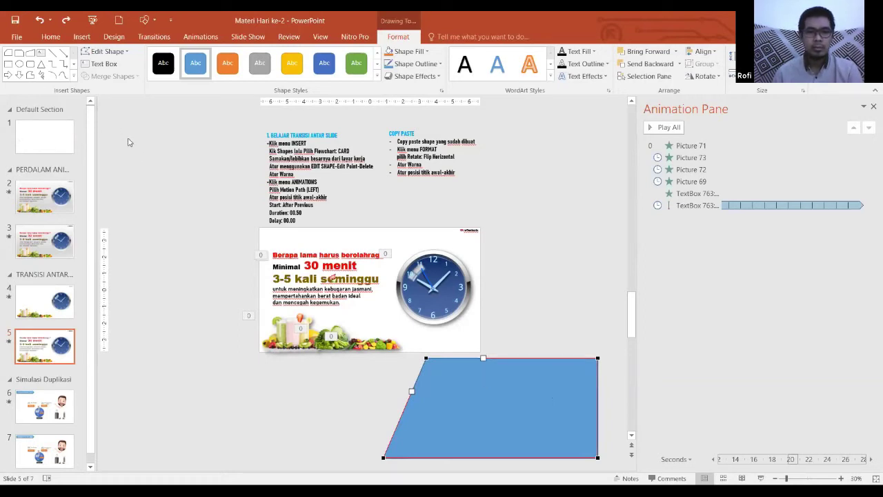
pyautogui.click(128, 143)
pyautogui.click(485, 402)
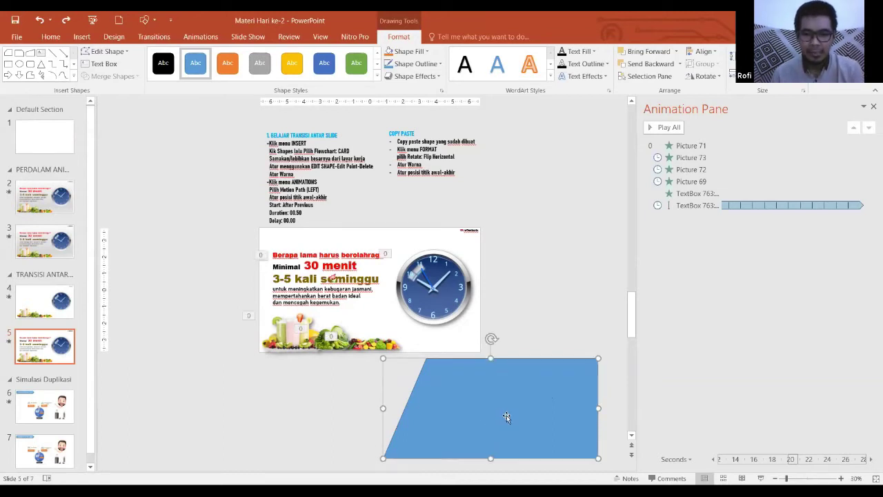
# - Resize the slanted card over the slide to match its height and right edge
pyautogui.moveTo(506, 417)
pyautogui.mouseDown()
pyautogui.moveTo(505, 285)
pyautogui.moveTo(336, 286)
pyautogui.moveTo(333, 279)
pyautogui.mouseUp()
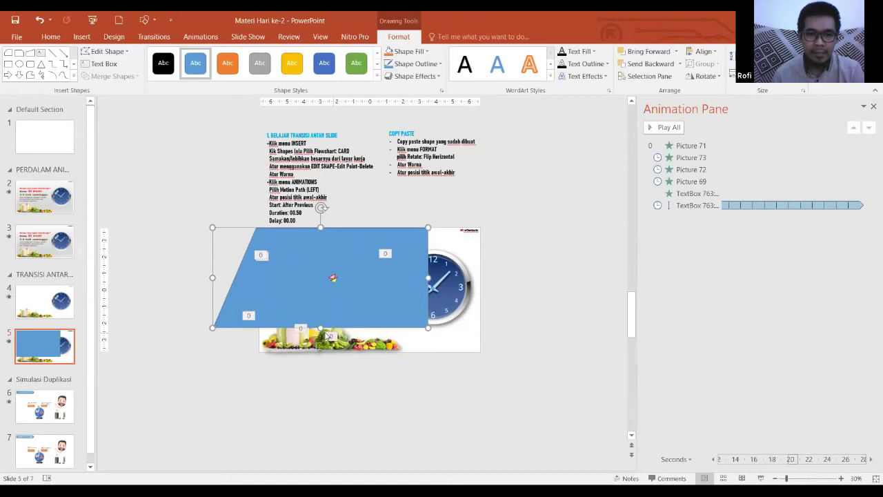
pyautogui.moveTo(321, 328); pyautogui.dragTo(319, 352)
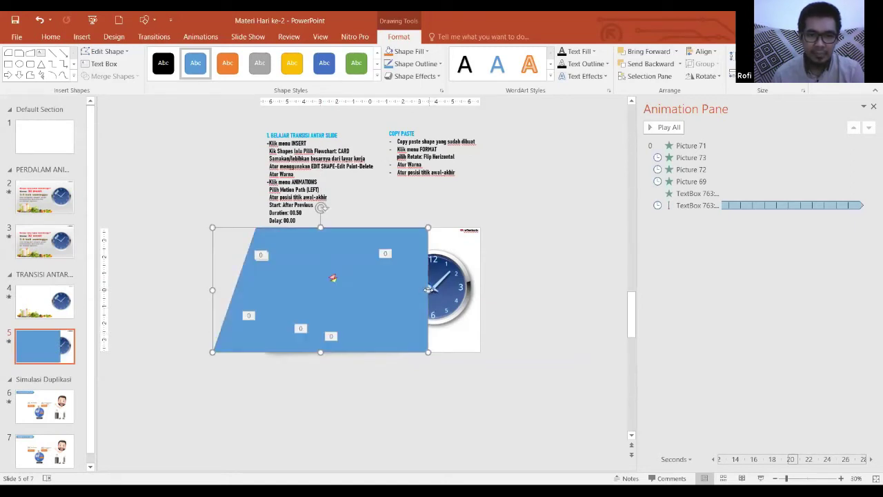
pyautogui.moveTo(429, 290); pyautogui.dragTo(481, 290)
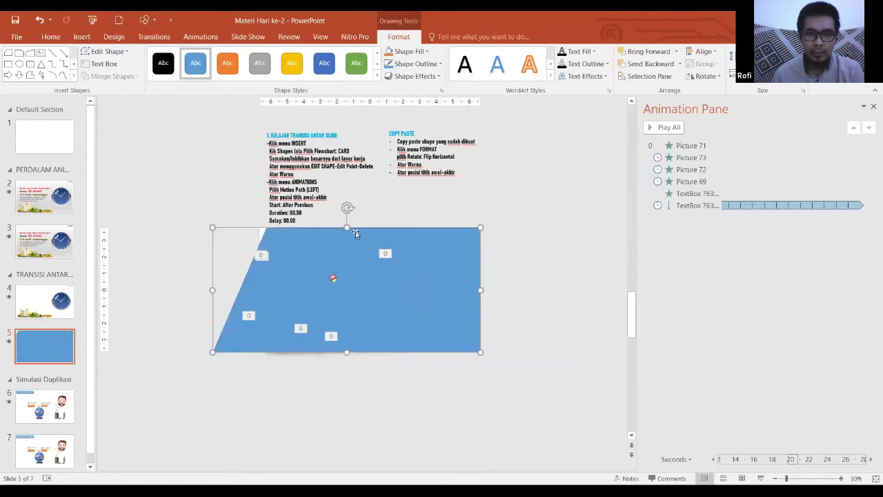
pyautogui.moveTo(347, 228); pyautogui.dragTo(347, 225)
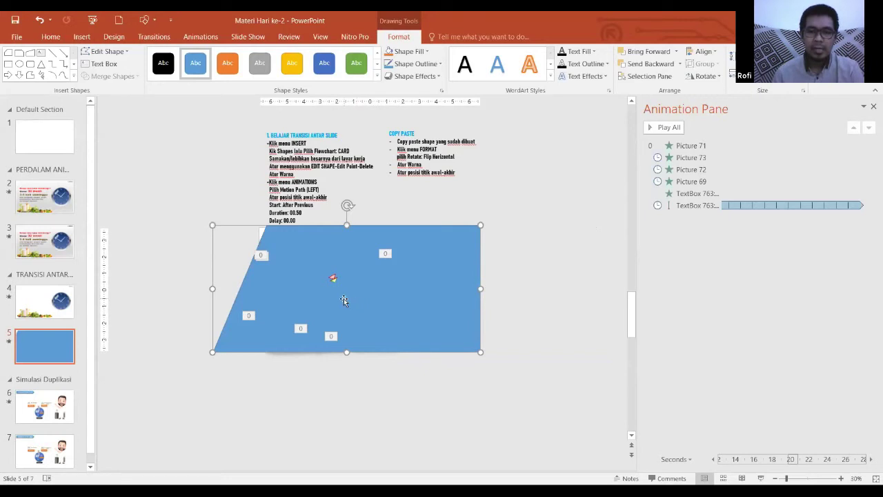
pyautogui.moveTo(343, 300); pyautogui.dragTo(624, 304)
pyautogui.hotkey('ctrl', 'z')
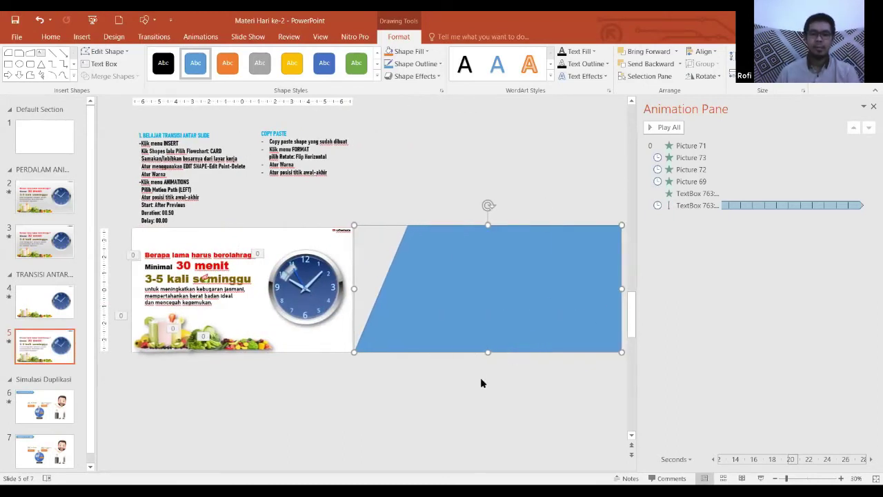
# - Park the blue slanted card just outside the slide's right edge, checking the Motion Path (LEFT) note
pyautogui.click(469, 379)
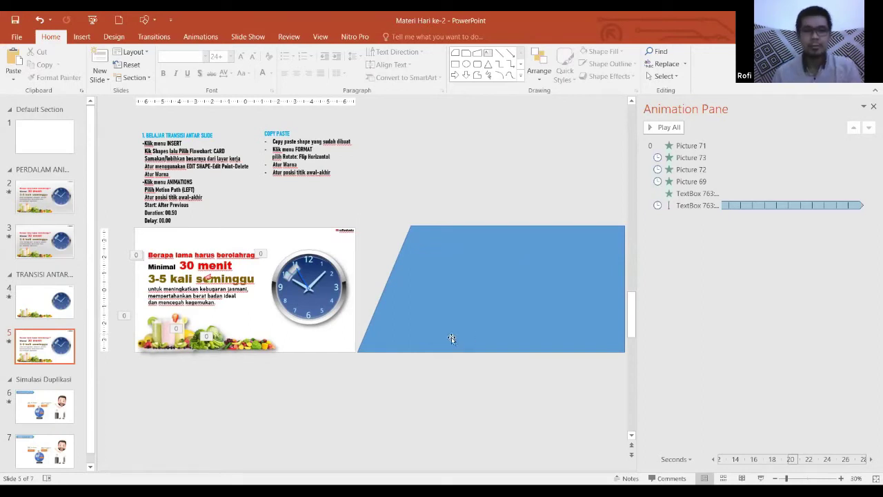
pyautogui.click(425, 295)
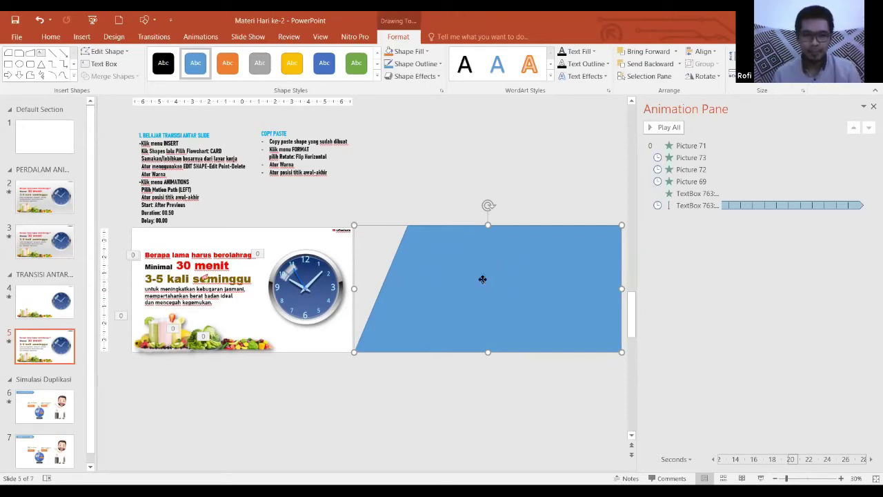
pyautogui.moveTo(482, 279); pyautogui.dragTo(216, 280)
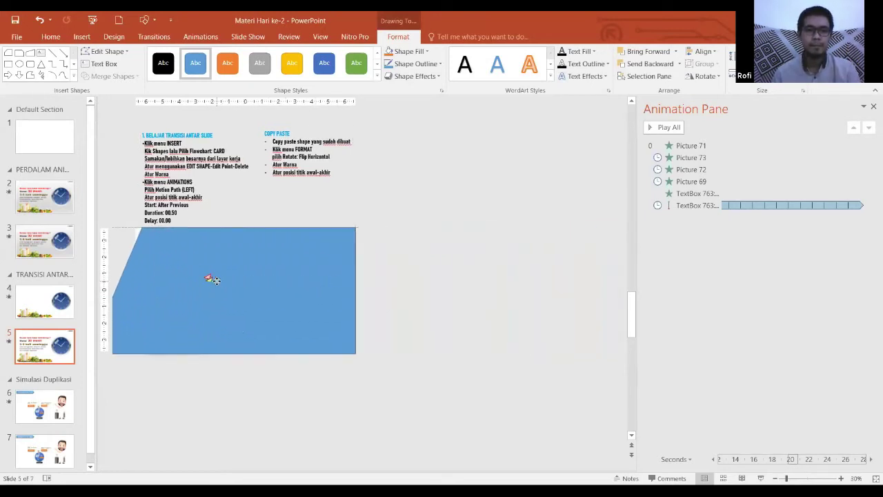
pyautogui.moveTo(216, 280); pyautogui.dragTo(501, 282)
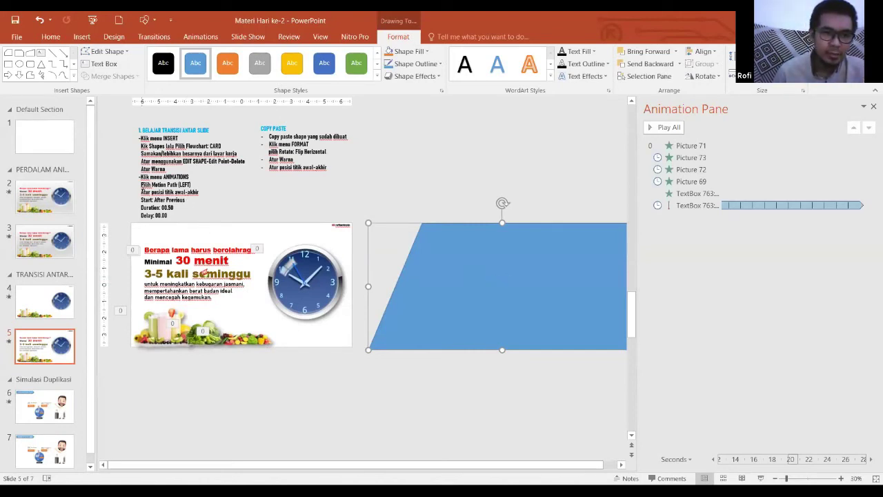
pyautogui.click(147, 186)
pyautogui.moveTo(141, 196); pyautogui.dragTo(193, 196)
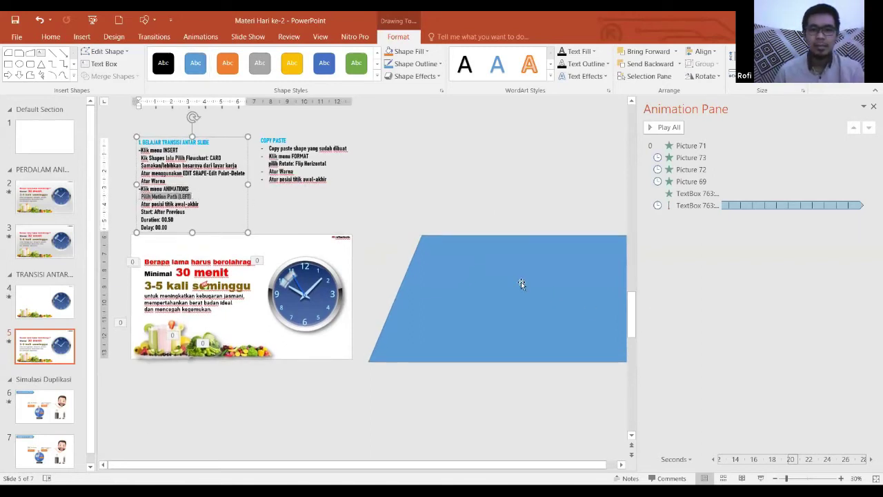
pyautogui.click(486, 277)
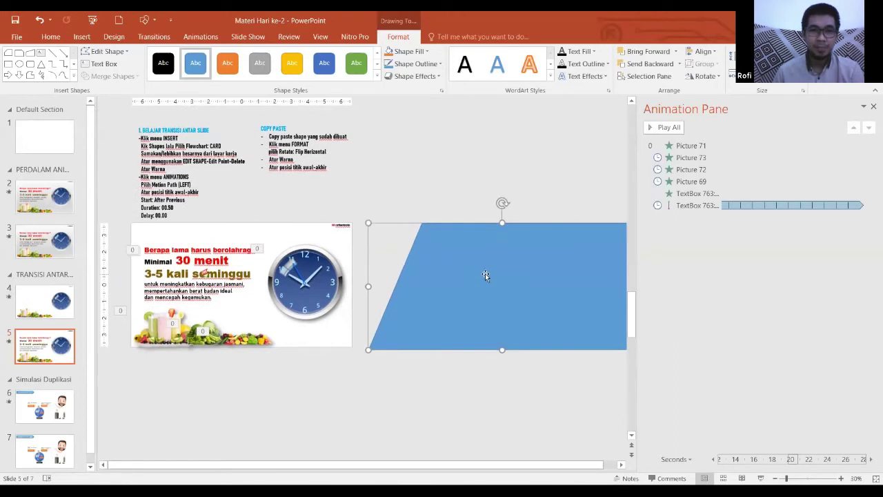
# - Apply the Left motion path from More Motion Paths to the blue card
pyautogui.click(201, 39)
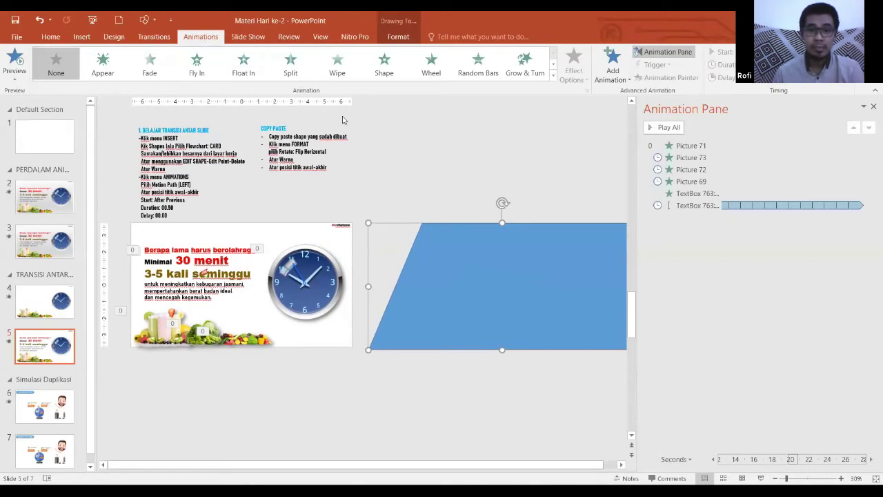
pyautogui.click(554, 77)
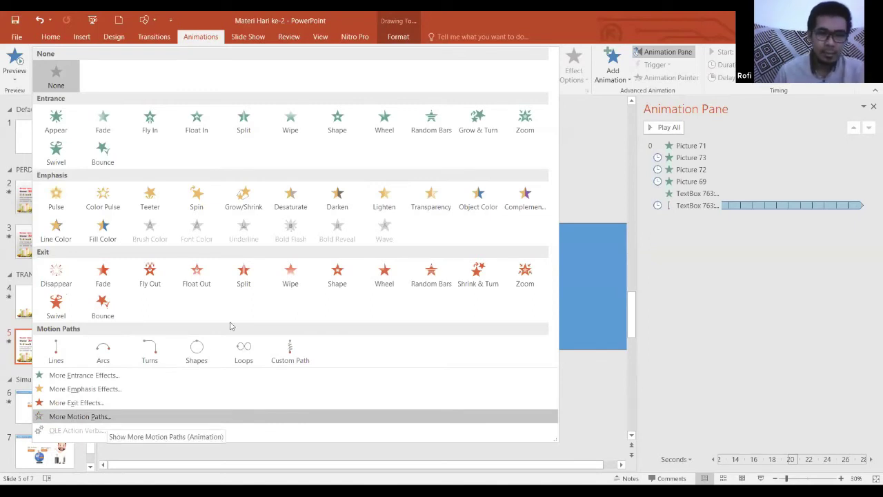
pyautogui.click(80, 416)
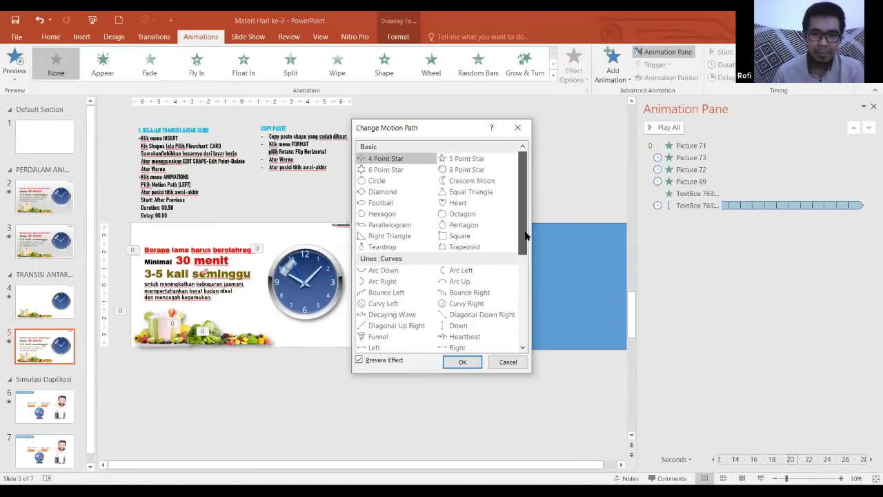
pyautogui.moveTo(525, 236); pyautogui.dragTo(526, 275)
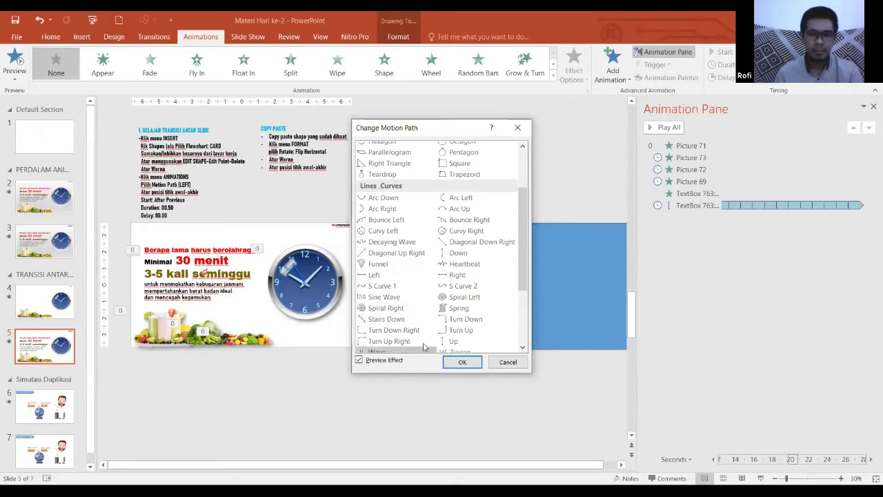
pyautogui.click(365, 276)
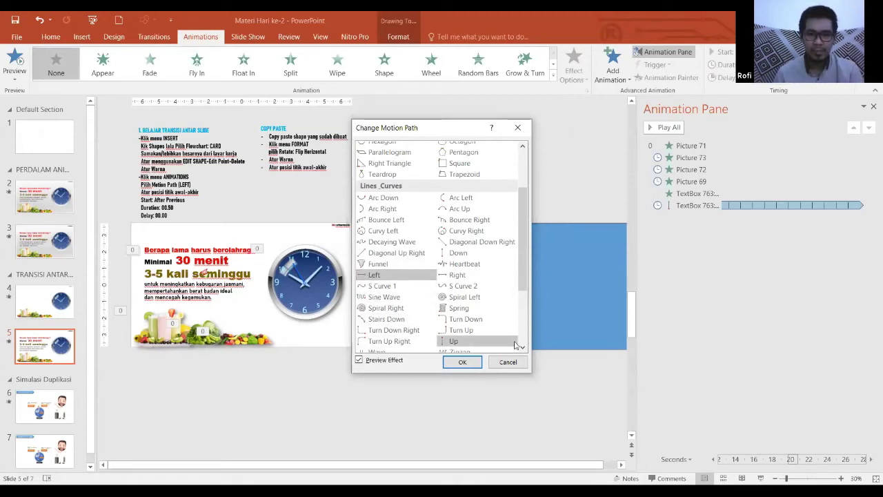
pyautogui.click(467, 361)
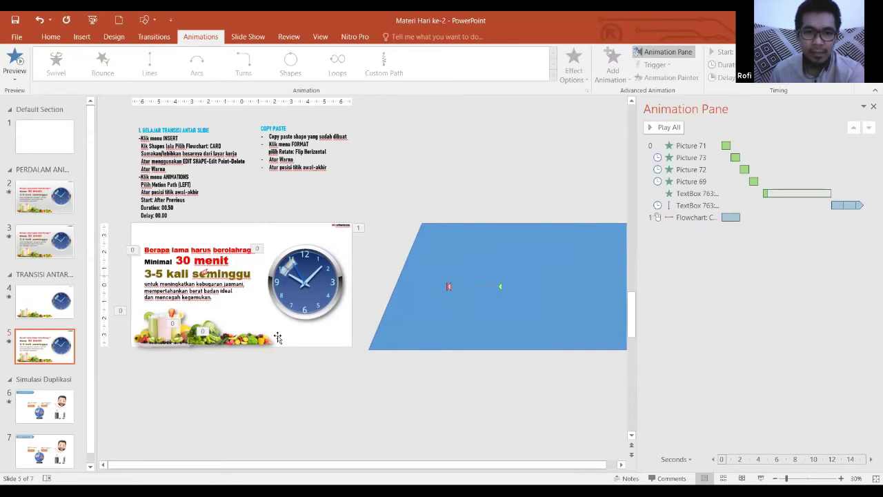
# - Drag the motion path's end point left so it reaches over the slide picture
pyautogui.click(449, 288)
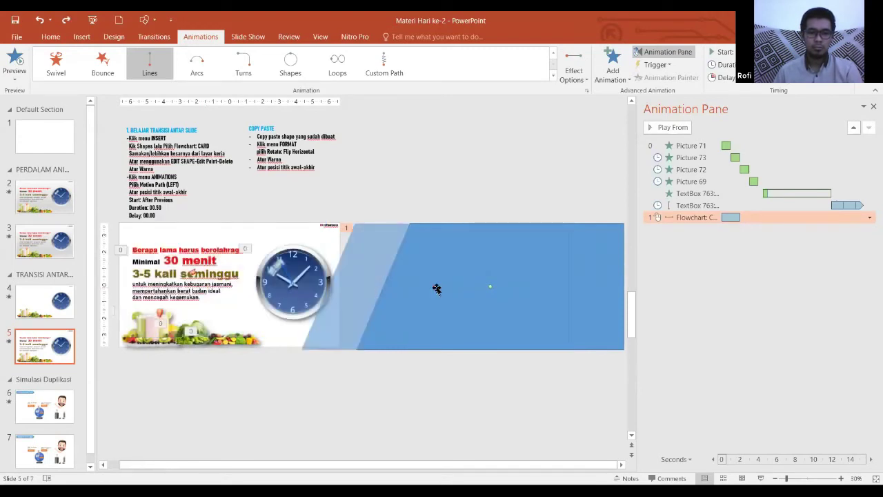
pyautogui.moveTo(435, 286); pyautogui.dragTo(207, 291)
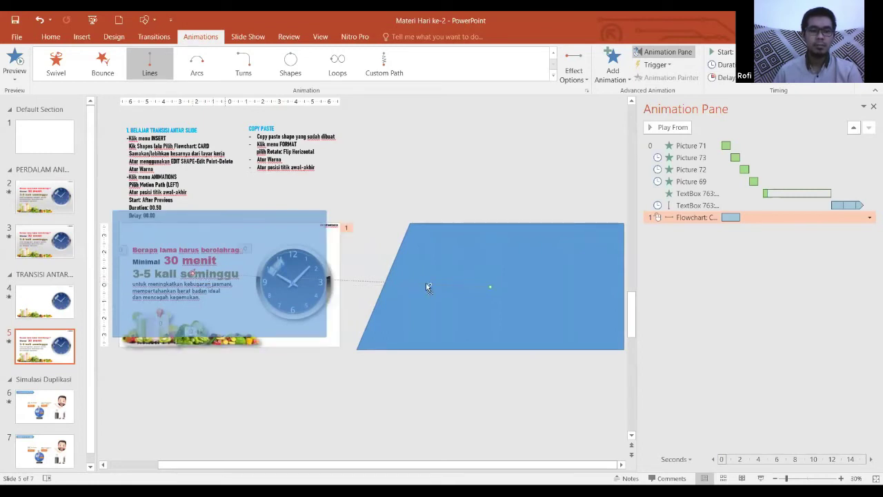
pyautogui.click(450, 371)
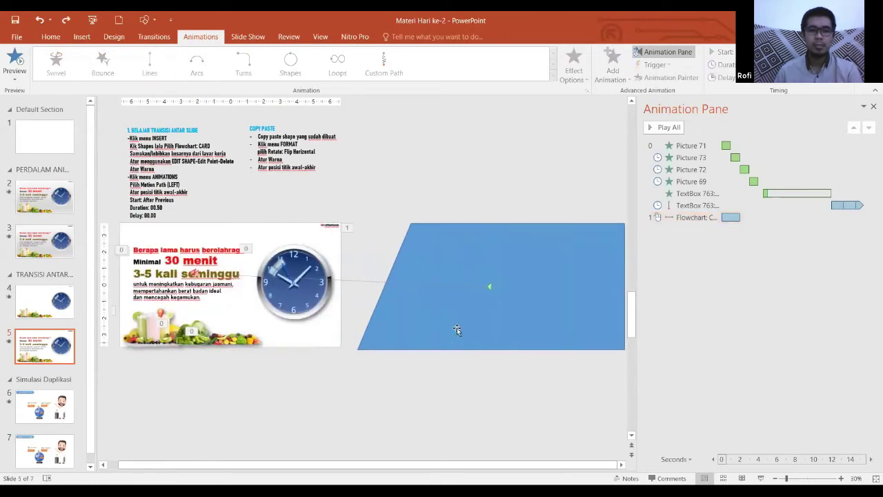
pyautogui.click(442, 290)
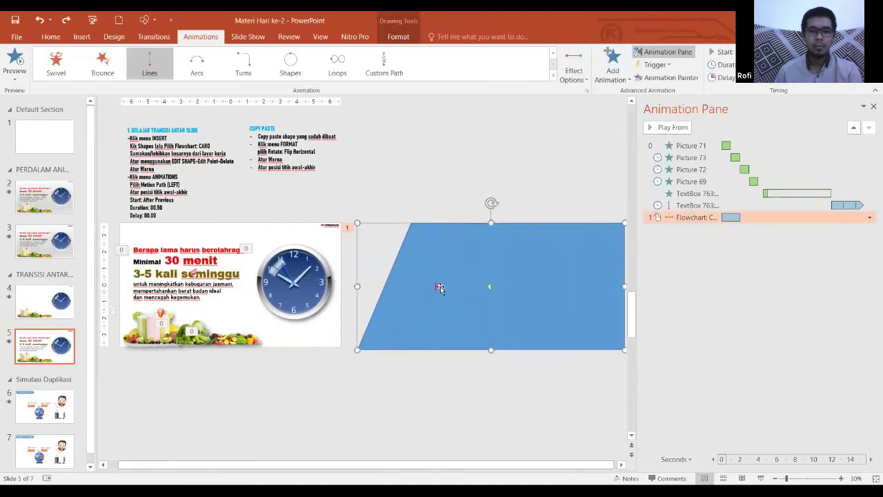
pyautogui.moveTo(254, 285); pyautogui.dragTo(221, 288)
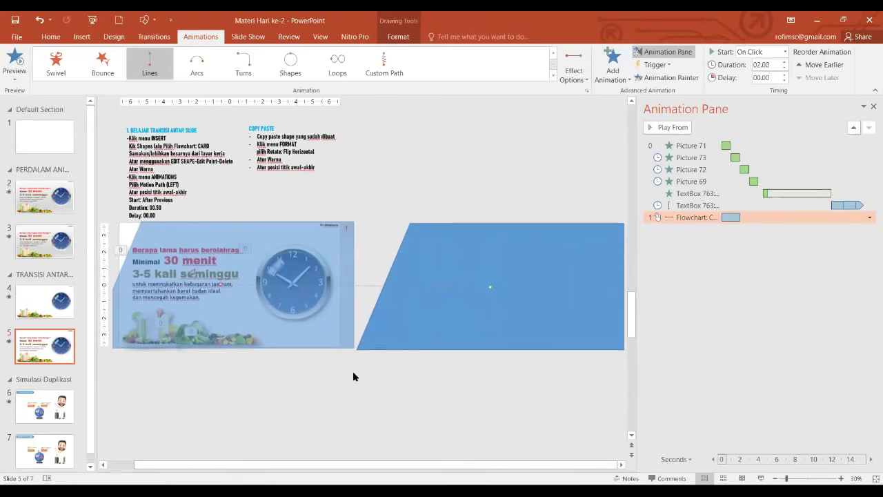
pyautogui.click(302, 376)
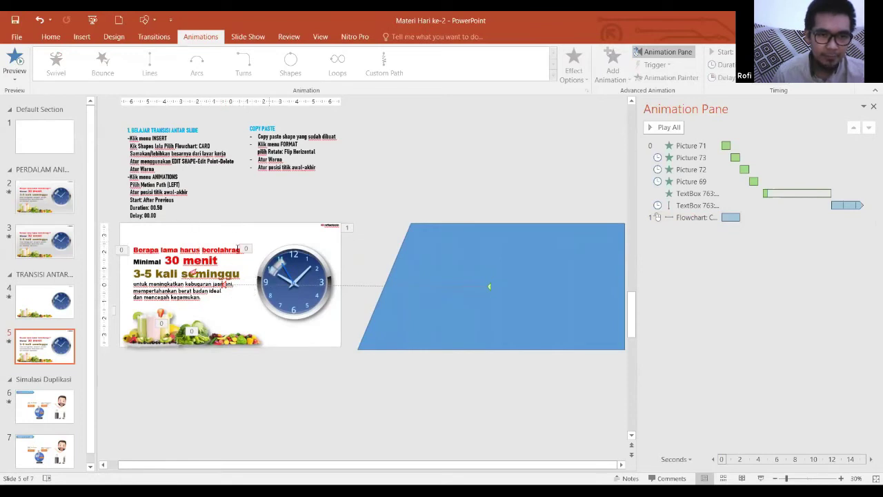
pyautogui.click(503, 306)
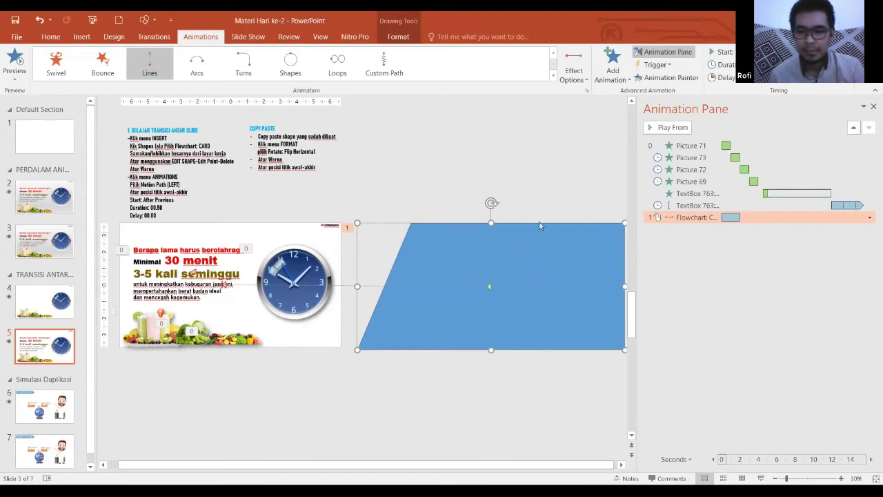
# - Apply the yellow shape style from the Shape Styles gallery to the slanted card
pyautogui.click(538, 199)
pyautogui.click(516, 244)
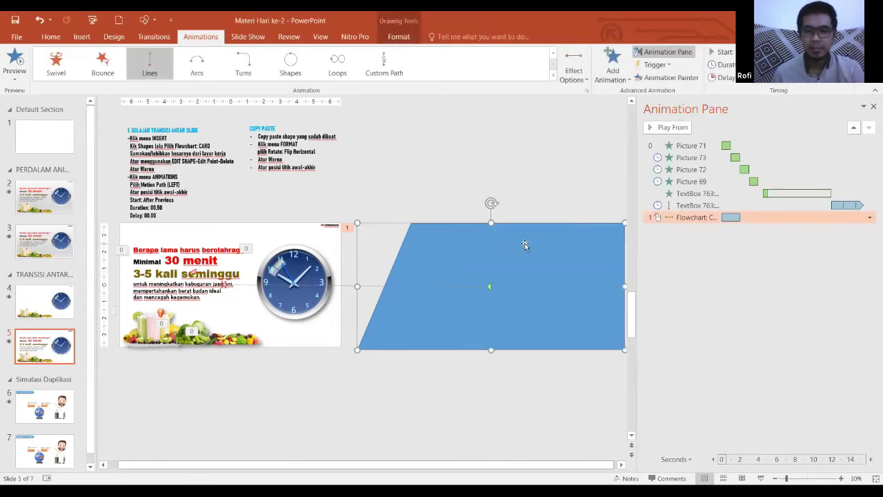
pyautogui.doubleClick(523, 244)
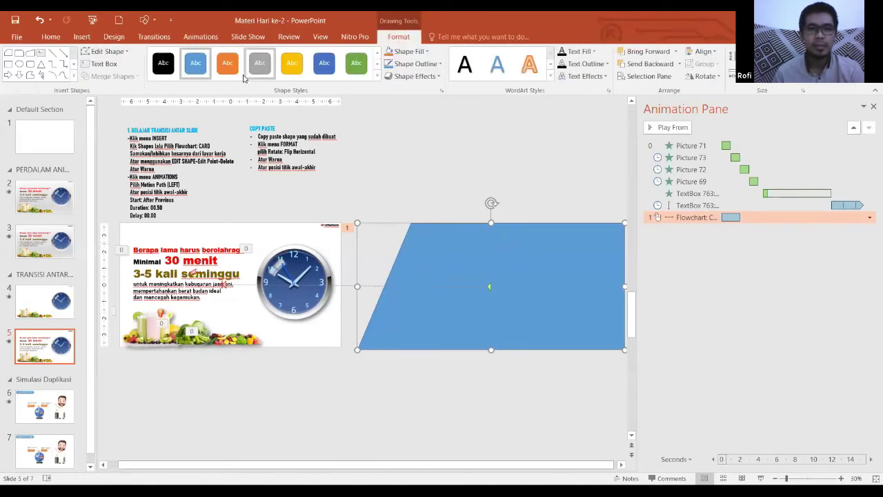
pyautogui.click(379, 77)
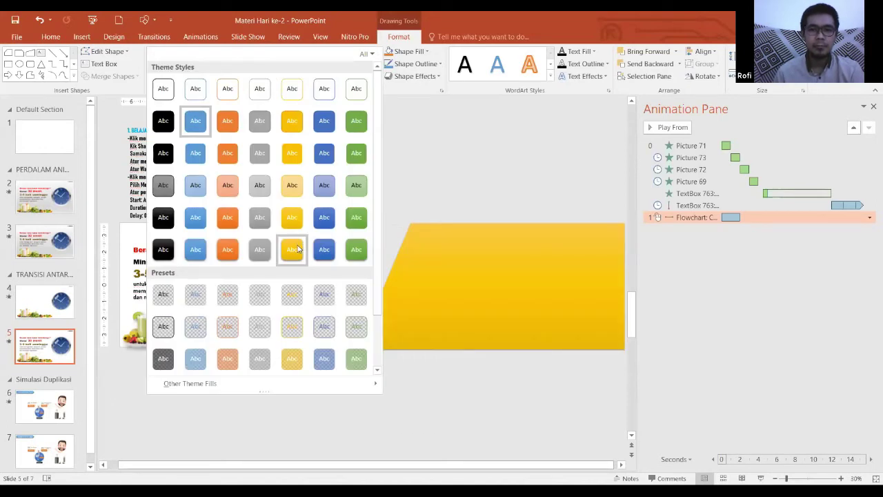
pyautogui.click(298, 250)
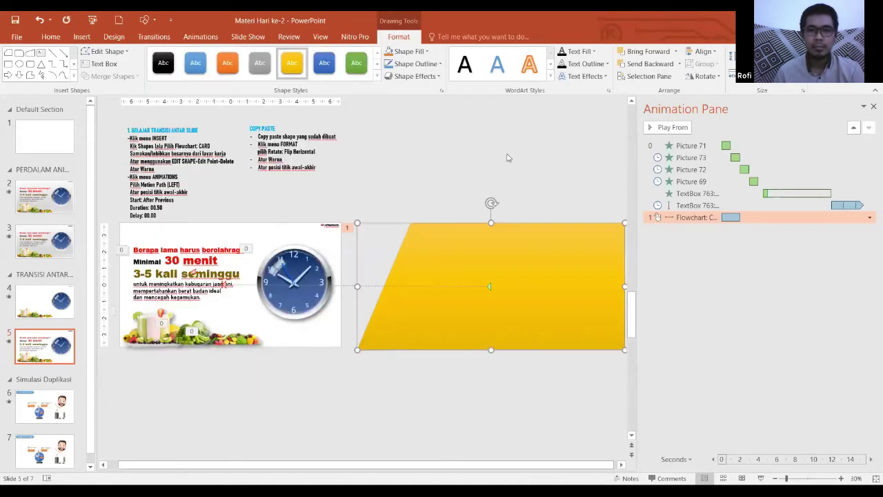
pyautogui.click(511, 158)
pyautogui.click(502, 240)
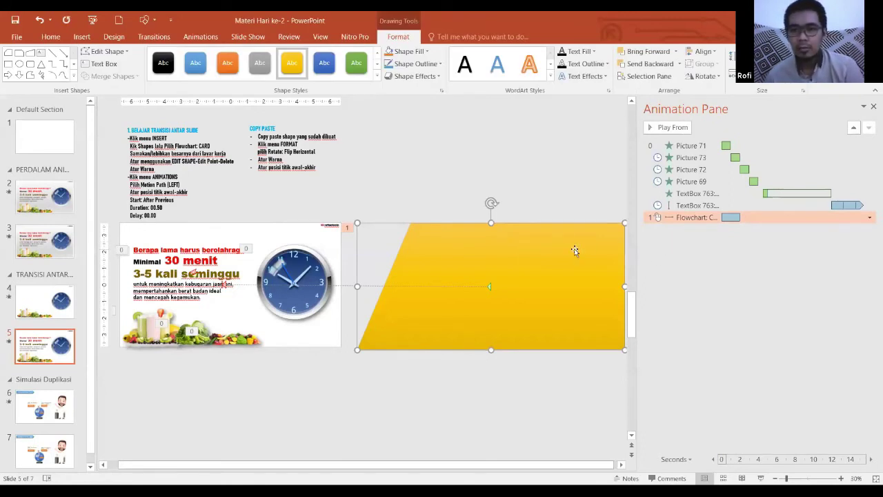
# - Set the card's Flowchart motion path animation to start After Previous
pyautogui.click(202, 37)
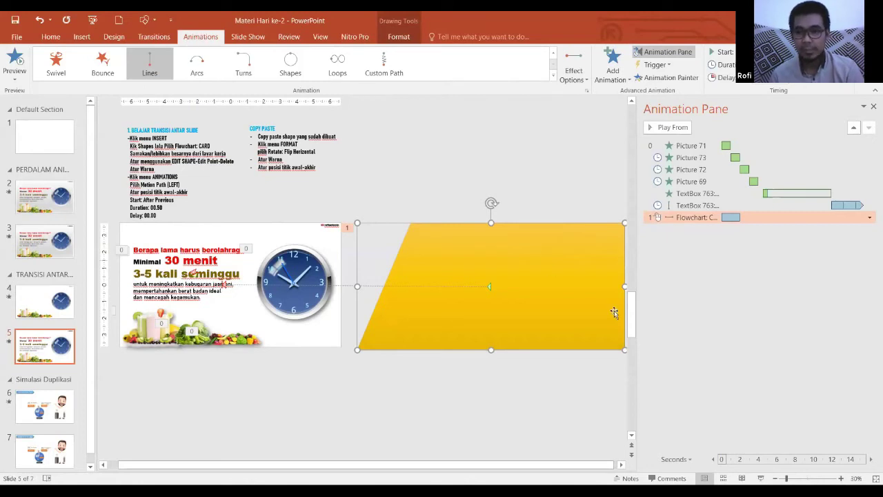
pyautogui.click(692, 217)
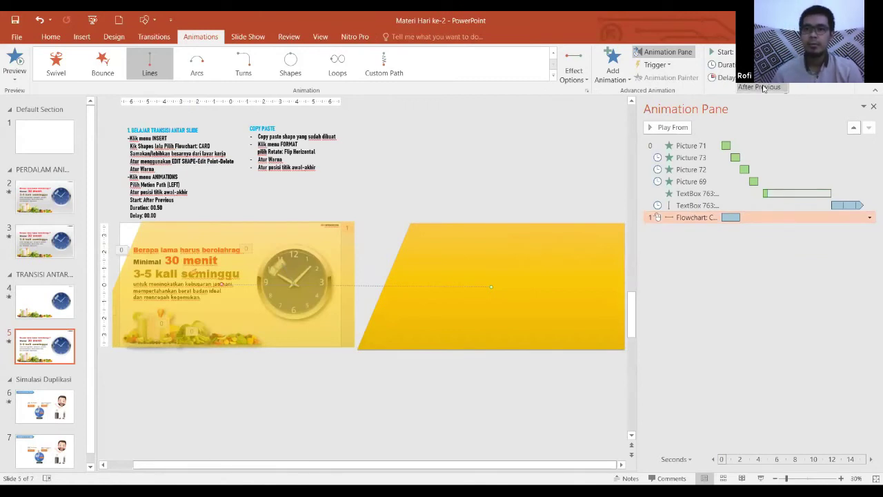
pyautogui.click(763, 88)
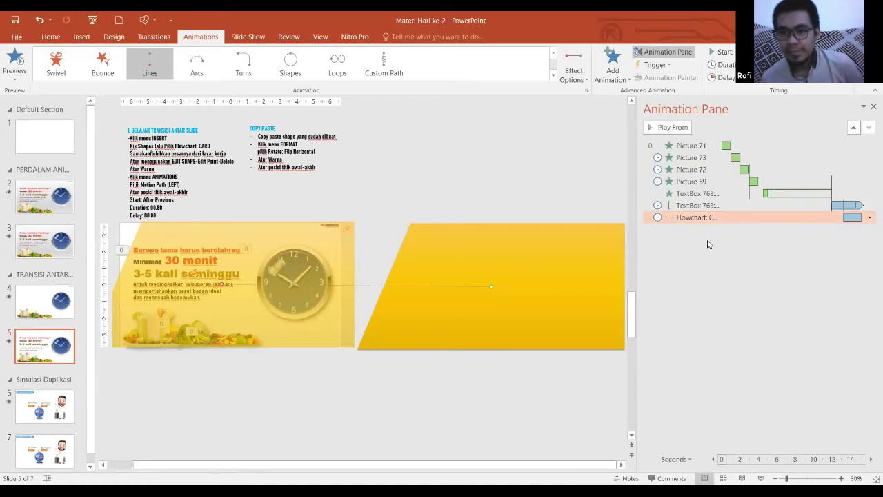
pyautogui.click(563, 169)
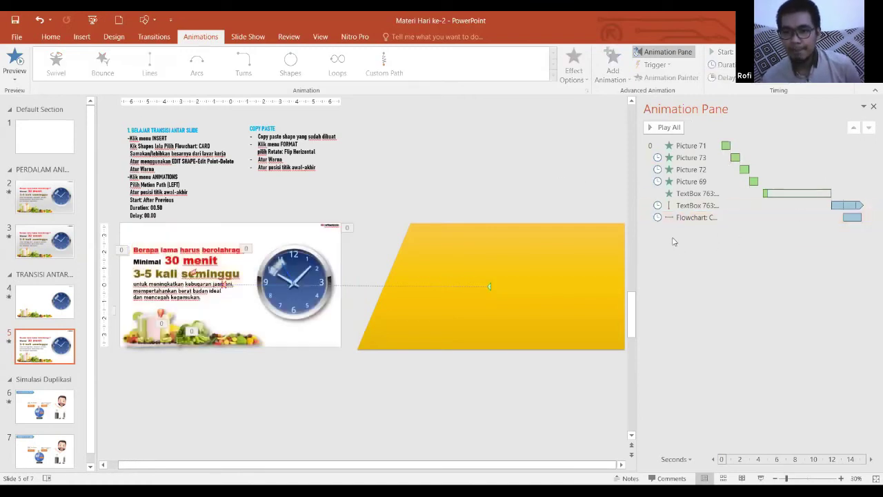
pyautogui.moveTo(729, 461)
pyautogui.mouseDown()
pyautogui.moveTo(753, 462)
pyautogui.moveTo(711, 462)
pyautogui.mouseUp()
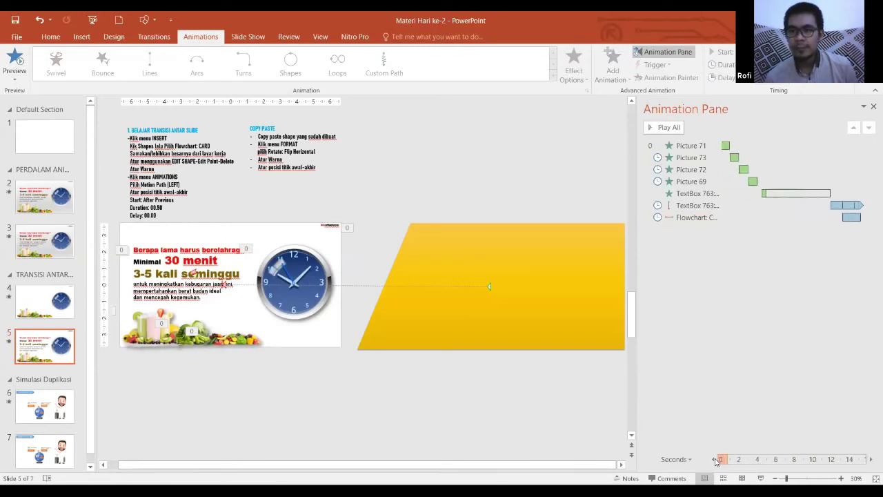
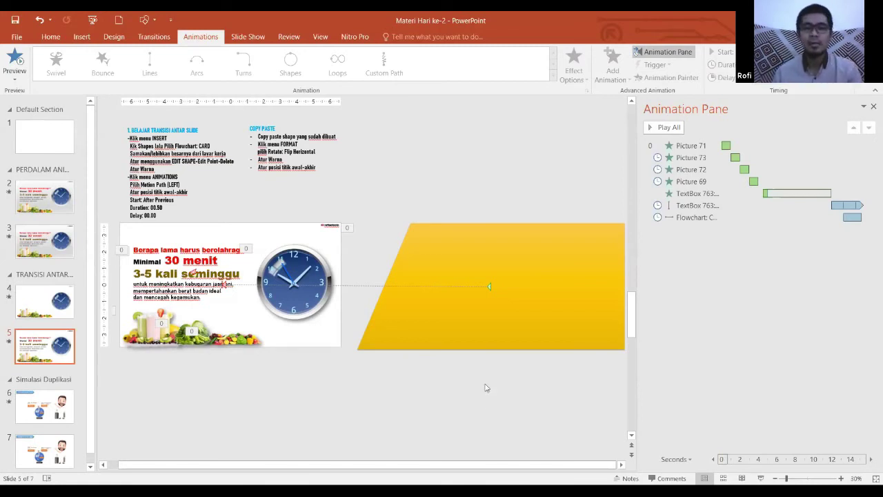
# - Raise the yellow parallelogram's animation Delay three steps so it plays after the text box animations
pyautogui.click(466, 328)
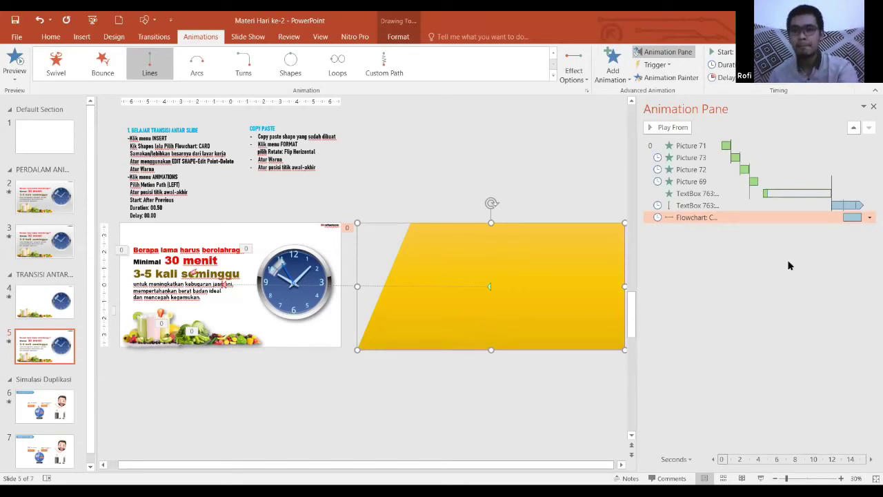
pyautogui.click(701, 218)
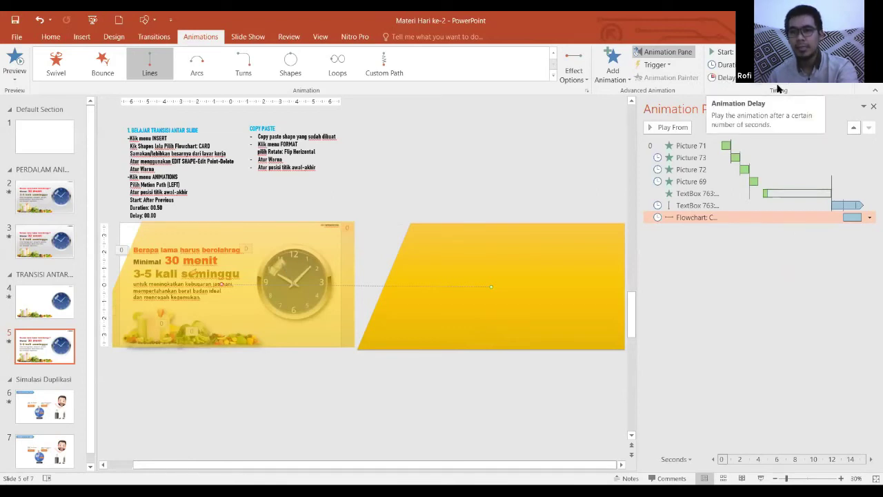
pyautogui.press('Up')
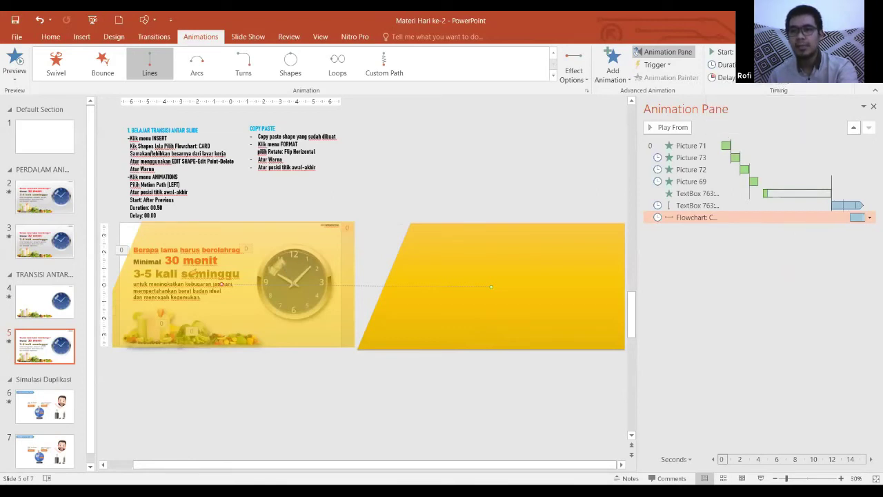
pyautogui.press('Up')
pyautogui.press('Up')
pyautogui.press('Up')
pyautogui.press('Up')
pyautogui.press('Up')
pyautogui.press('Up')
pyautogui.press('Up')
pyautogui.press('Up')
pyautogui.press('Up')
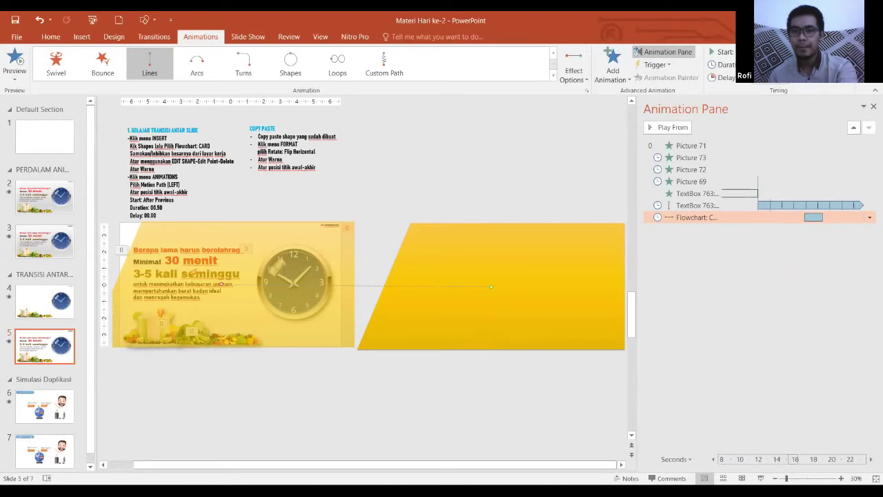
pyautogui.press('Up')
pyautogui.press('Up')
pyautogui.press('Up')
pyautogui.press('Up')
pyautogui.press('Up')
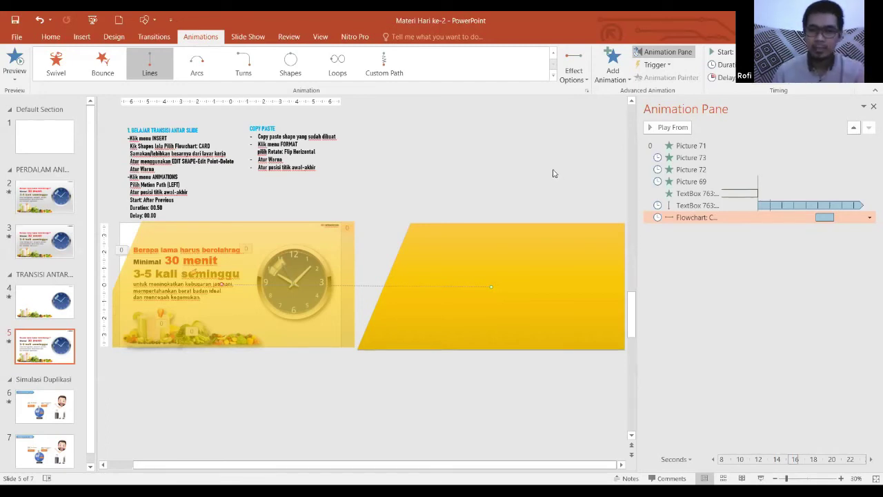
pyautogui.click(556, 171)
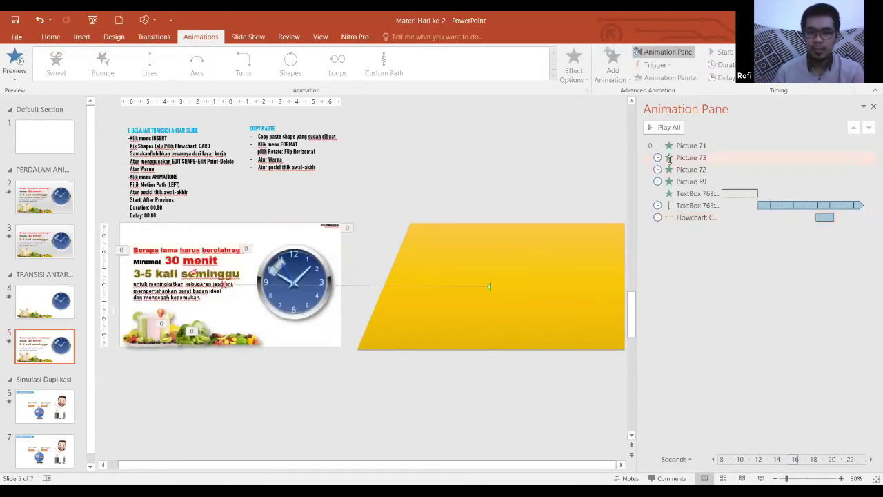
# - Play all of slide 5's animations, zoom out to 20%, and reselect the yellow parallelogram
pyautogui.click(669, 128)
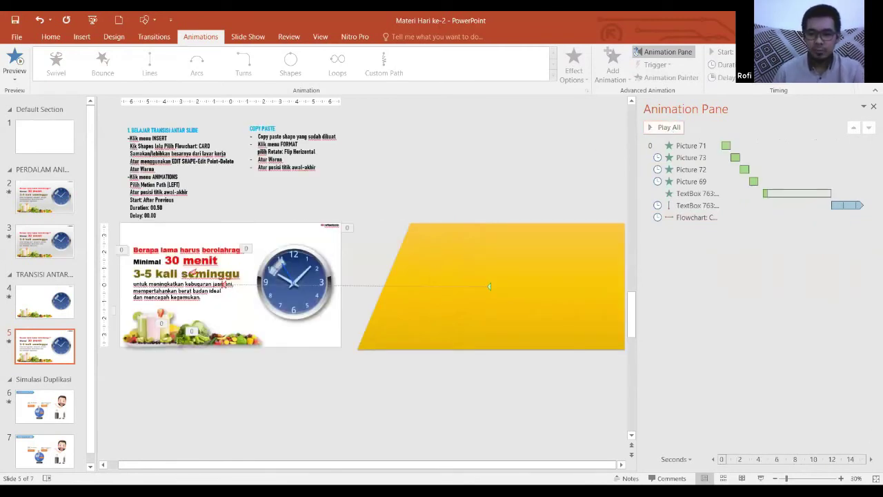
pyautogui.click(776, 479)
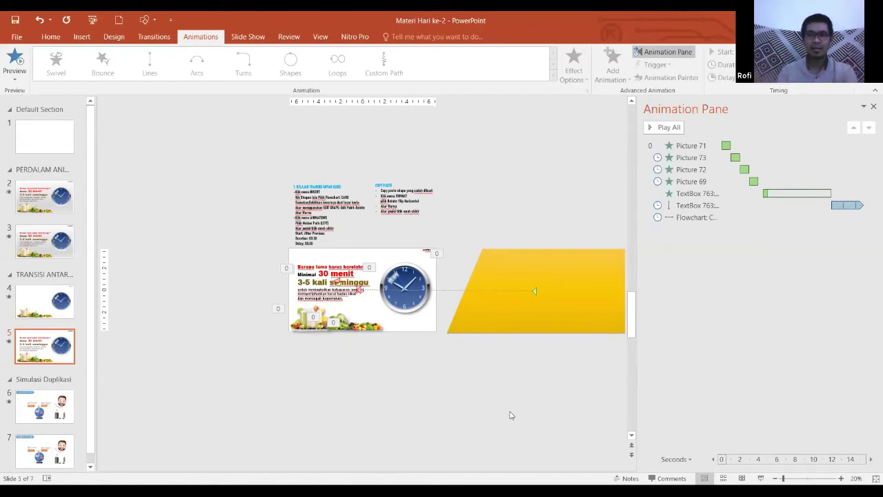
pyautogui.click(505, 319)
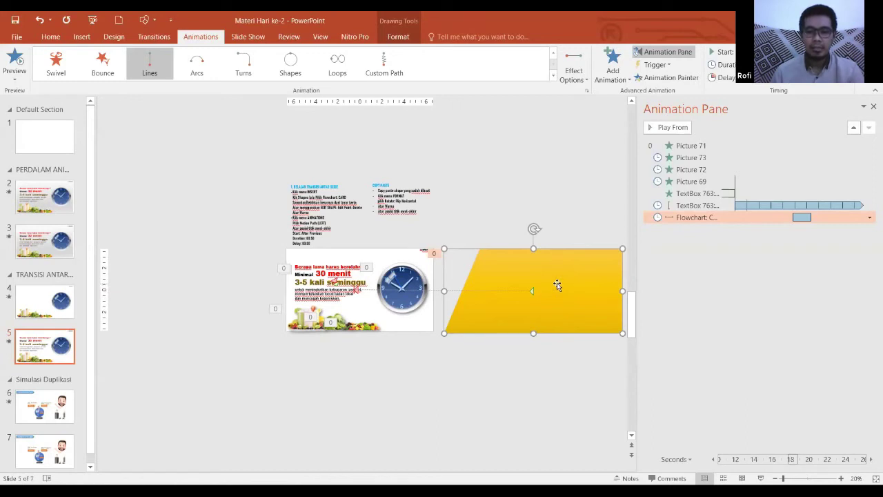
# - Copy and paste the yellow parallelogram, place the copy left of the slide, and narrow the Animation Pane
pyautogui.rightClick(557, 283)
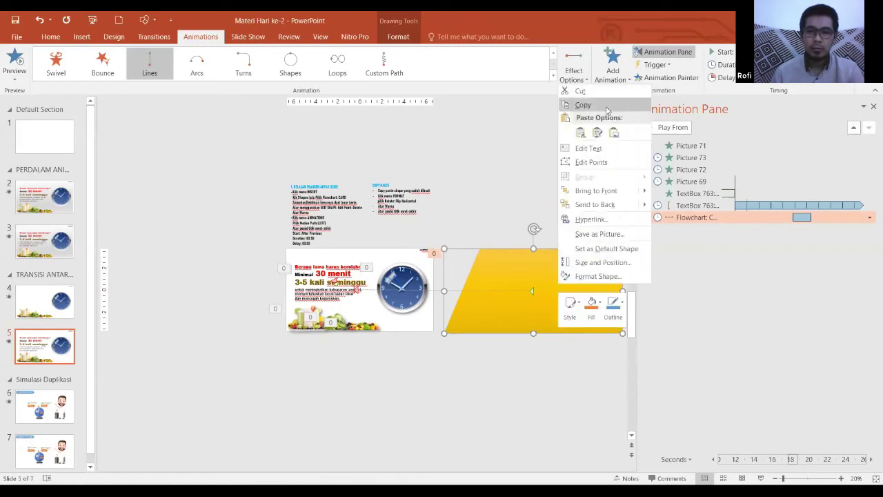
pyautogui.click(514, 390)
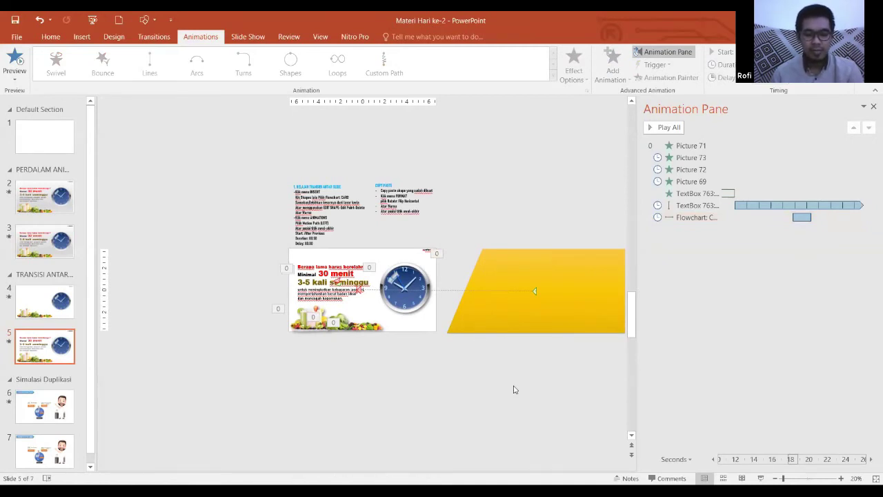
pyautogui.hotkey('ctrl', 'v')
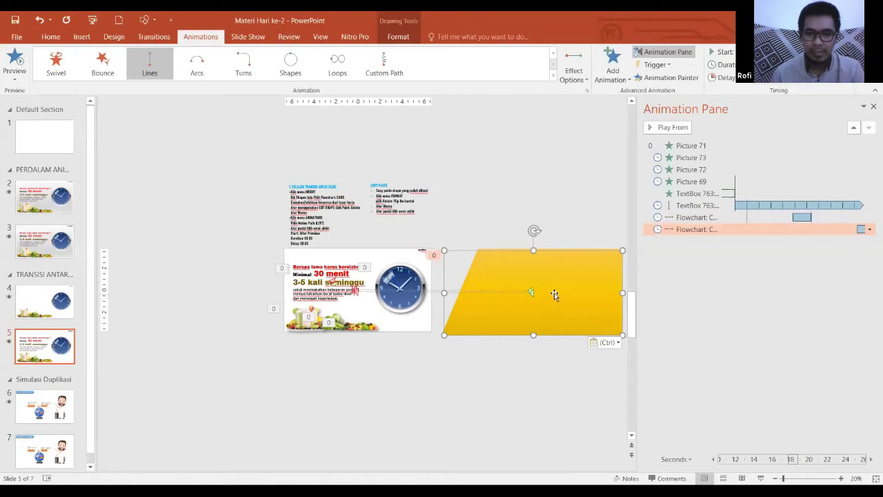
pyautogui.moveTo(554, 296); pyautogui.dragTo(540, 397)
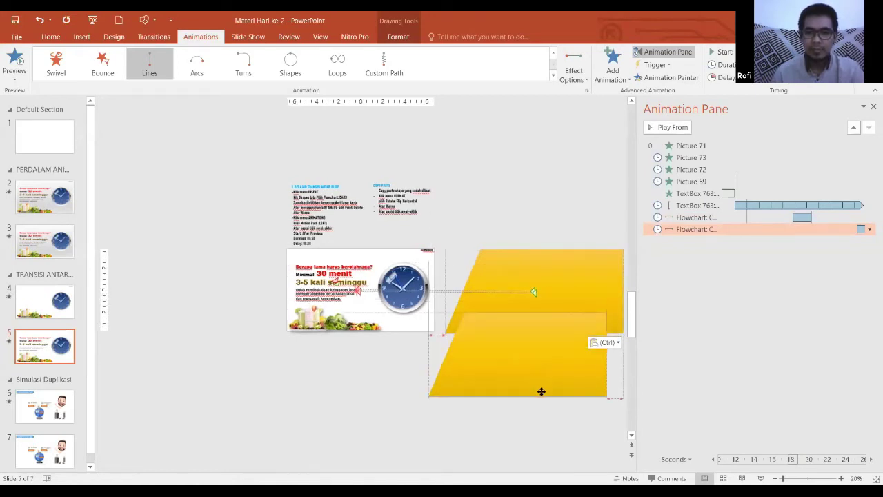
pyautogui.moveTo(546, 380)
pyautogui.mouseDown()
pyautogui.moveTo(558, 372)
pyautogui.moveTo(419, 371)
pyautogui.moveTo(292, 340)
pyautogui.moveTo(239, 314)
pyautogui.moveTo(205, 281)
pyautogui.mouseUp()
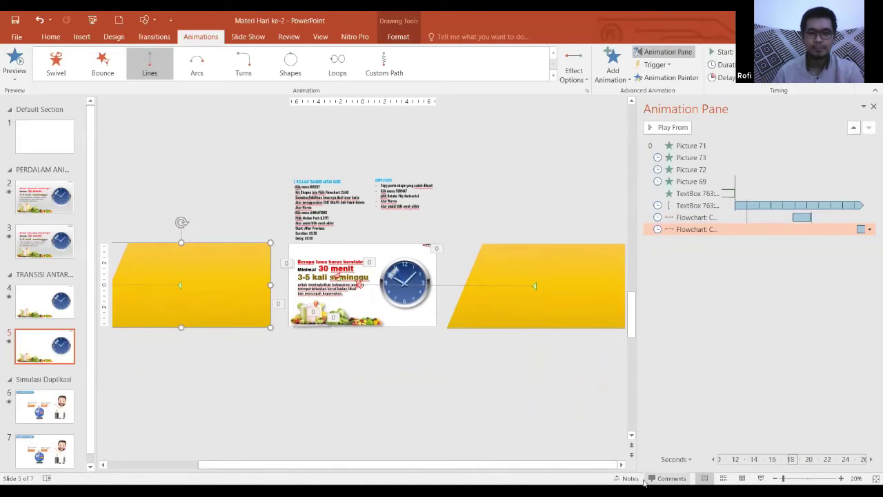
pyautogui.click(775, 479)
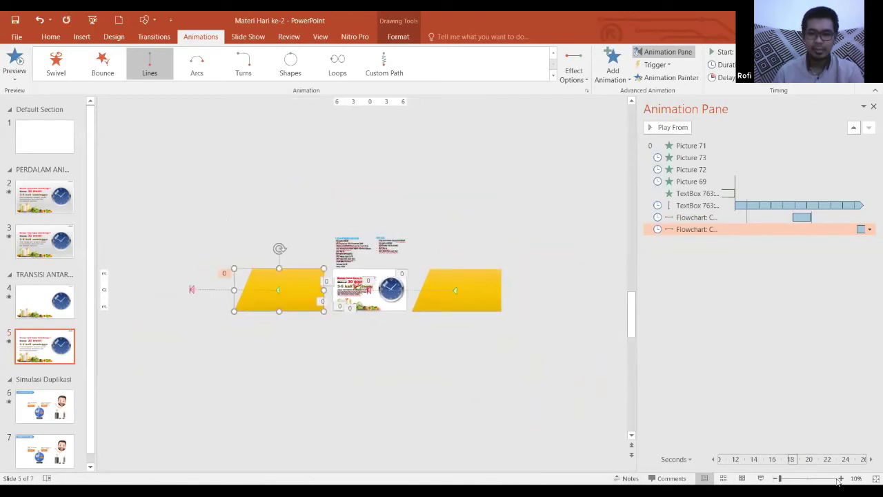
pyautogui.scroll(1, 635, 372)
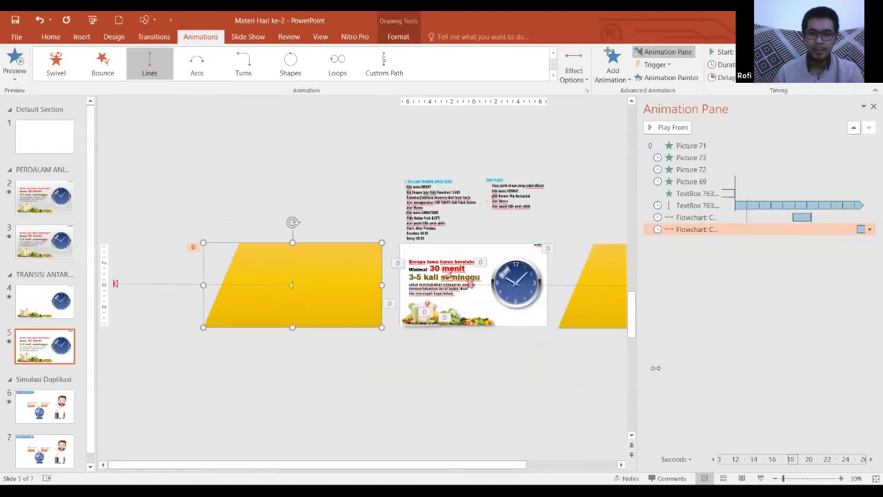
pyautogui.moveTo(656, 367); pyautogui.dragTo(816, 368)
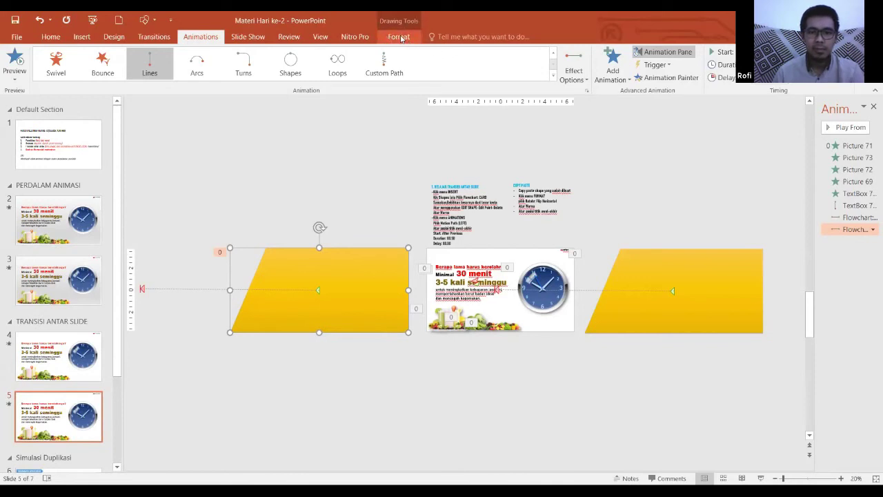
# - Flip the left yellow copy horizontally from the Drawing Tools Format Rotate menu
pyautogui.click(399, 39)
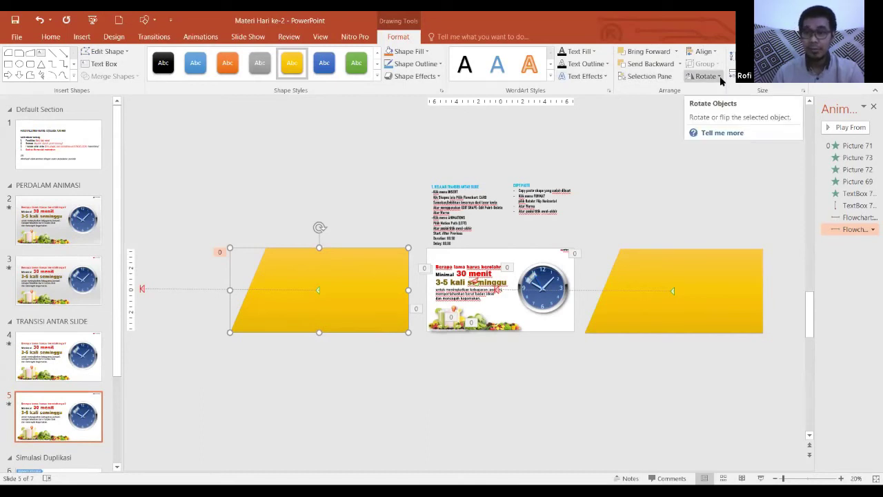
pyautogui.click(720, 76)
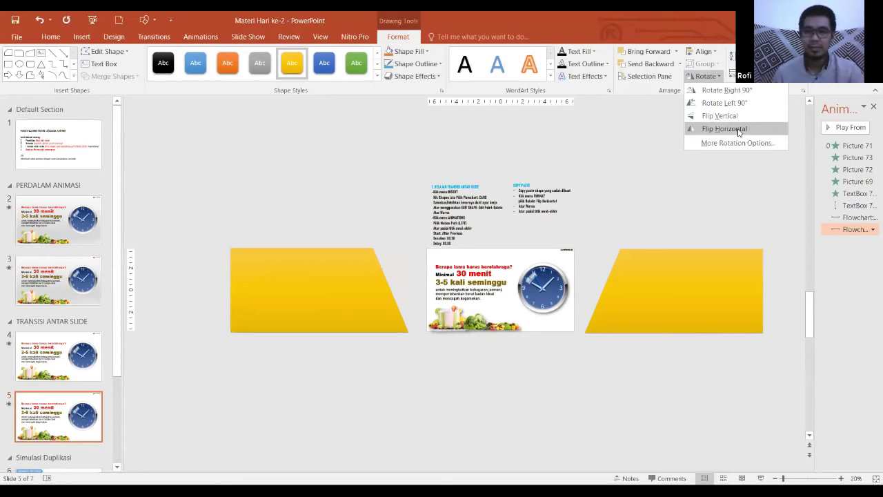
pyautogui.click(739, 131)
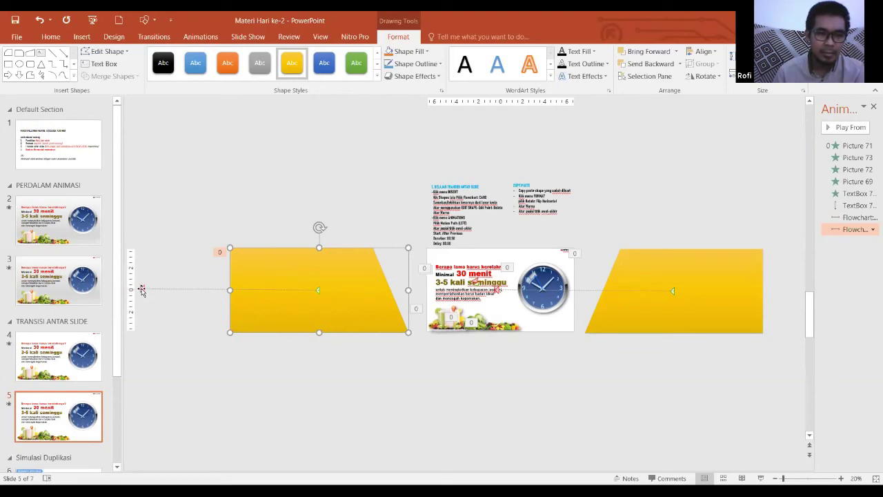
# - Drag the left copy's motion path end point right to the centre card, then select the copy
pyautogui.moveTo(141, 290); pyautogui.dragTo(180, 285)
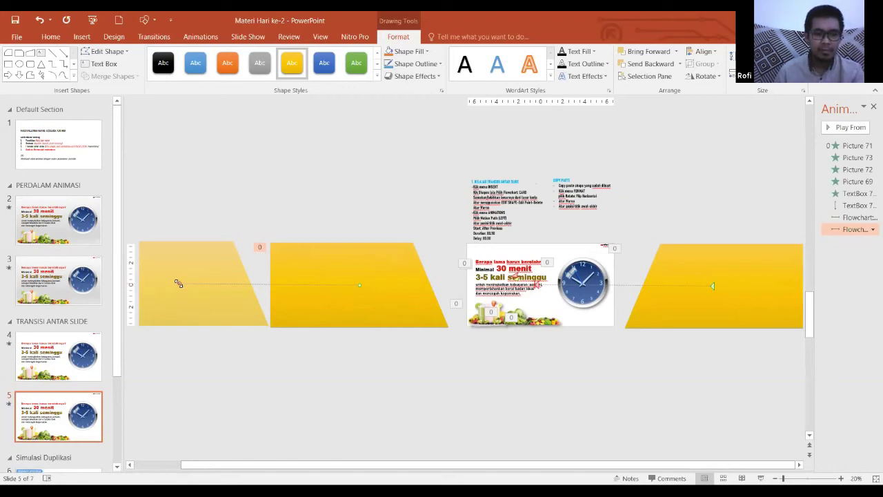
pyautogui.moveTo(178, 283); pyautogui.dragTo(550, 284)
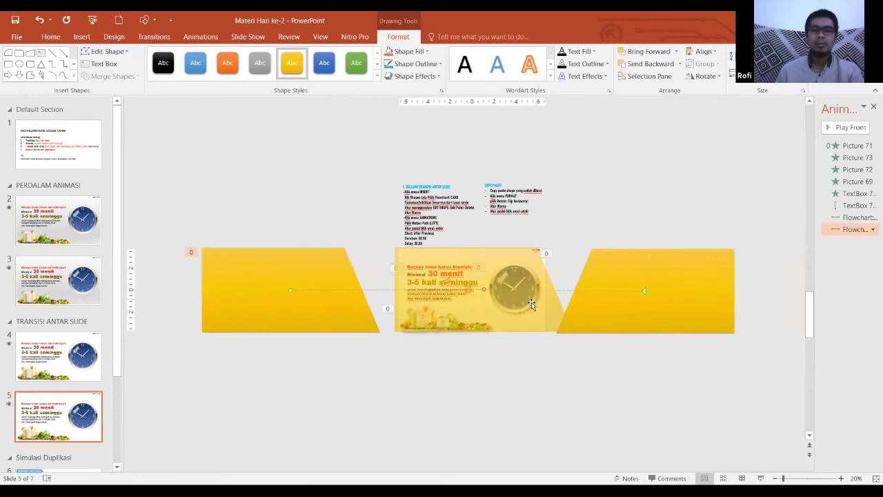
pyautogui.click(394, 349)
pyautogui.click(245, 290)
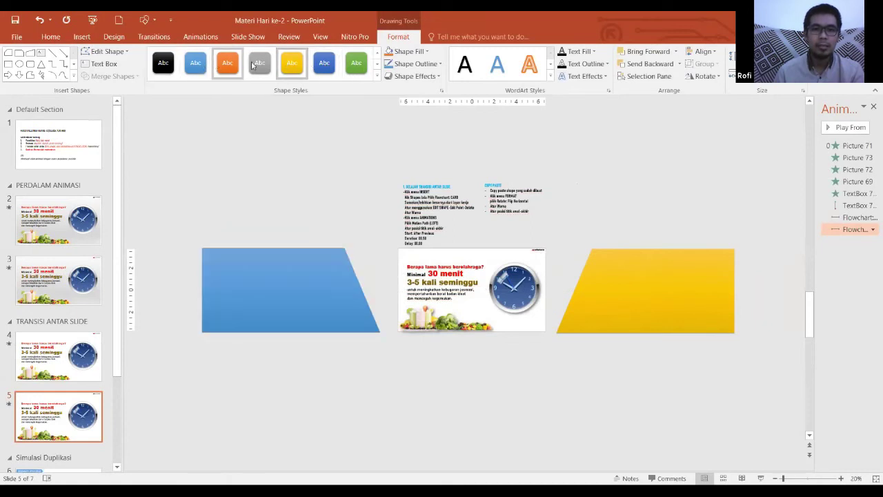
# - Restyle the left copy, trying blue and settling on the gray Shape Style
pyautogui.click(324, 63)
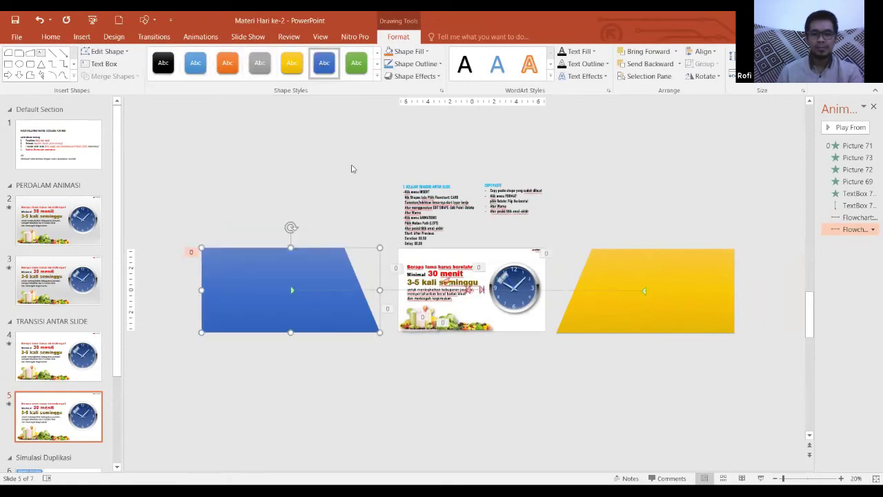
pyautogui.click(353, 168)
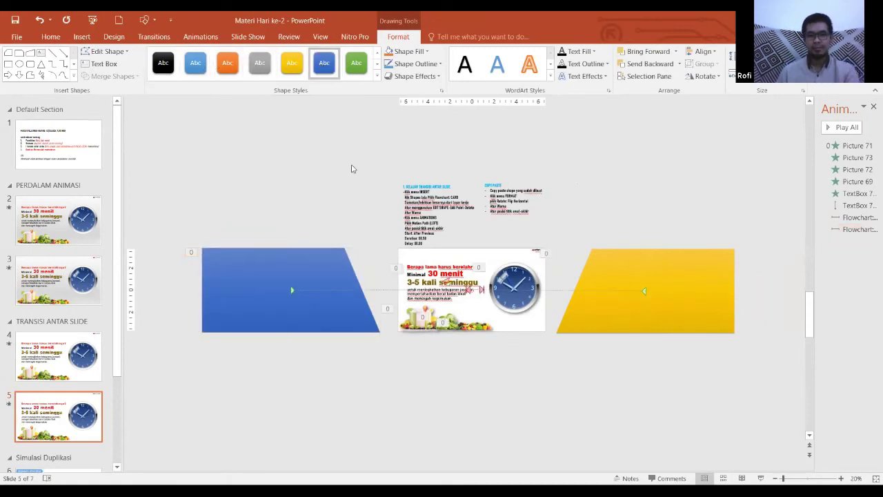
pyautogui.click(309, 250)
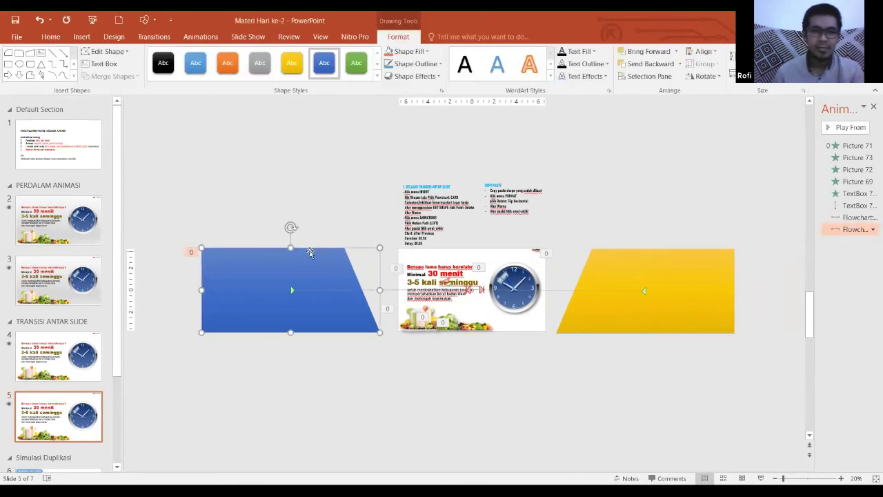
pyautogui.click(261, 63)
# - Give the right yellow shape the orange Shape Style and widen the Animation Pane to show timing bars
pyautogui.click(646, 263)
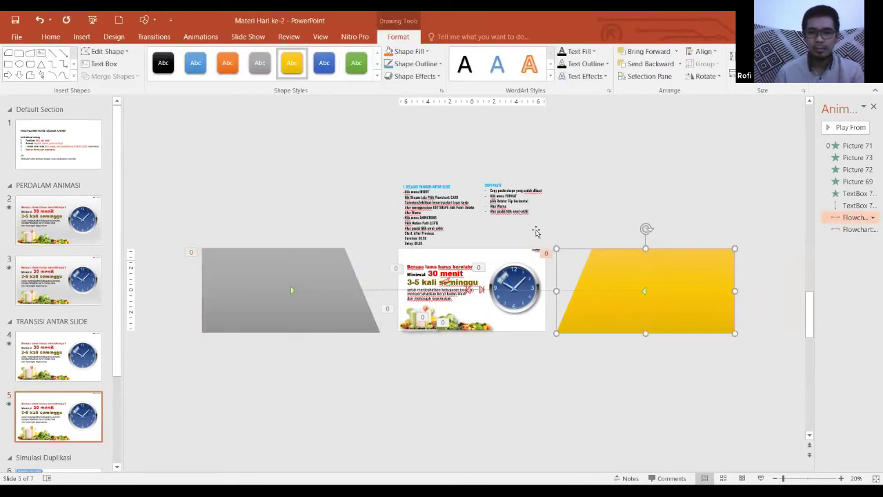
pyautogui.click(227, 63)
pyautogui.click(492, 402)
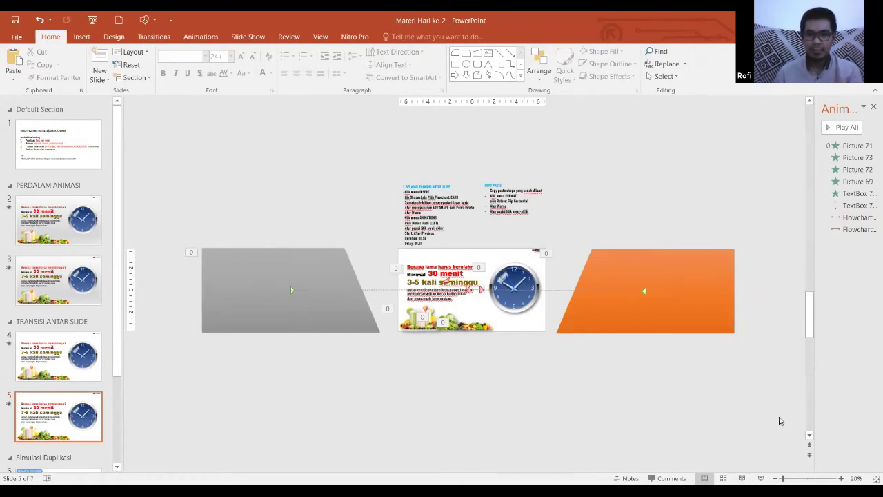
pyautogui.moveTo(659, 388); pyautogui.dragTo(637, 389)
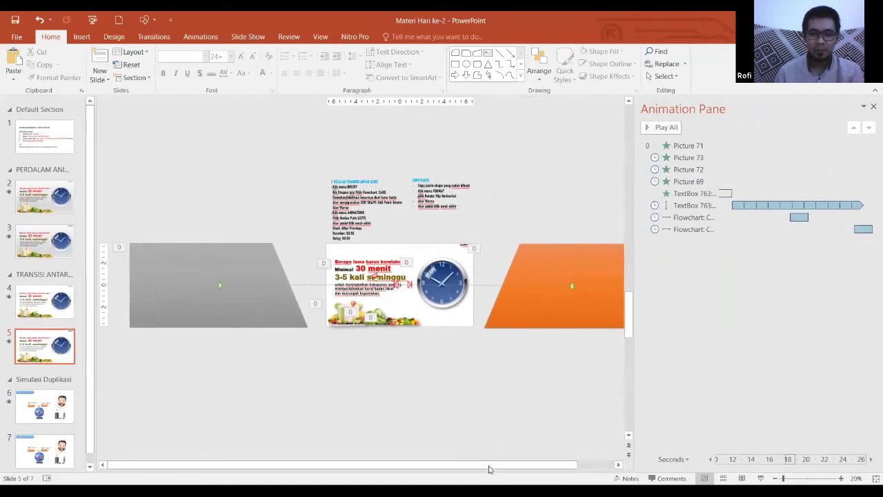
# - Set the grey shape's slide animation to start After Previous, following the orange shape's animation
pyautogui.moveTo(488, 466); pyautogui.dragTo(511, 467)
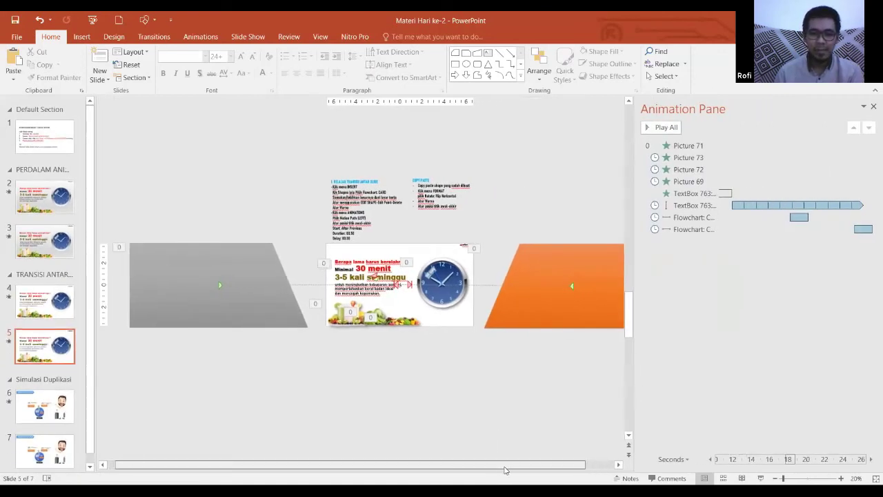
pyautogui.doubleClick(192, 269)
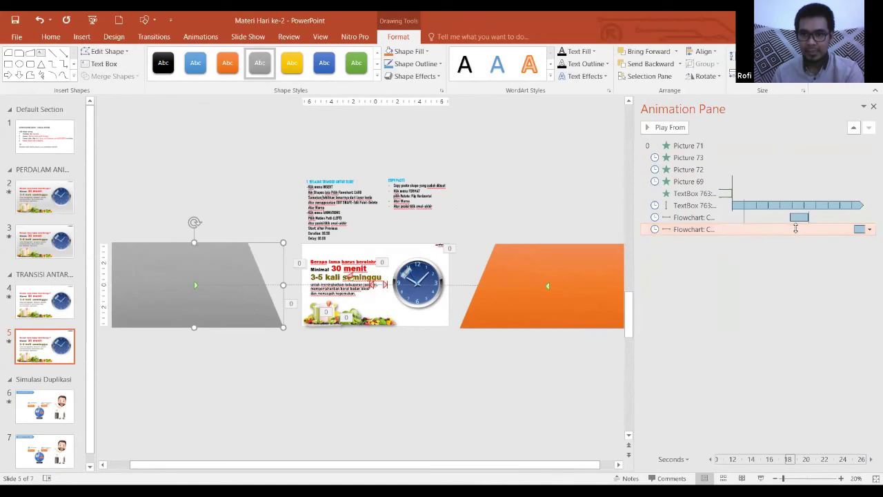
pyautogui.moveTo(635, 256); pyautogui.dragTo(602, 257)
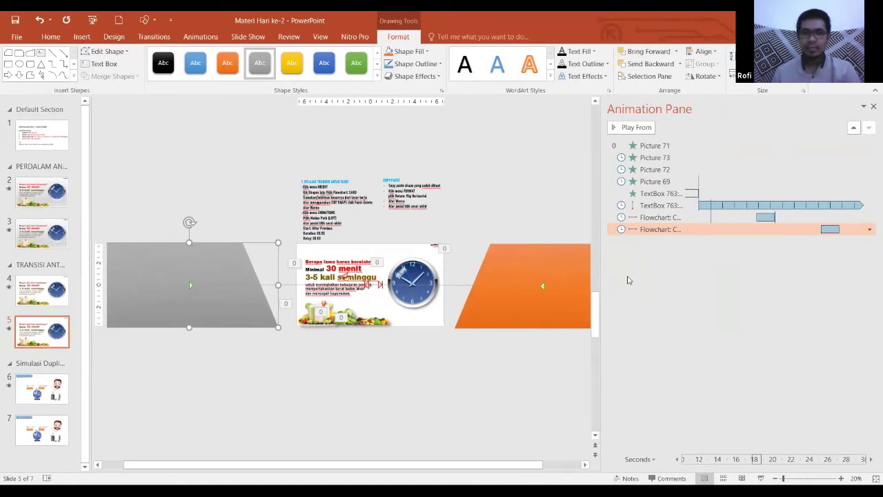
pyautogui.click(541, 262)
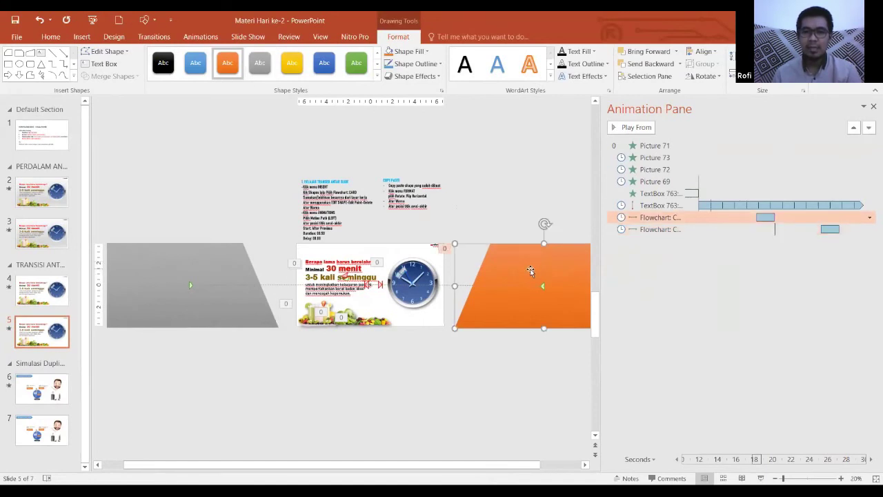
pyautogui.click(215, 258)
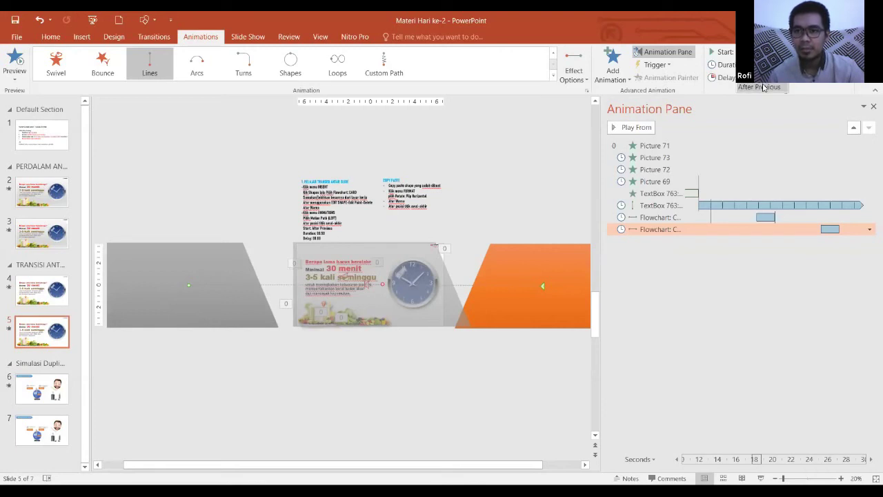
pyautogui.click(763, 87)
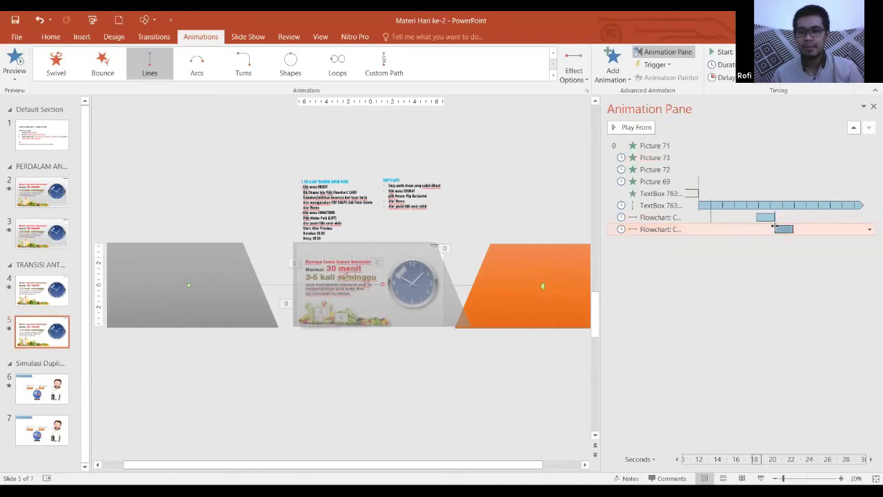
pyautogui.click(559, 188)
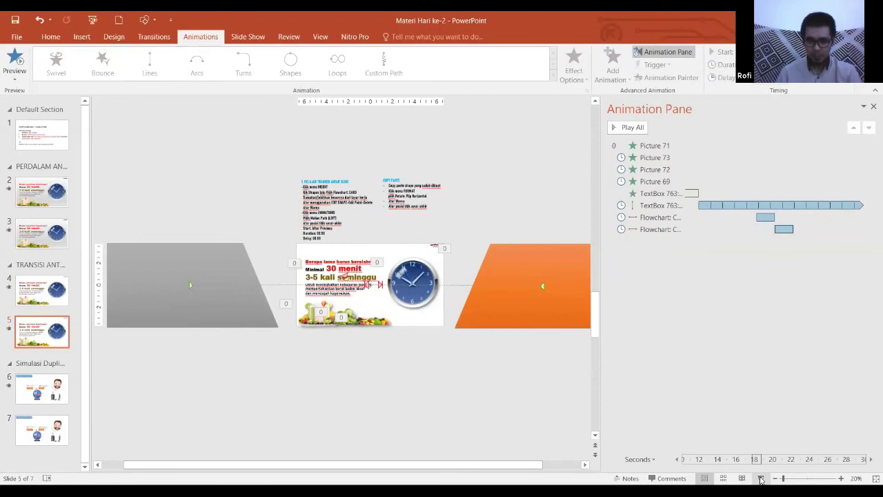
pyautogui.click(762, 479)
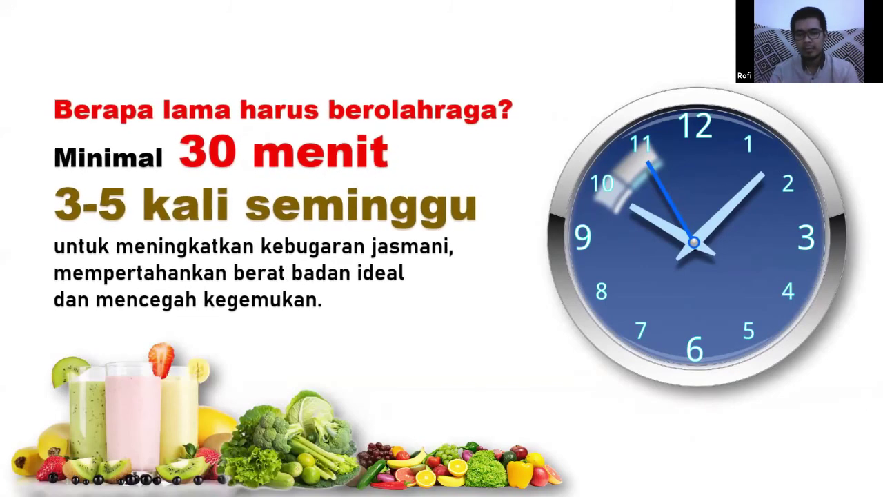
pyautogui.press('Right')
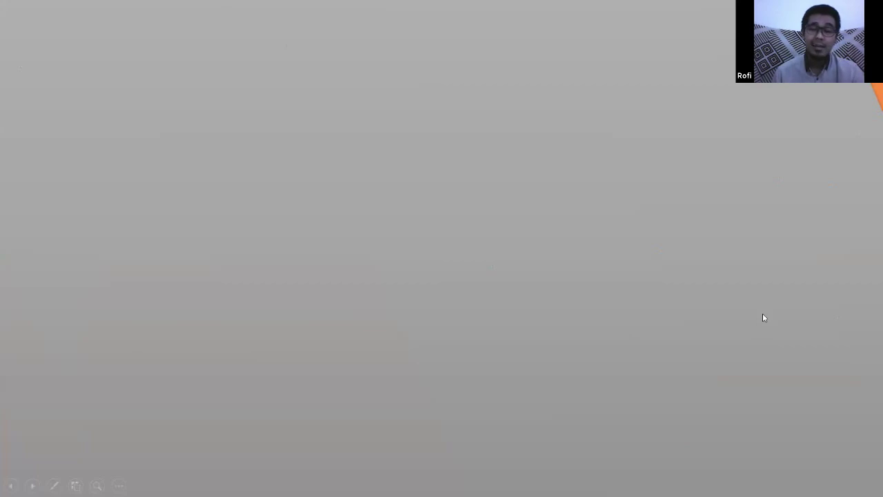
pyautogui.rightClick(763, 315)
pyautogui.press('Return')
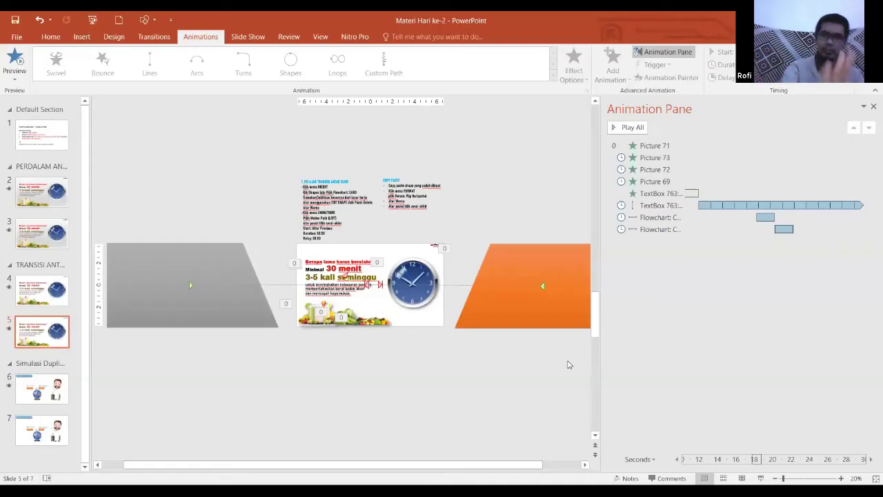
# - Lower the Duration of the orange and grey shapes' slide animations so both play quickly
pyautogui.click(567, 261)
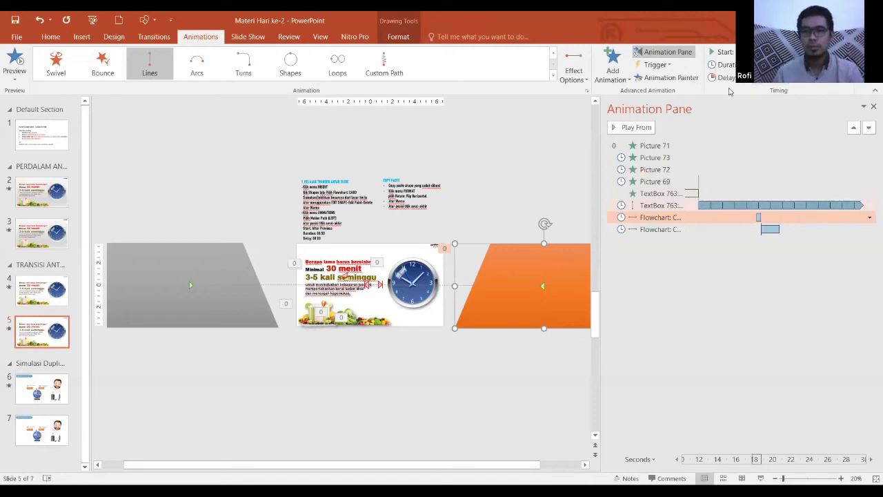
pyautogui.click(691, 229)
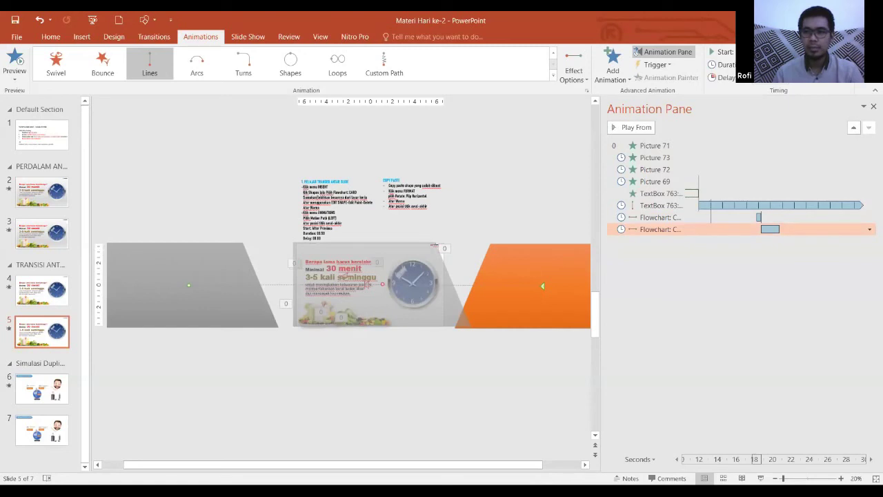
pyautogui.press('Return')
pyautogui.click(556, 147)
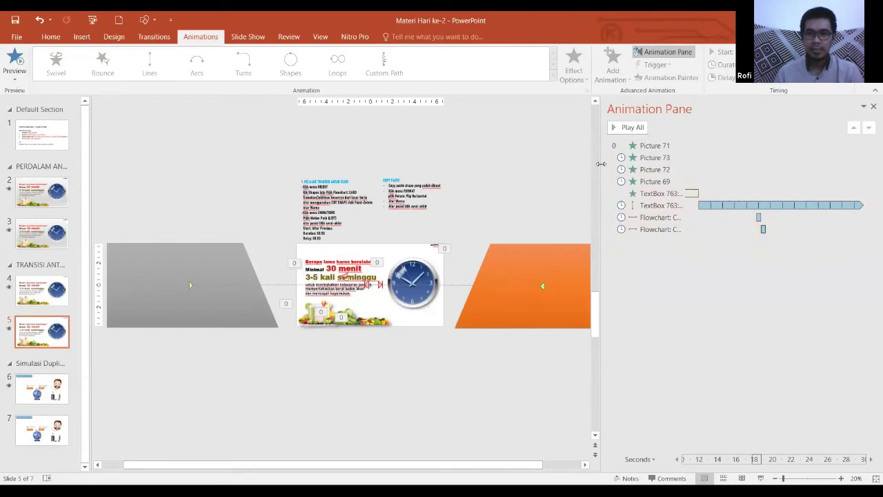
pyautogui.moveTo(601, 163); pyautogui.dragTo(626, 164)
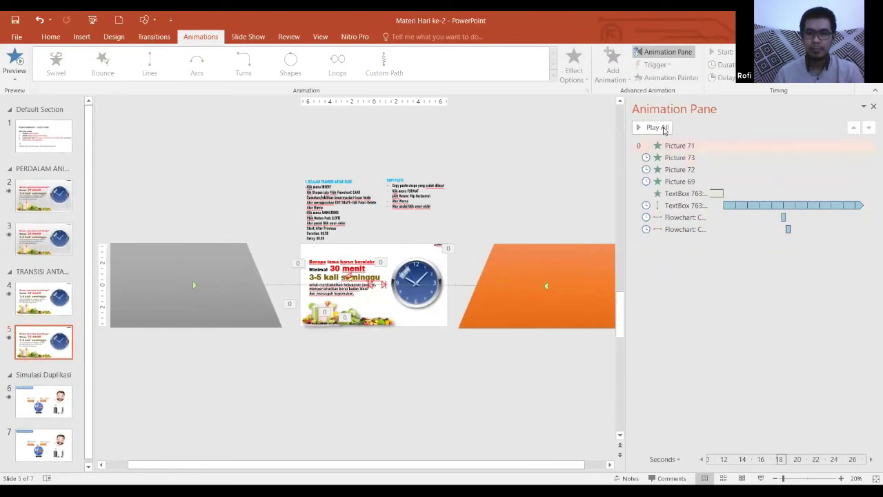
pyautogui.click(664, 130)
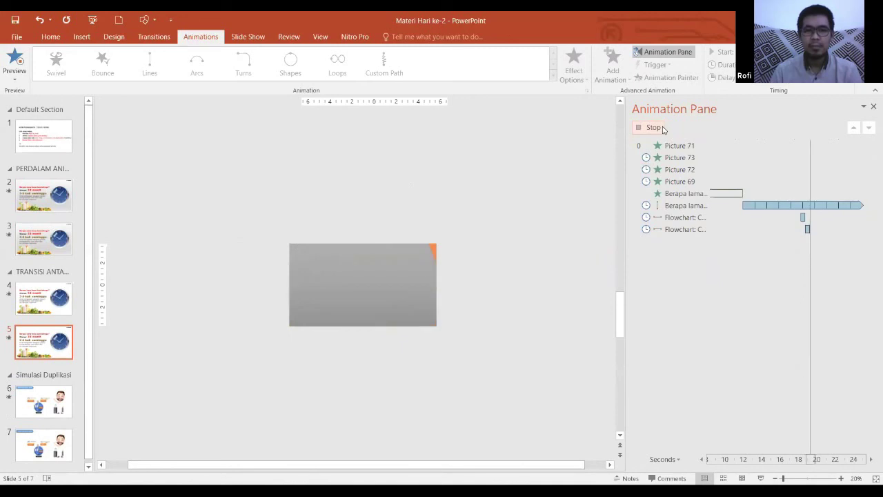
pyautogui.click(654, 127)
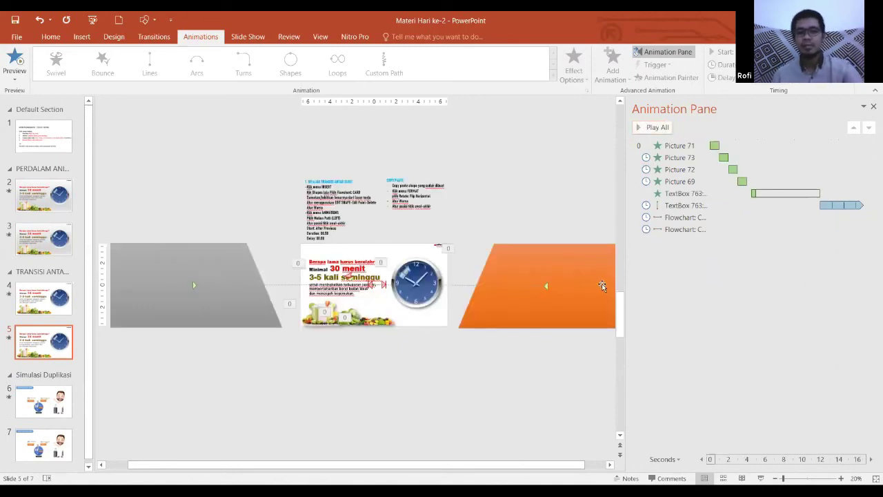
# - Try moving the orange shape's motion path end onto the shape, then undo the move
pyautogui.click(554, 270)
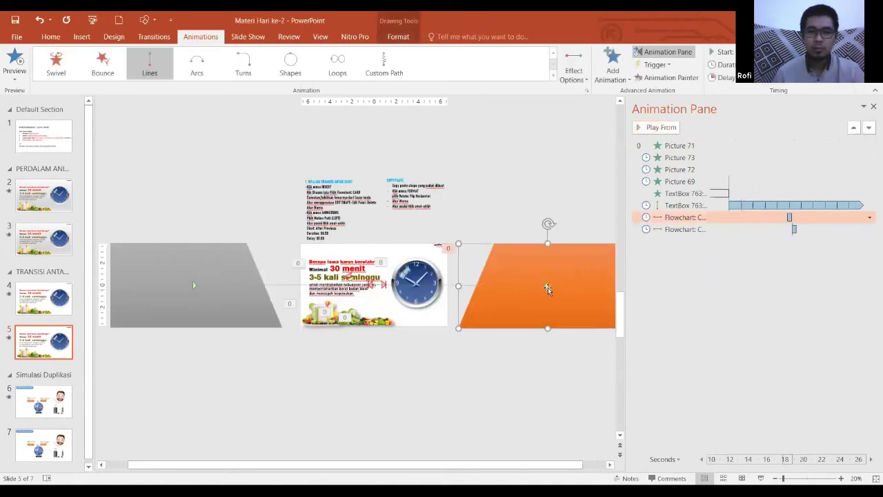
pyautogui.click(547, 286)
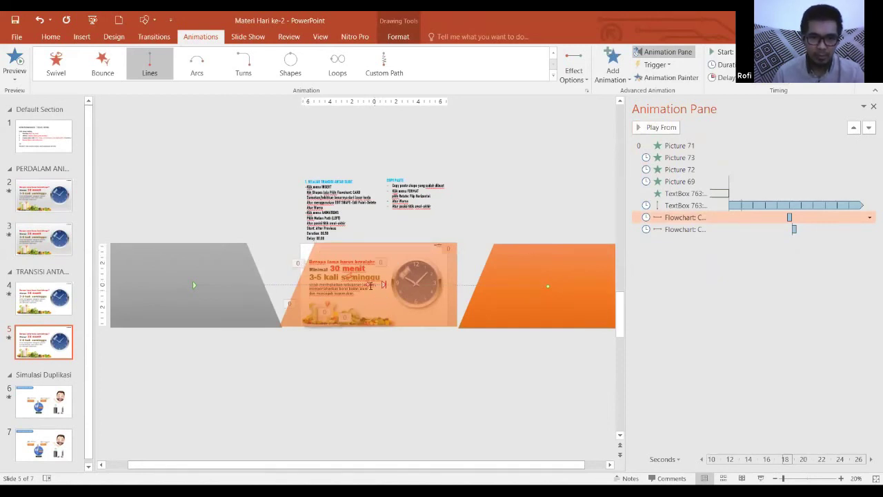
pyautogui.moveTo(369, 285); pyautogui.dragTo(470, 284)
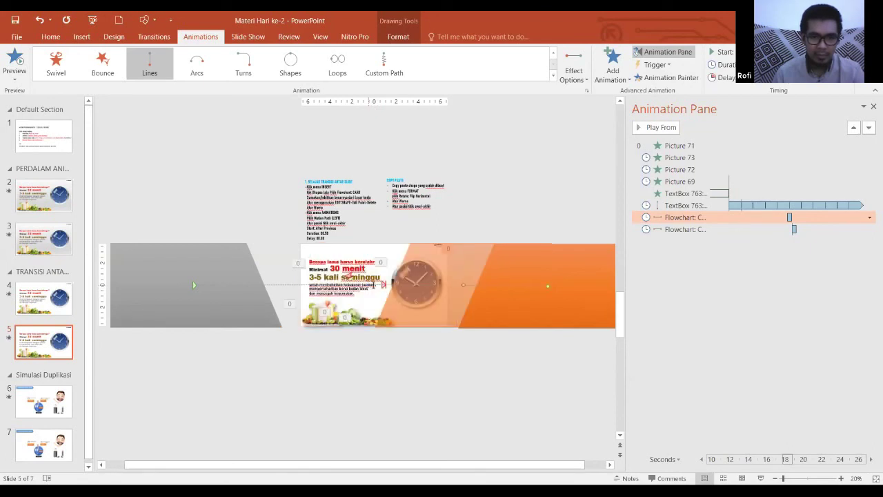
pyautogui.hotkey('ctrl', 'z')
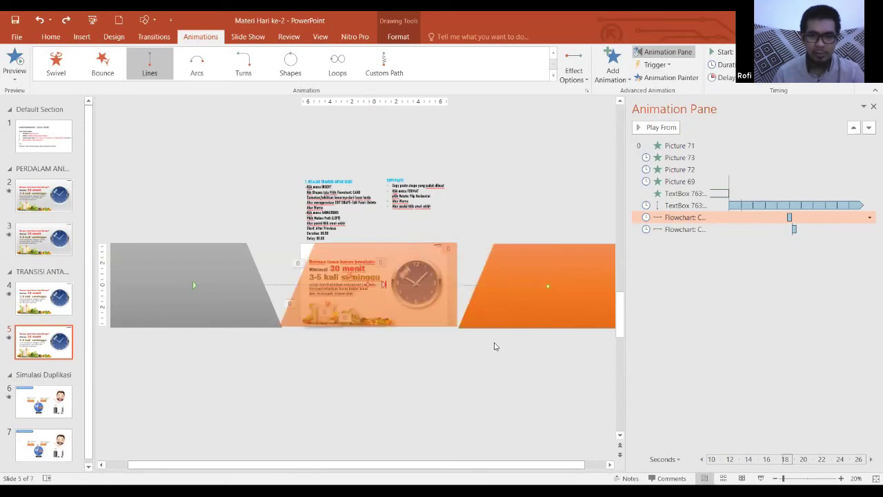
# - Widen the orange shape to the right and shift it and its motion path end slightly left
pyautogui.click(500, 361)
pyautogui.click(508, 316)
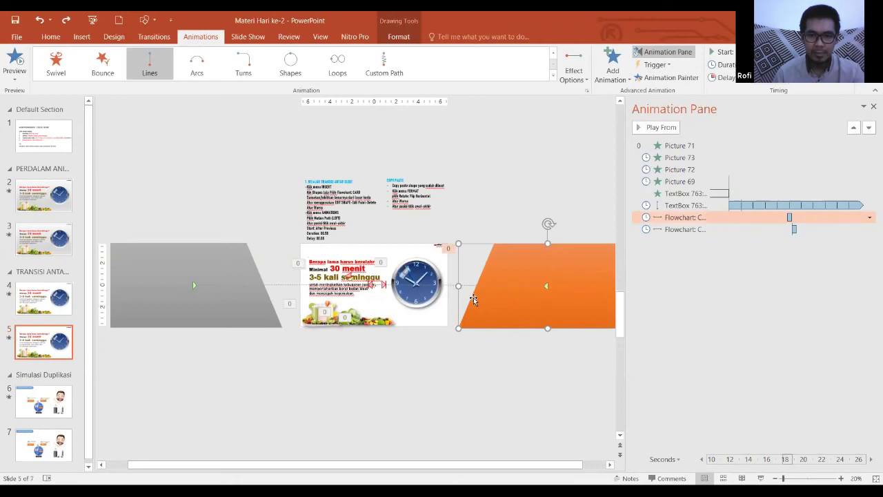
pyautogui.click(612, 465)
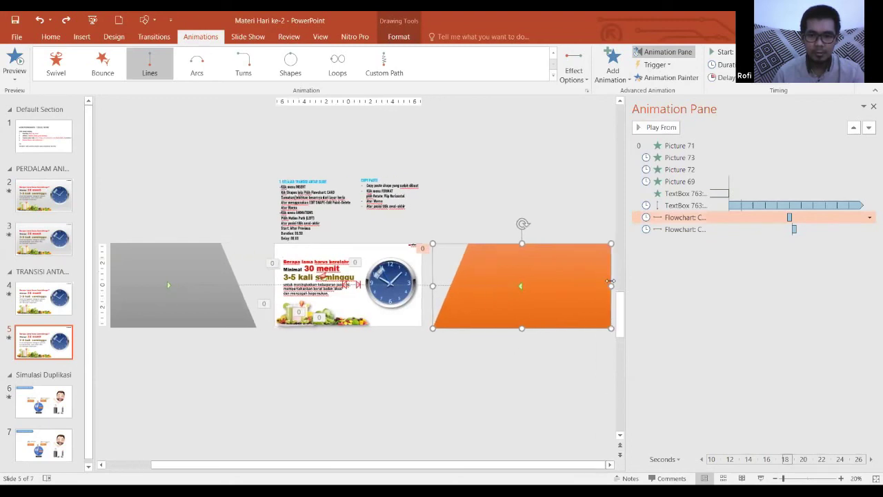
pyautogui.moveTo(614, 285); pyautogui.dragTo(655, 285)
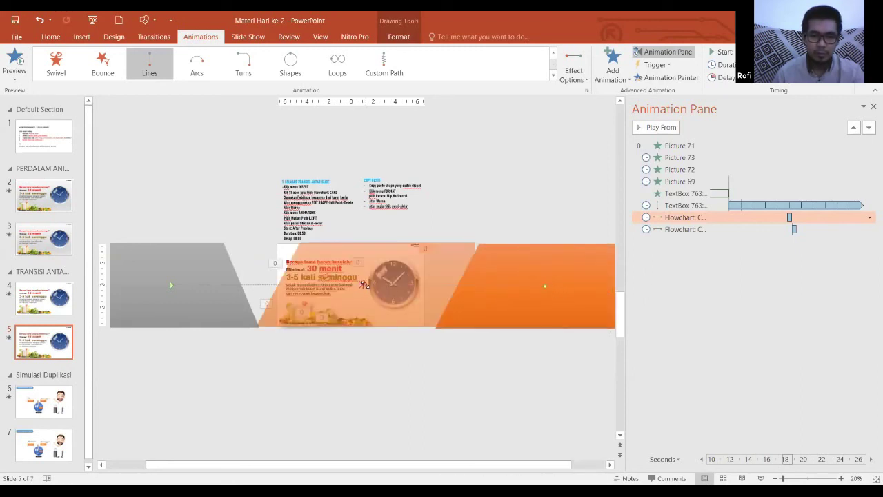
pyautogui.moveTo(362, 283); pyautogui.dragTo(340, 284)
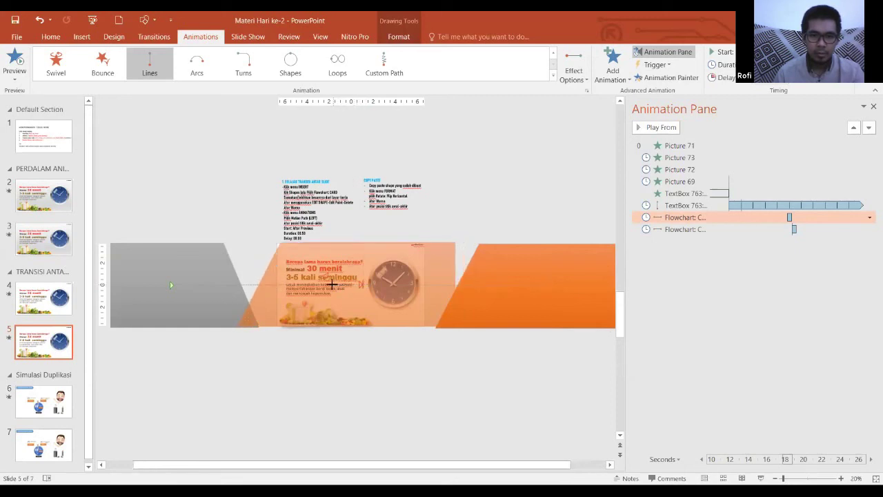
pyautogui.moveTo(331, 284); pyautogui.dragTo(325, 284)
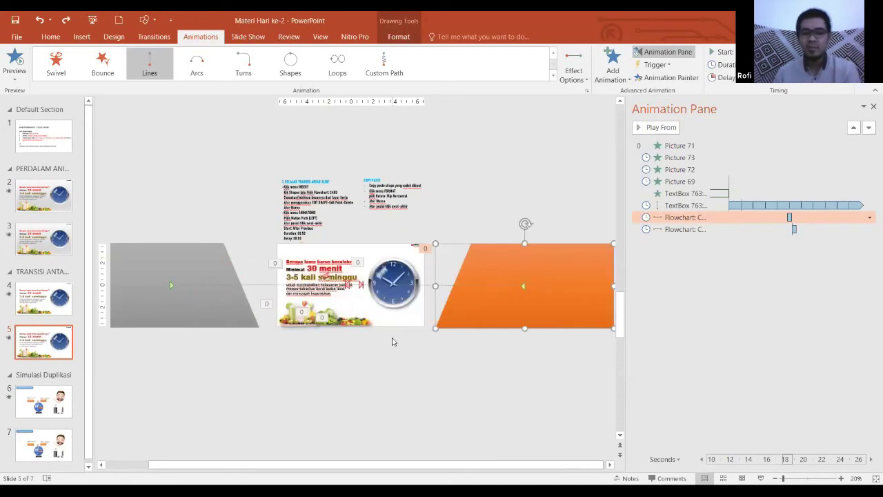
pyautogui.click(397, 343)
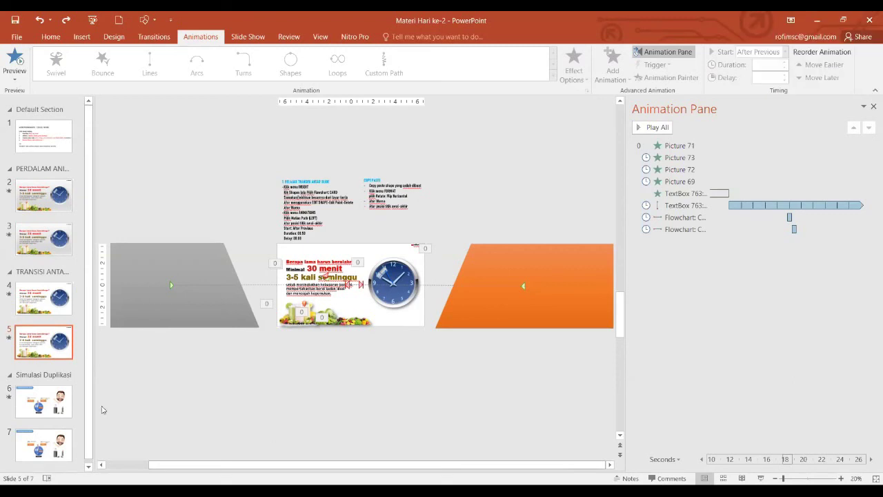
# - Go to slide 6 to review its animations, including the two Rectangle 27 motion paths
pyautogui.click(67, 403)
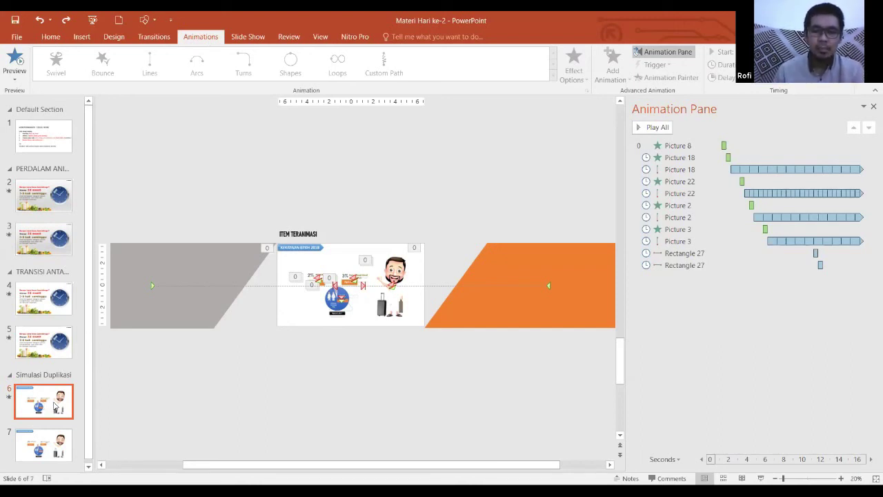
pyautogui.click(63, 457)
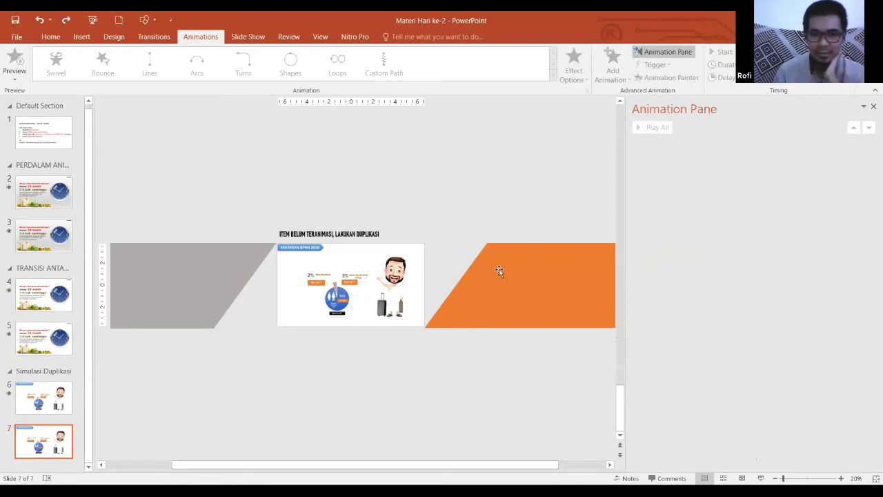
pyautogui.click(39, 406)
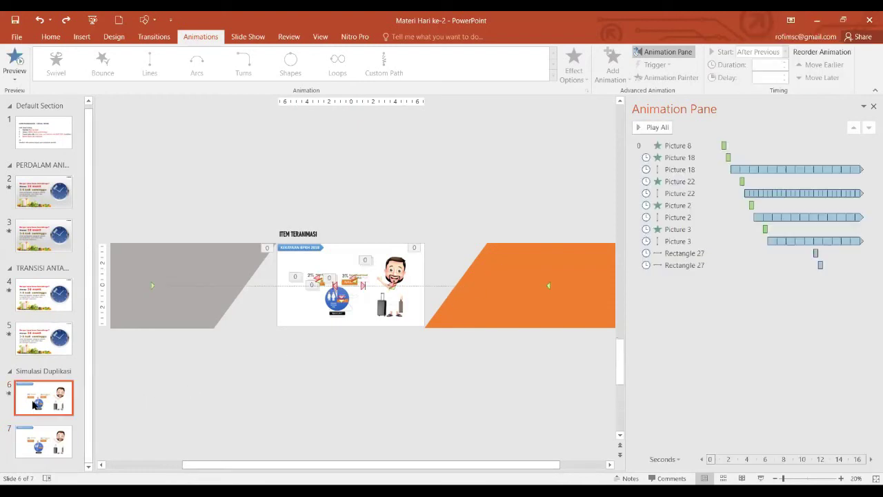
pyautogui.click(842, 479)
pyautogui.click(842, 478)
pyautogui.click(842, 479)
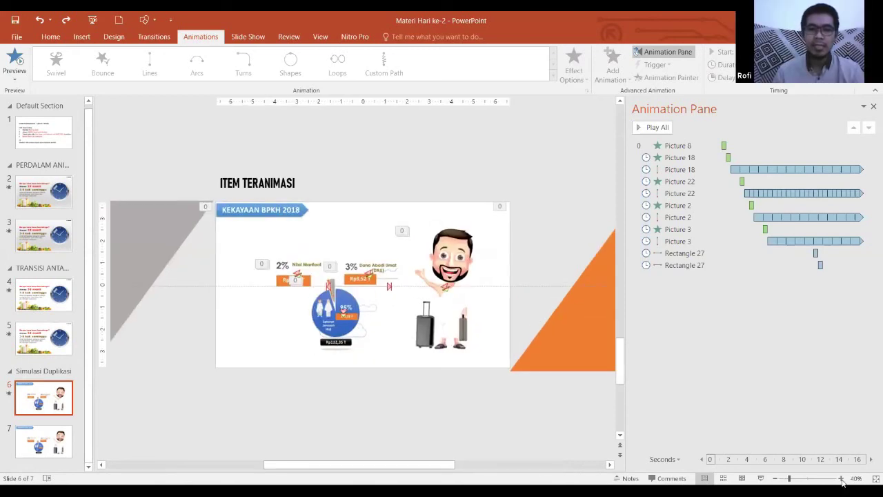
# - Zoom slide 6 out slightly and review the banner, character, globe, 2% and 3% picture animations
pyautogui.click(776, 479)
pyautogui.click(776, 479)
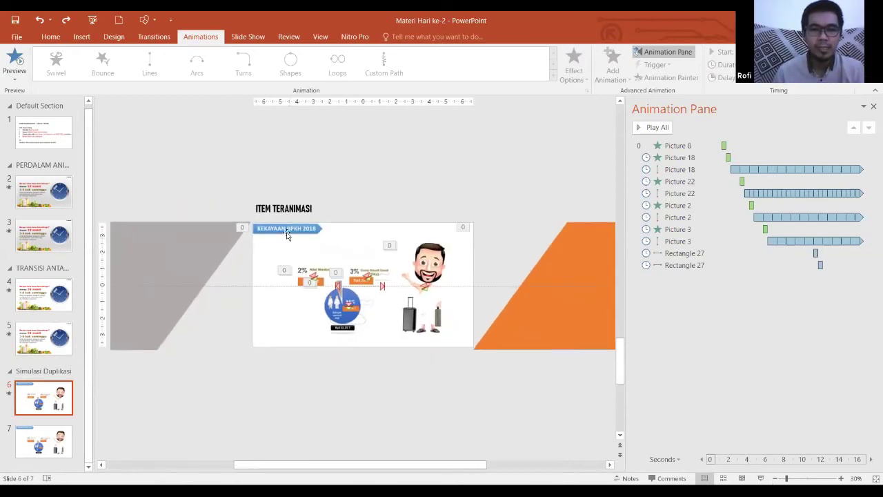
pyautogui.click(283, 230)
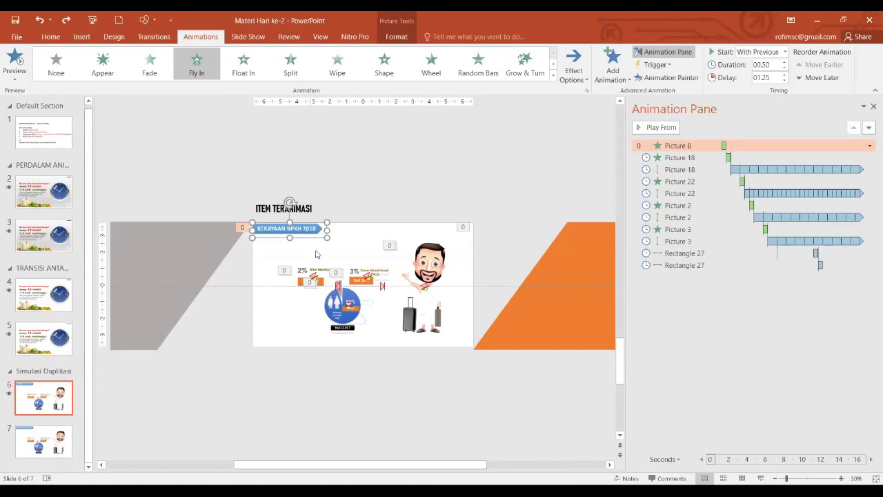
pyautogui.click(426, 314)
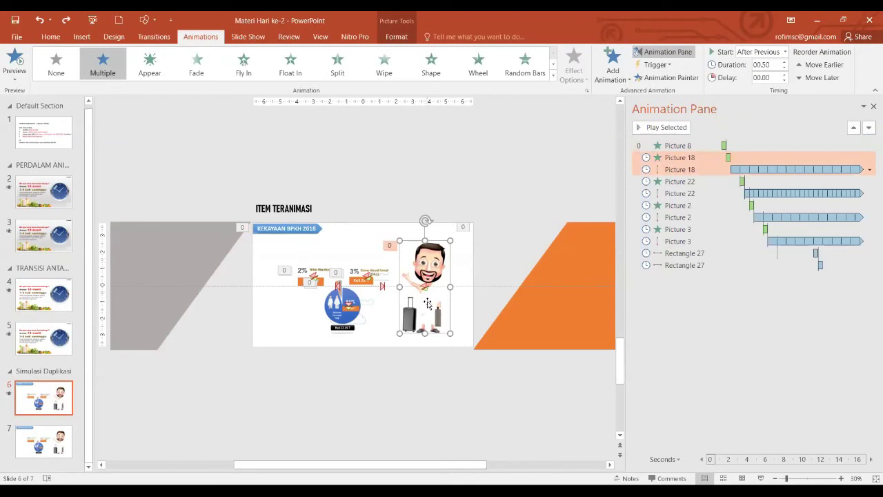
pyautogui.click(342, 314)
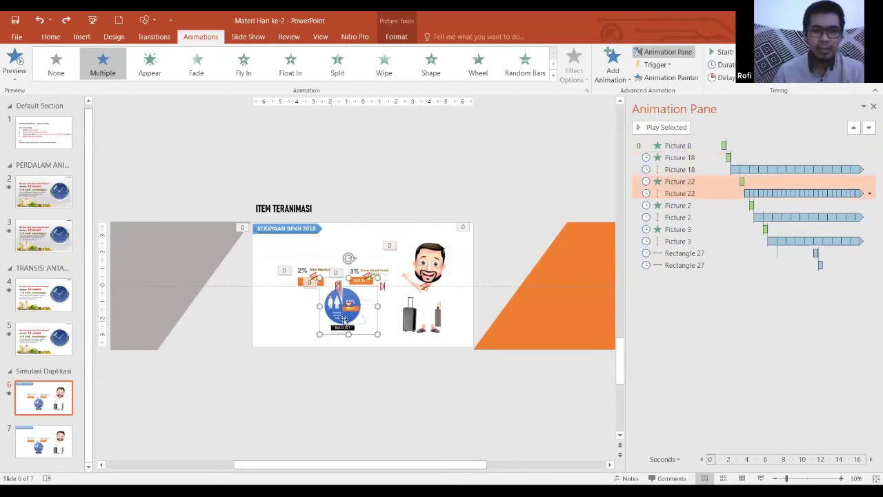
pyautogui.click(303, 276)
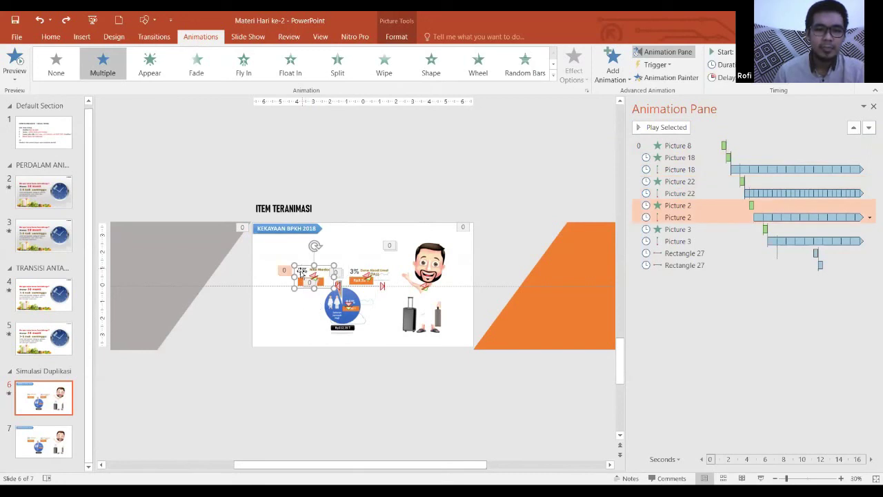
pyautogui.click(377, 274)
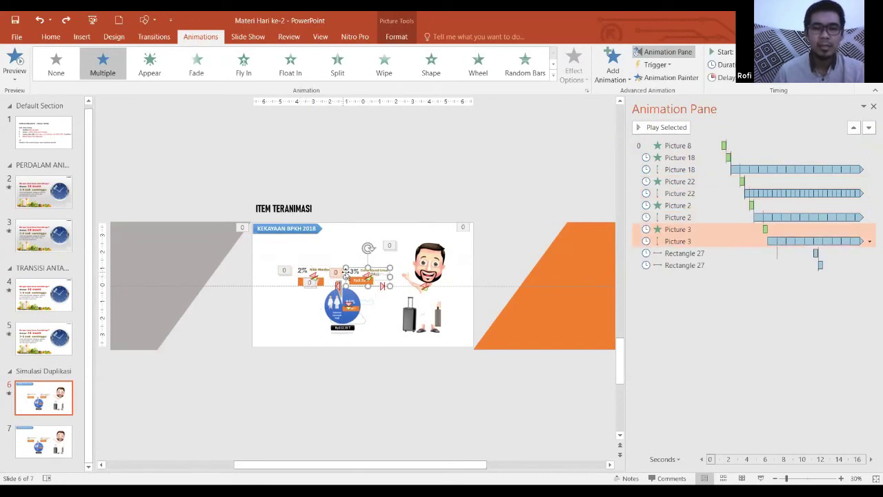
# - Check the orange and grey shapes' motion paths, then widen the Slides pane for larger thumbnails
pyautogui.click(586, 252)
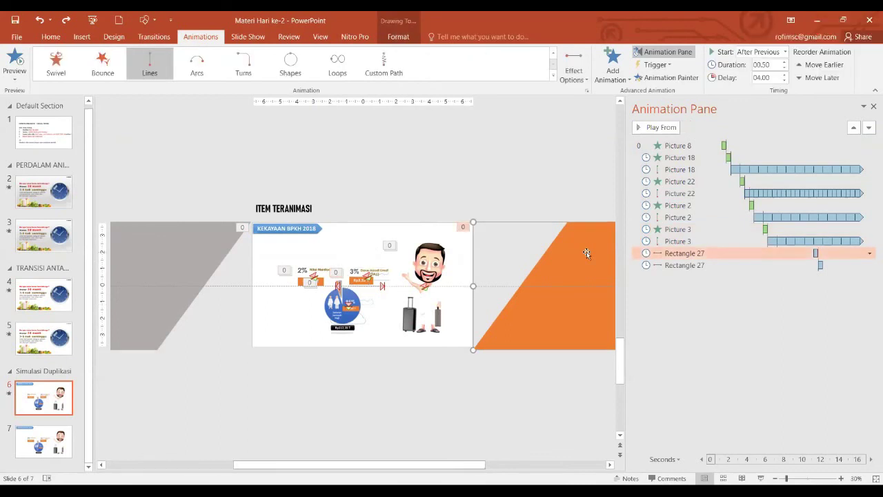
pyautogui.click(197, 245)
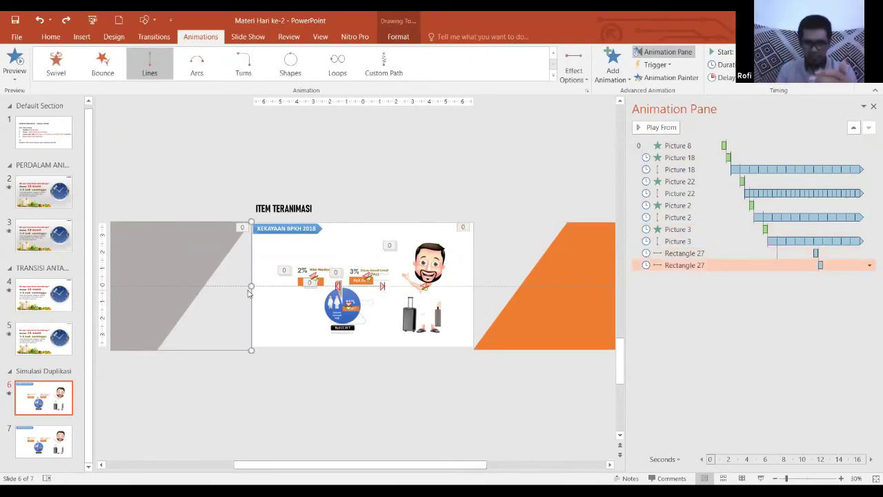
pyautogui.click(93, 341)
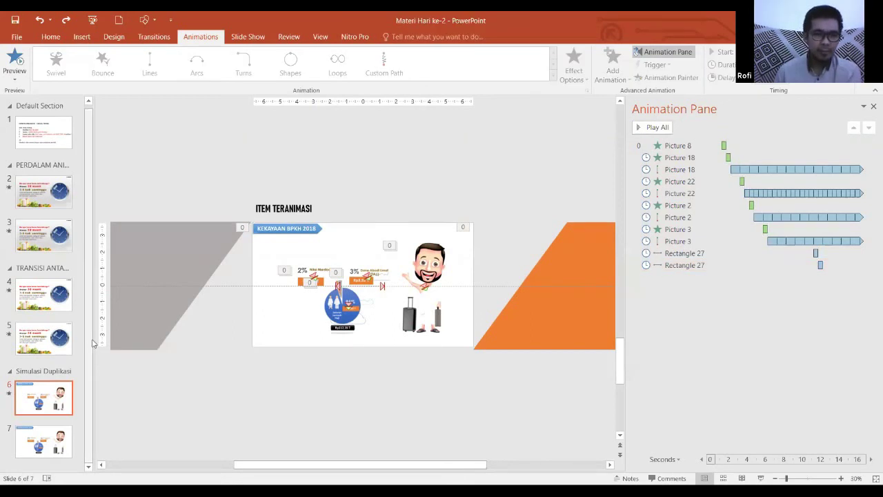
pyautogui.moveTo(114, 339); pyautogui.dragTo(174, 335)
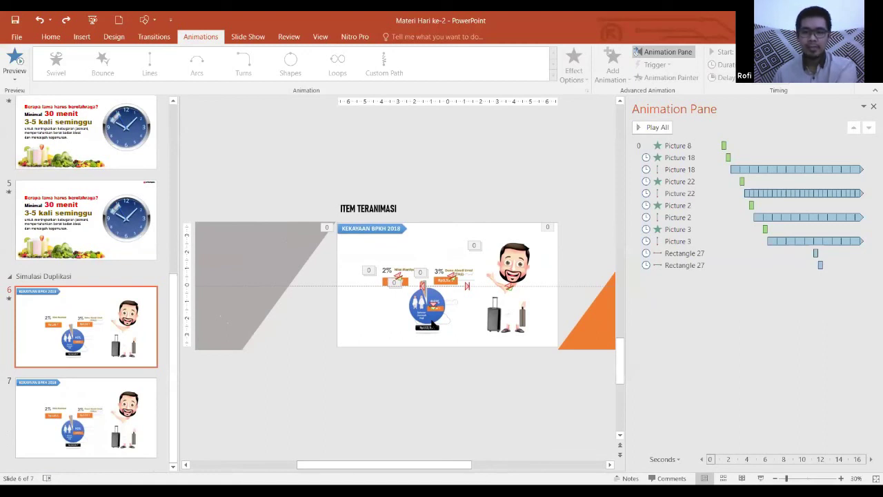
pyautogui.moveTo(624, 261); pyautogui.dragTo(668, 260)
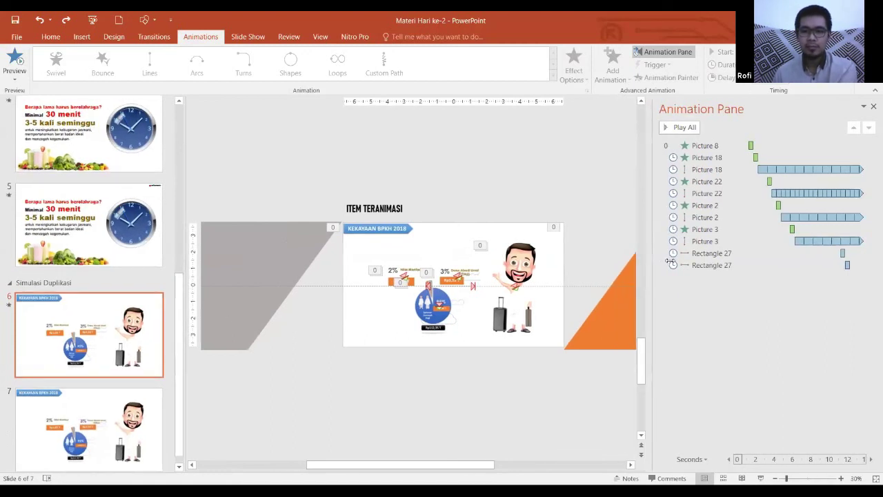
pyautogui.scroll(-1, 410, 382)
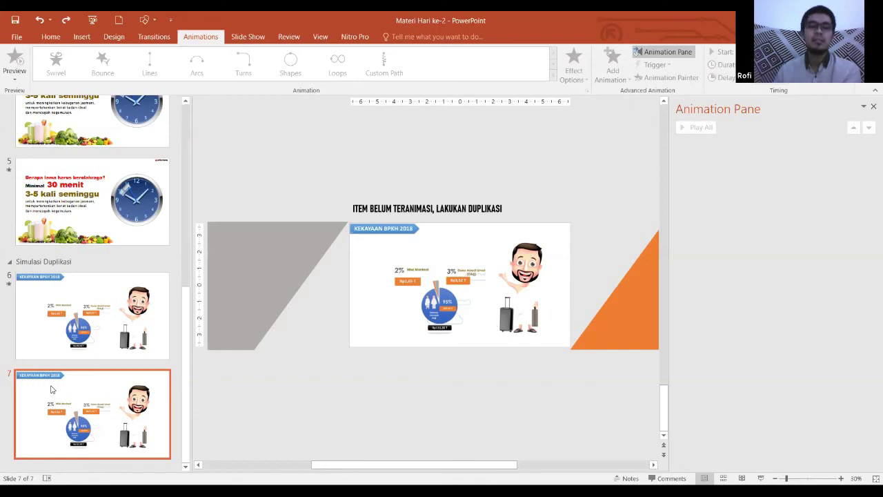
pyautogui.click(118, 339)
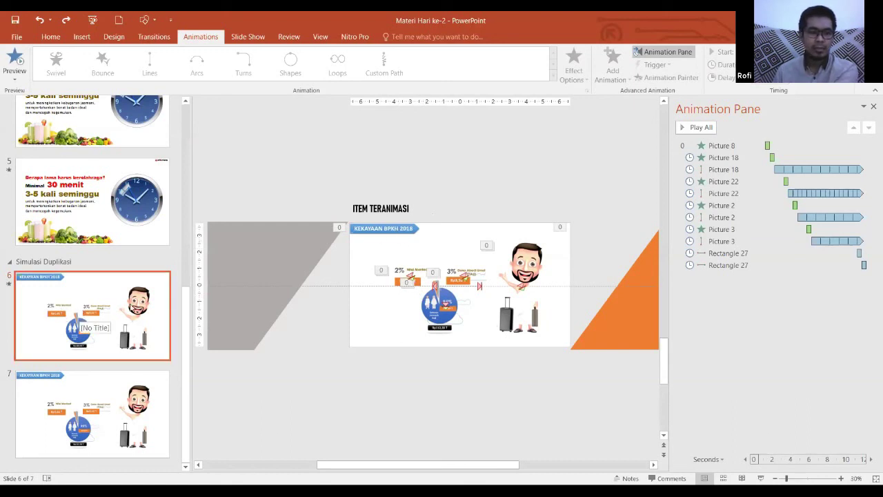
# - Copy the banner's Fly In animation from slide 6 onto slide 7's banner with Animation Painter
pyautogui.click(385, 229)
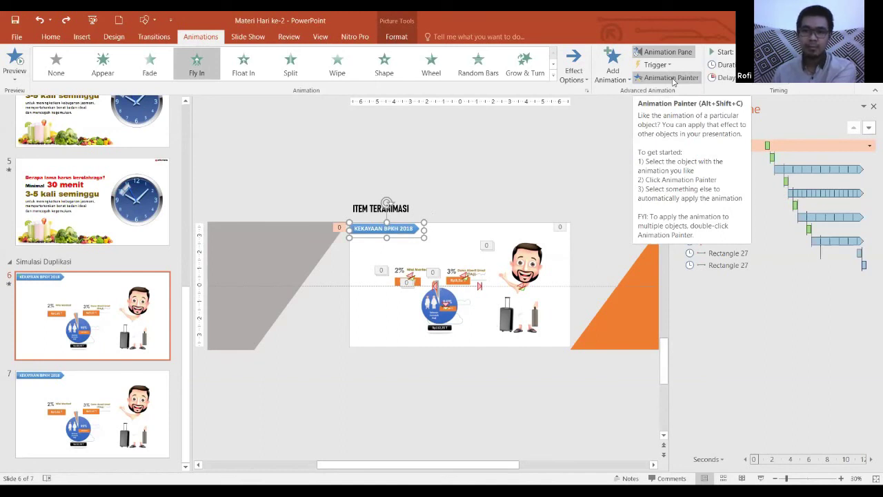
pyautogui.click(674, 80)
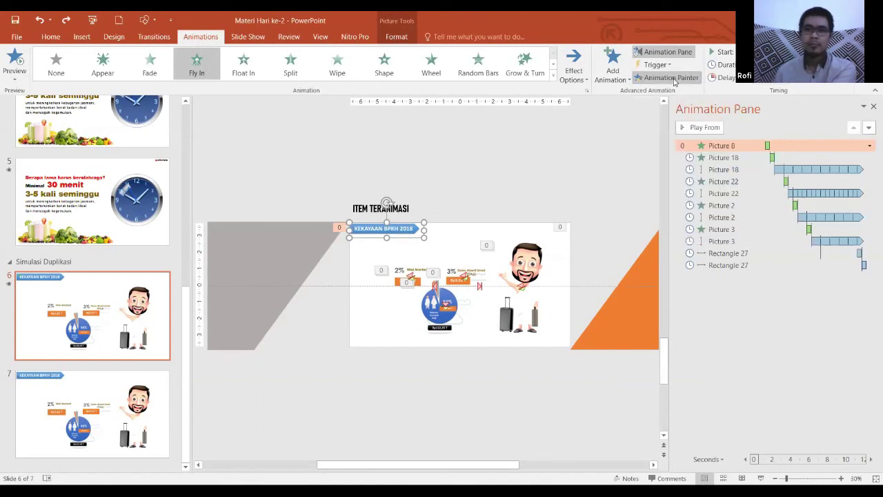
pyautogui.click(104, 423)
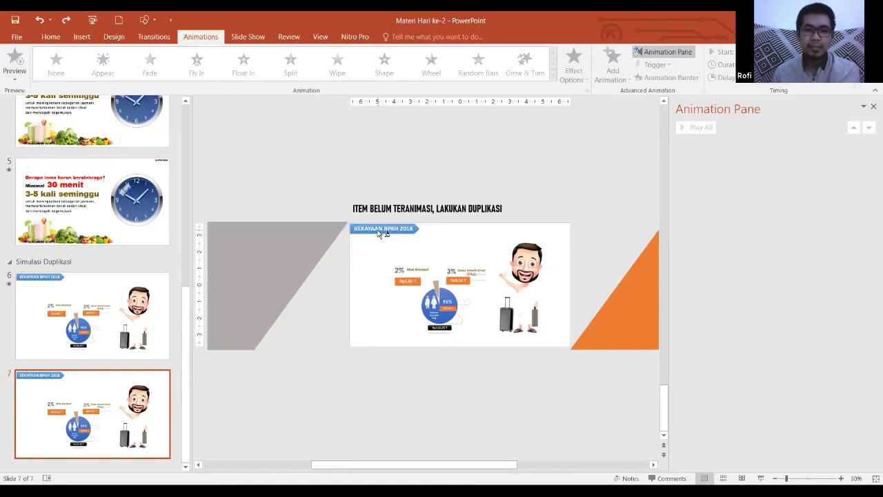
pyautogui.click(379, 234)
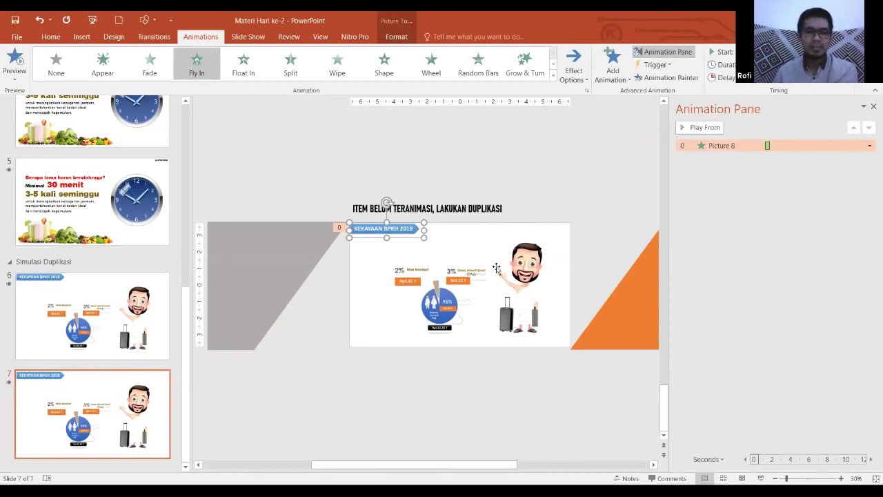
# - Pick up slide 6's character picture animations and carry them to slide 7
pyautogui.click(63, 306)
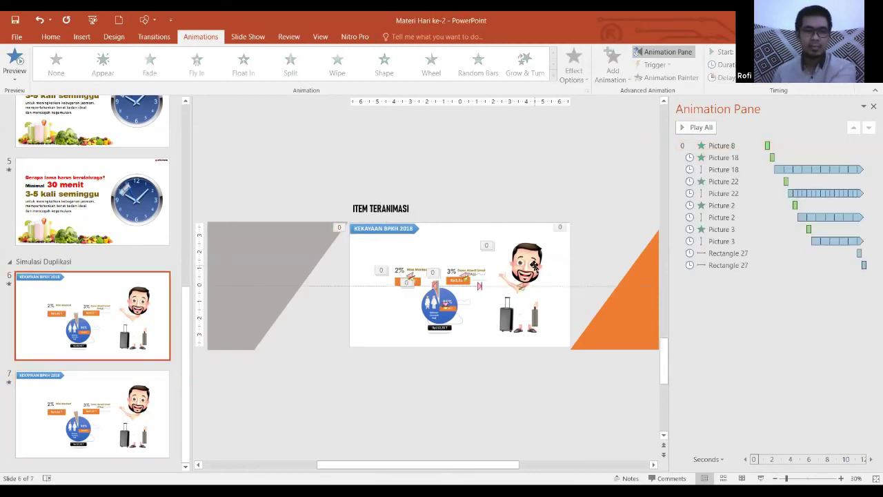
pyautogui.click(534, 271)
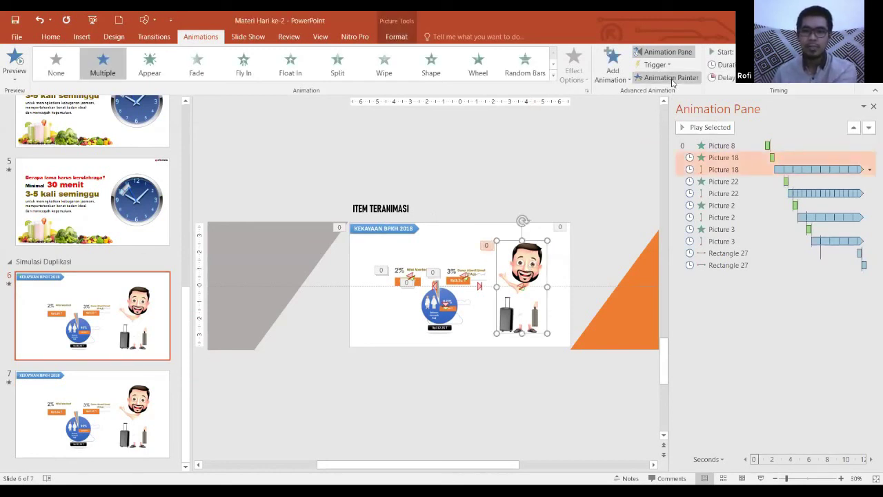
pyautogui.click(115, 425)
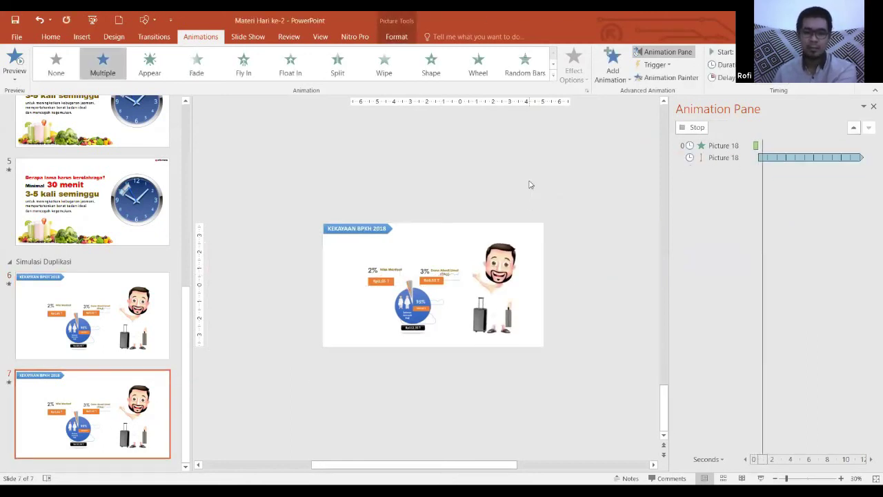
# - Copy the blue circle chart's animation from slide 6 onto slide 7's blue circle chart
pyautogui.click(108, 342)
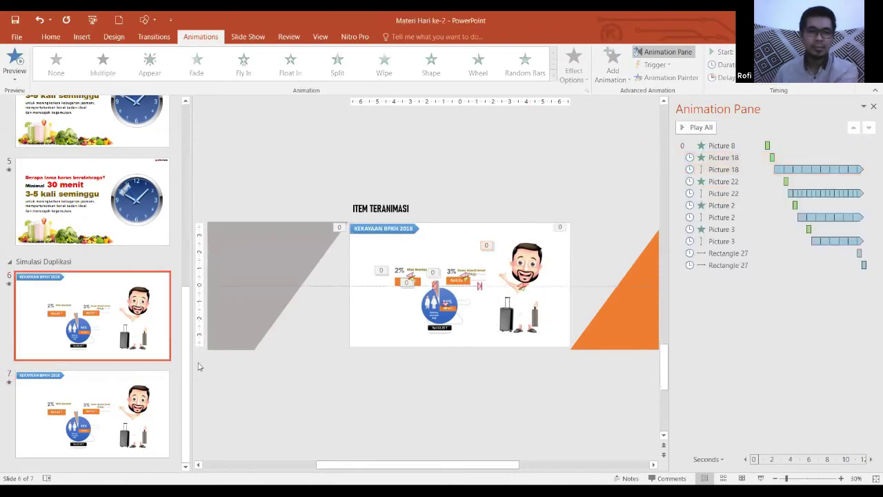
pyautogui.click(429, 316)
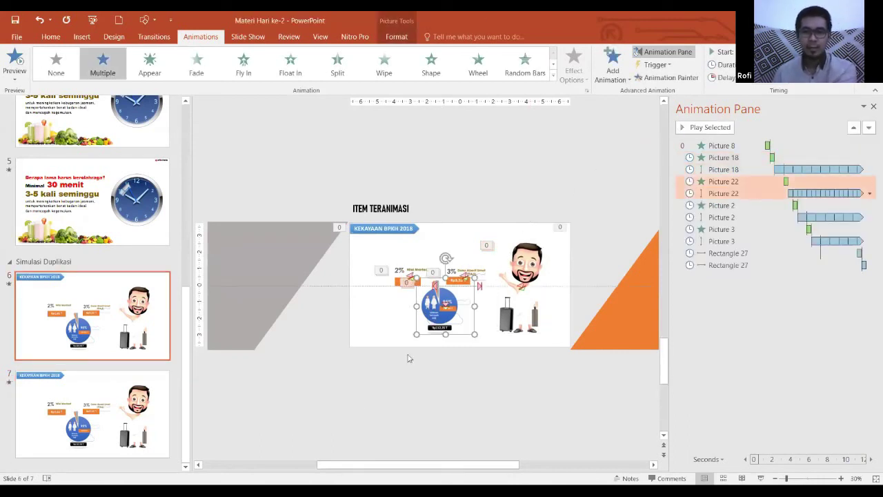
pyautogui.click(119, 406)
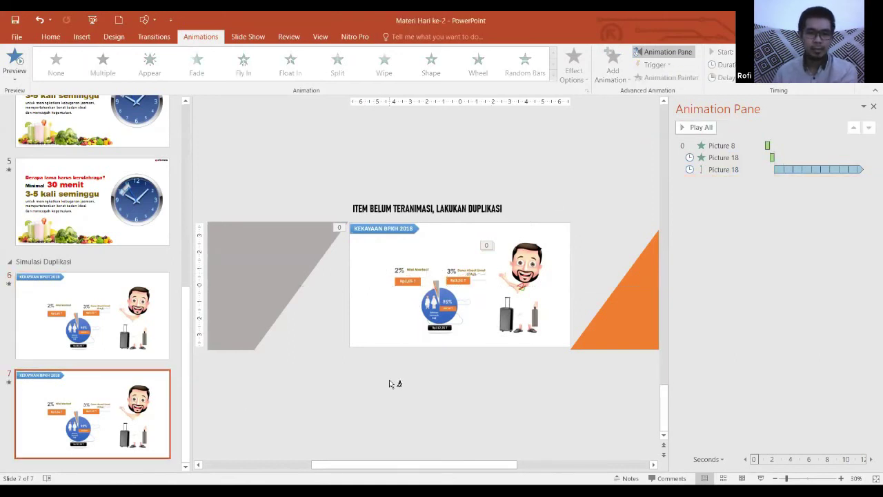
pyautogui.click(443, 314)
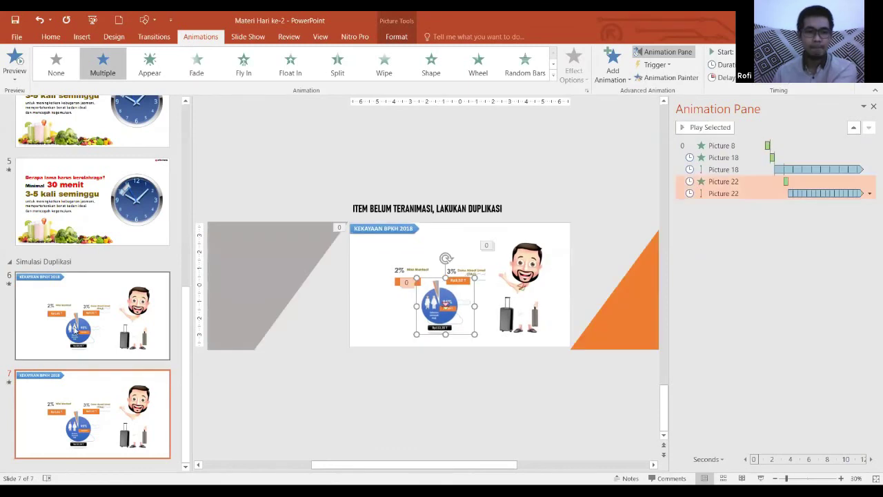
# - Paint the 2% picture's animation onto slide 7's 2% picture, then select slide 6's 3% picture
pyautogui.click(76, 330)
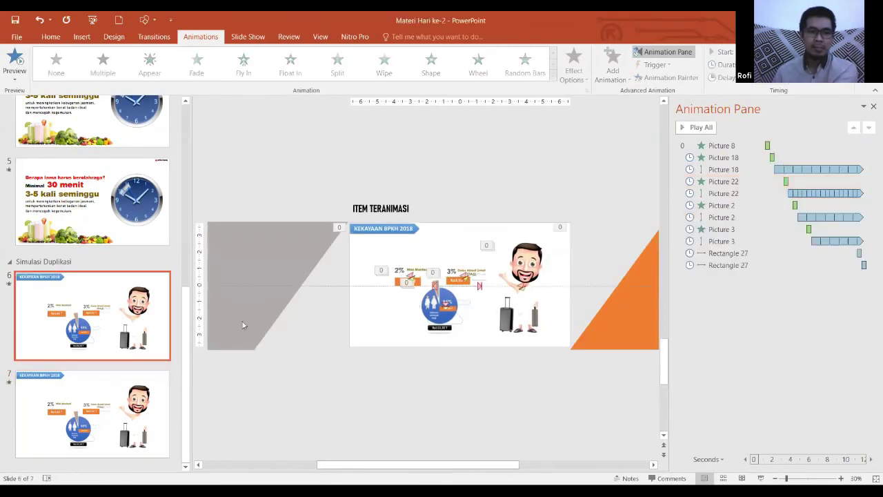
pyautogui.click(399, 270)
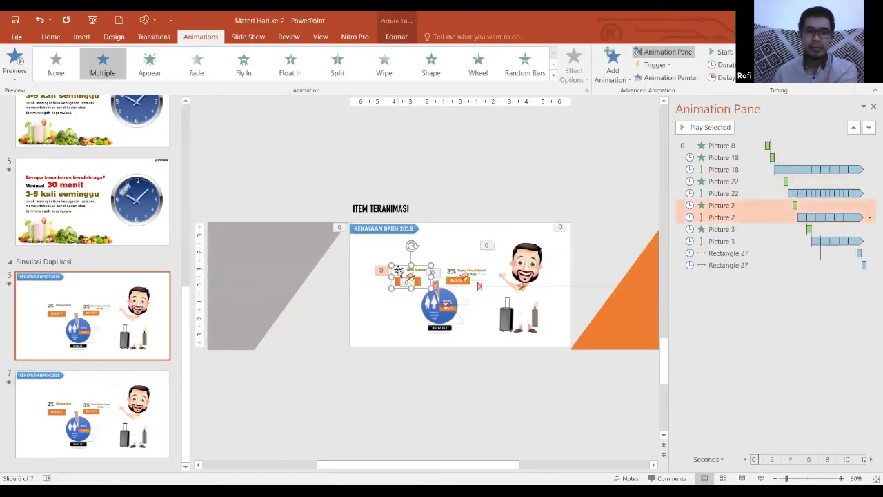
pyautogui.click(667, 77)
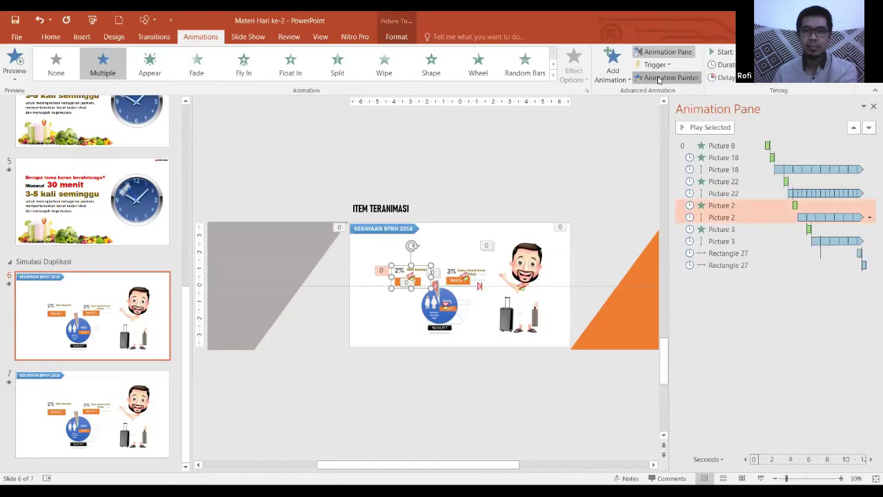
pyautogui.click(123, 401)
pyautogui.click(403, 276)
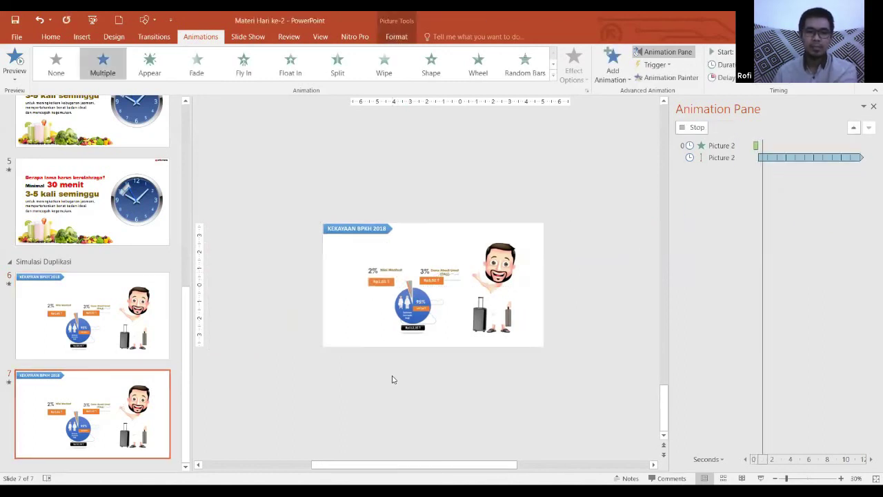
pyautogui.click(124, 310)
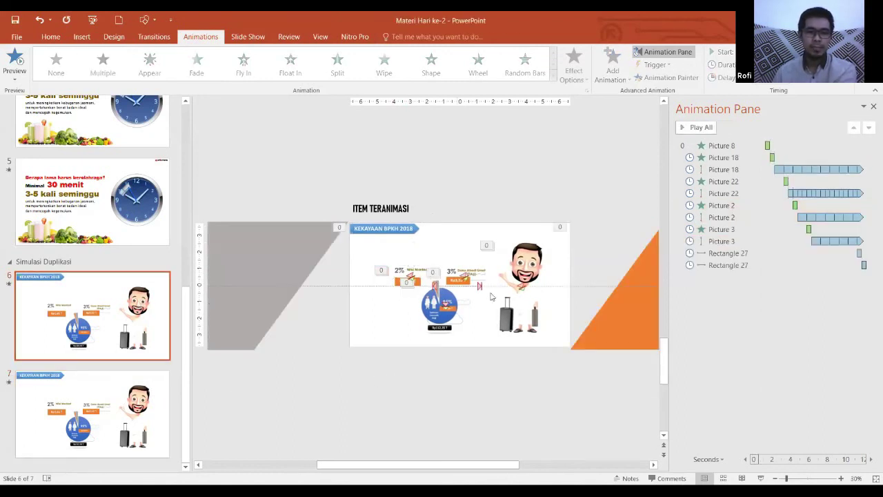
pyautogui.click(457, 271)
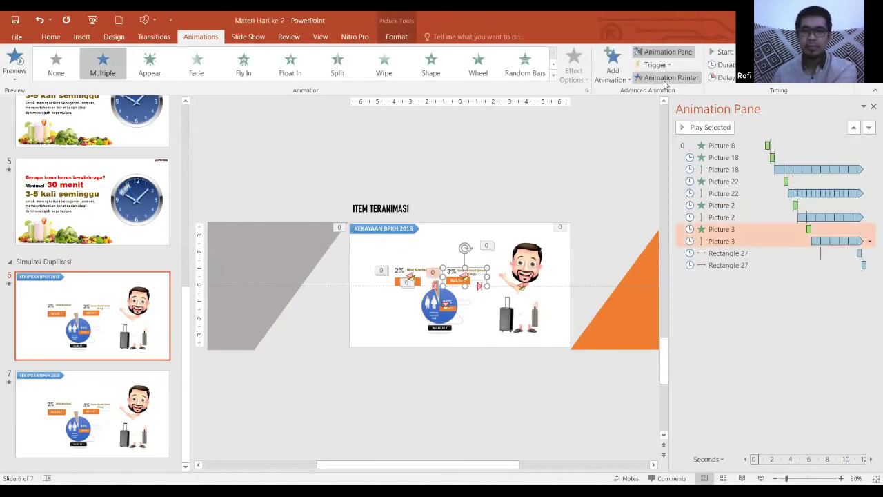
# - Zoom in, paste the two Picture 3 animations onto slide 7's 3% picture, then zoom back out
pyautogui.click(842, 478)
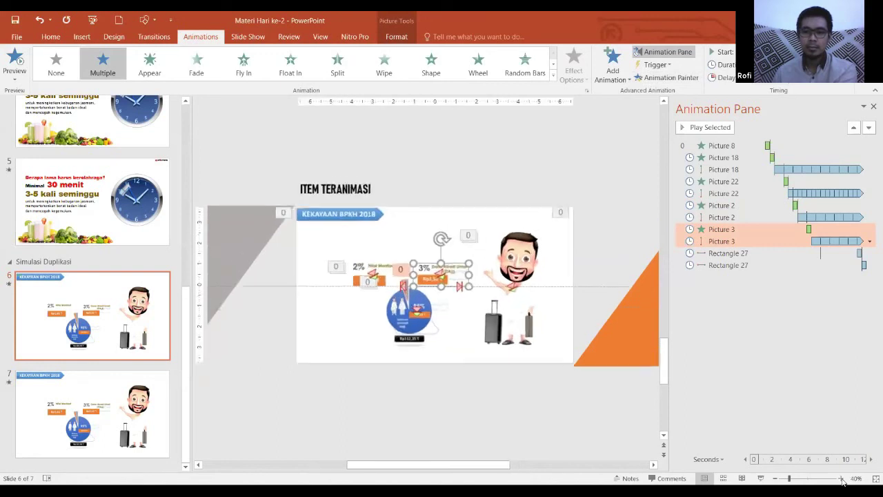
pyautogui.click(841, 479)
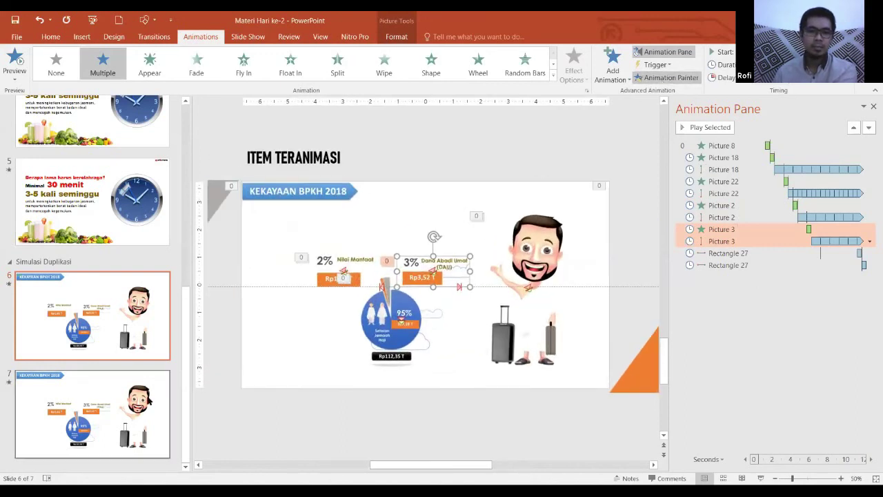
pyautogui.click(145, 399)
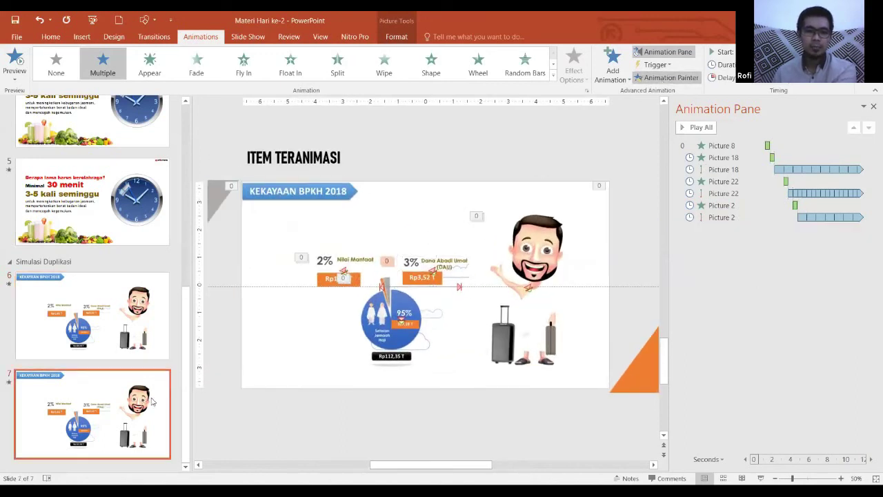
pyautogui.click(434, 273)
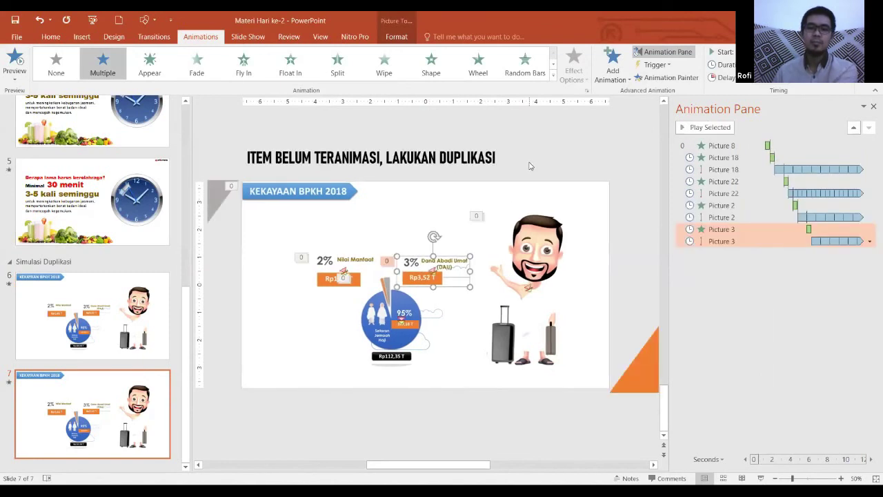
pyautogui.click(776, 478)
pyautogui.click(776, 479)
pyautogui.click(776, 479)
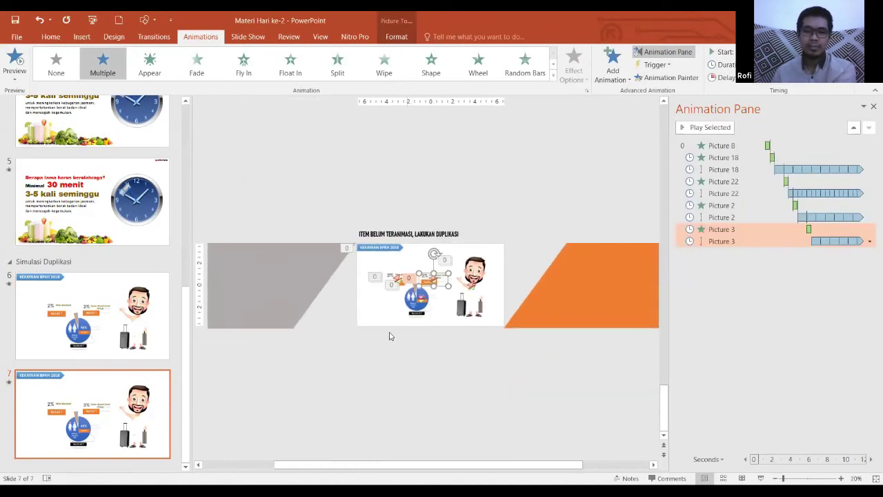
pyautogui.click(164, 351)
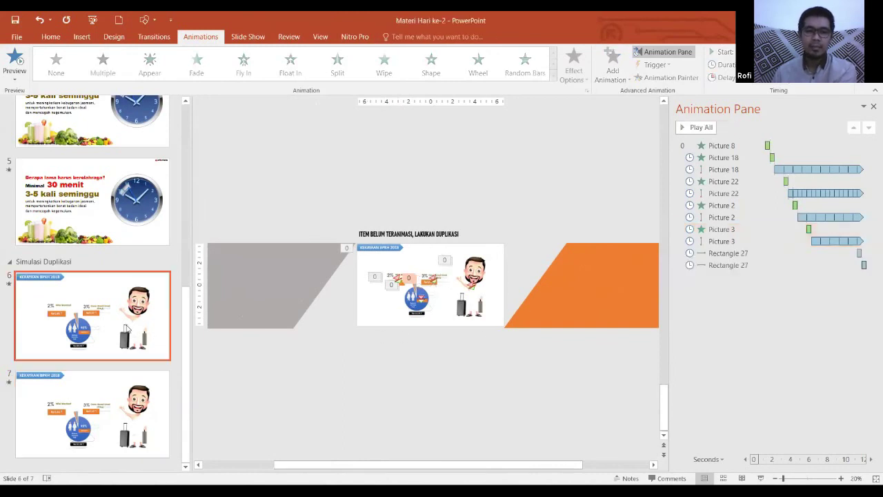
# - Copy the orange Rectangle 27 motion path from slide 6 onto slide 7's orange rectangle
pyautogui.click(580, 305)
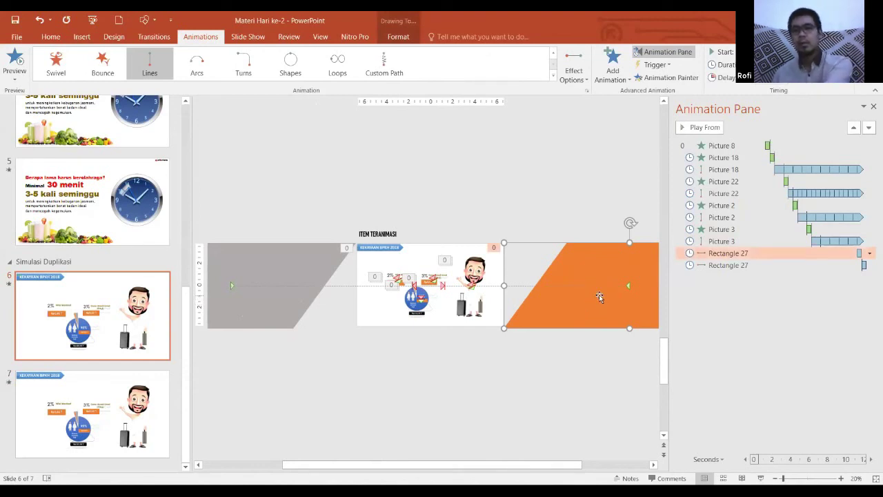
pyautogui.click(667, 78)
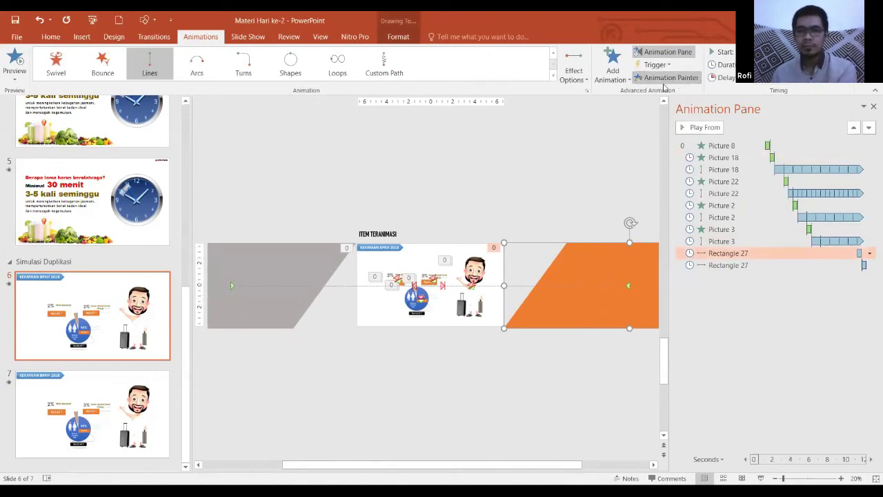
pyautogui.click(113, 417)
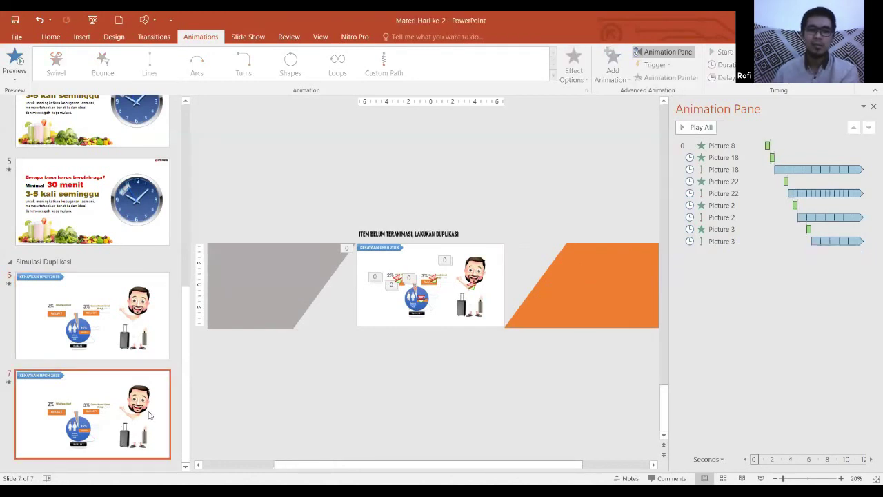
pyautogui.click(583, 298)
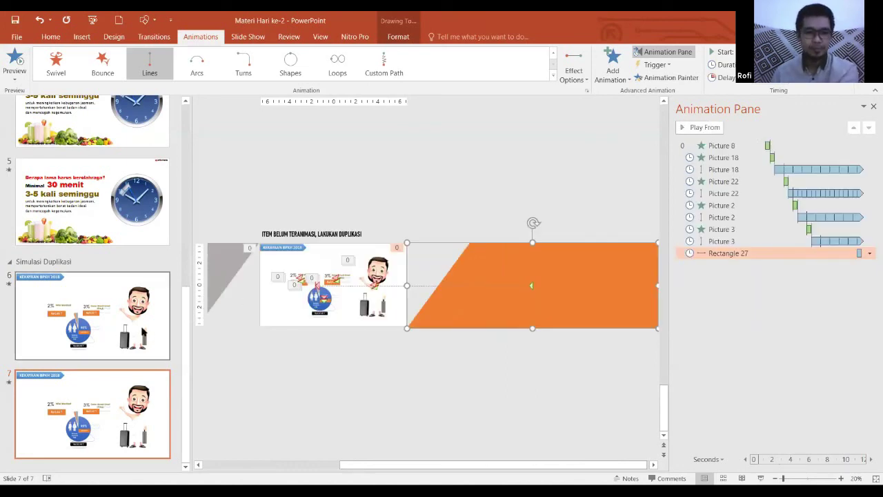
# - Copy the grey rectangle's motion path to slide 7, then start the slide show preview
pyautogui.click(143, 333)
pyautogui.click(228, 270)
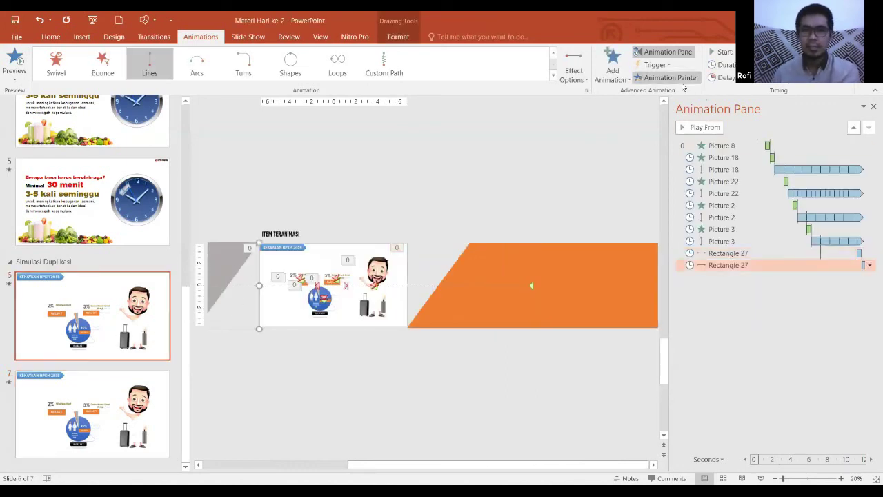
pyautogui.click(130, 424)
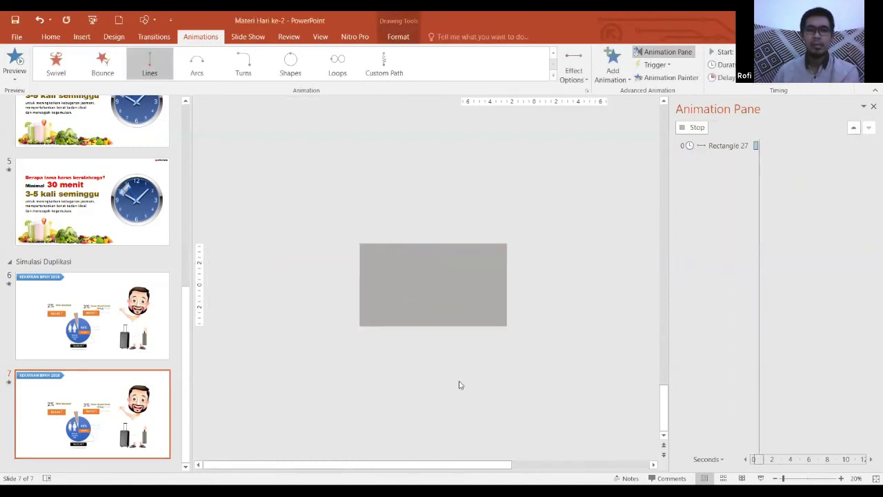
pyautogui.click(766, 479)
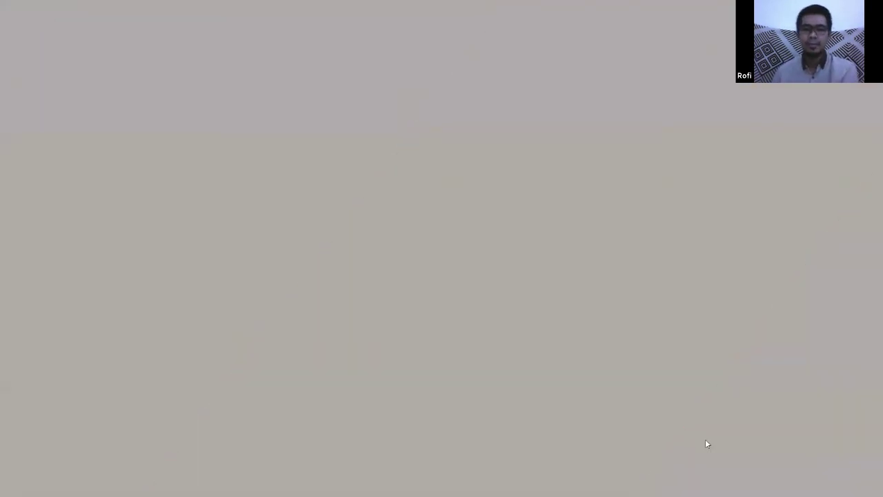
# - End the slide show from its right-click menu and return to editing slide 7
pyautogui.rightClick(707, 443)
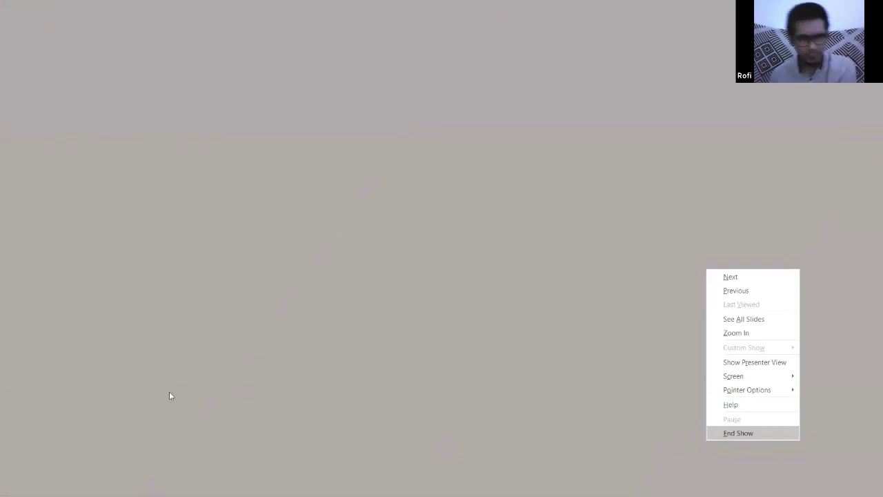
pyautogui.press('Return')
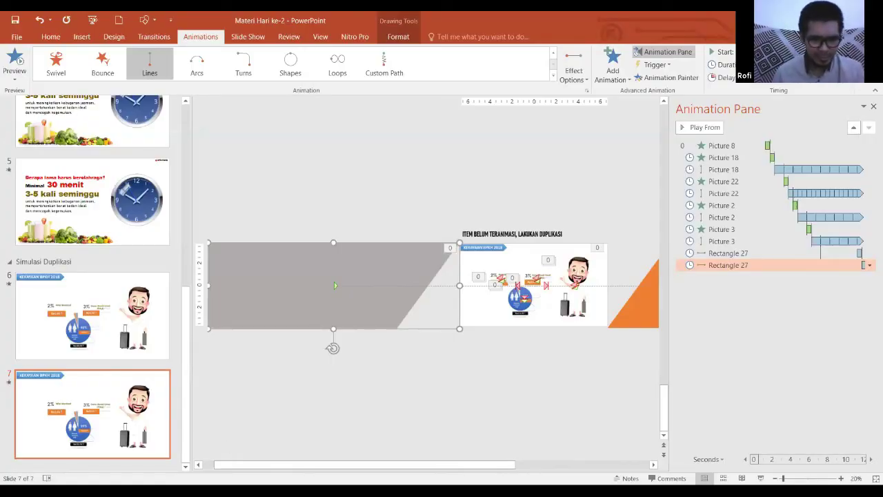